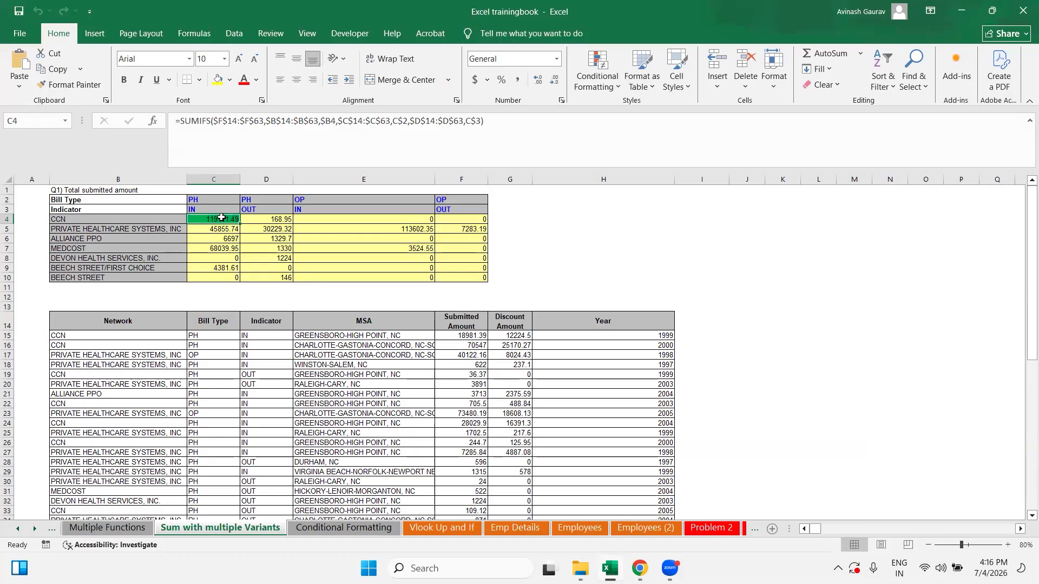
Check the SUMIFS formulas in D5 and C4, and look through the preceding worksheets back to Vlook ups and CAGR.
click(276, 228)
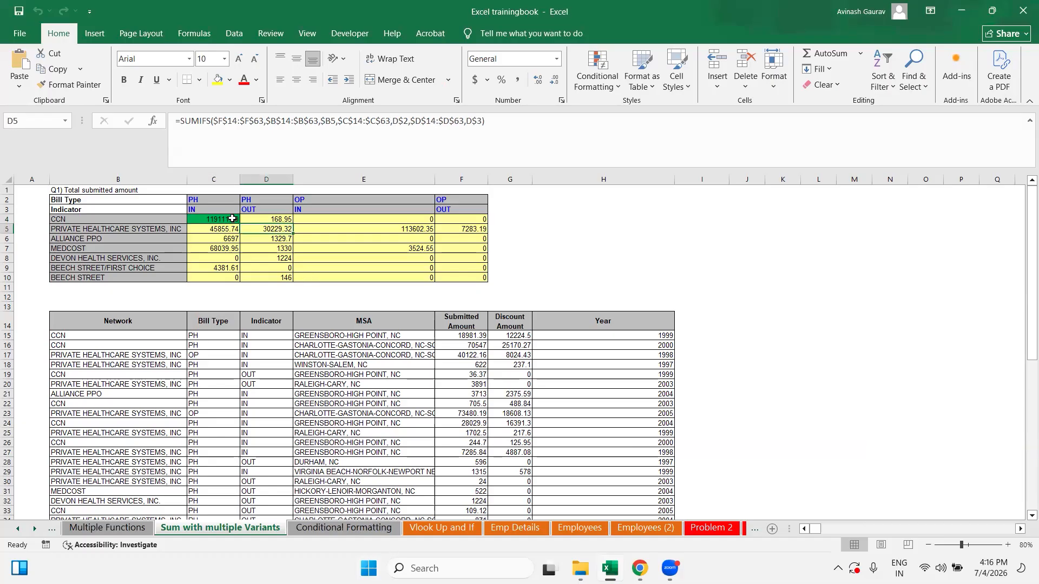
click(233, 218)
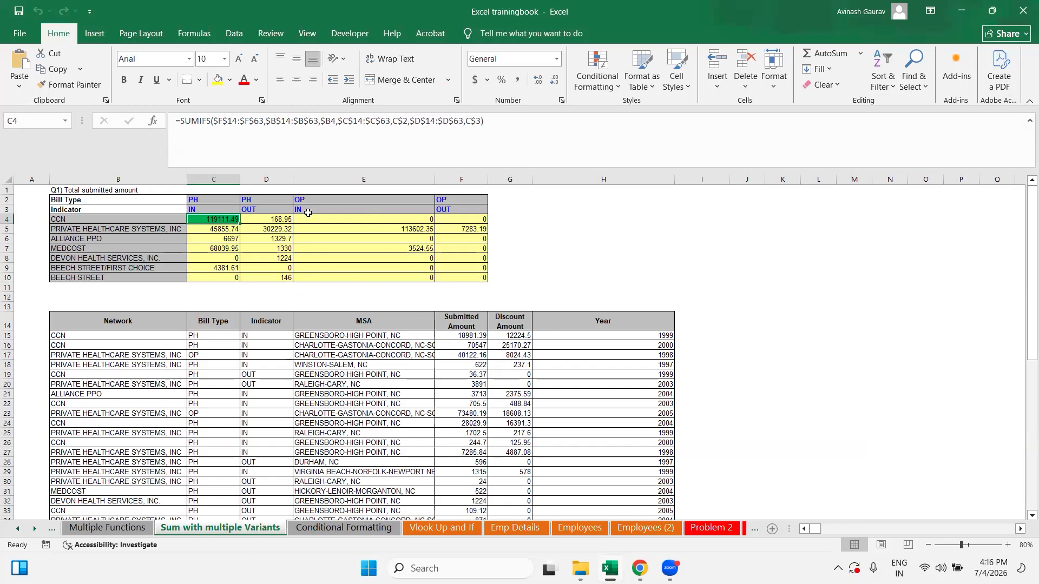
click(97, 530)
scroll(71, 534, up, 1)
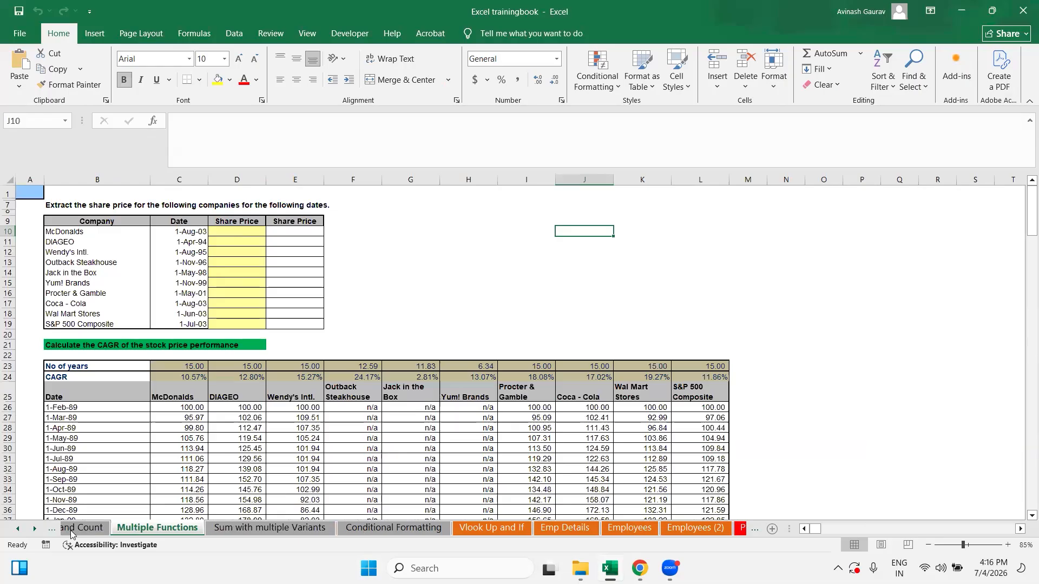
click(71, 530)
scroll(71, 535, up, 1)
click(71, 530)
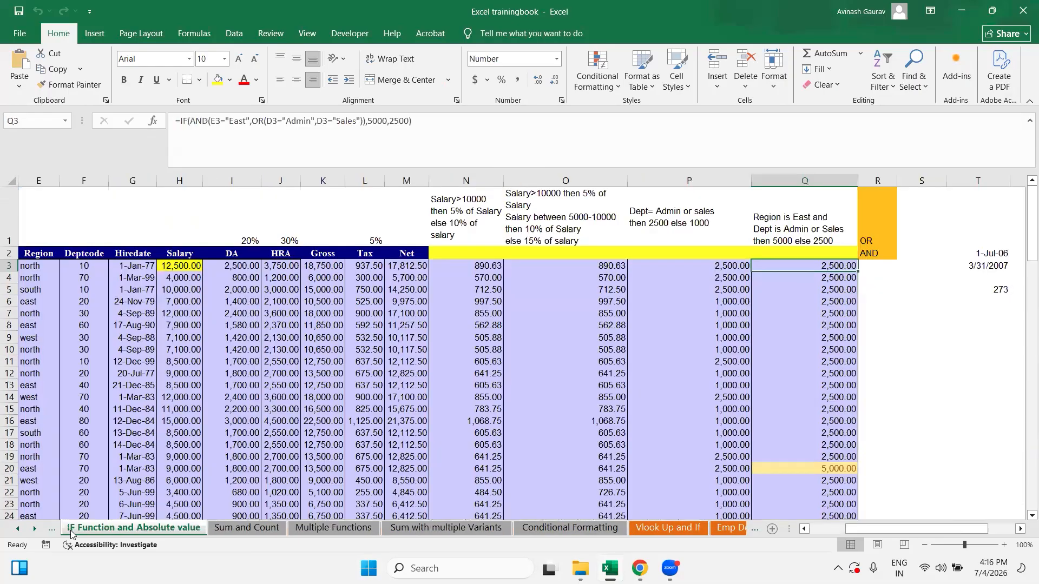
key(ctrl+Page_Up)
click(292, 532)
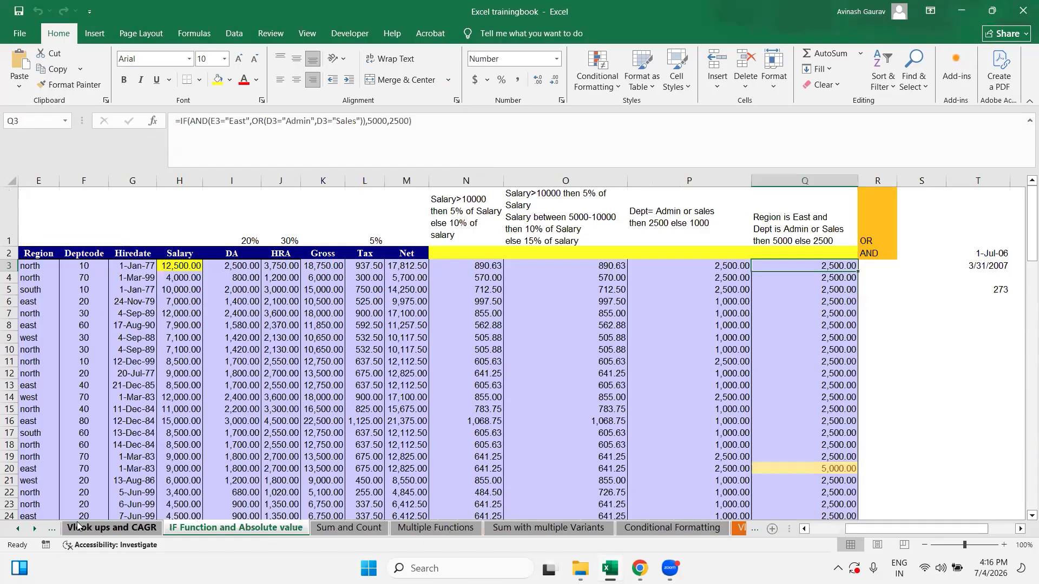
scroll(77, 525, up, 1)
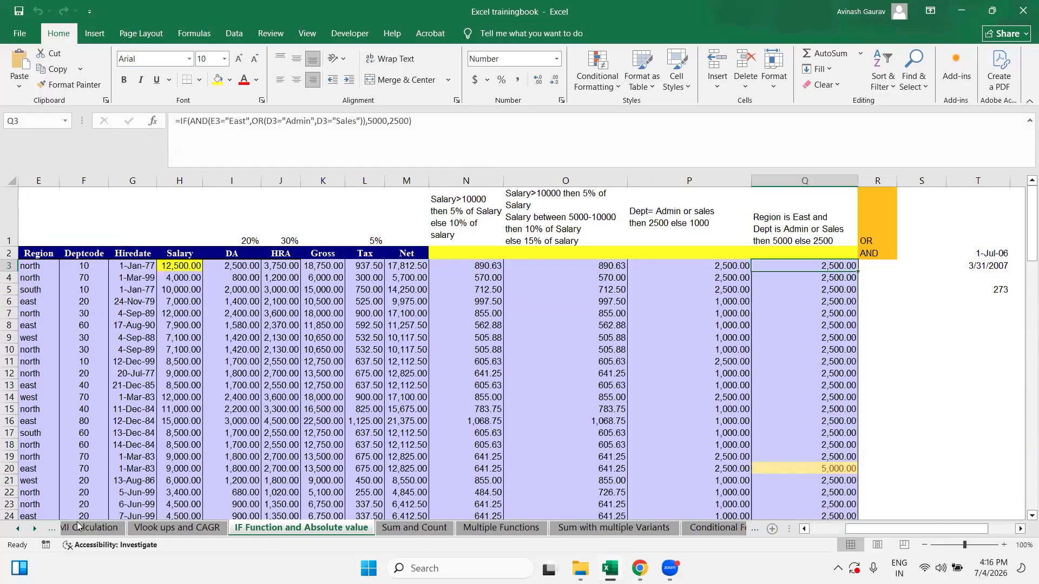
click(78, 528)
click(216, 529)
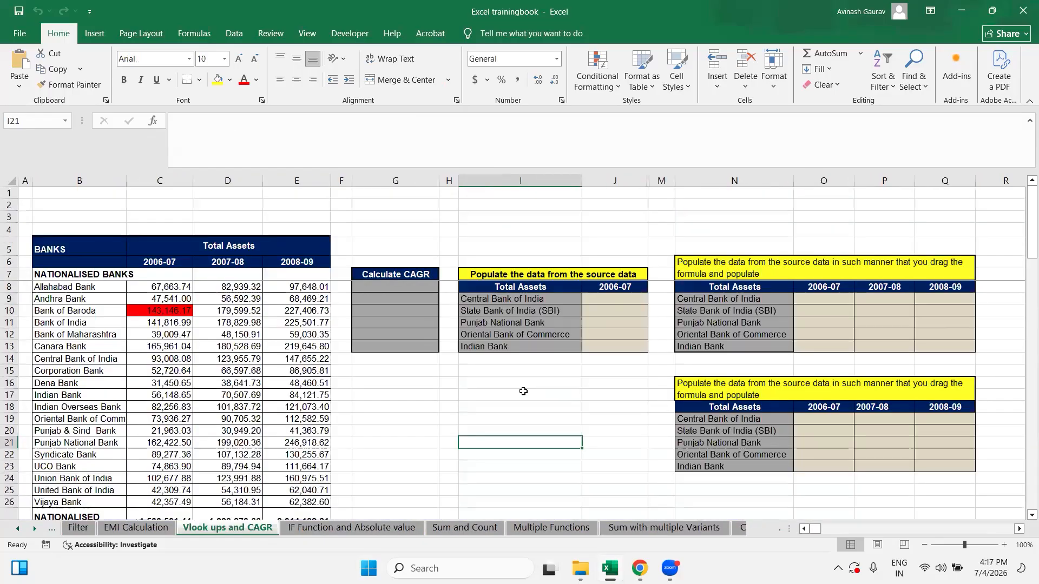
Look through the following worksheets from Conditional Formatting up to Employees (2).
click(741, 529)
click(741, 529)
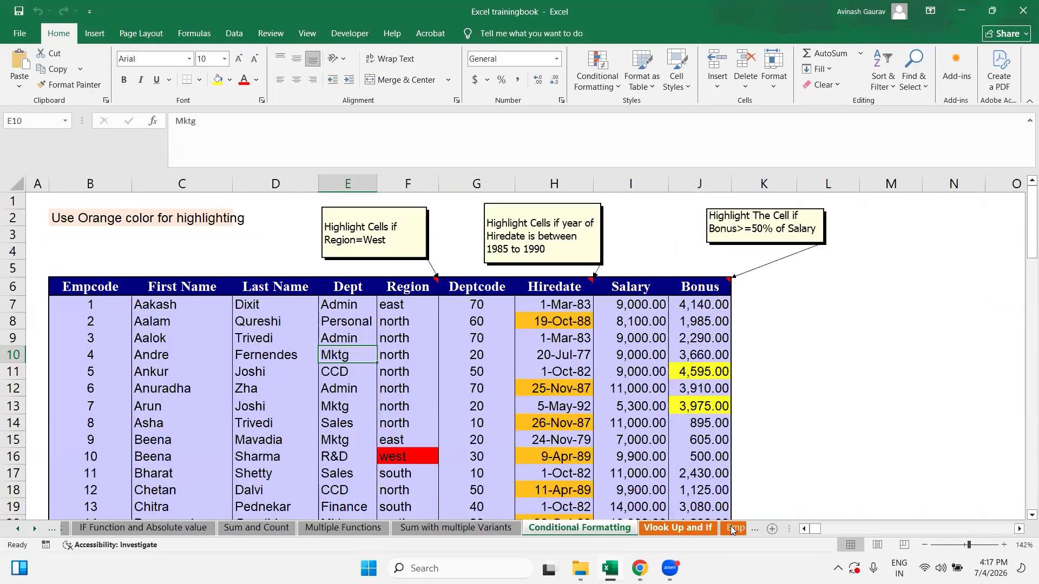
click(740, 530)
click(732, 530)
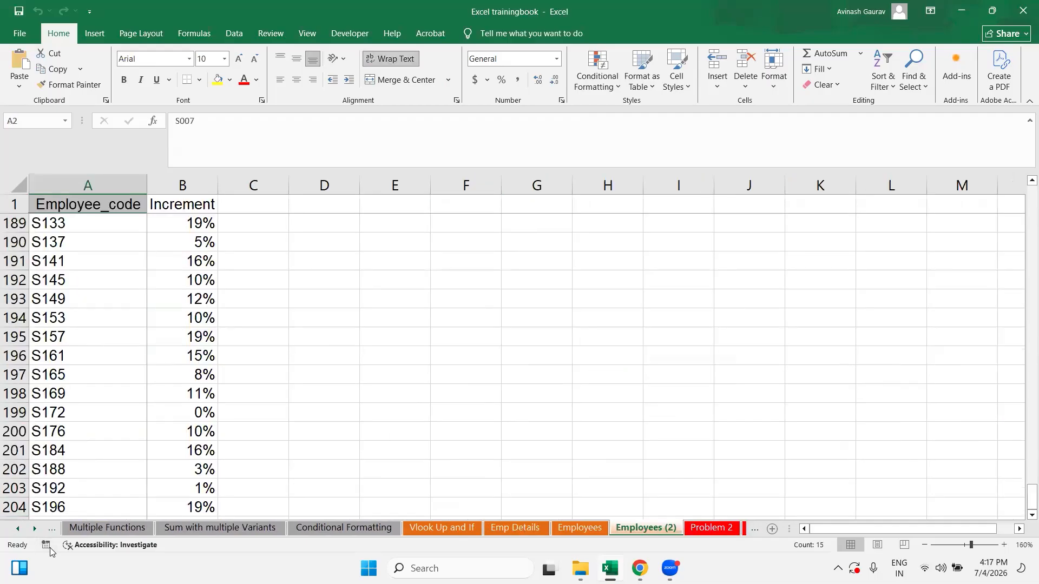
Browse back through the worksheets from Employees (2) to the Frequency sheet.
key(ctrl+Page_Up)
key(ctrl+Page_Up)
key(ctrl+Page_Up)
key(ctrl+Page_Up)
key(ctrl+Page_Up)
key(ctrl+Page_Up)
key(ctrl+Page_Up)
key(ctrl+Page_Up)
key(ctrl+Page_Up)
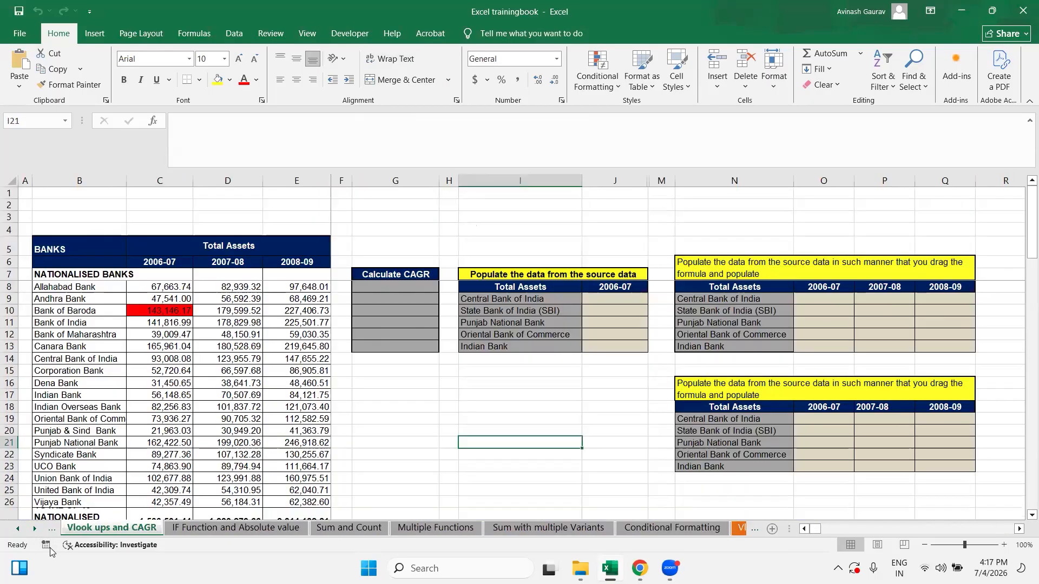
key(ctrl+Page_Up)
key(ctrl+Page_Up)
key(ctrl+Page_Up)
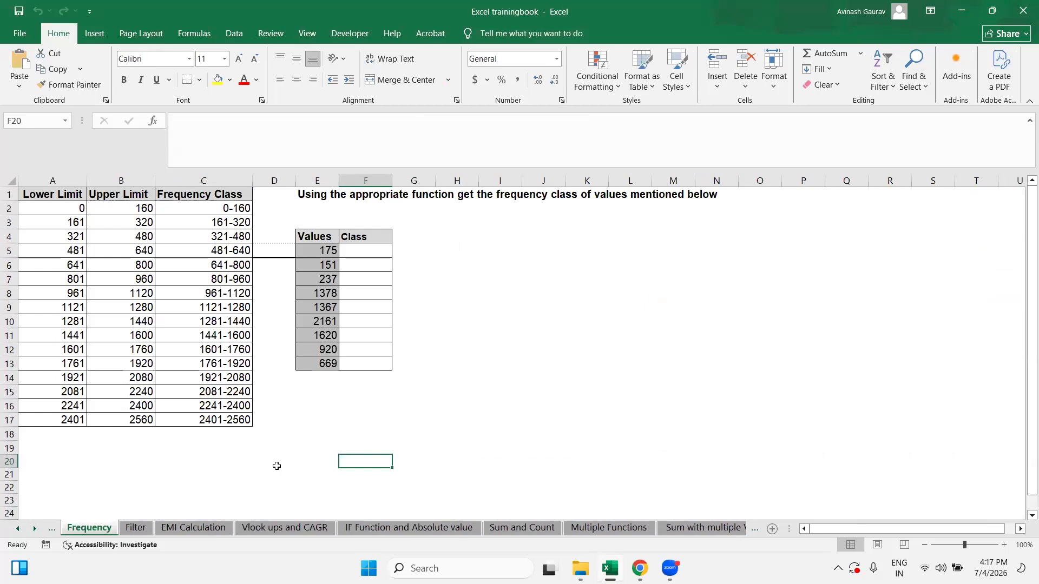
Go past the Filter and EMI Calculation sheets and open the Vlook ups and CAGR worksheet.
key(ctrl+Page_Down)
key(ctrl+Page_Down)
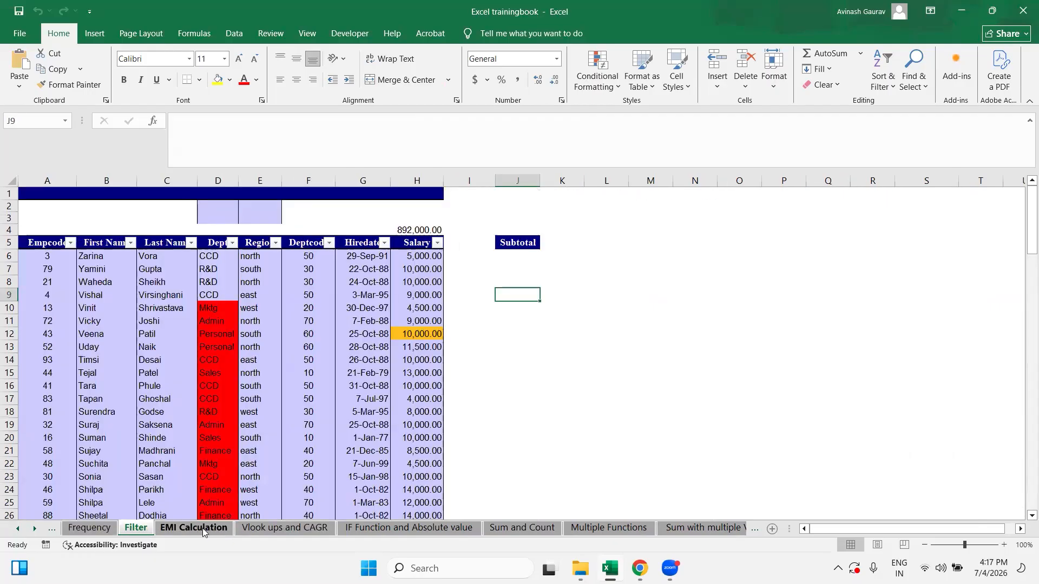
click(286, 529)
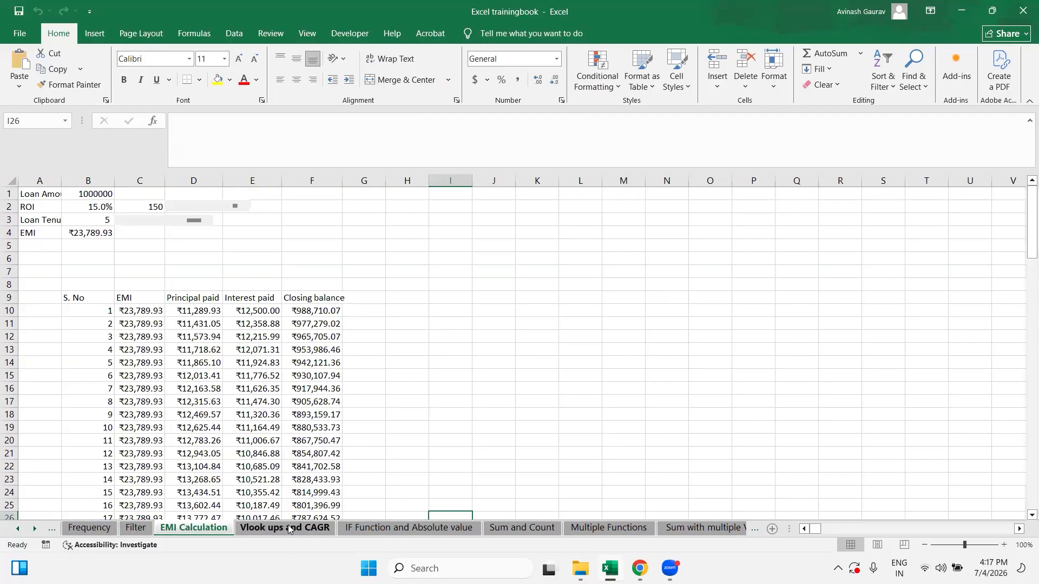
List the function names VLOOKUP, HLOOKUP, MATCH and INDEX in cells G2 to G5, one per row.
click(422, 205)
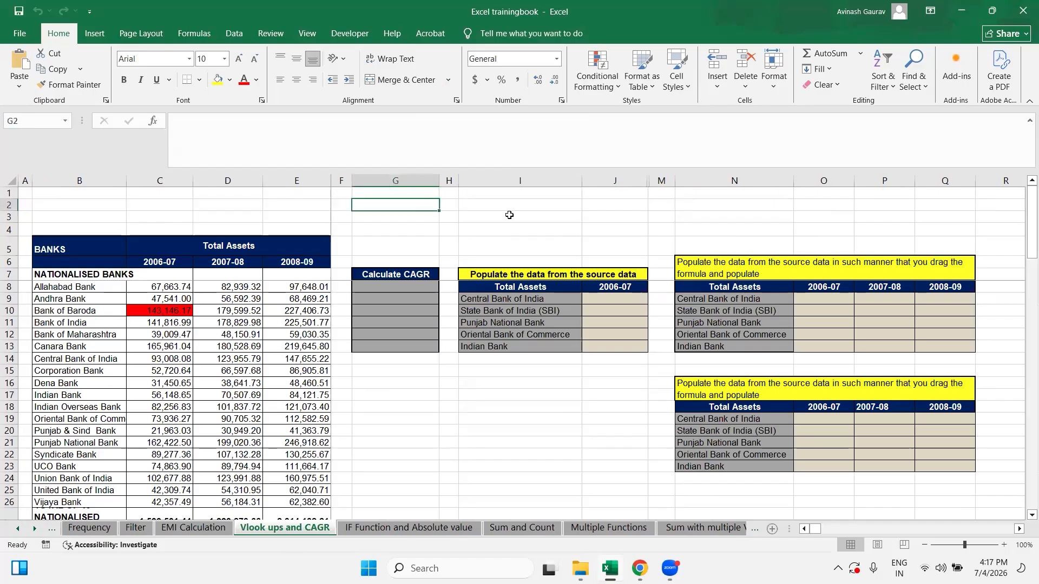
key(Caps_Lock)
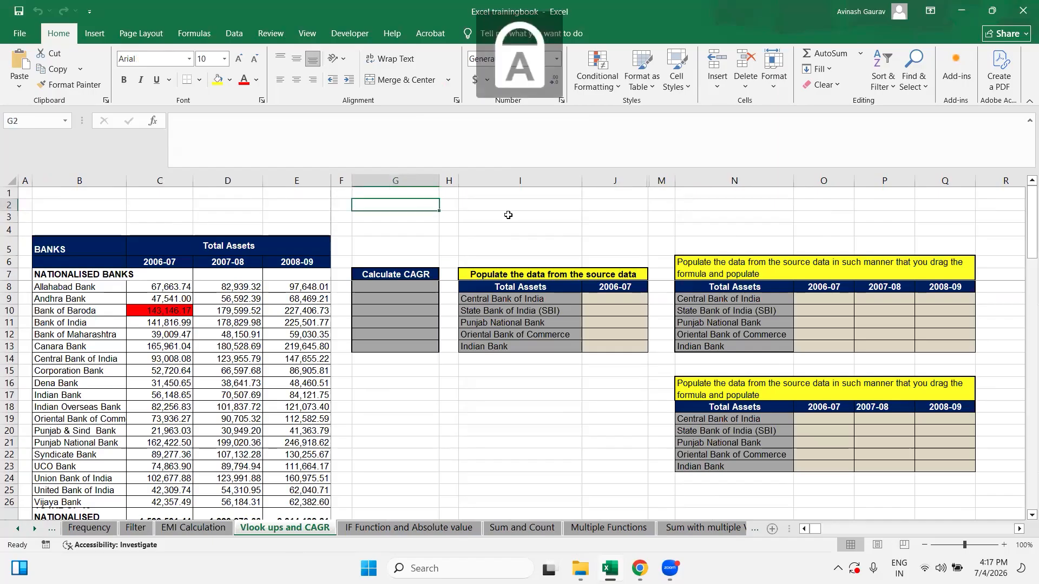
text(VLLOK)
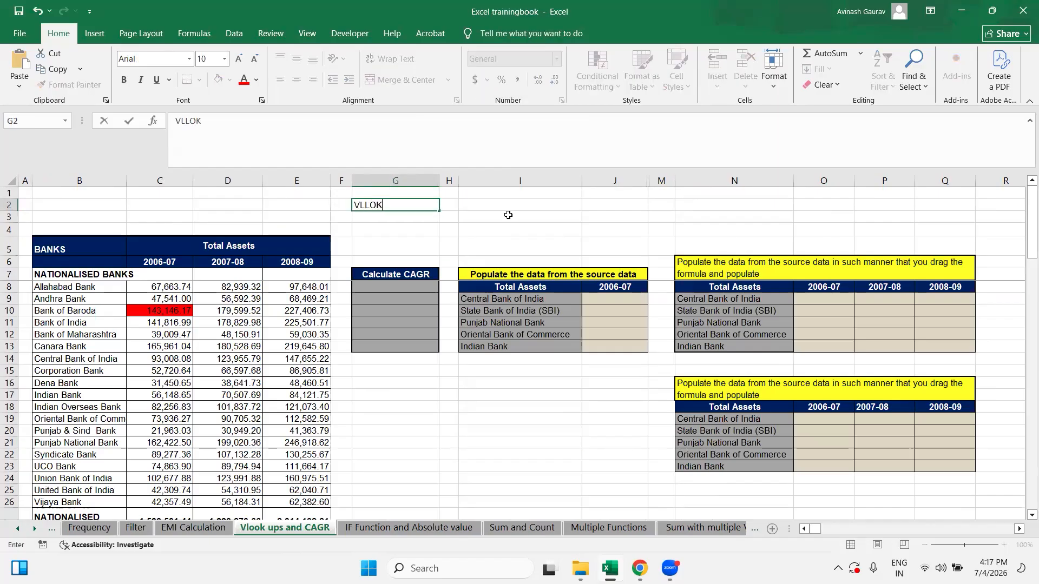
key(BackSpace)
key(BackSpace)
key(BackSpace)
text(OOKU)
key(Return)
text(HLOOKUP)
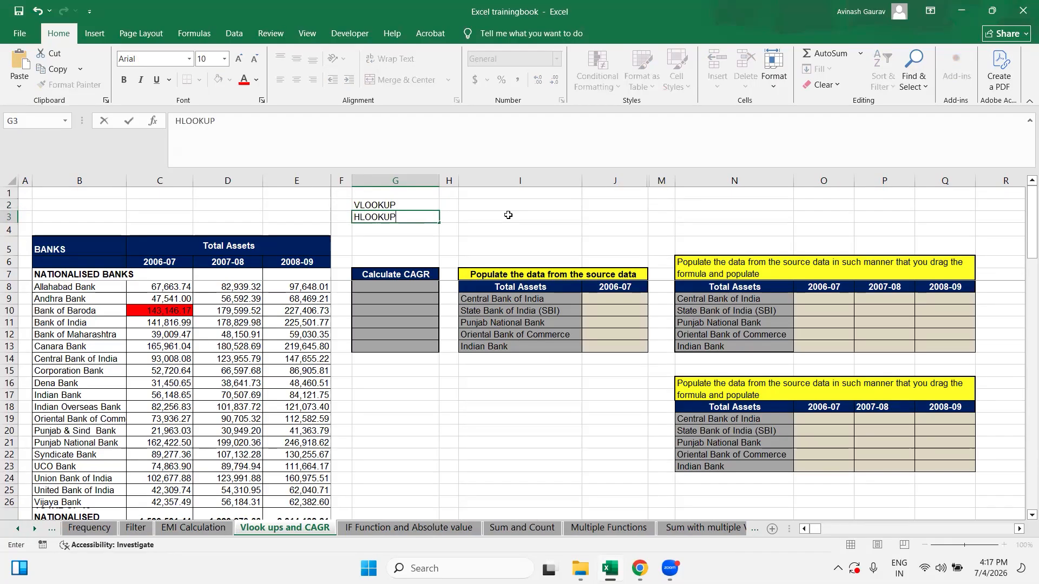
key(Return)
text(MATCH)
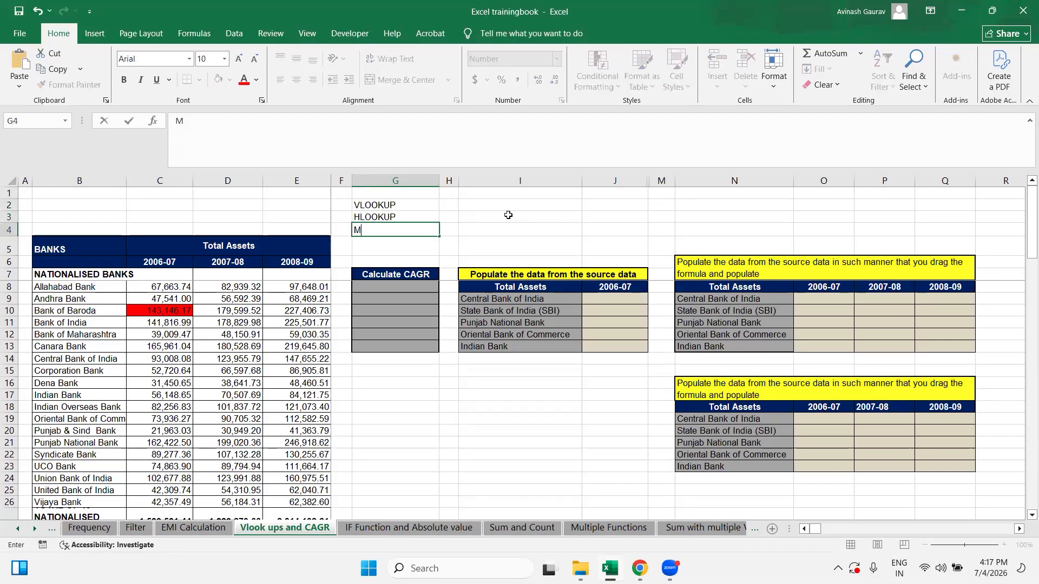
key(Return)
text(INDEX)
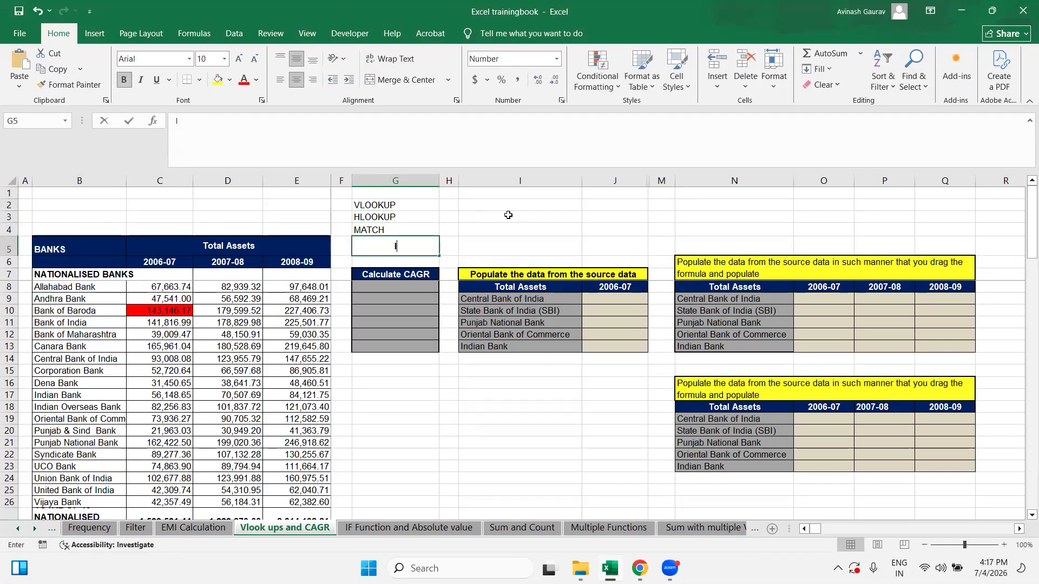
key(Return)
Clear the list of function names from cells G2:G5.
key(Up)
key(Up)
key(Up)
key(Up)
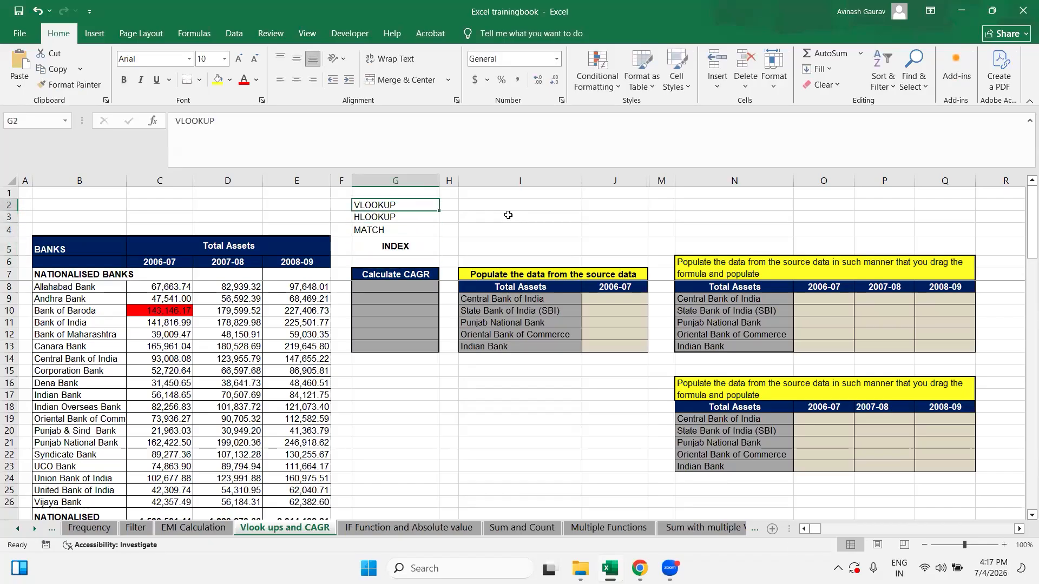
key(shift+Down)
key(shift+Down)
key(shift+Down)
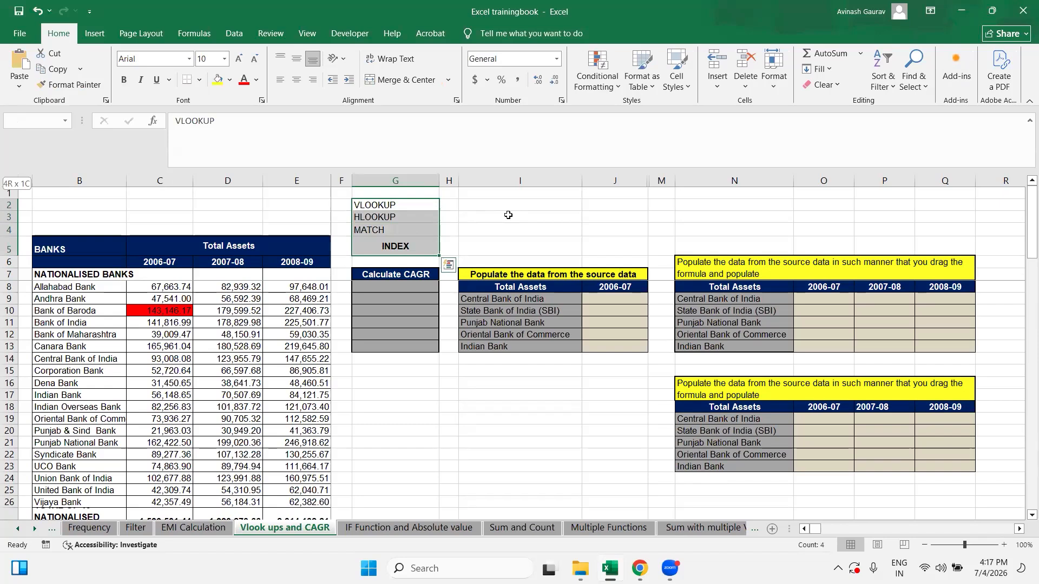
key(Delete)
Examine the Calculate CAGR column and the table in I7:J13 that needs 2006-07 total assets for five banks.
key(Down)
key(Down)
key(Down)
key(Down)
key(Down)
key(Down)
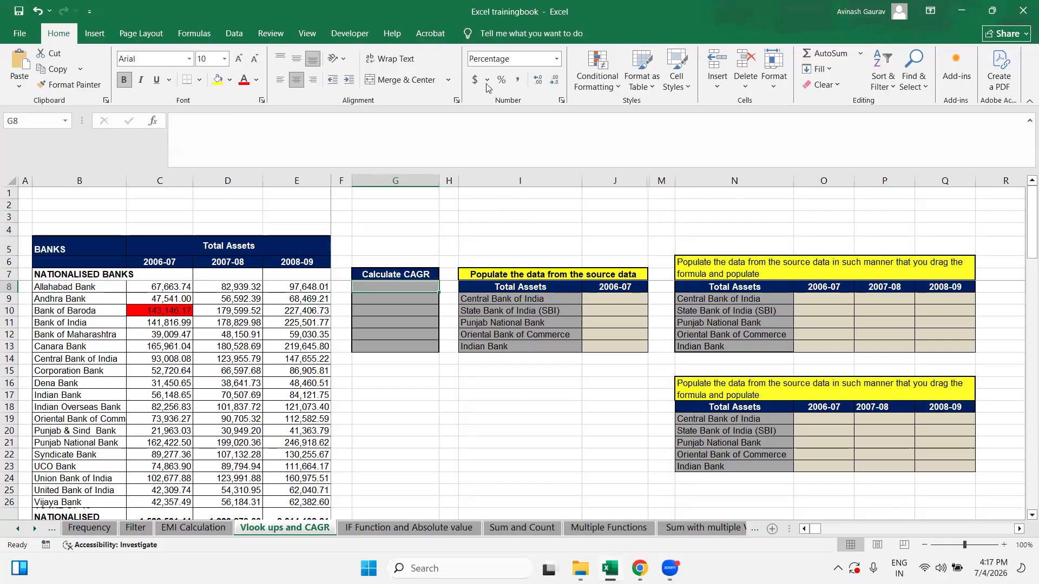
click(631, 300)
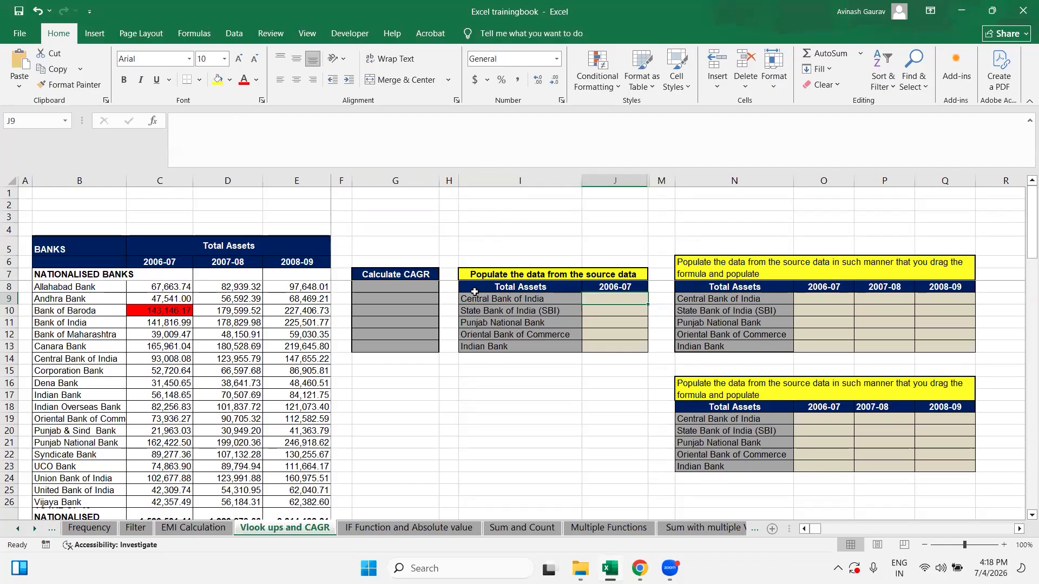
drag(475, 276, 564, 347)
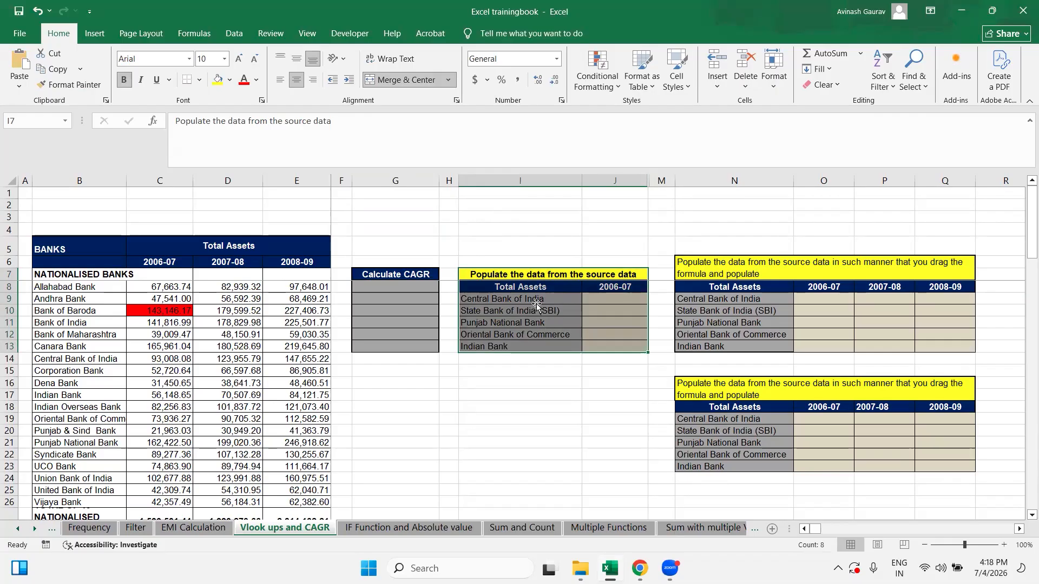
click(511, 287)
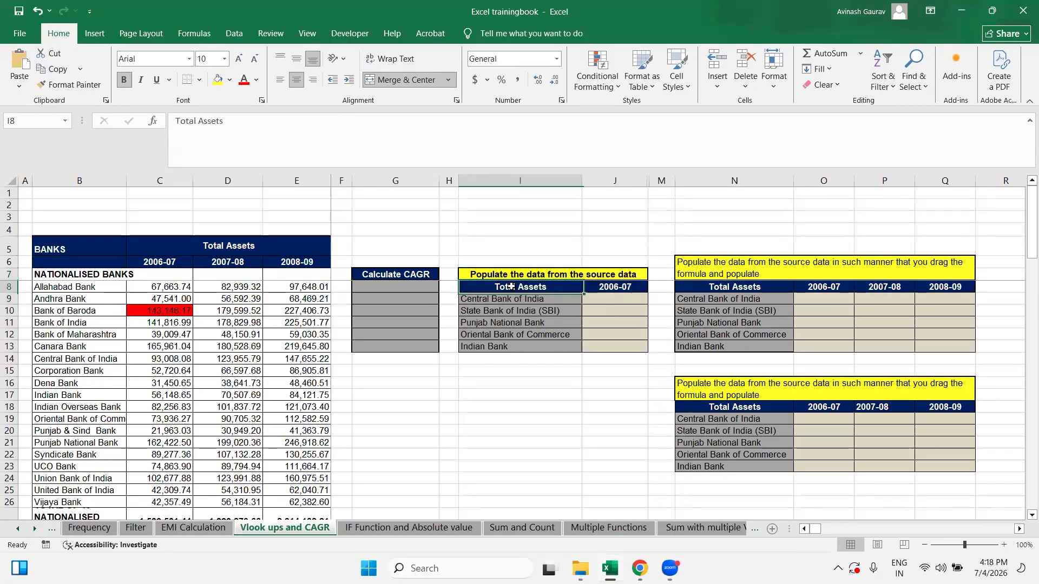
click(609, 288)
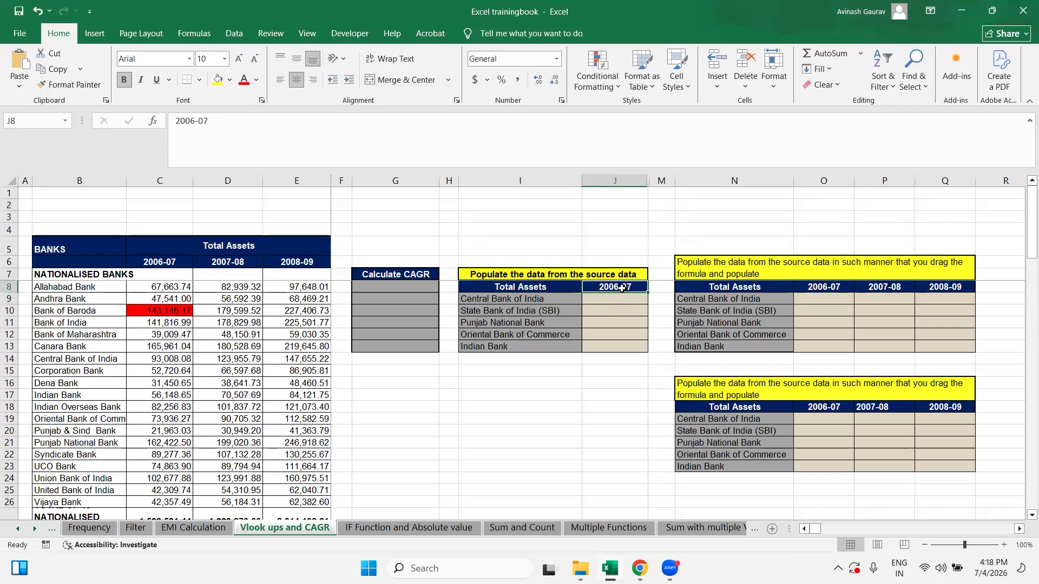
drag(541, 299, 540, 347)
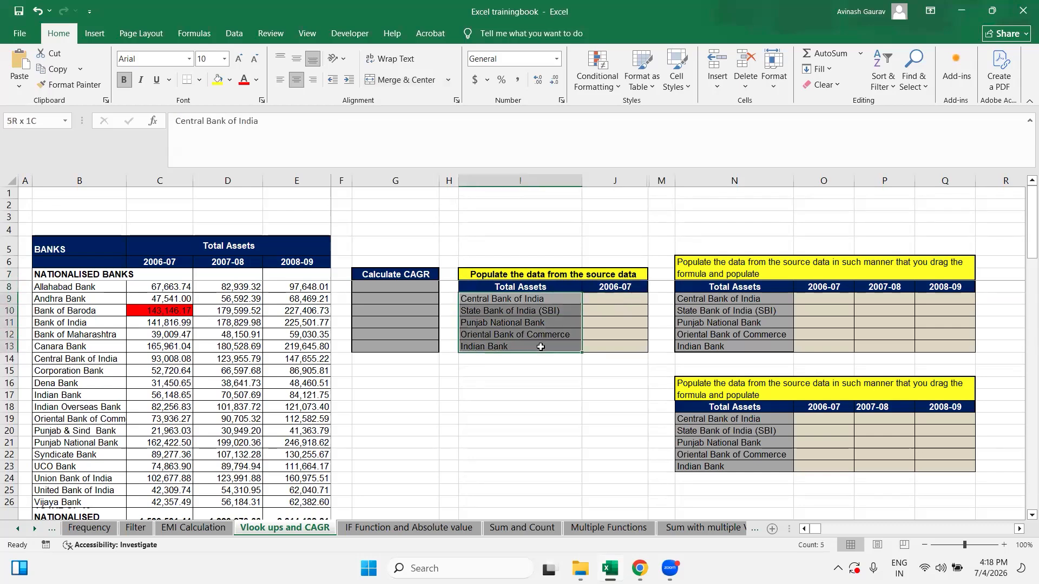
click(625, 297)
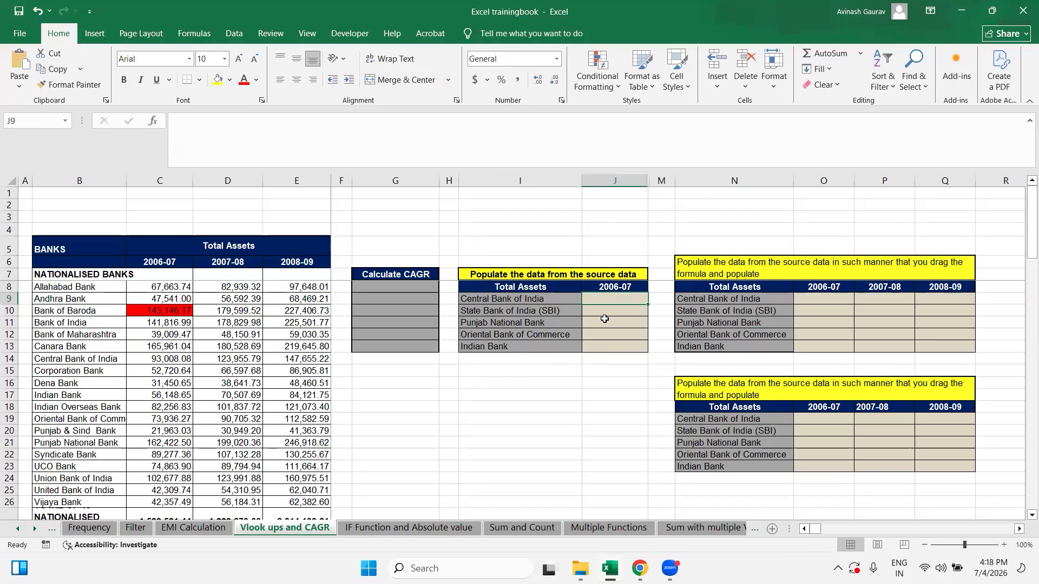
Review the source table of bank total assets and its three year columns, and compare it with the banks listed in I9:I13.
drag(70, 250, 310, 481)
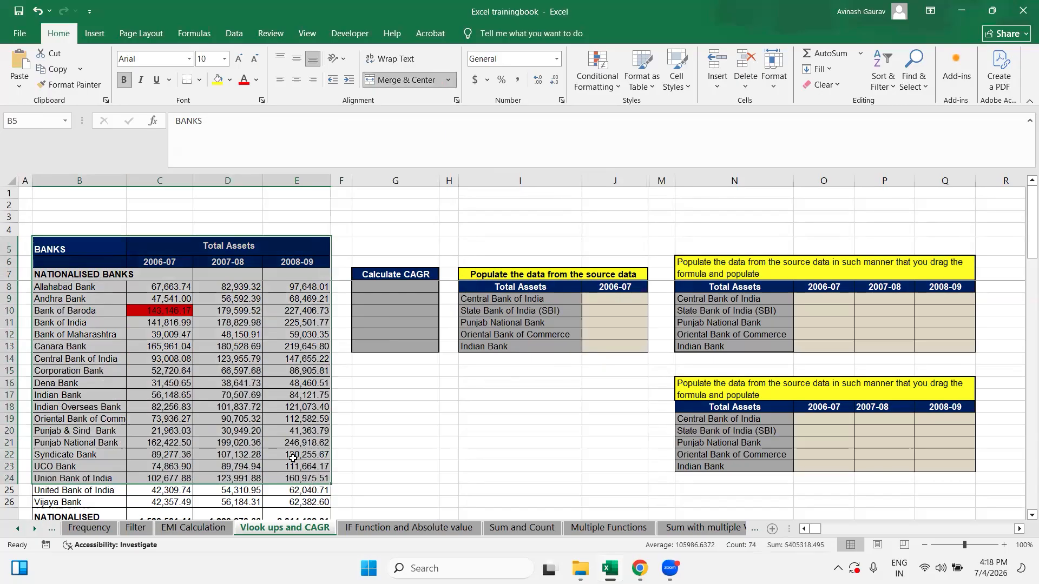
scroll(225, 348, down, 4)
scroll(224, 349, up, 4)
click(58, 245)
drag(88, 249, 261, 388)
click(163, 265)
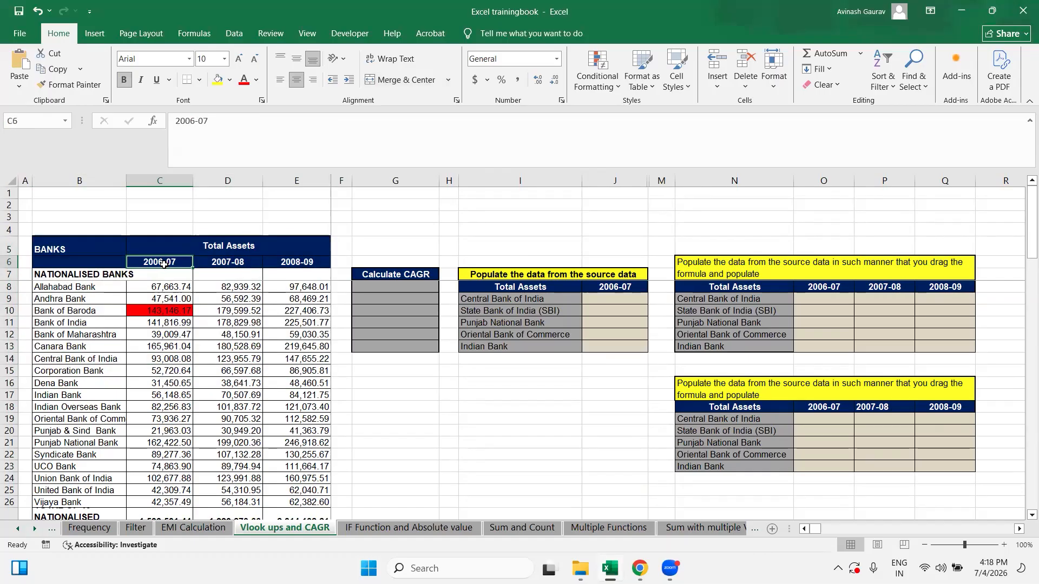
click(230, 264)
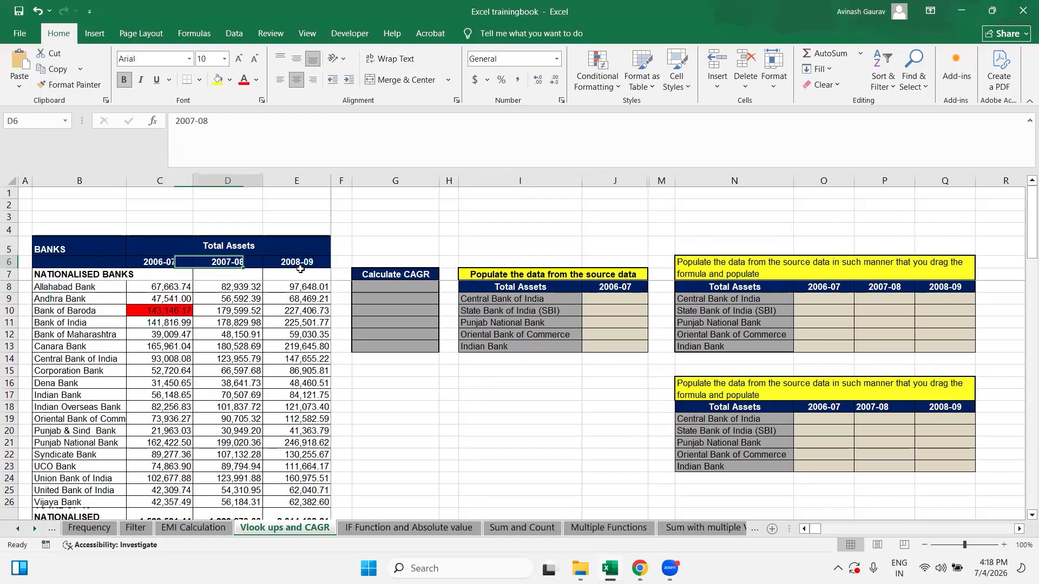
click(299, 264)
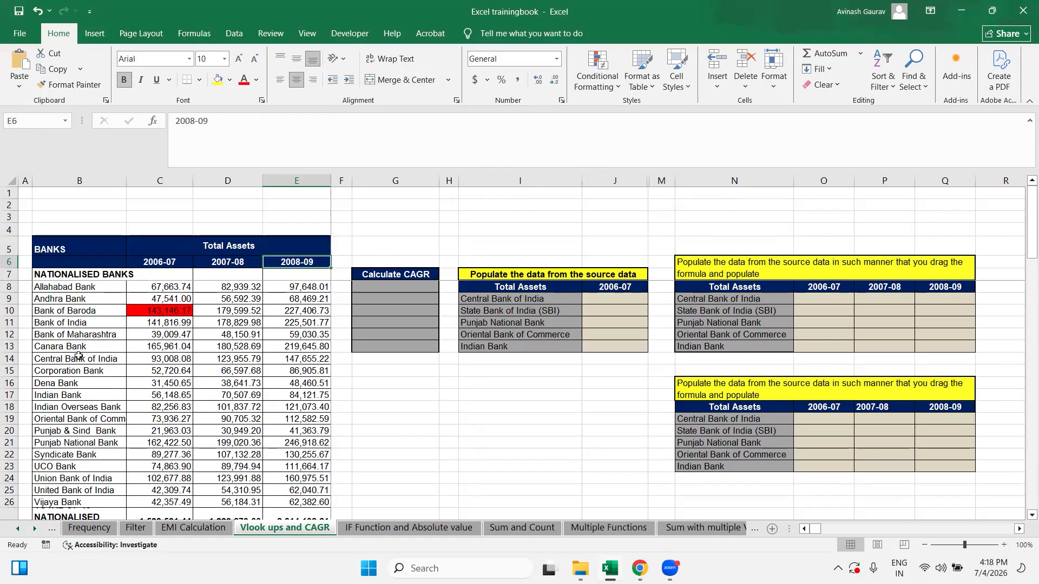
scroll(163, 378, down, 12)
scroll(163, 379, up, 5)
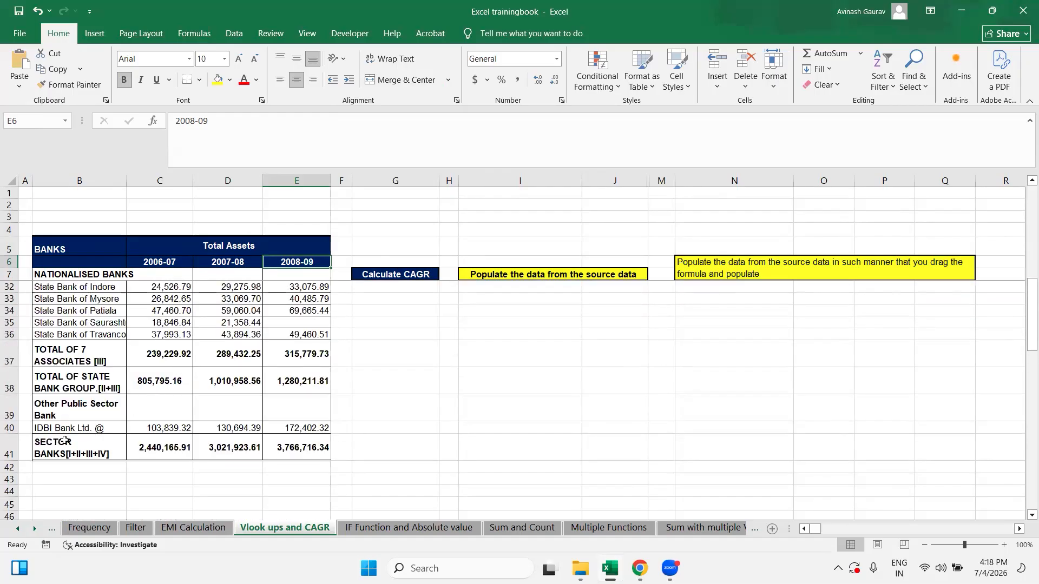
scroll(64, 438, up, 7)
drag(496, 299, 509, 350)
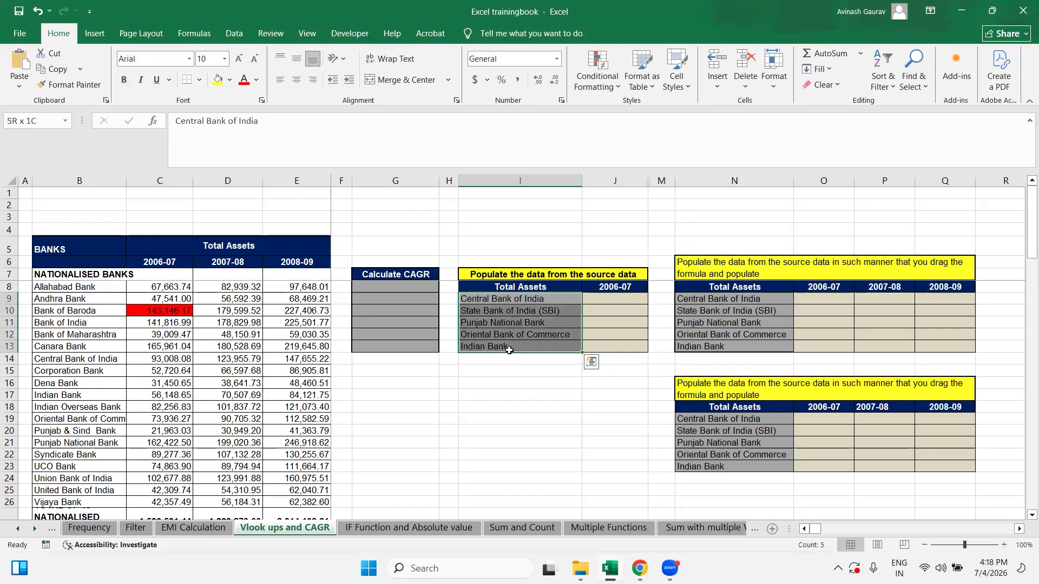
click(595, 300)
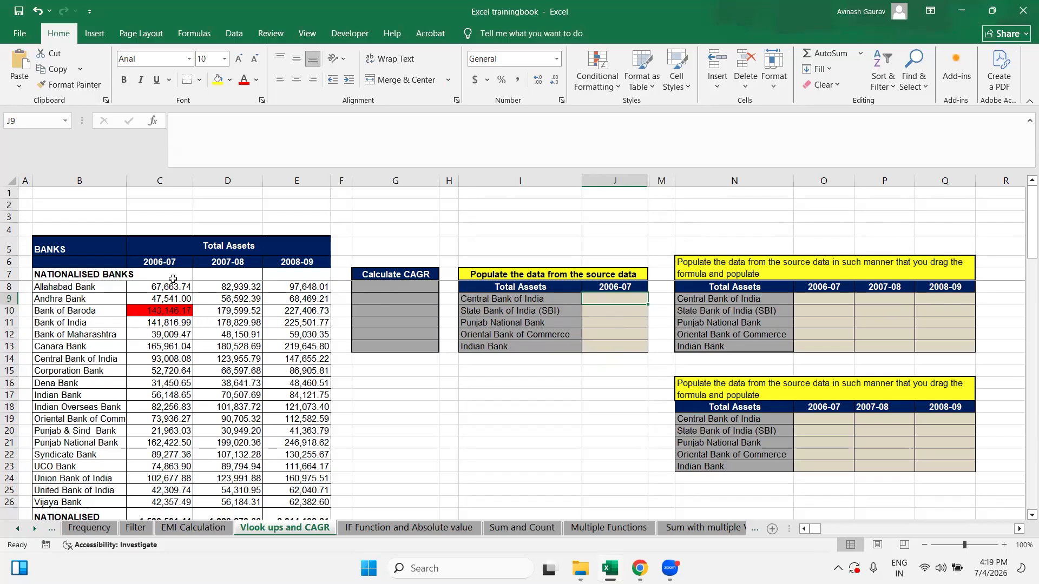
Examine the bank names in I9:I13 against their 2006-07 cells in J9:J13, and locate Central Bank of India's 2006-07 value in the source table.
click(527, 303)
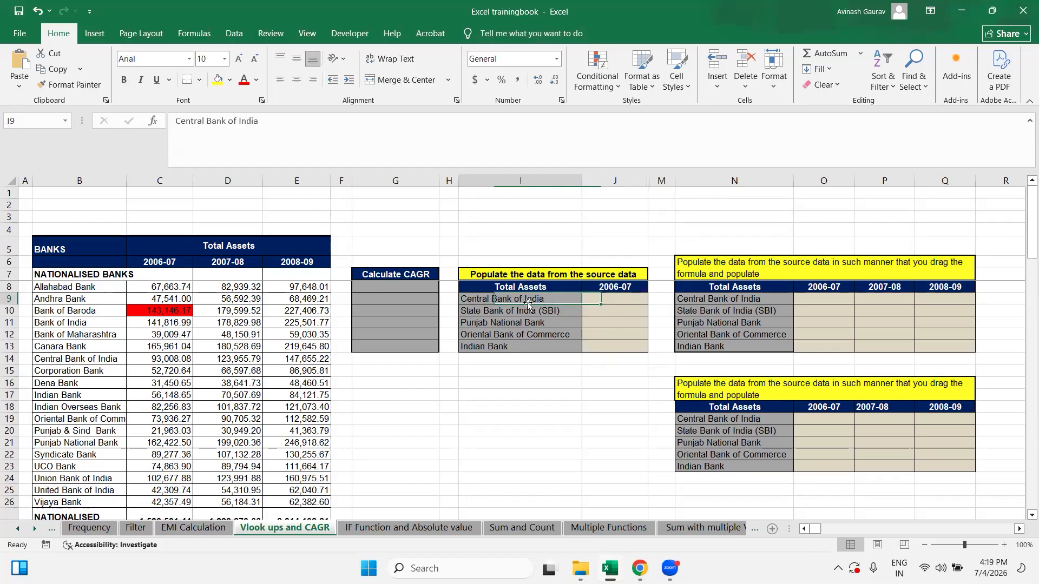
click(616, 301)
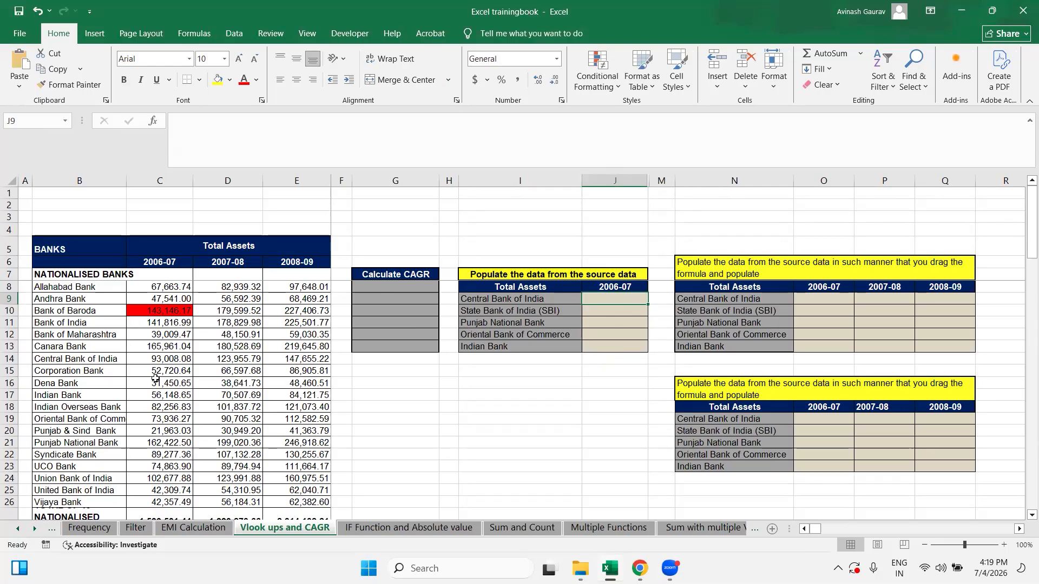
click(156, 360)
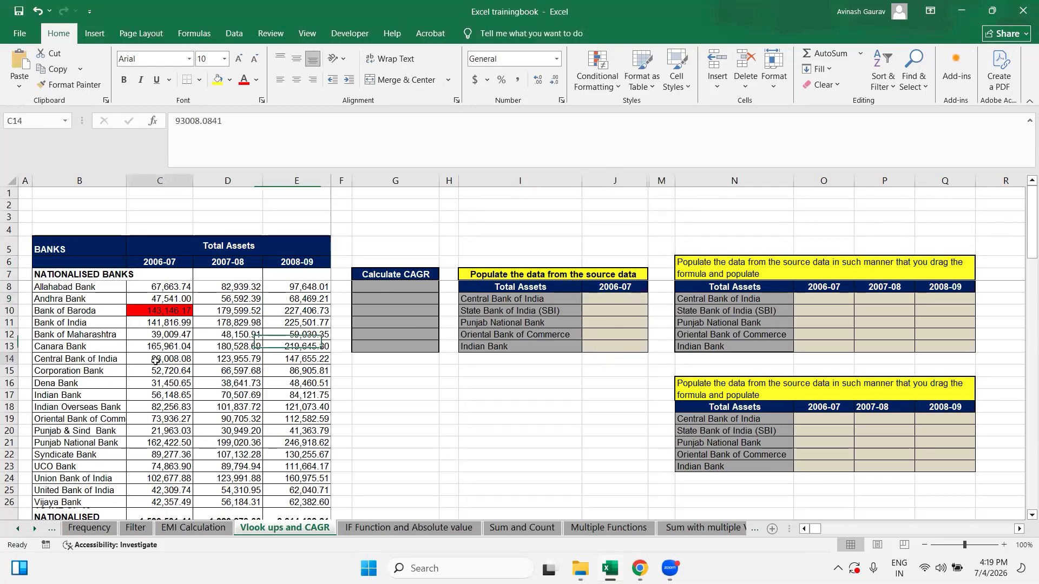
click(607, 300)
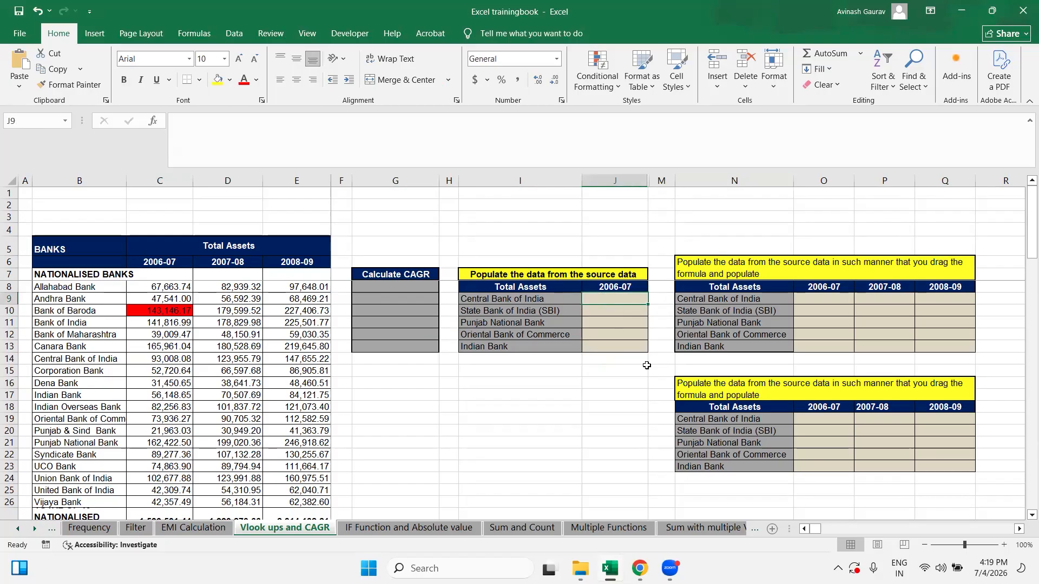
click(518, 299)
click(608, 300)
drag(624, 297, 624, 347)
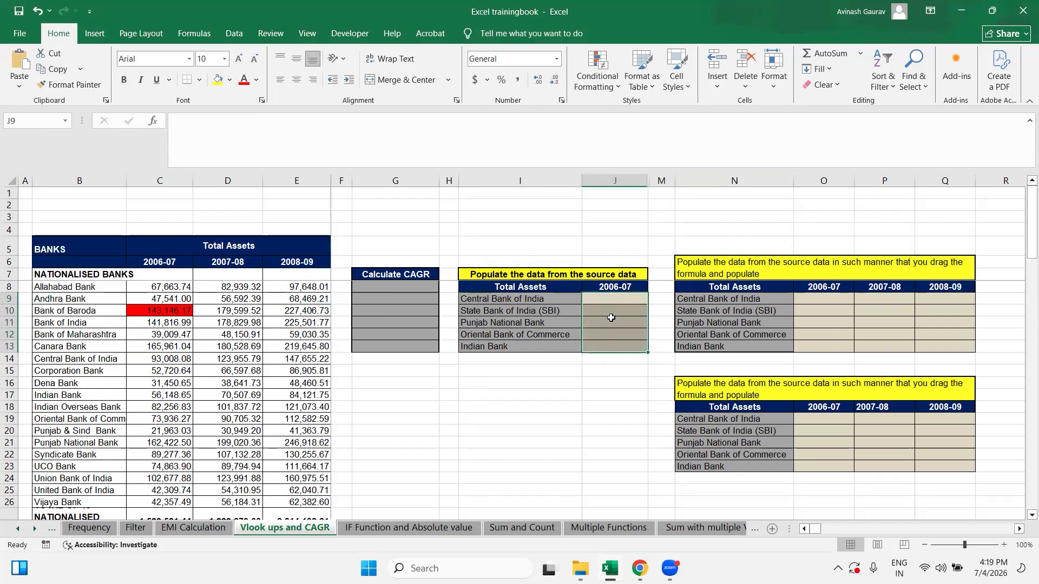
click(609, 301)
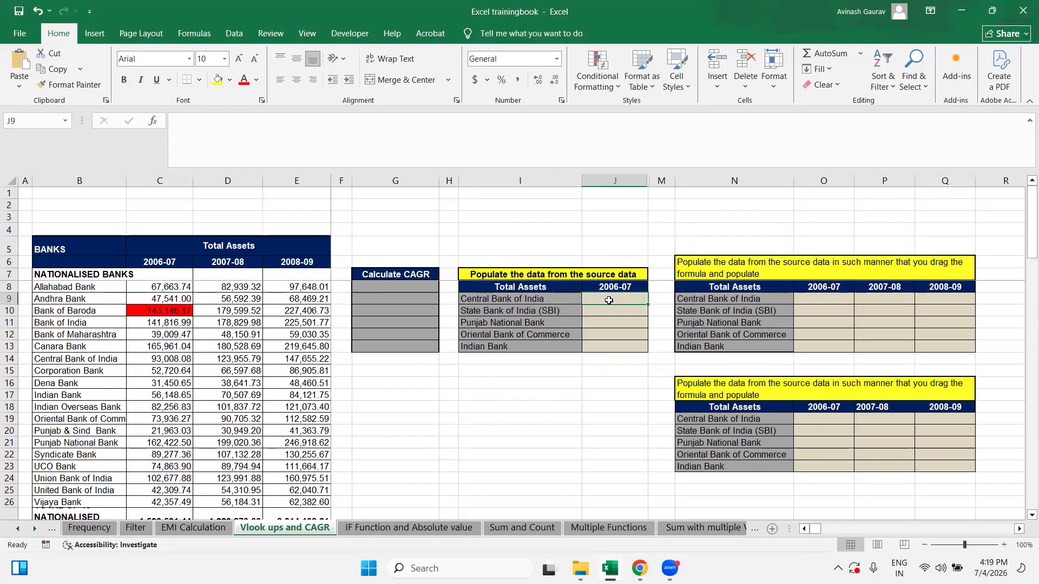
click(532, 298)
click(620, 299)
click(566, 312)
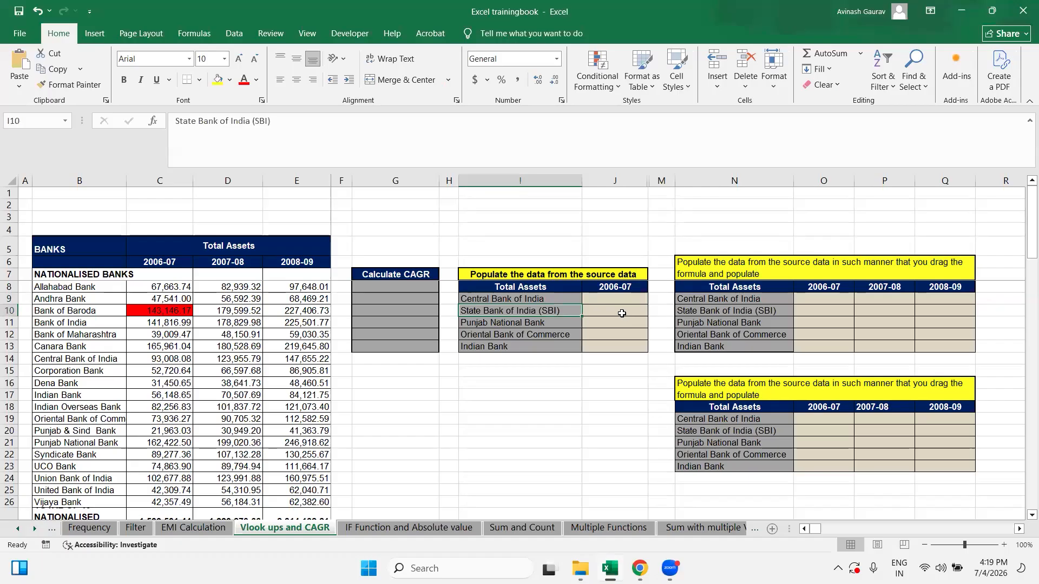
click(622, 314)
click(604, 323)
click(620, 334)
click(614, 345)
click(616, 297)
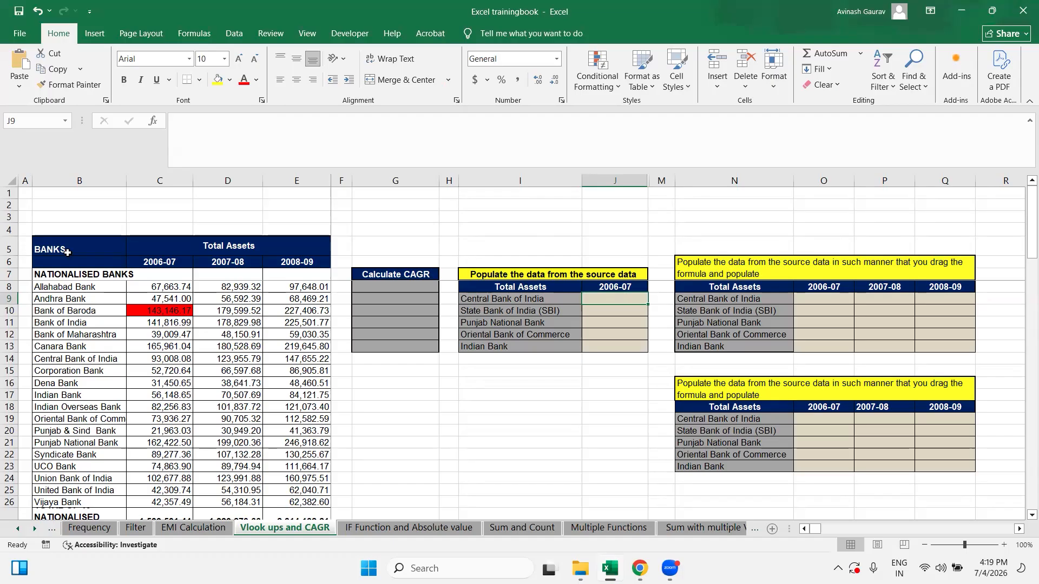
Examine the source table from the BANKS header in B5 across its year columns as the lookup range for Central Bank of India in I9.
drag(66, 250, 199, 516)
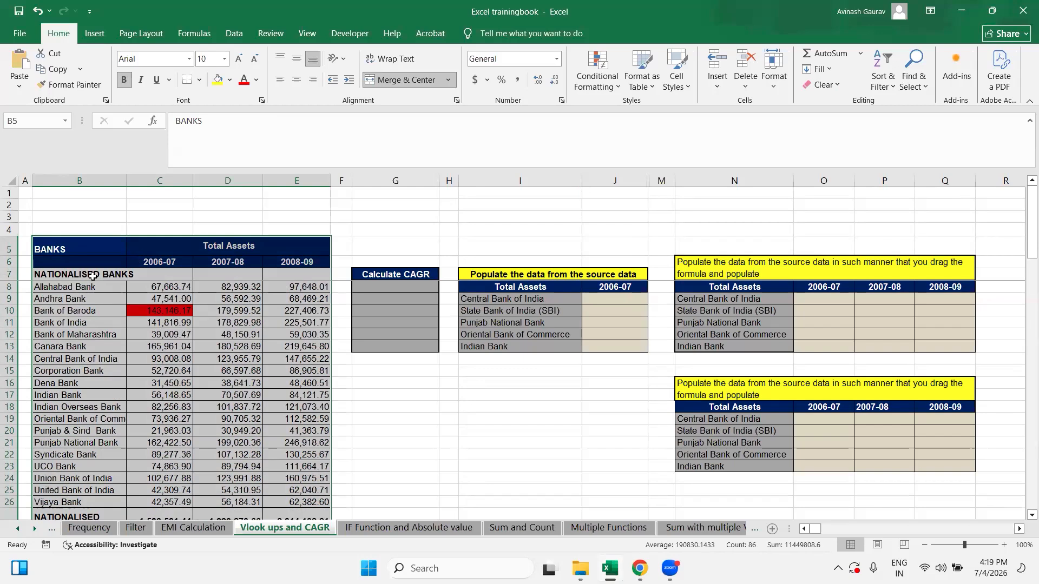
drag(60, 242, 216, 485)
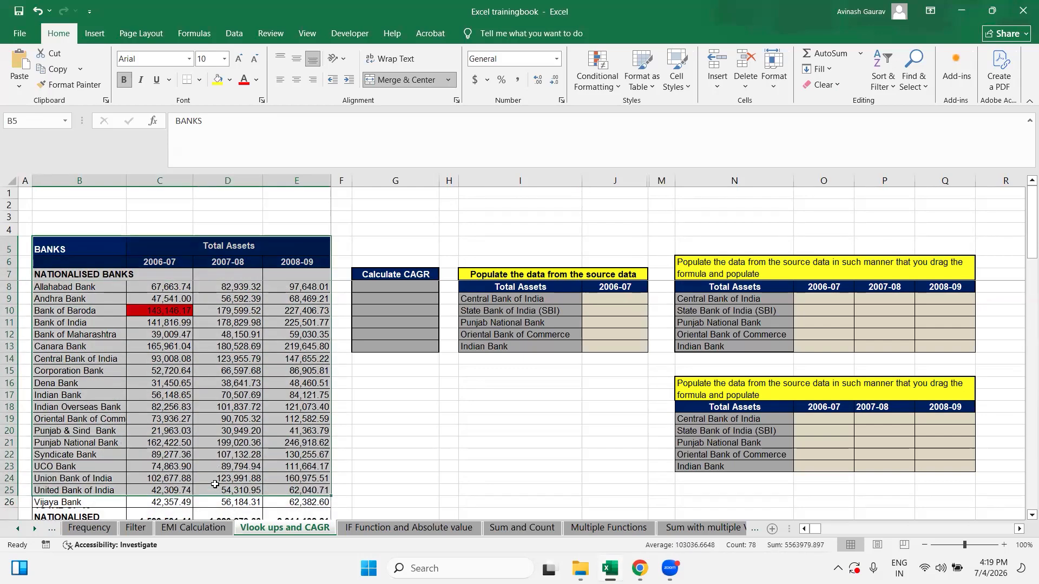
drag(74, 246, 78, 433)
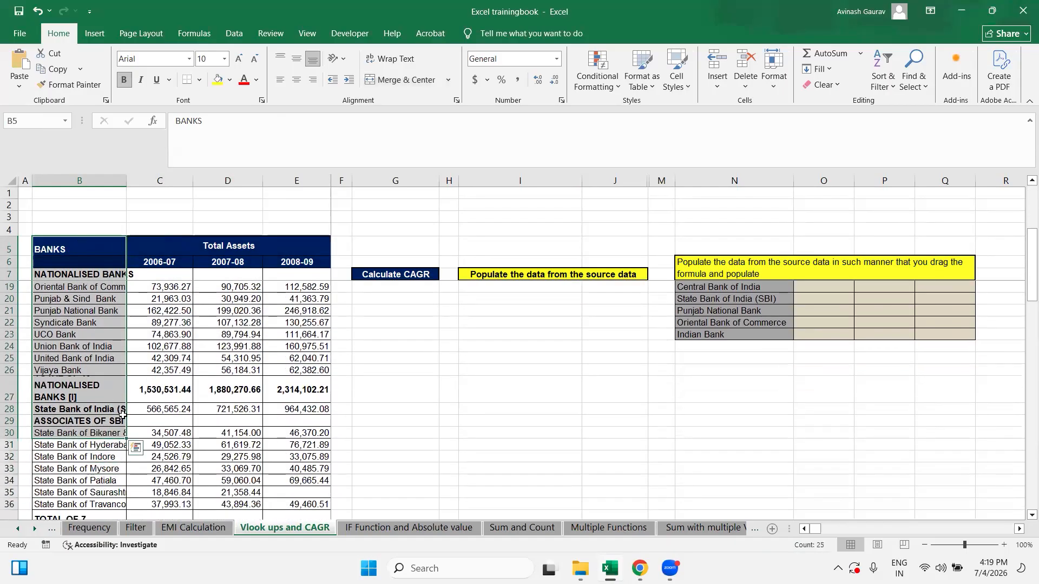
scroll(124, 415, up, 4)
click(148, 252)
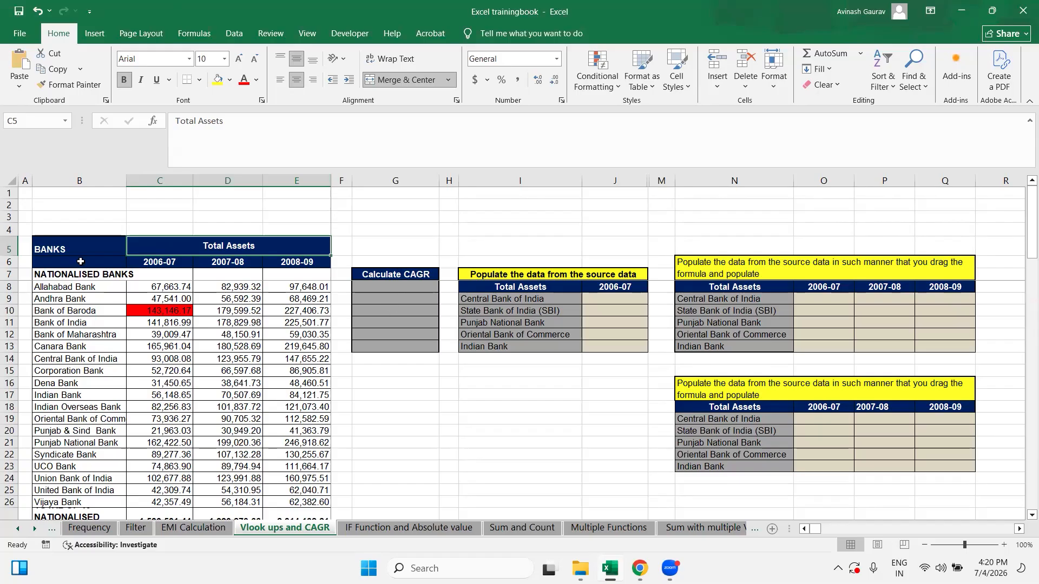
click(535, 300)
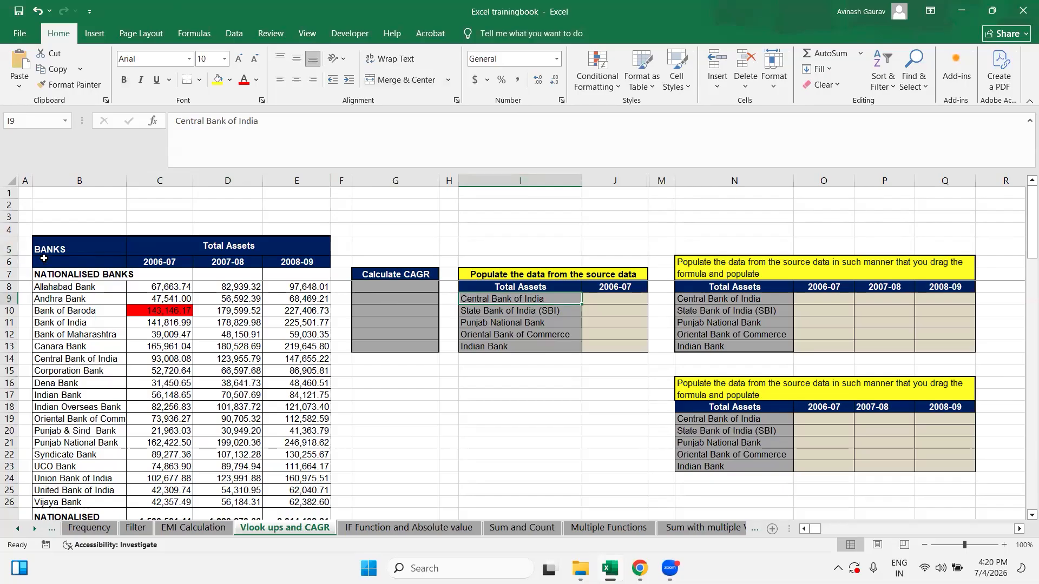
drag(55, 250, 214, 488)
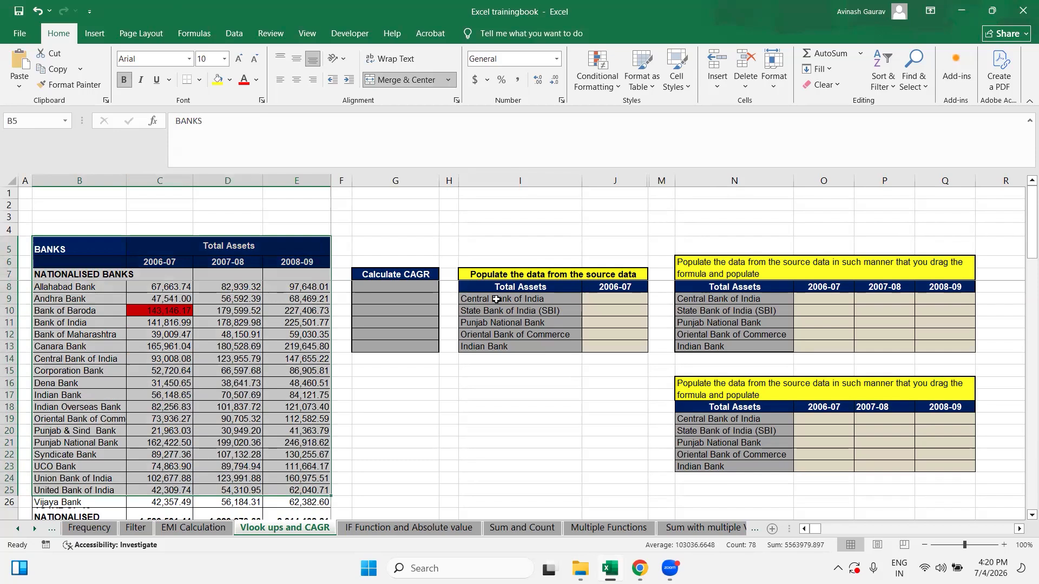
click(496, 300)
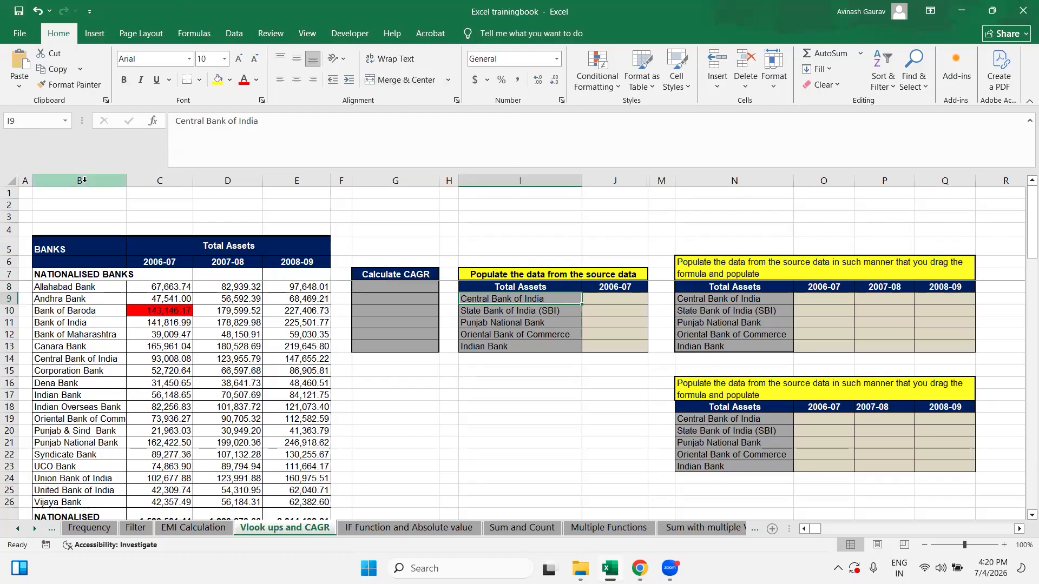
click(63, 250)
drag(63, 250, 304, 491)
click(53, 307)
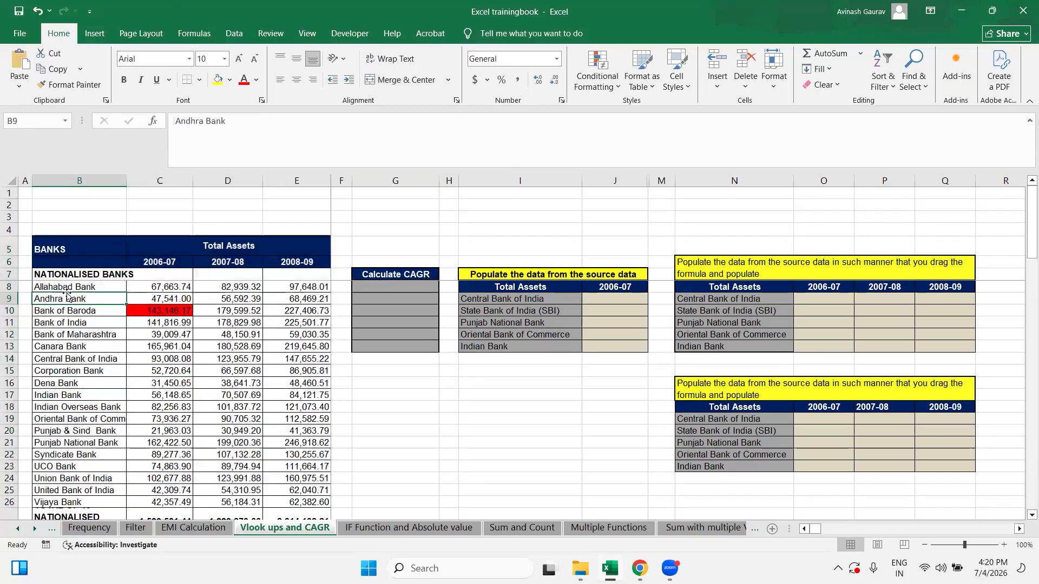
drag(54, 250, 273, 494)
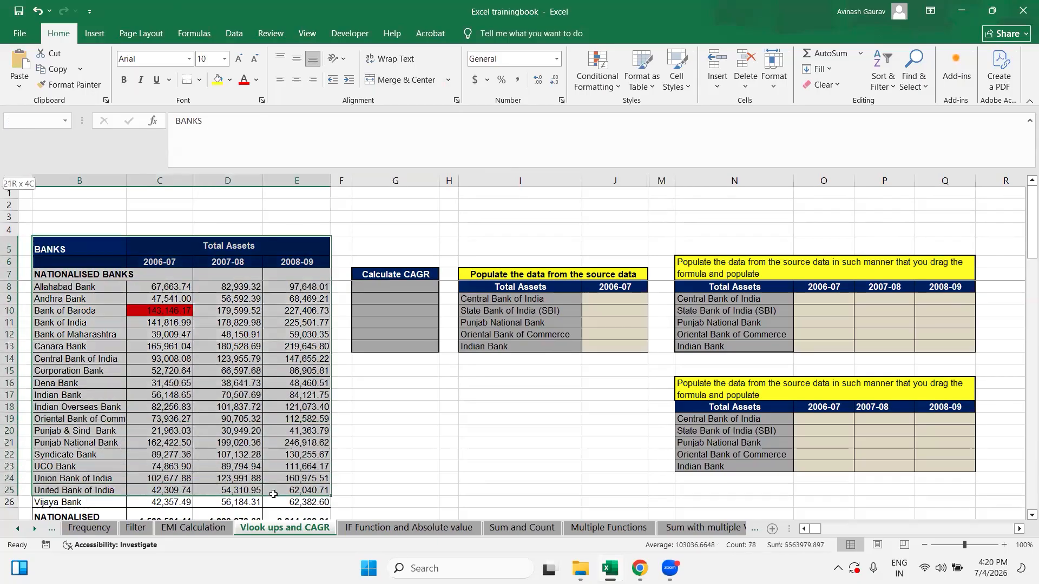
click(497, 301)
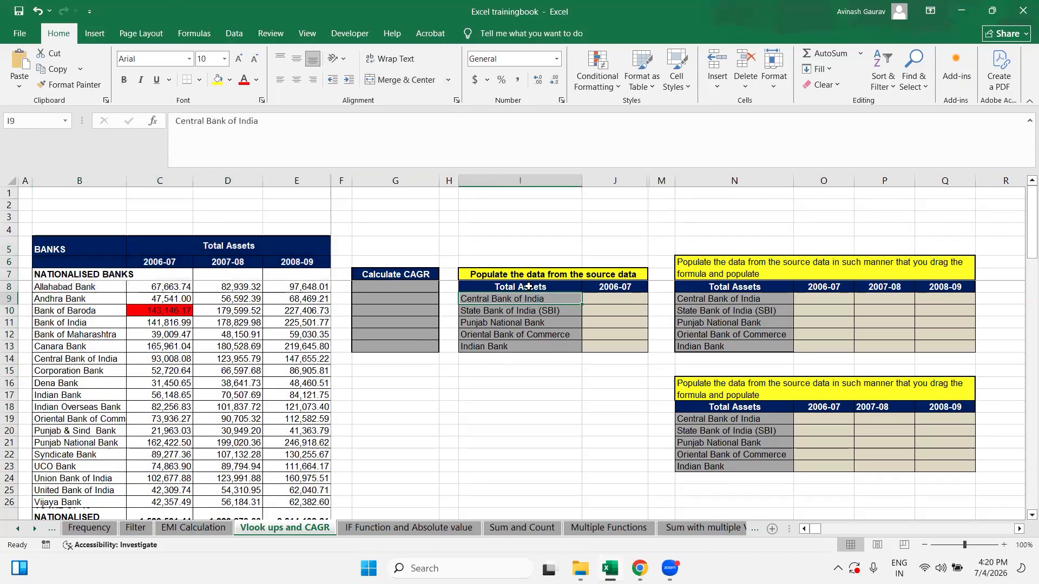
Compare the lookup name in I9 with bank name column B and value column C to check the column order VLOOKUP needs.
click(78, 181)
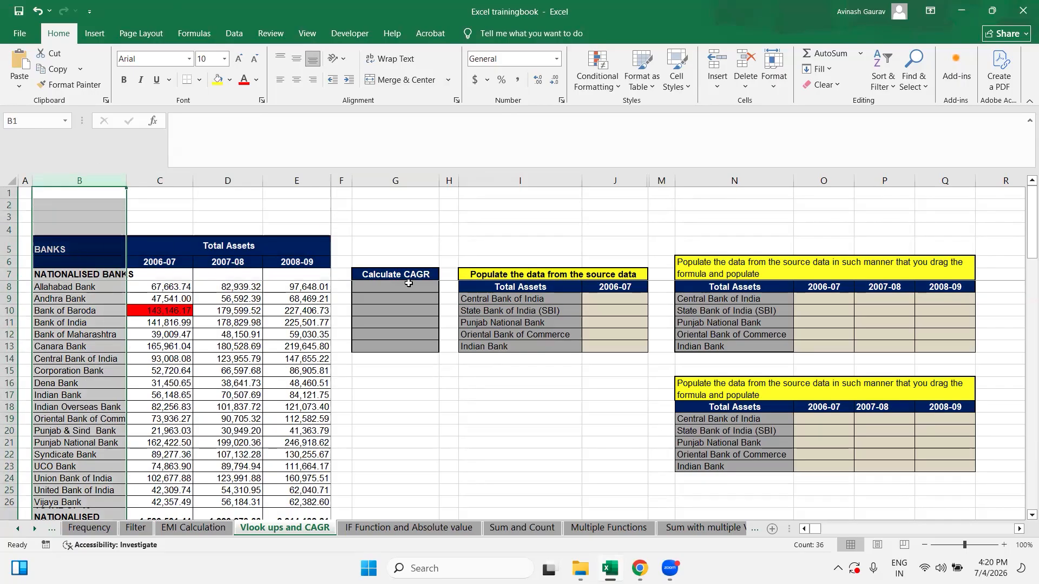
click(490, 300)
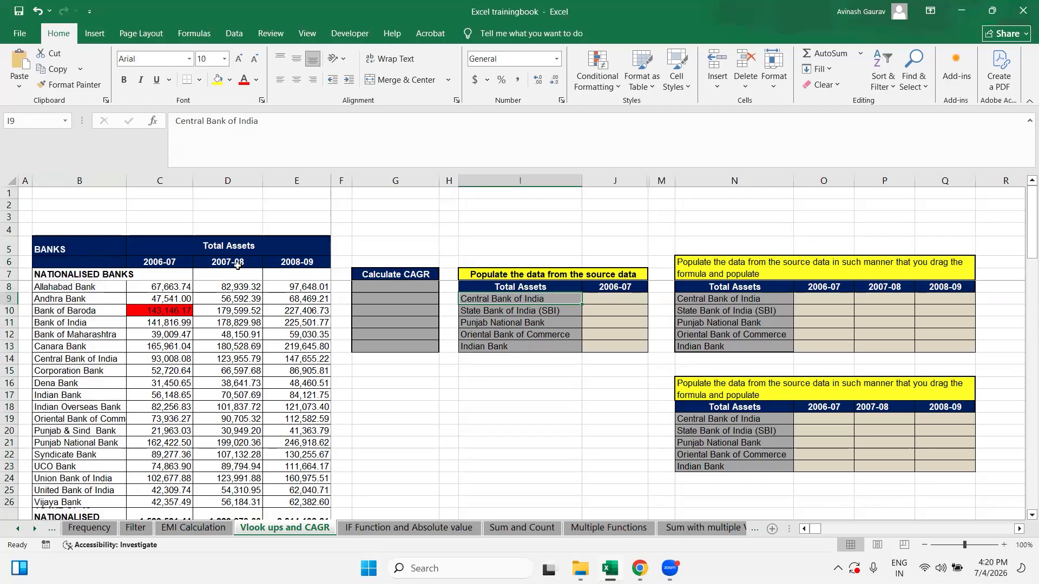
click(160, 181)
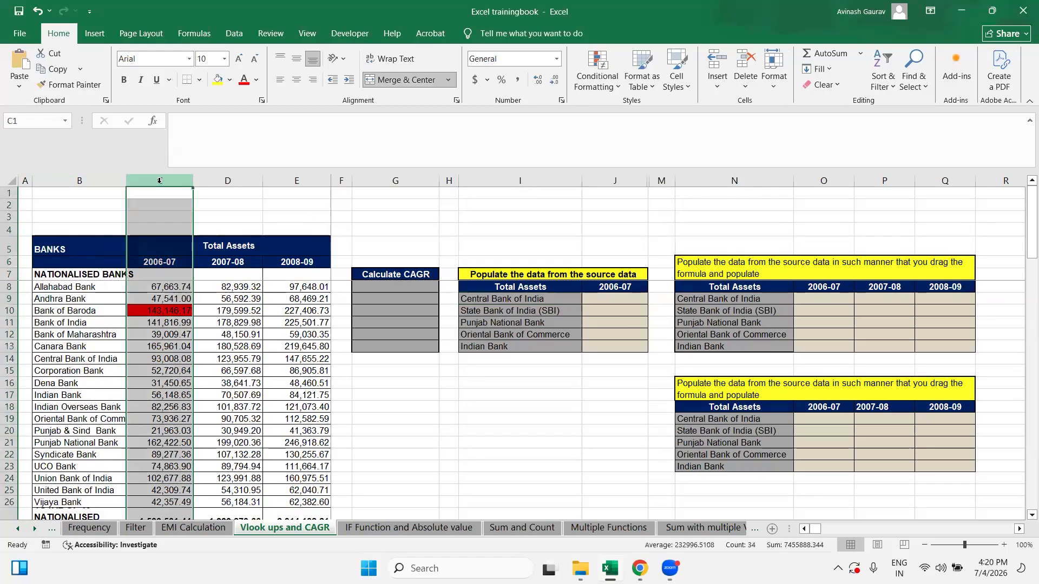
click(80, 181)
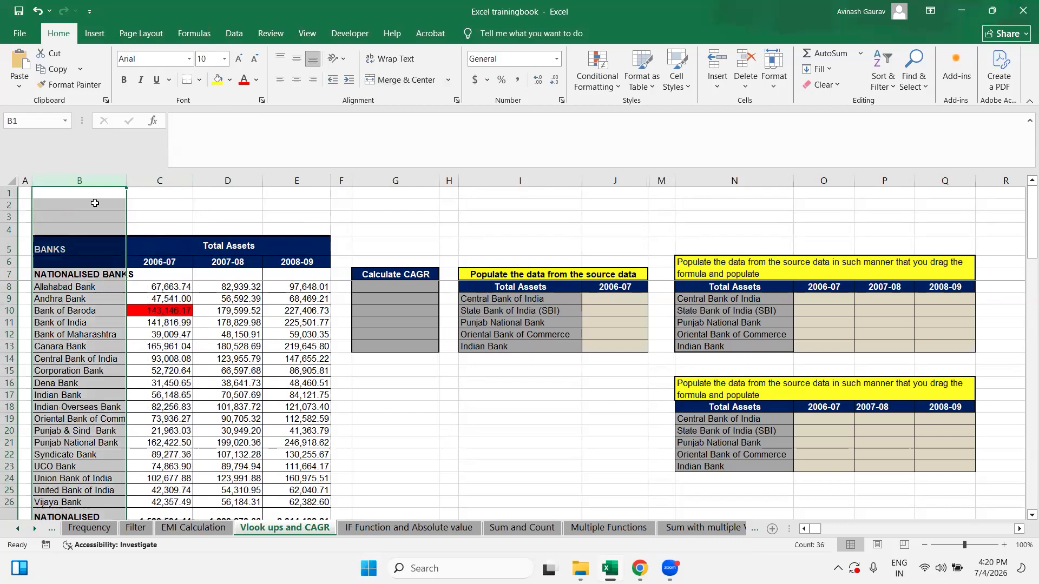
click(163, 177)
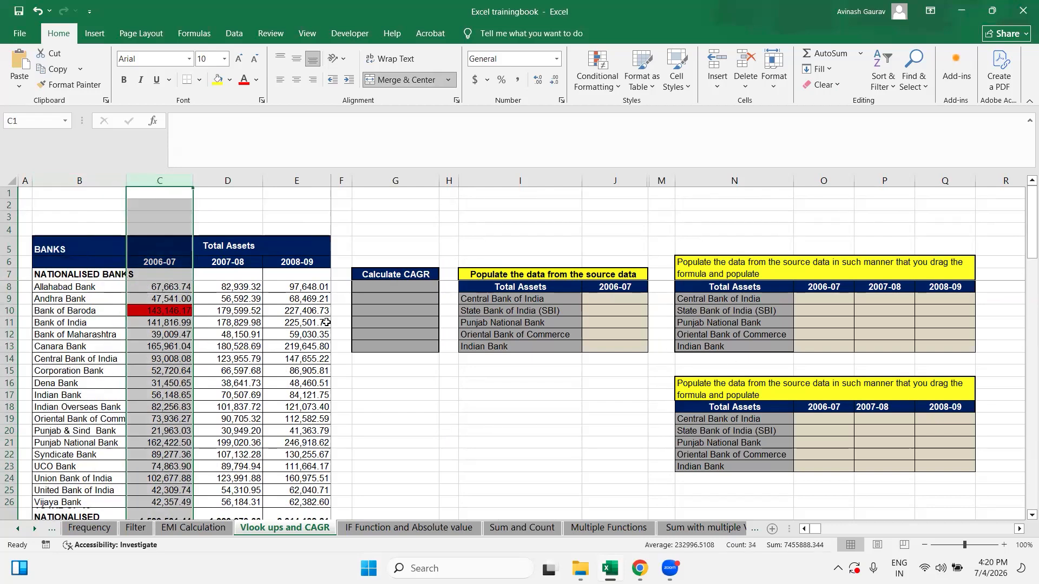
click(238, 287)
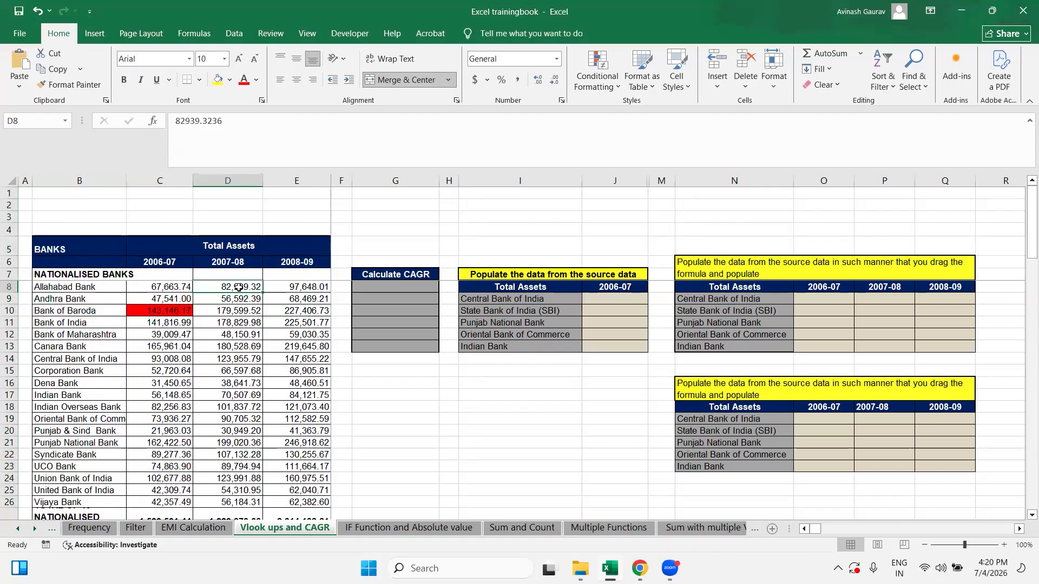
click(592, 300)
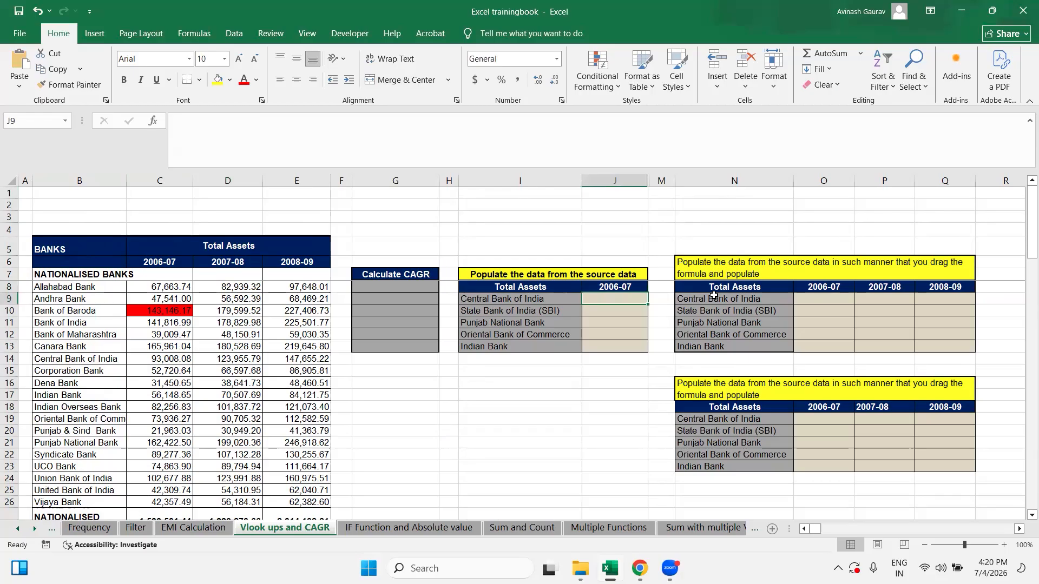
click(504, 299)
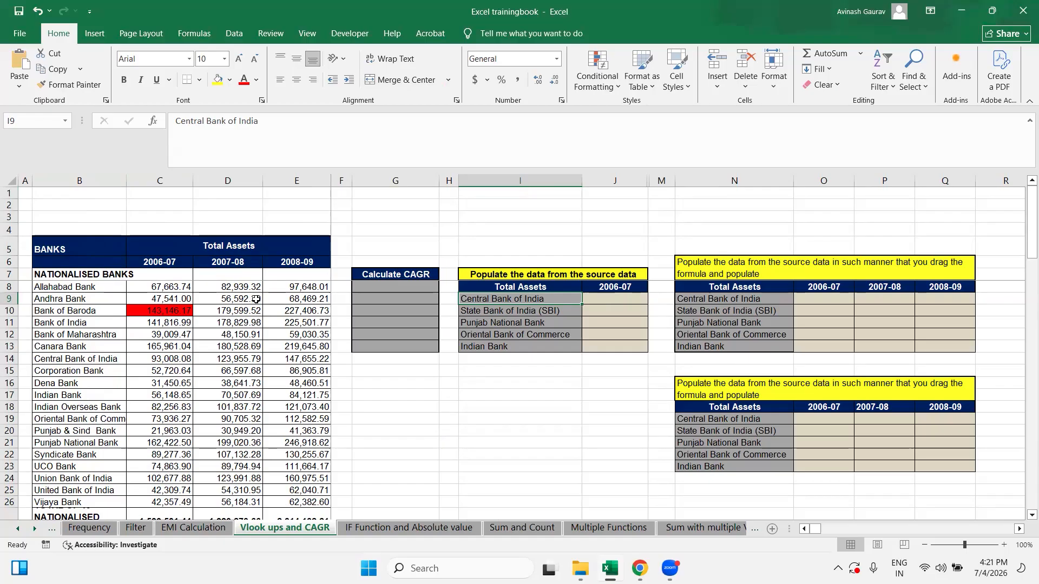
click(92, 180)
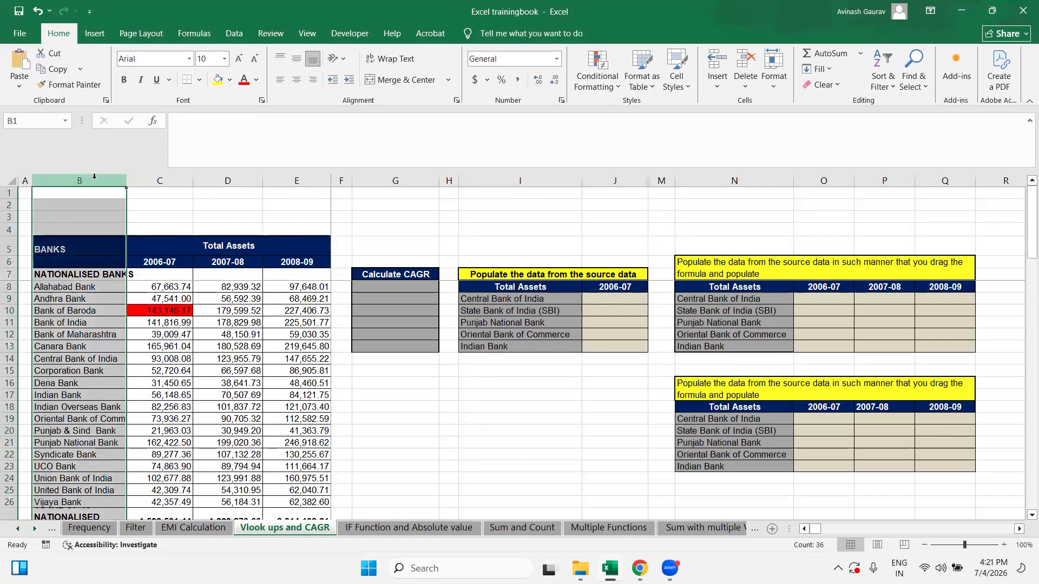
click(105, 280)
click(553, 298)
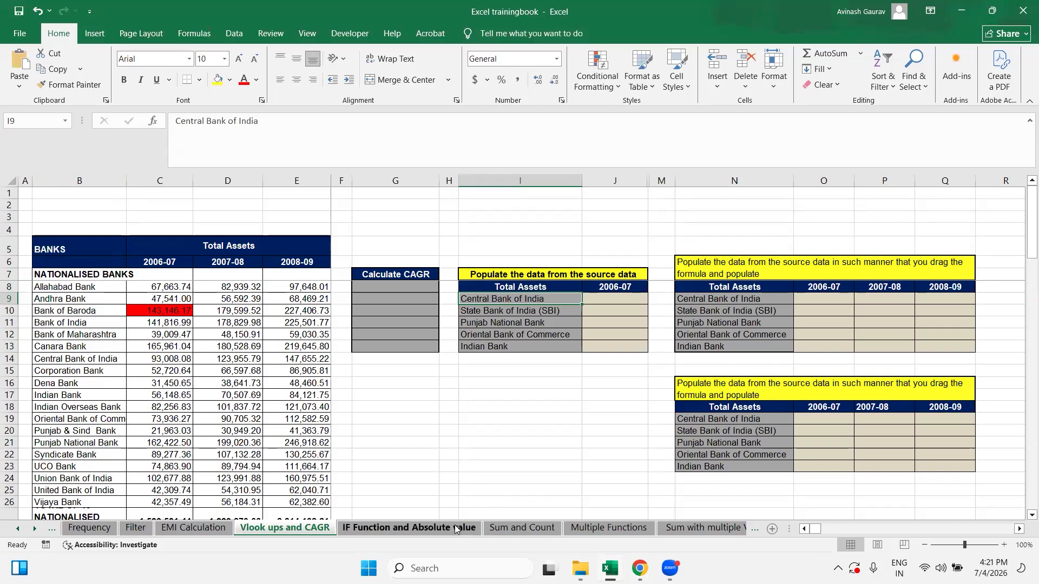
Open the Vlook Up and If worksheet and compare its Product, UnitPrice and ProductID columns with the reference table in L6:N11.
click(710, 530)
click(736, 528)
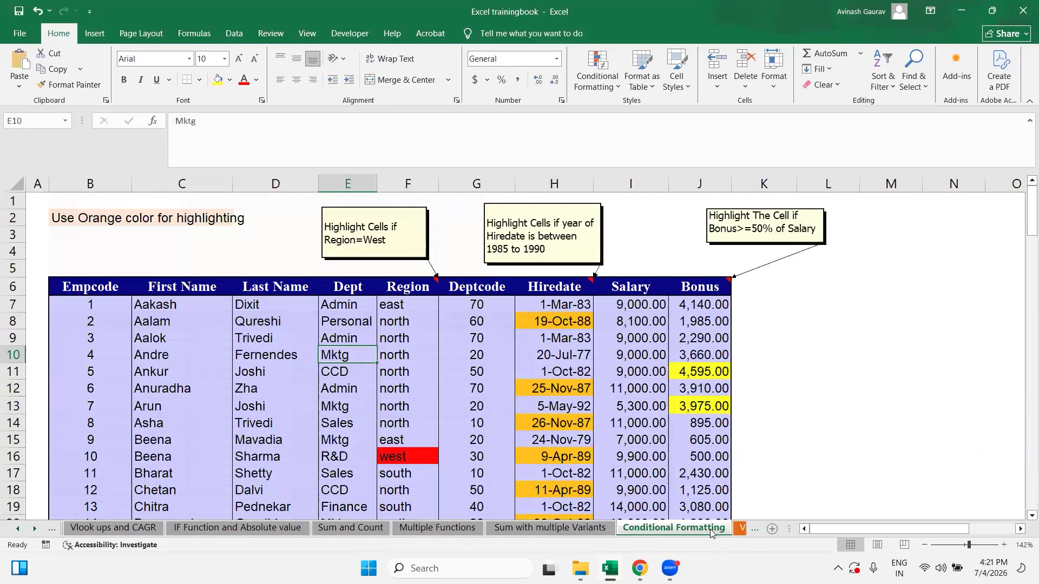
click(251, 532)
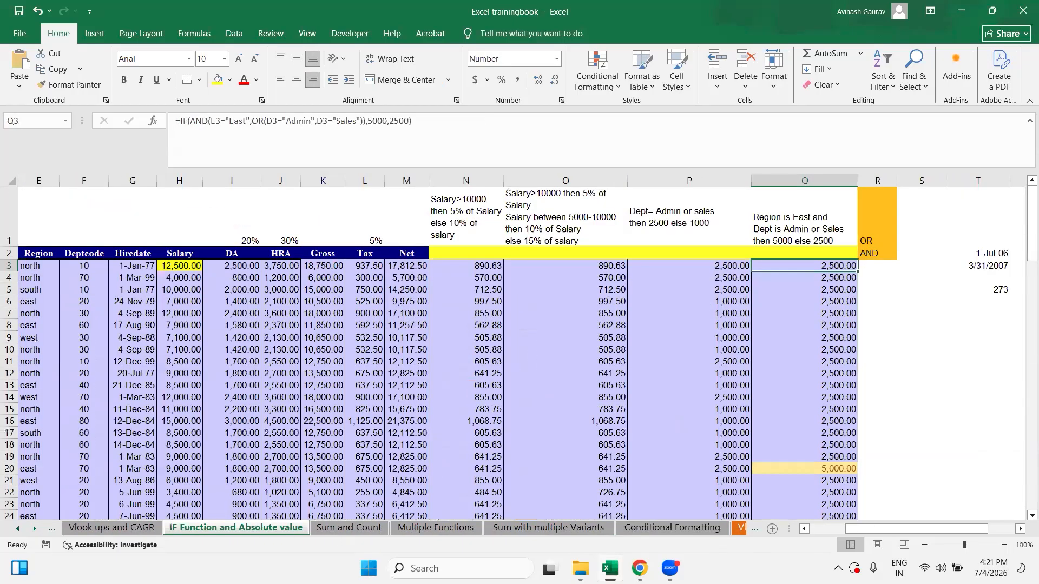
click(733, 530)
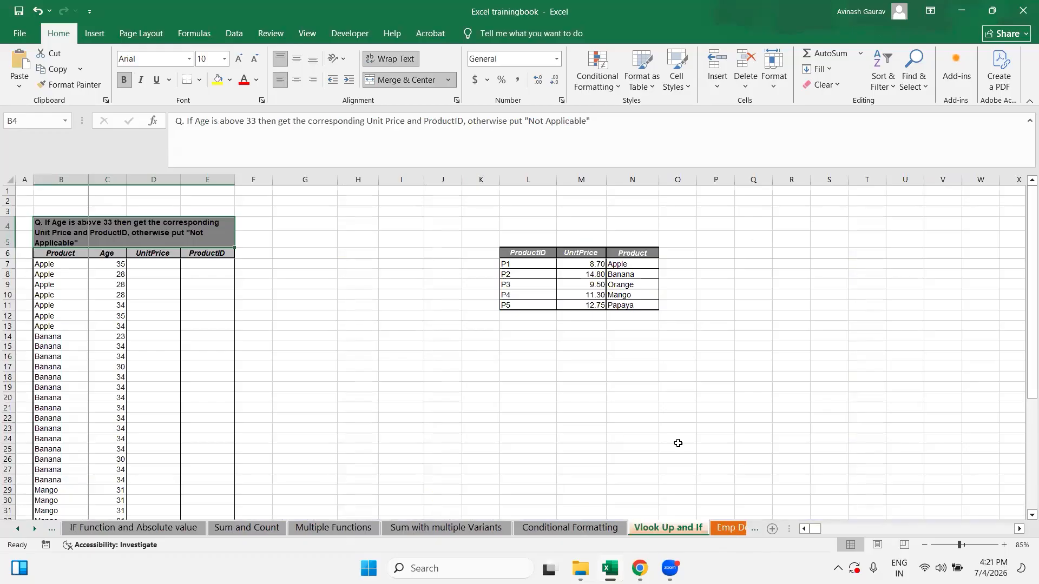
click(47, 265)
shift+click(50, 388)
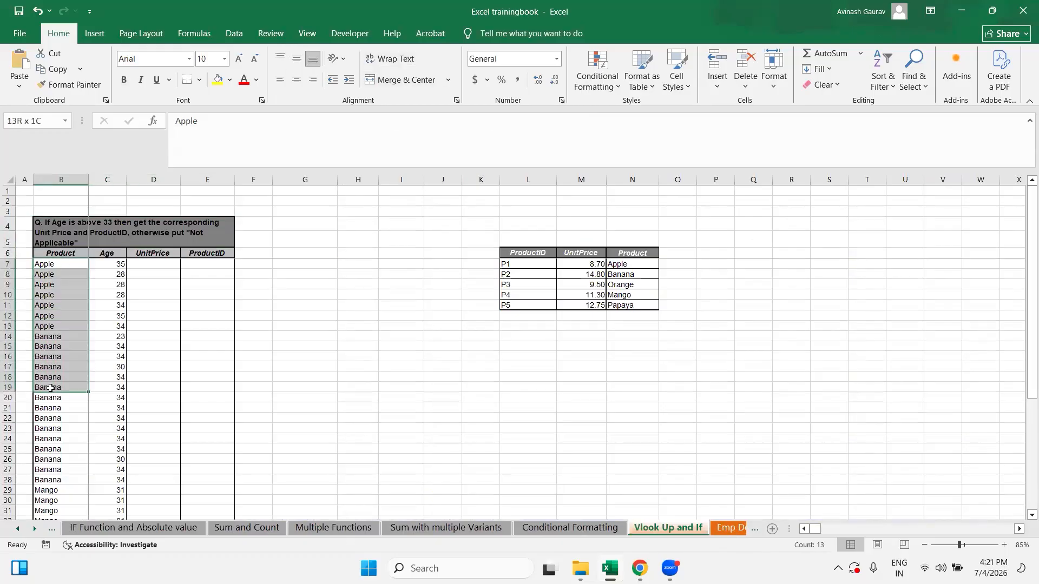
drag(50, 388, 66, 267)
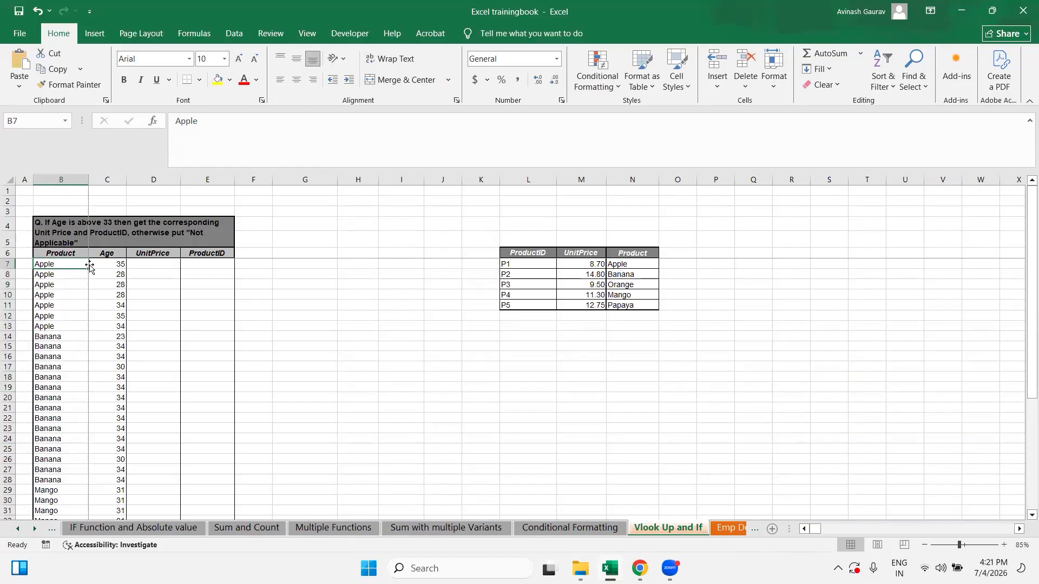
click(154, 265)
click(195, 265)
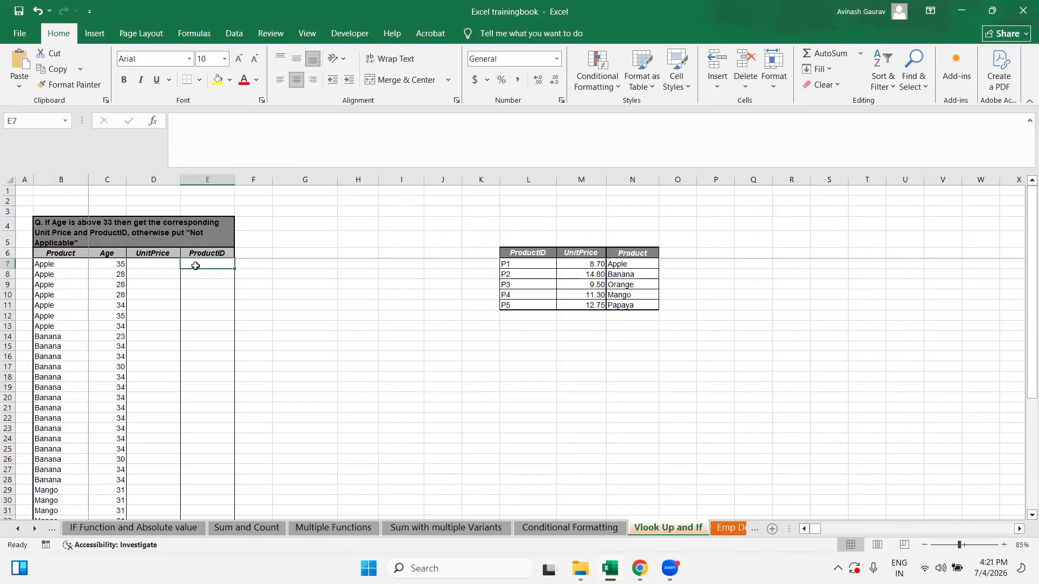
click(52, 263)
drag(511, 253, 629, 305)
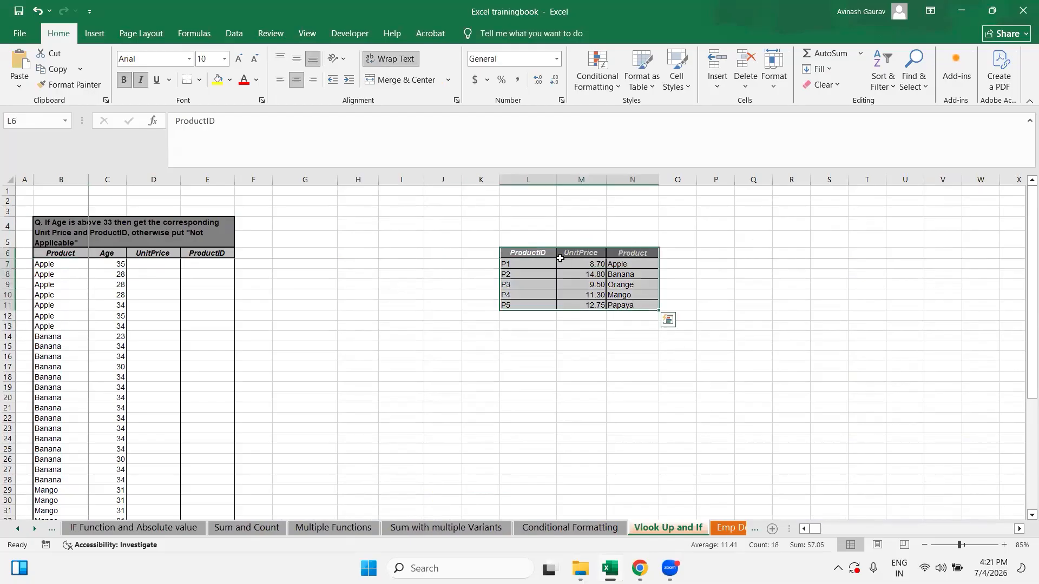
Compare the positions of the ProductID and Product columns in L6:N11 with the Product lookup values starting in B7.
drag(513, 252, 514, 304)
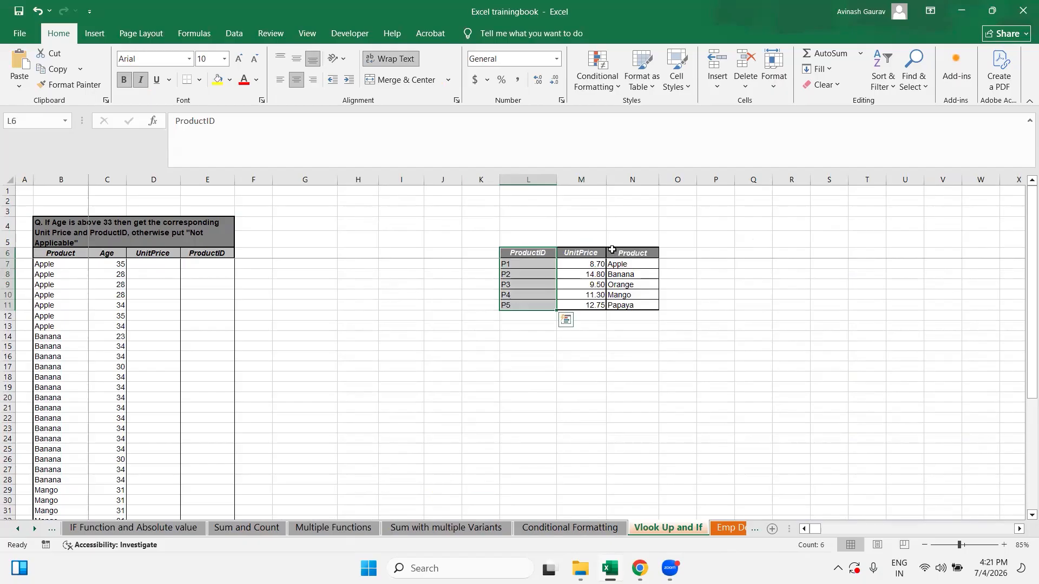
drag(612, 252, 630, 305)
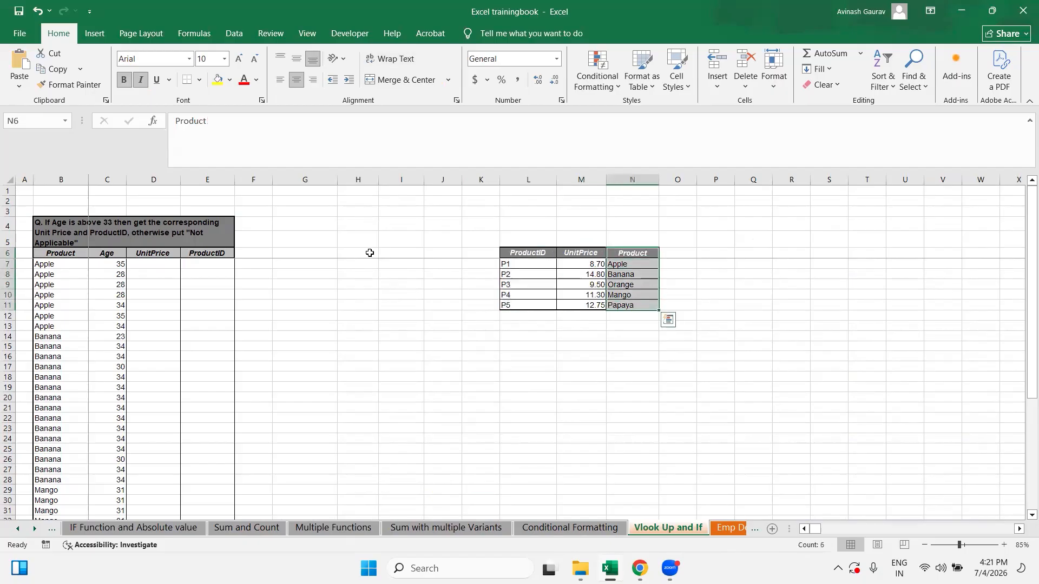
click(171, 263)
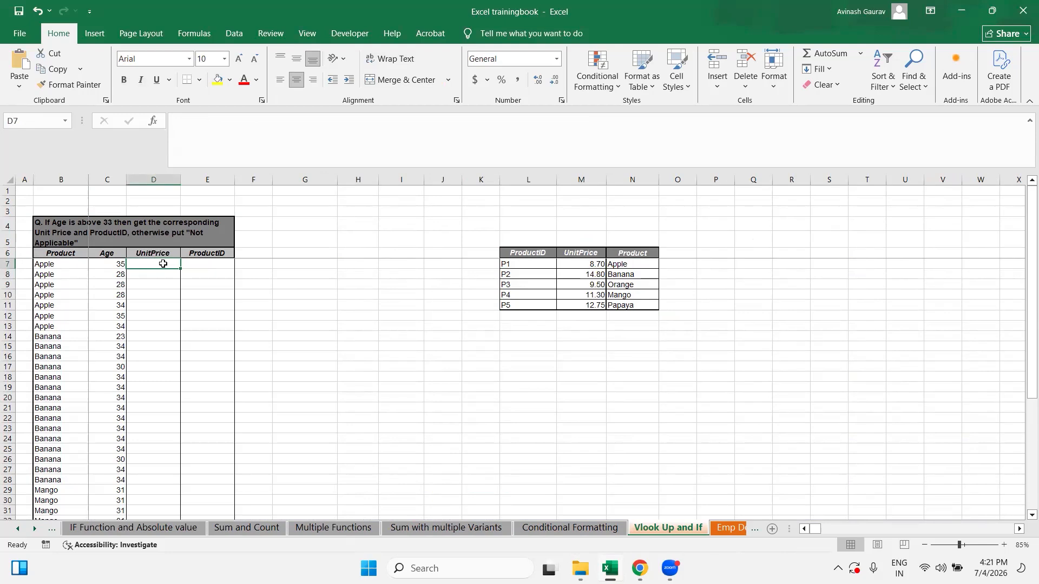
drag(625, 253, 625, 304)
drag(476, 252, 471, 305)
click(54, 265)
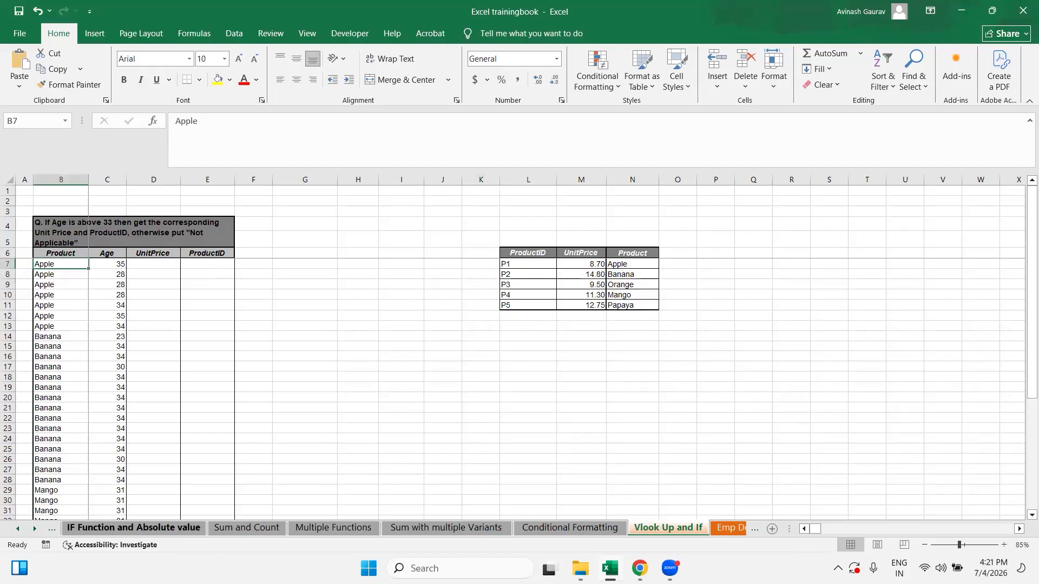
Return to the Vlook ups and CAGR worksheet and start a VLOOKUP formula in J9 with I9 as the lookup value.
click(173, 531)
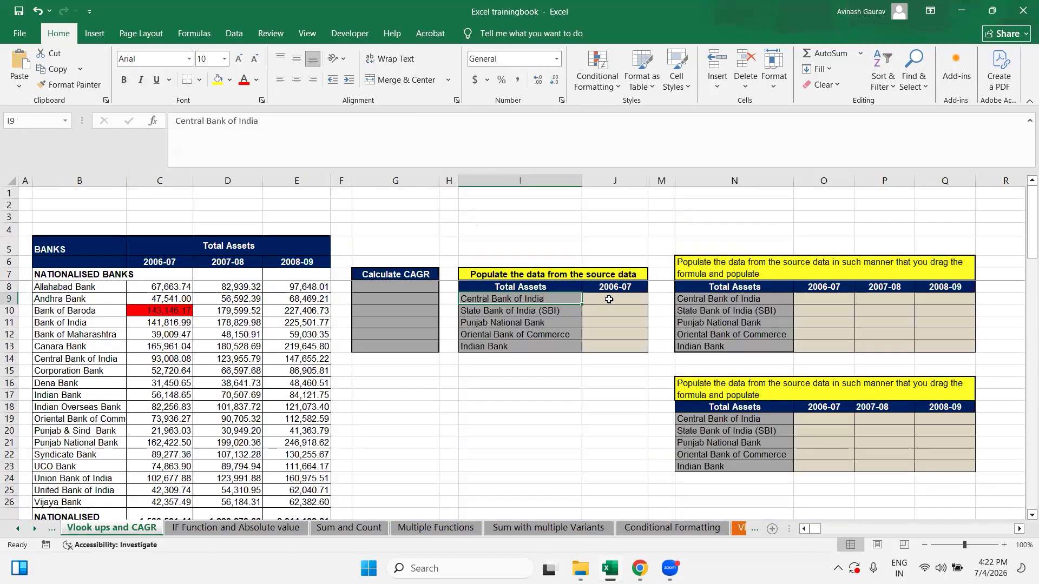
click(609, 301)
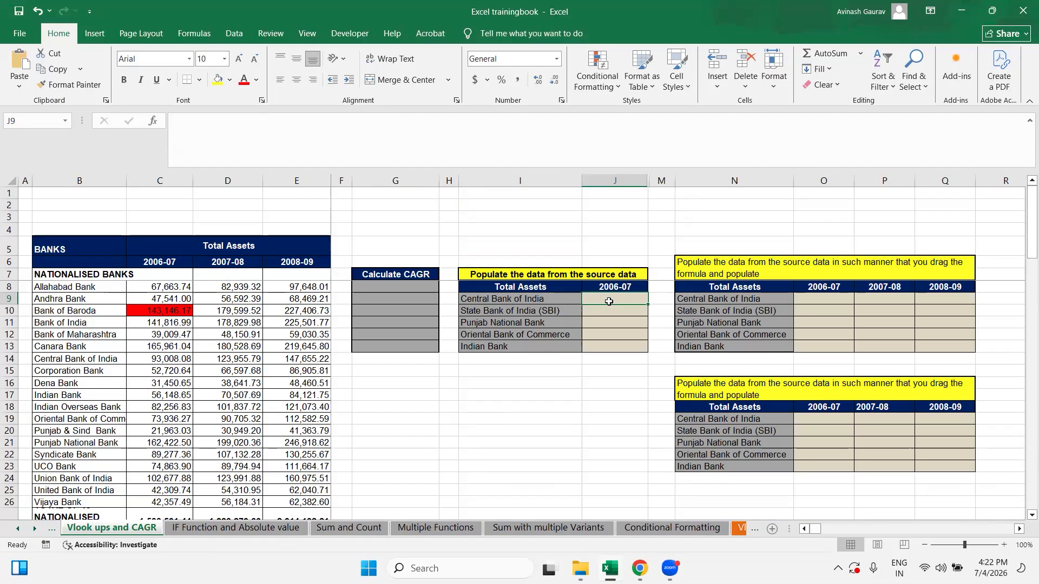
text(=VLOO)
key(Tab)
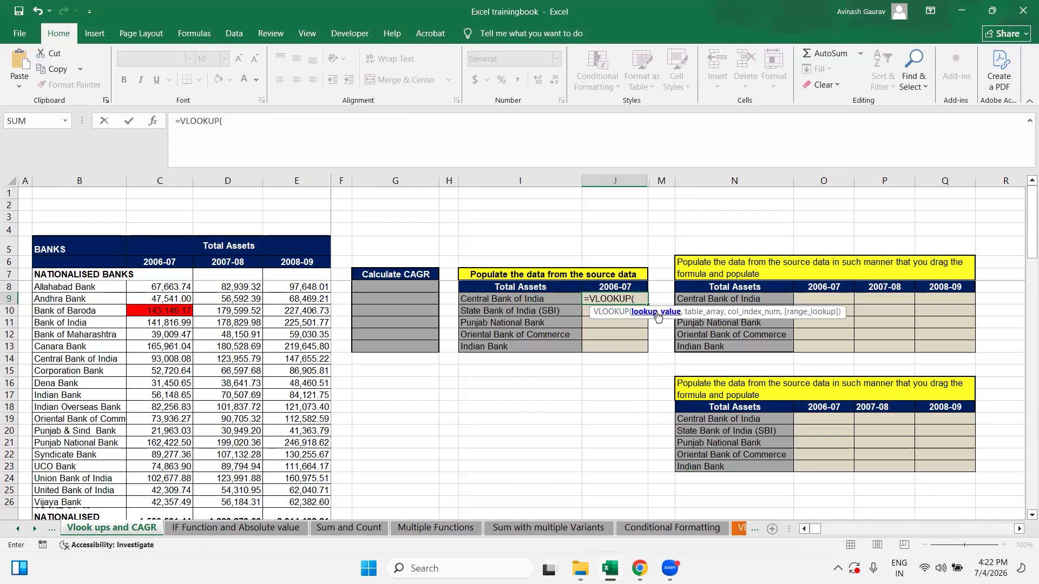
click(499, 298)
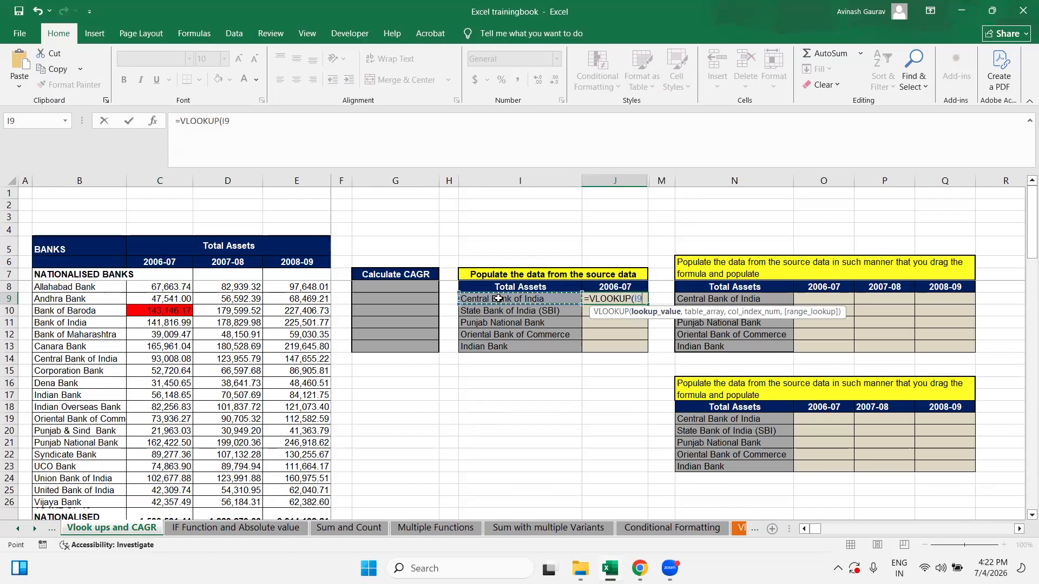
text(,)
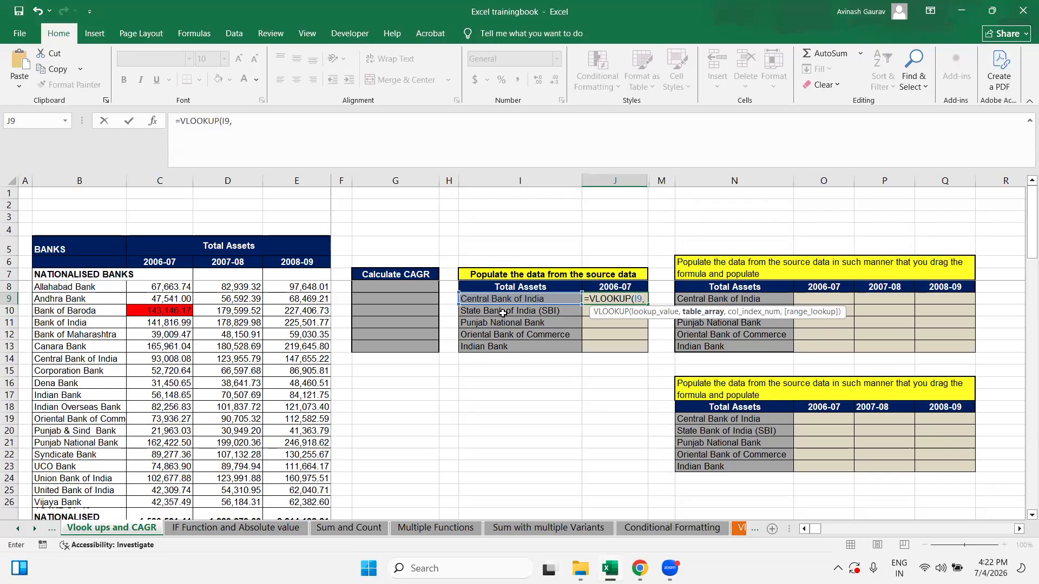
Set the VLOOKUP table array to the source range B6:E41, locked with absolute references as $B$6:$E$41.
click(76, 258)
key(shift+Right)
key(shift+Right)
key(shift+Right)
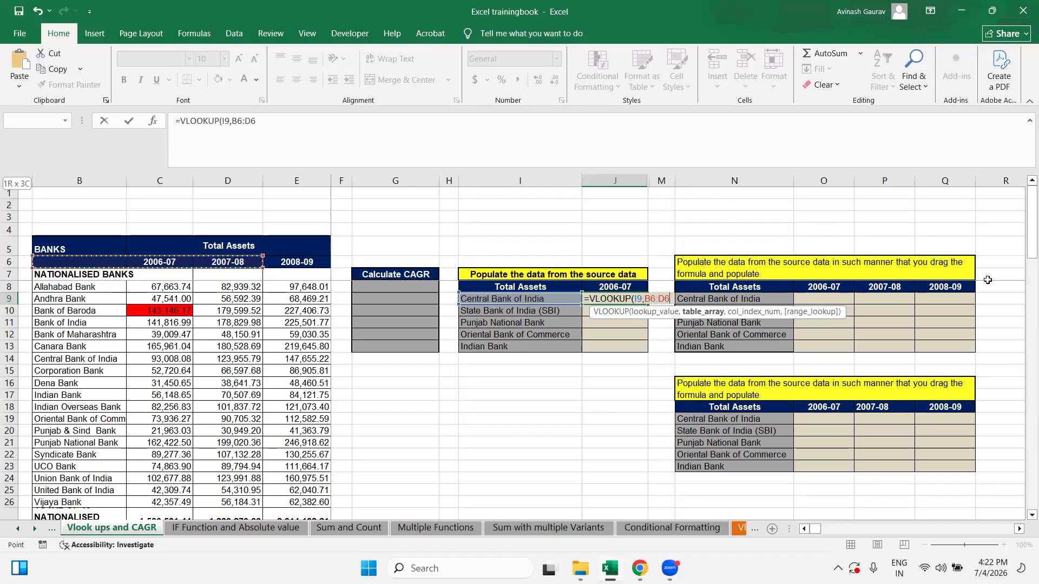
key(ctrl+shift+Down)
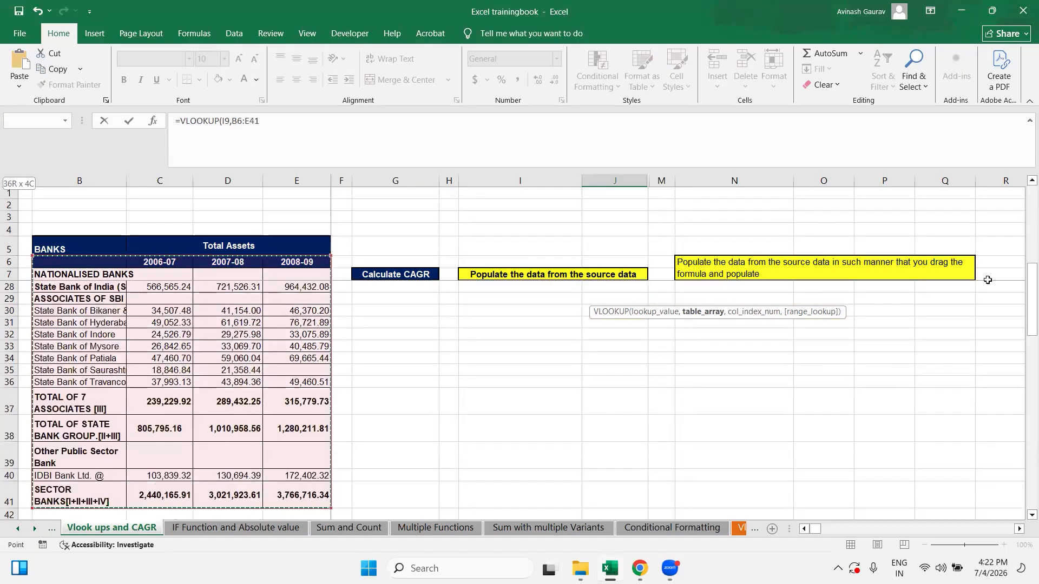
key(F4)
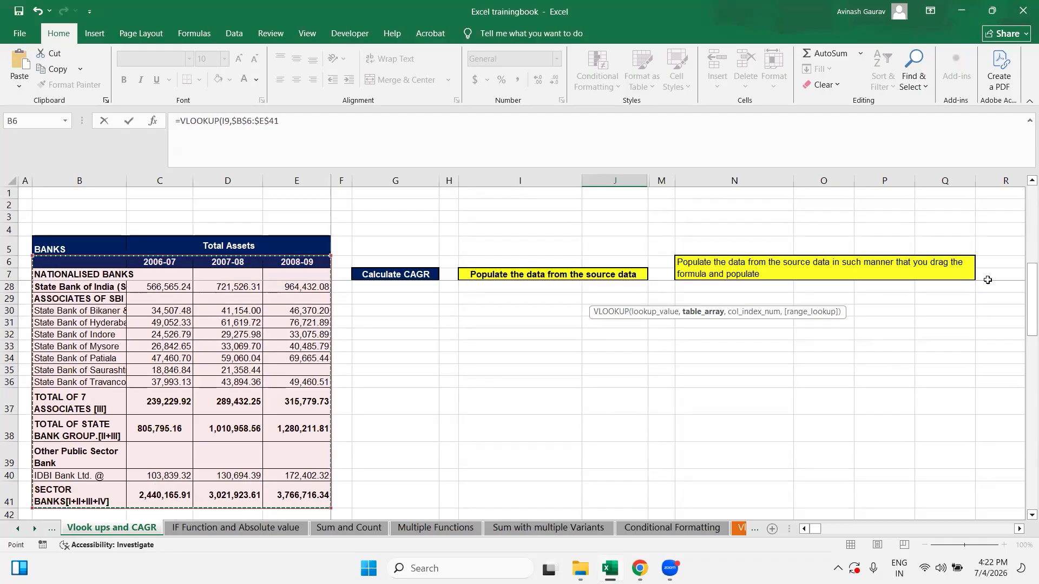
text(,)
scroll(626, 380, up, 7)
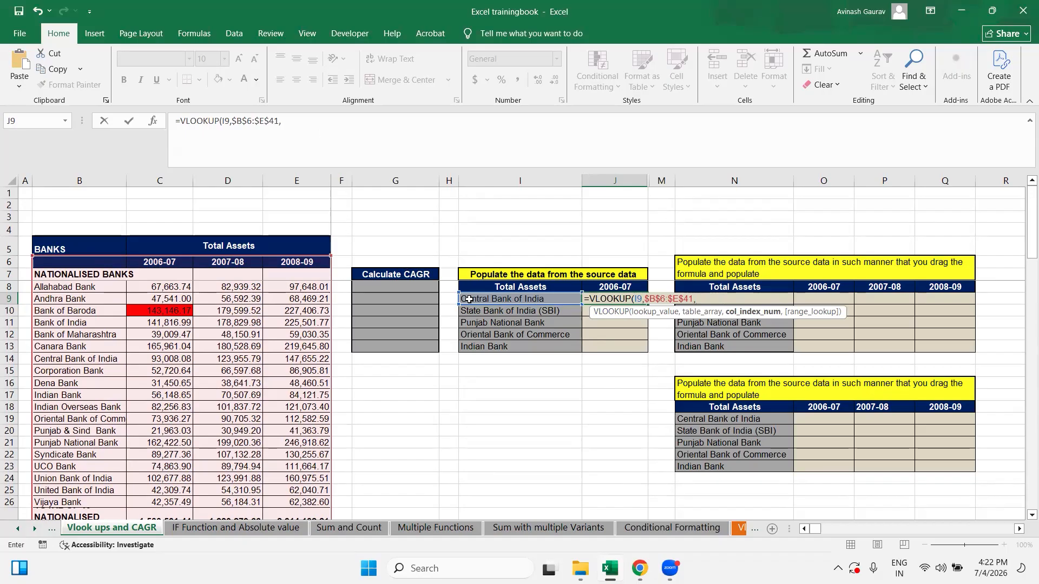
Complete the J9 formula with column index 2 and exact match 0, giving =VLOOKUP(I9,$B$6:$E$41,2,0).
click(337, 130)
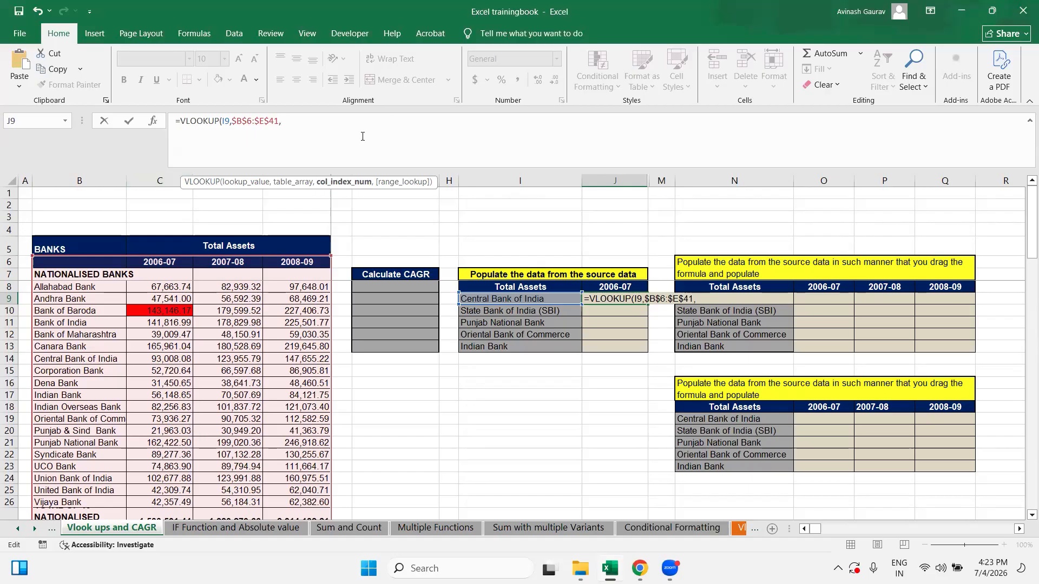
text(2,)
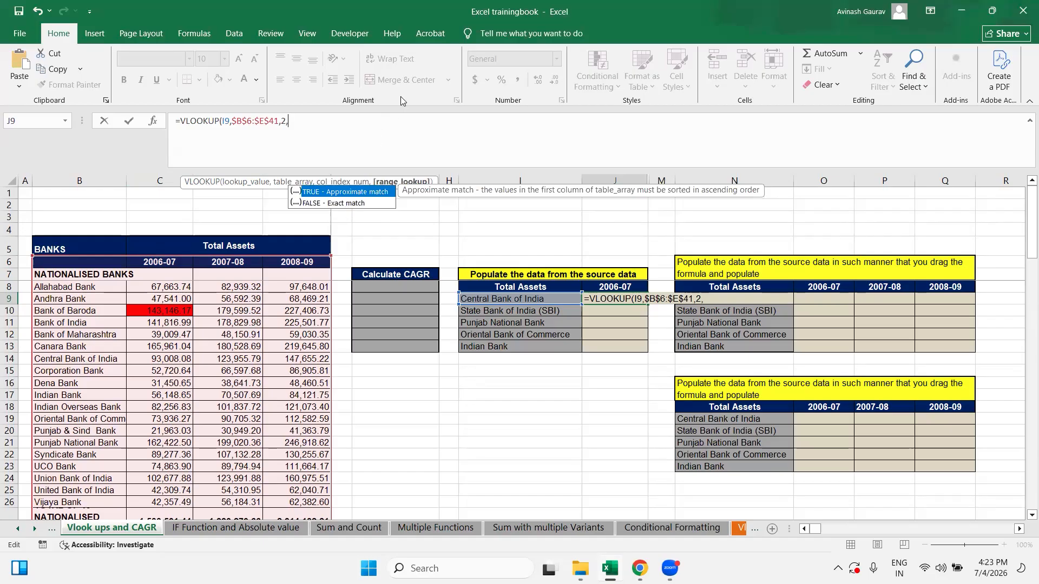
text(0)
key(BackSpace)
text(1)
text(0)
key(Escape)
text())
key(Return)
Copy the VLOOKUP formula in J9 to the remaining banks' 2006-07 cells down to J13.
key(Up)
key(shift+Down)
key(ctrl+c)
key(shift+Down)
key(shift+Down)
key(shift+Down)
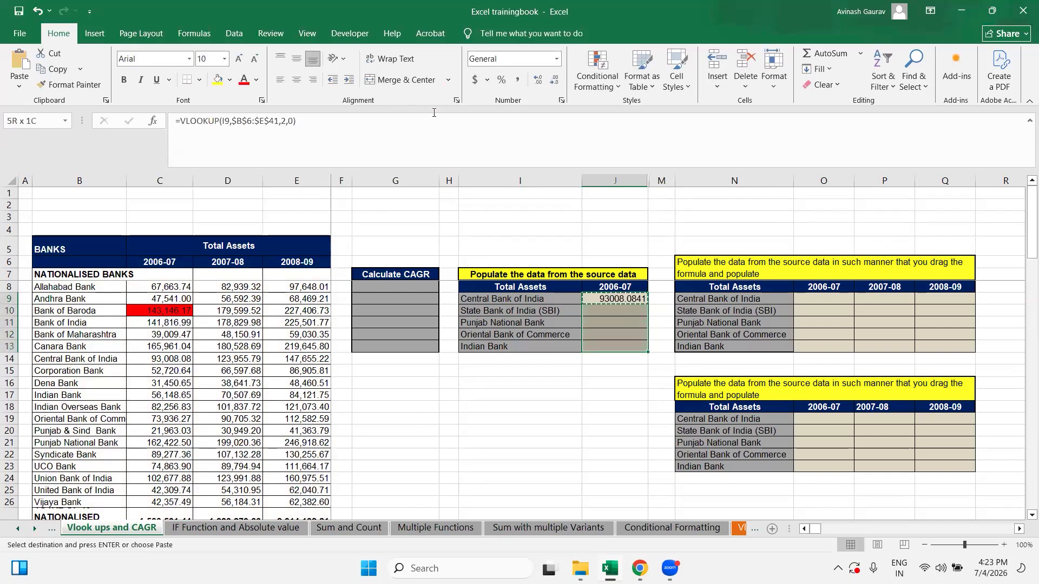
key(ctrl+v)
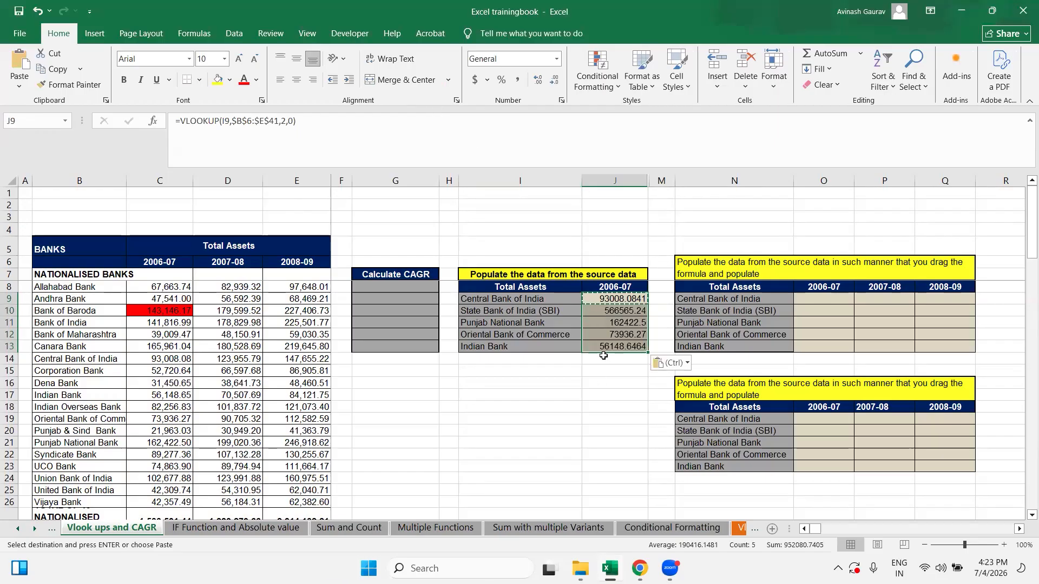
Review the lookup results in J9:J13 against the bank names, and compare the J9 formula's column index with the source's 2007-08 header.
drag(616, 299, 620, 351)
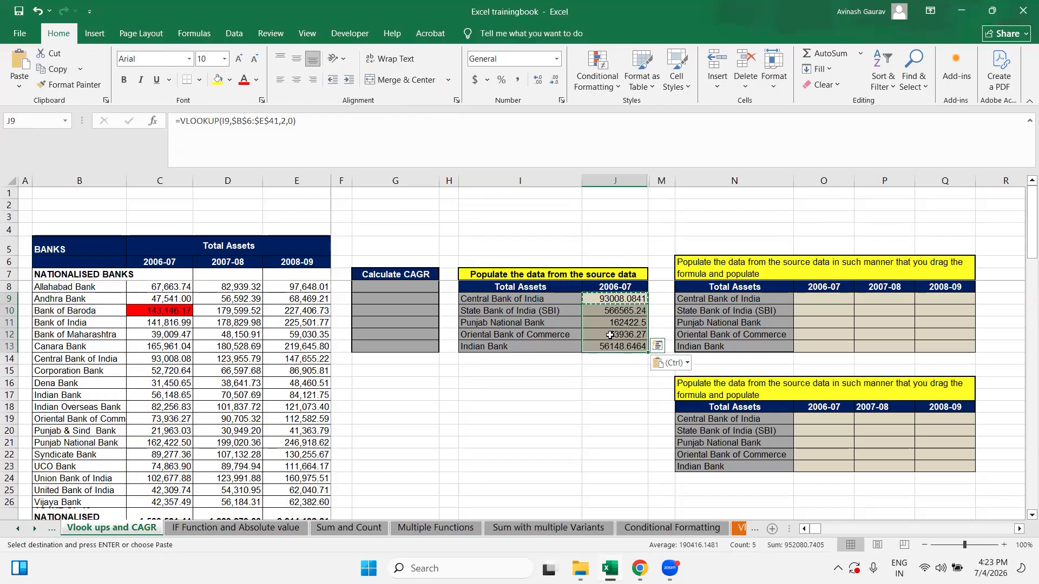
drag(535, 297, 541, 348)
click(604, 297)
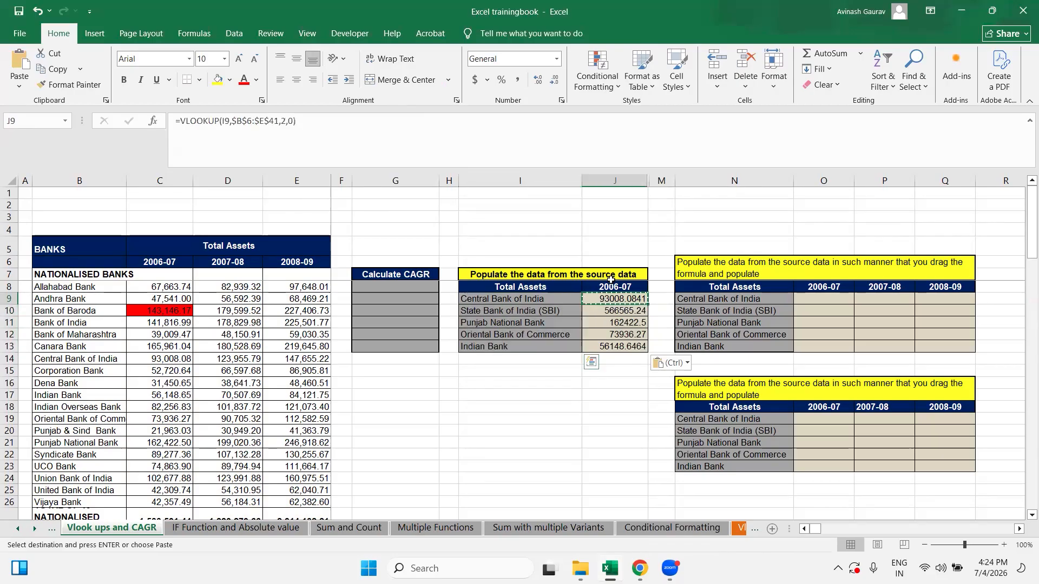
click(228, 262)
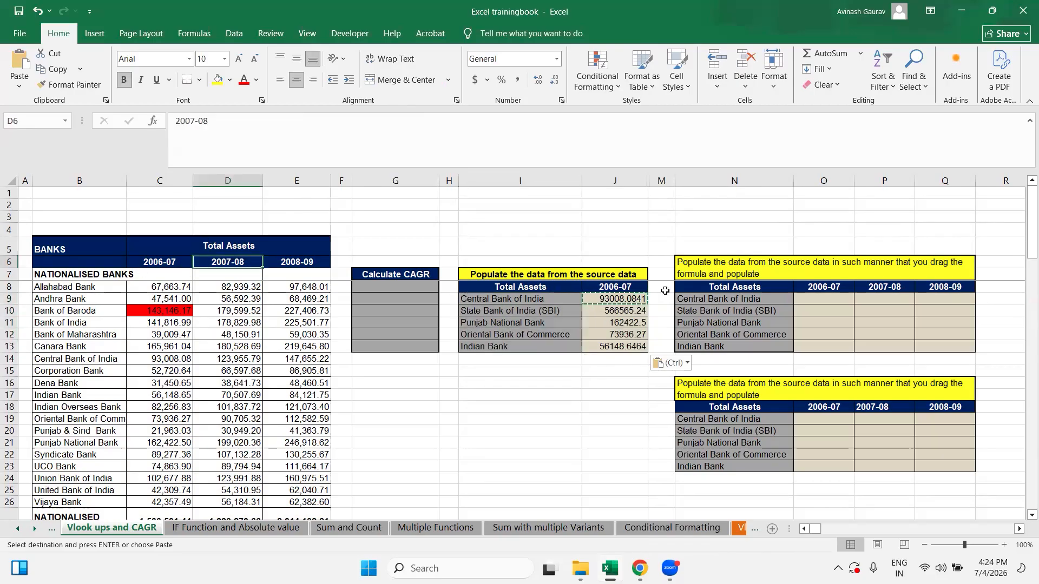
click(612, 301)
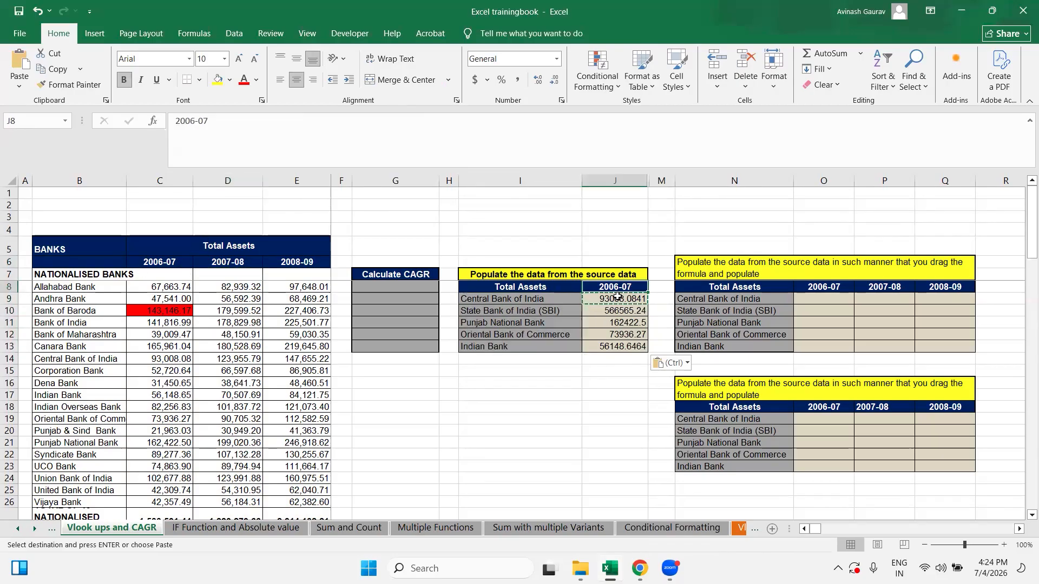
click(284, 121)
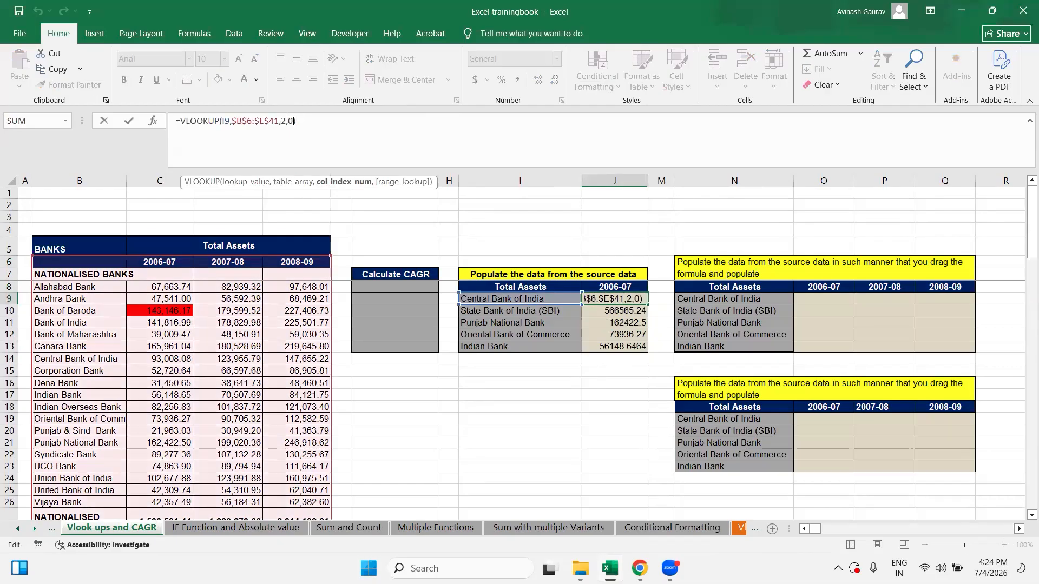
key(Return)
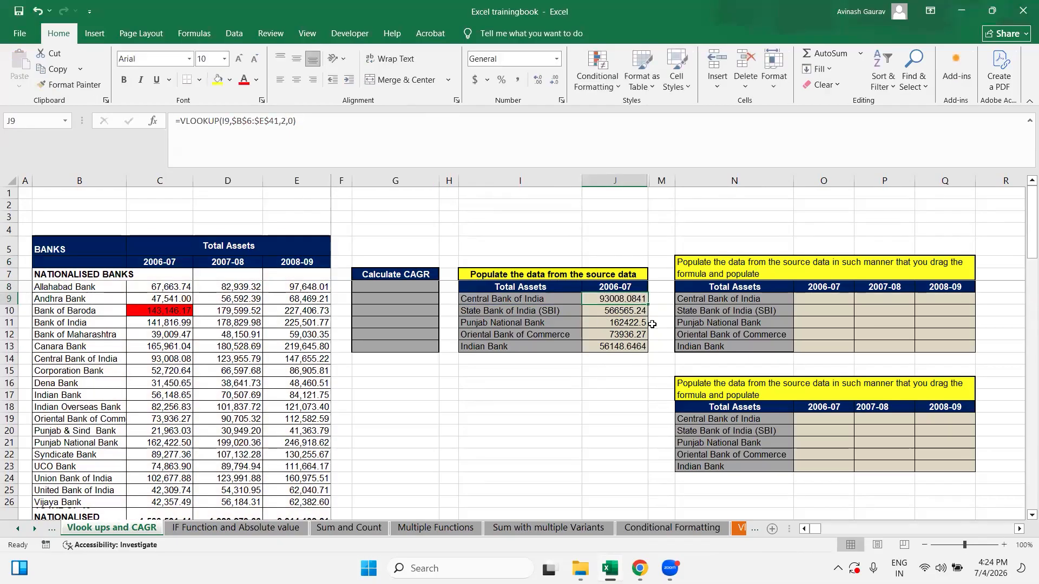
Examine the hard-coded column index in the J9 formula against the source table's 2008-09 column.
click(285, 263)
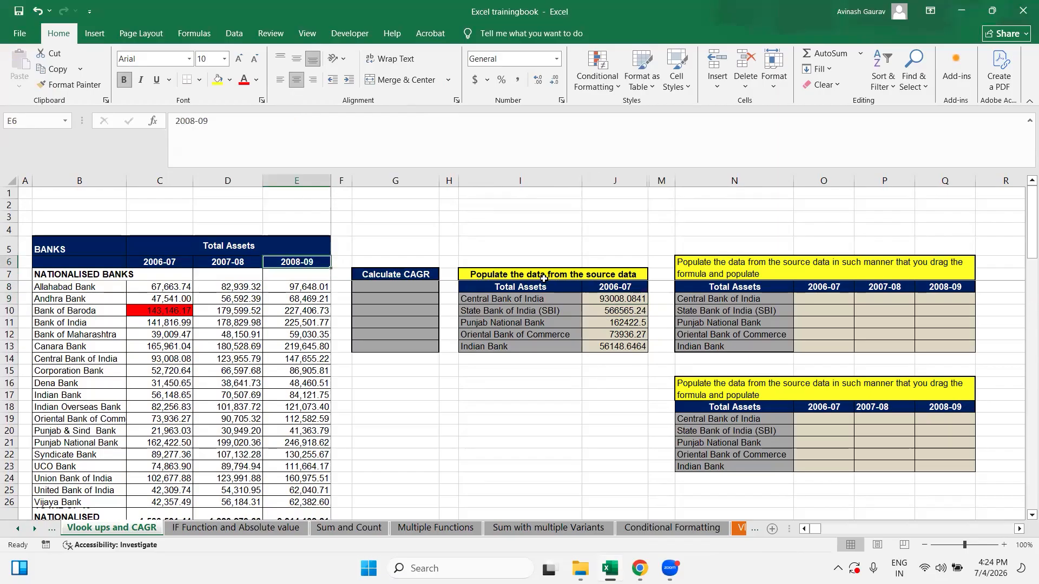
click(617, 301)
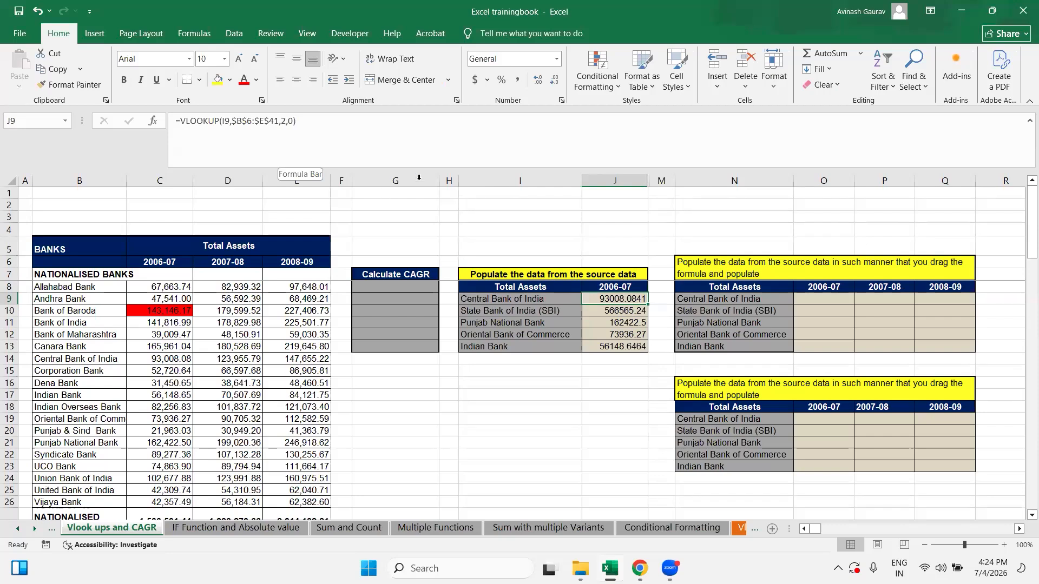
click(286, 121)
double_click(283, 121)
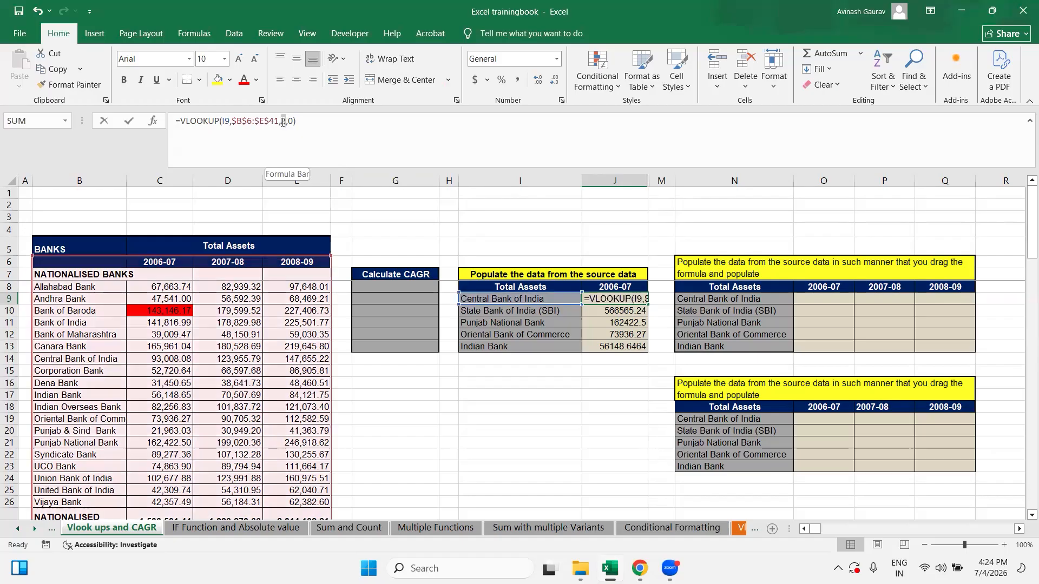
key(ctrl+Return)
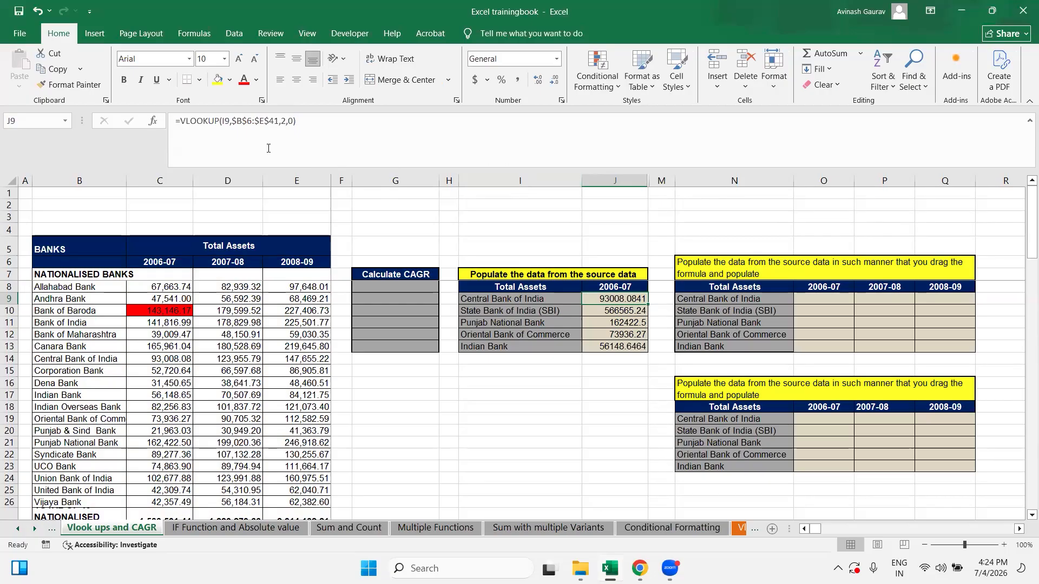
click(283, 120)
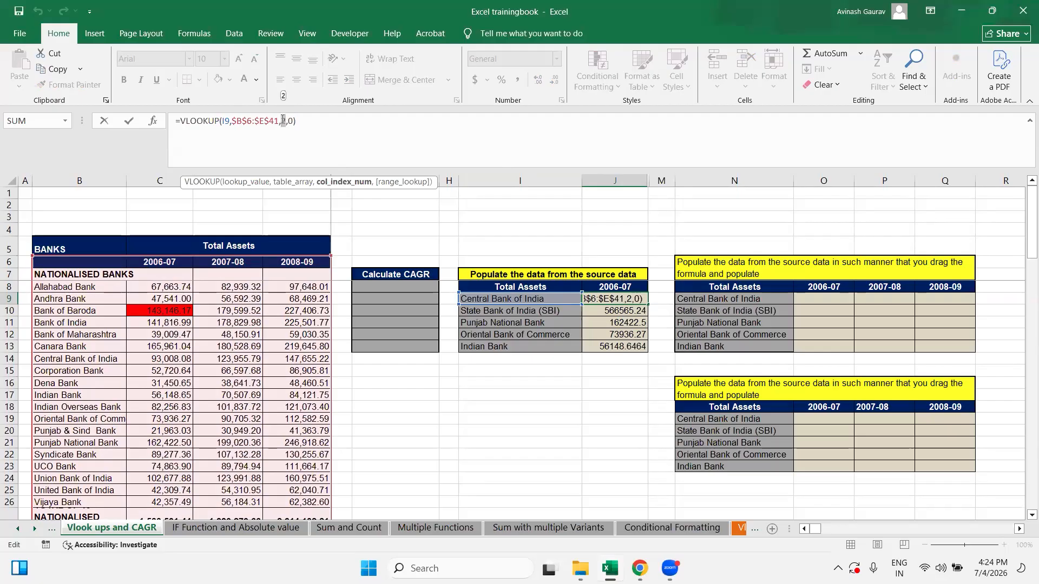
key(ctrl+Return)
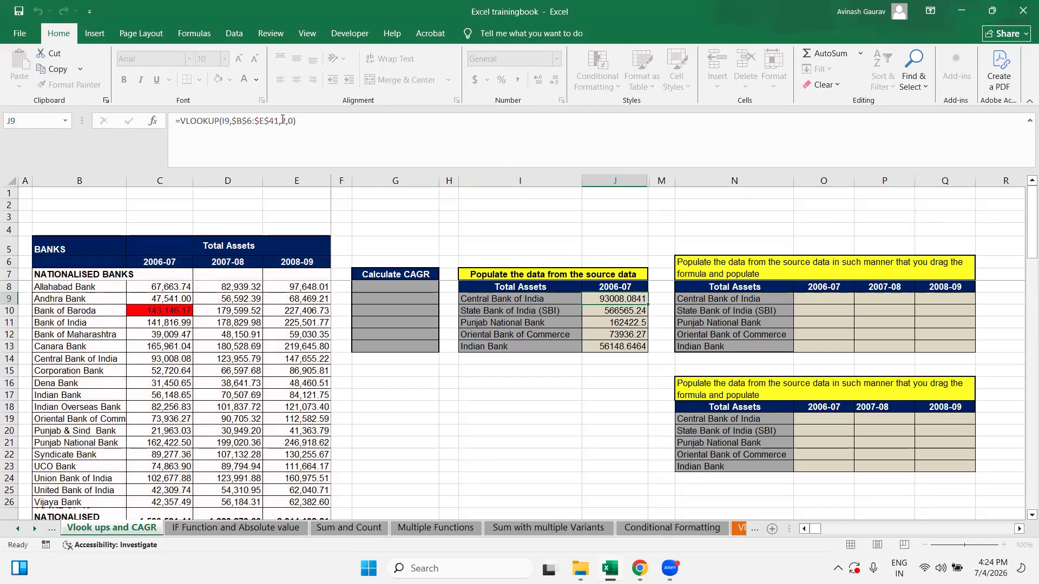
Highlight O9 in yellow as the starting formula cell of the three-year table N8:Q13 and inspect the table's remaining bank cells.
click(813, 295)
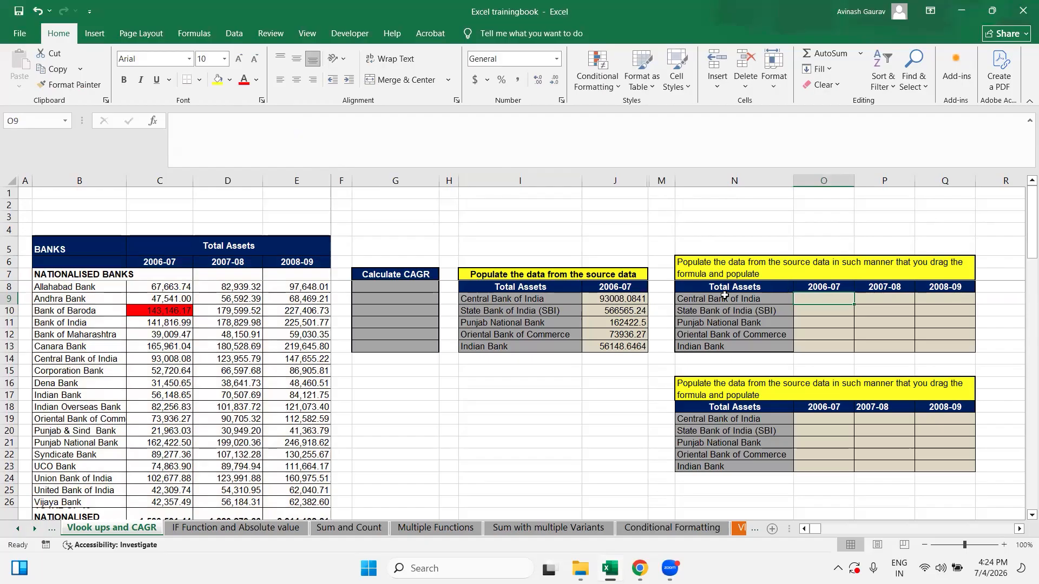
drag(725, 286, 942, 345)
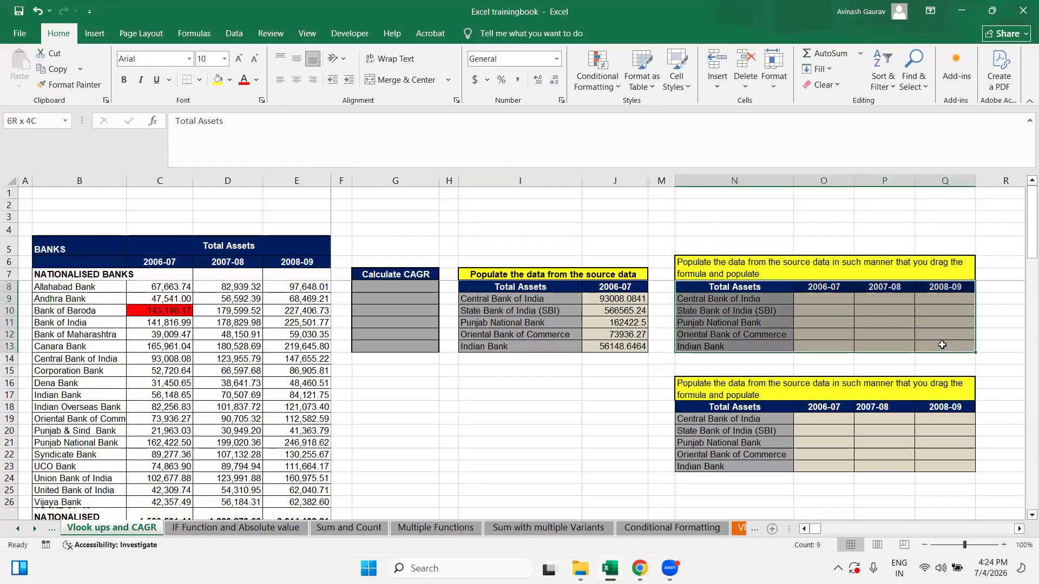
click(819, 296)
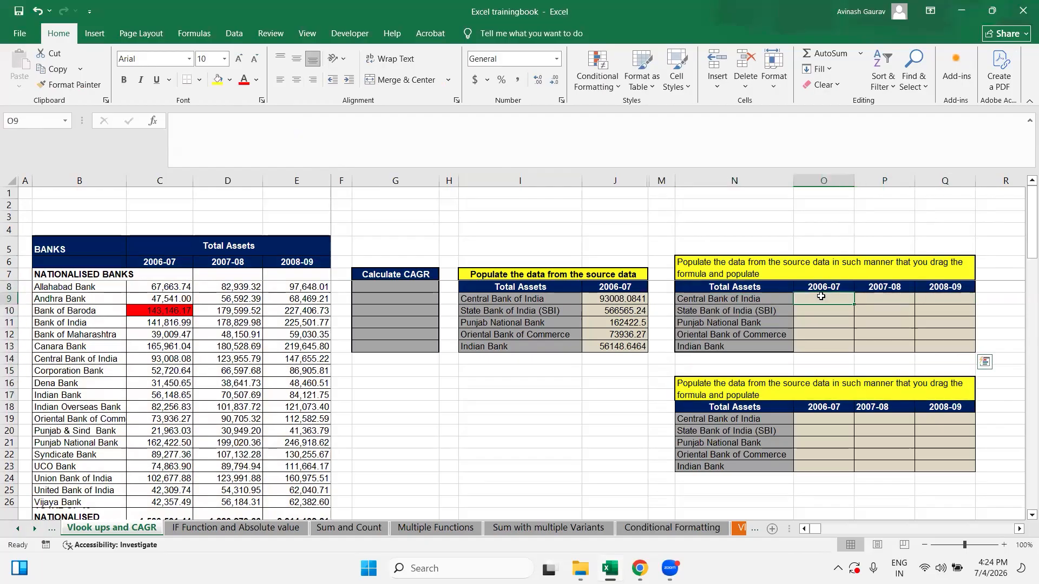
click(217, 79)
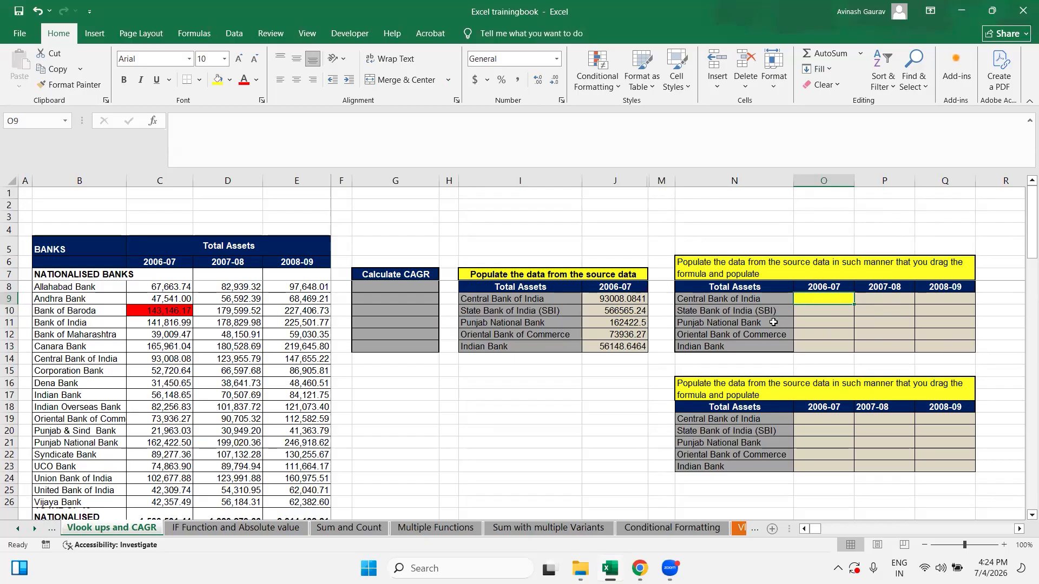
click(751, 324)
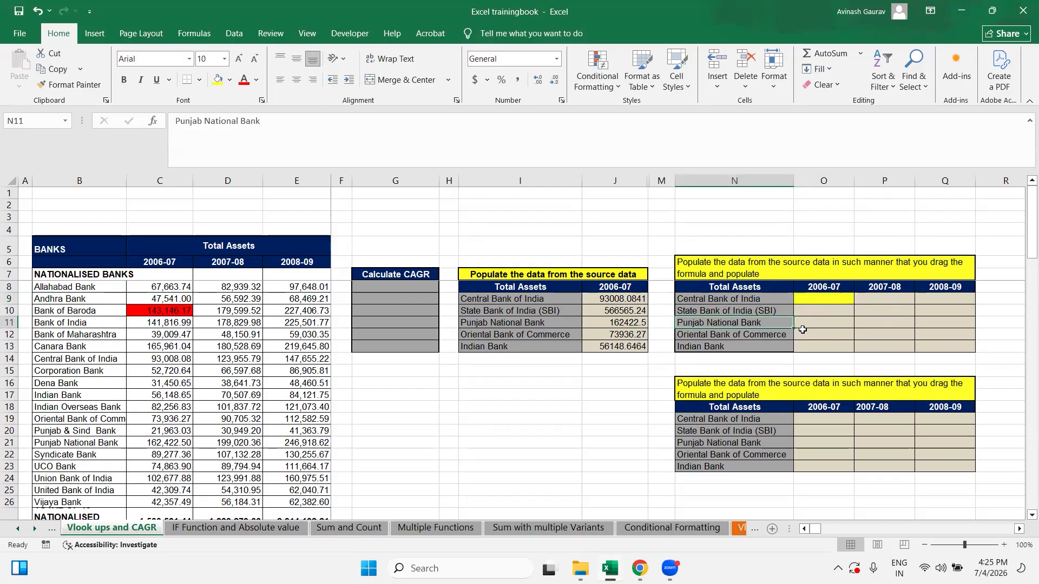
click(899, 319)
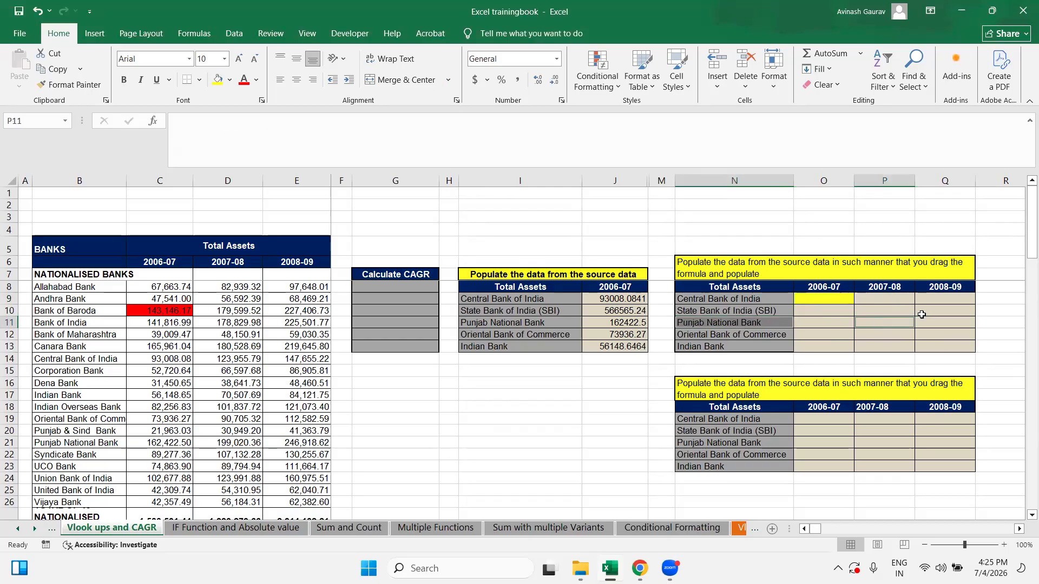
Clear the yellow fill from O9 and restore its original table formatting by copying the blank cell P9 over it.
click(833, 302)
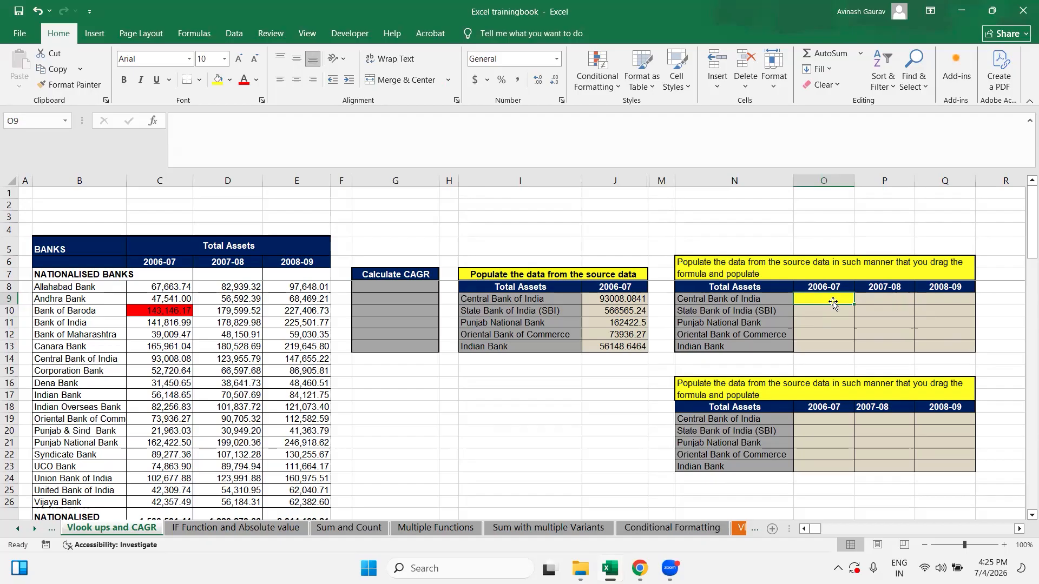
click(230, 79)
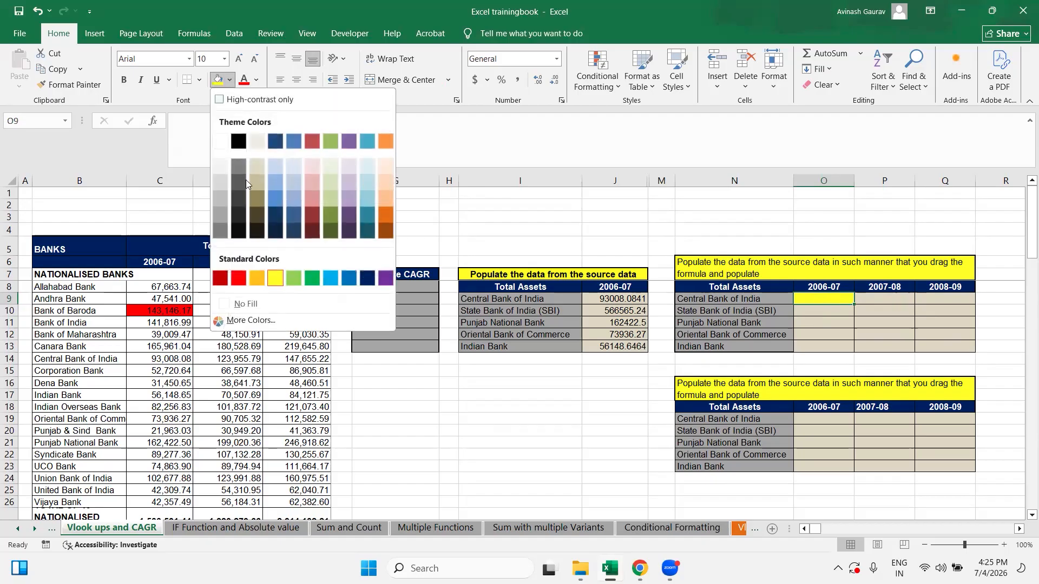
click(253, 308)
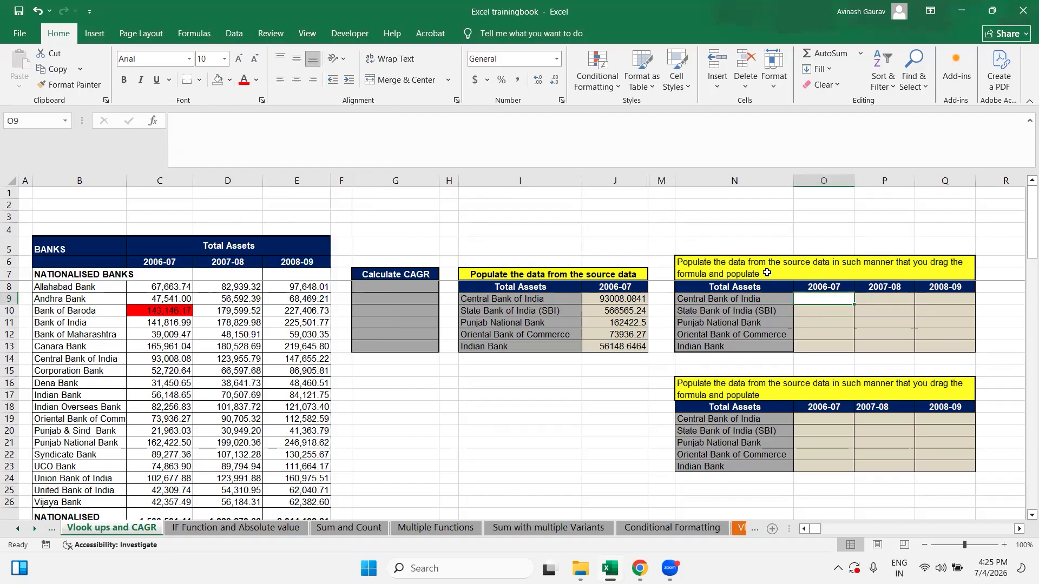
click(874, 305)
key(ctrl+c)
key(Left)
key(ctrl+v)
key(Escape)
text(=)
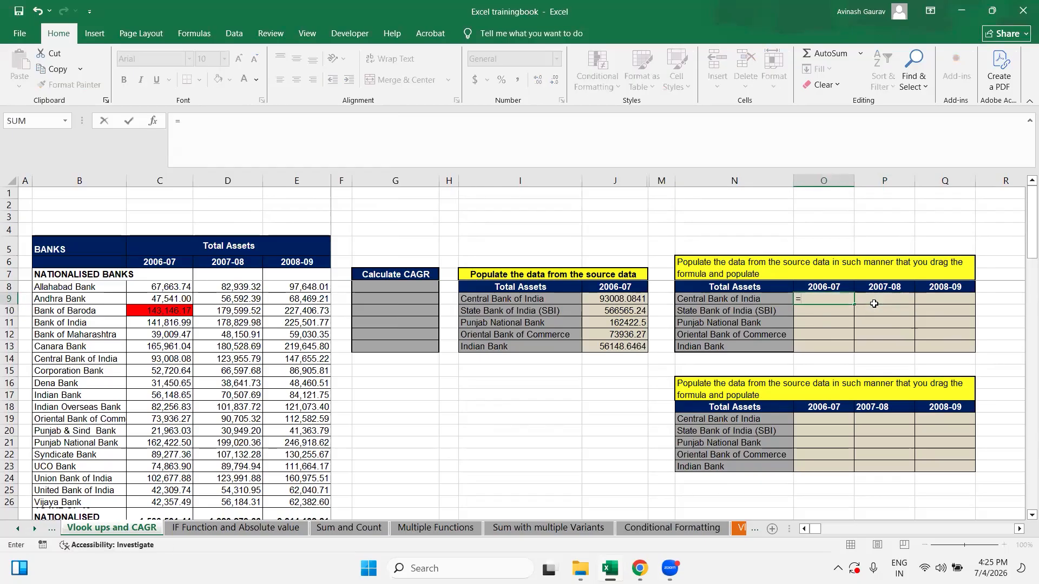
text(VLLOK)
key(Tab)
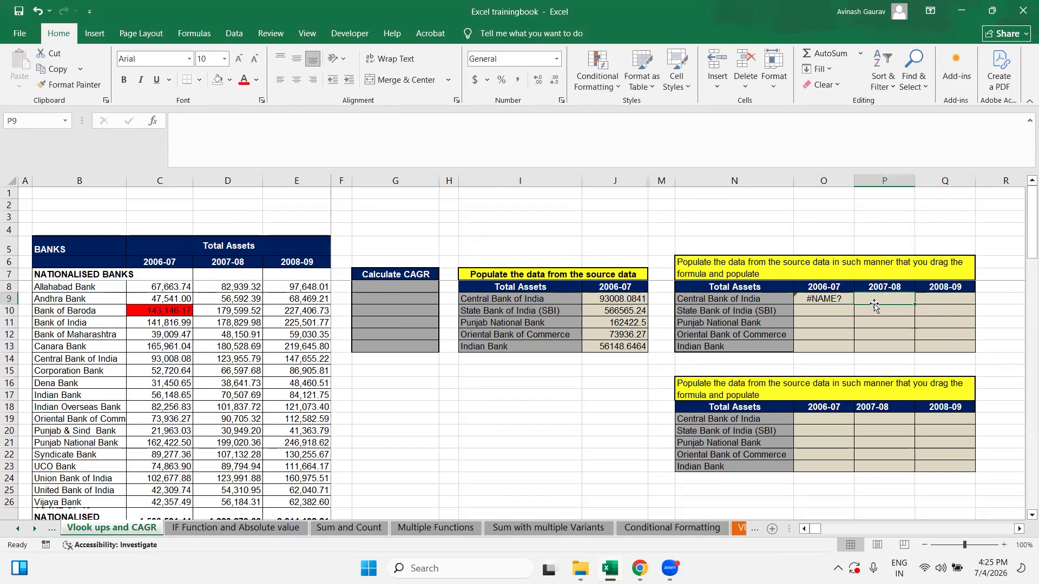
Start a VLOOKUP formula in O9 that looks up the bank name in N9, locking only its column as $N9.
key(Left)
text(=)
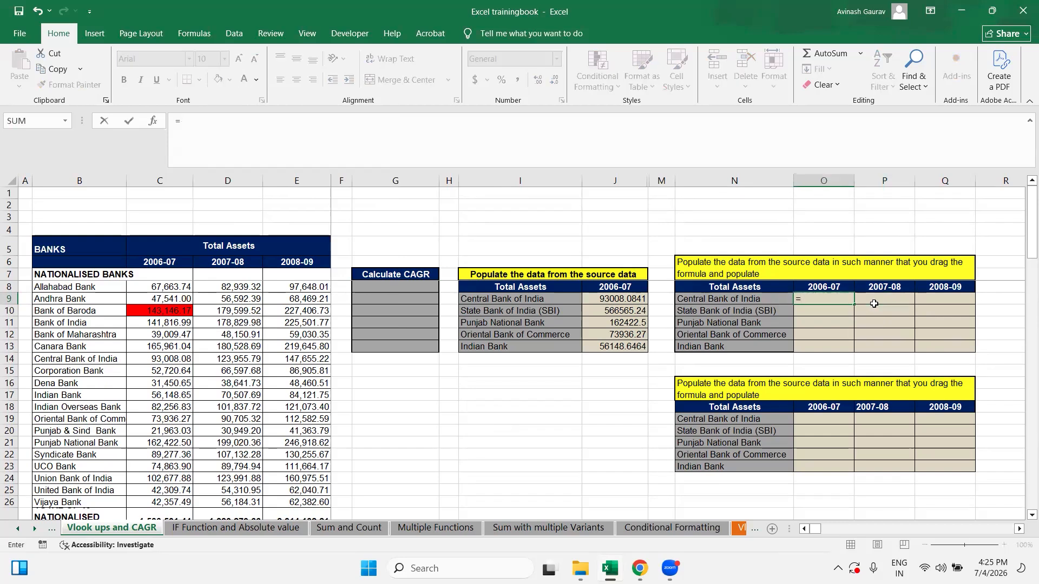
text(VLOO)
key(Tab)
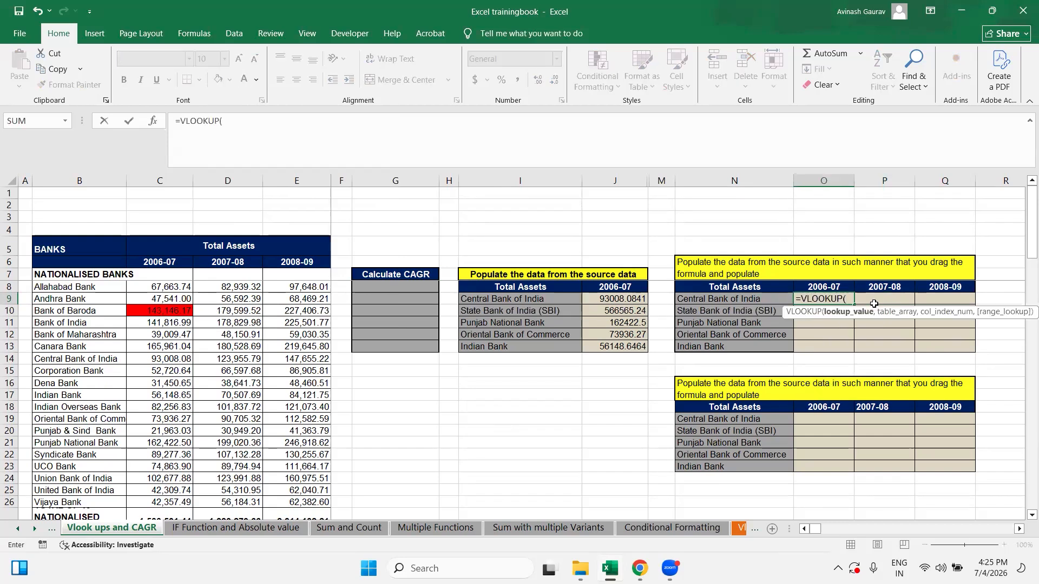
click(744, 297)
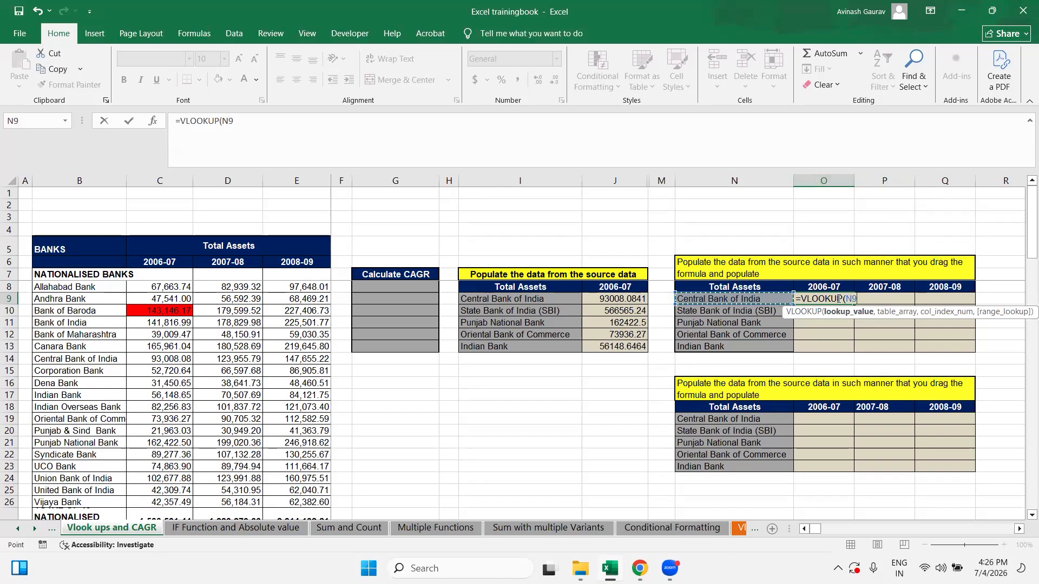
click(396, 128)
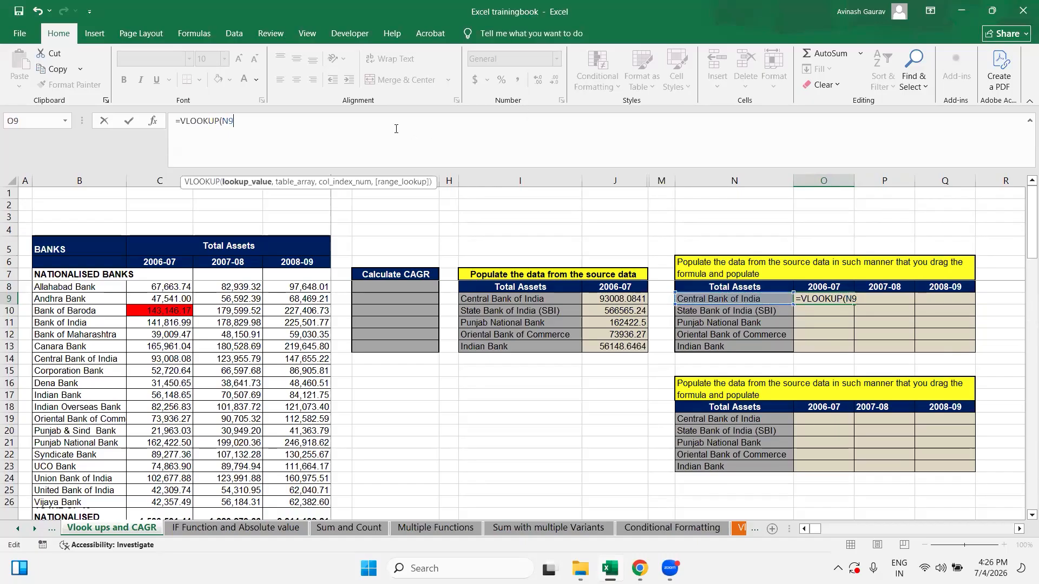
key(F4)
key(F4)
key(F4)
text(,)
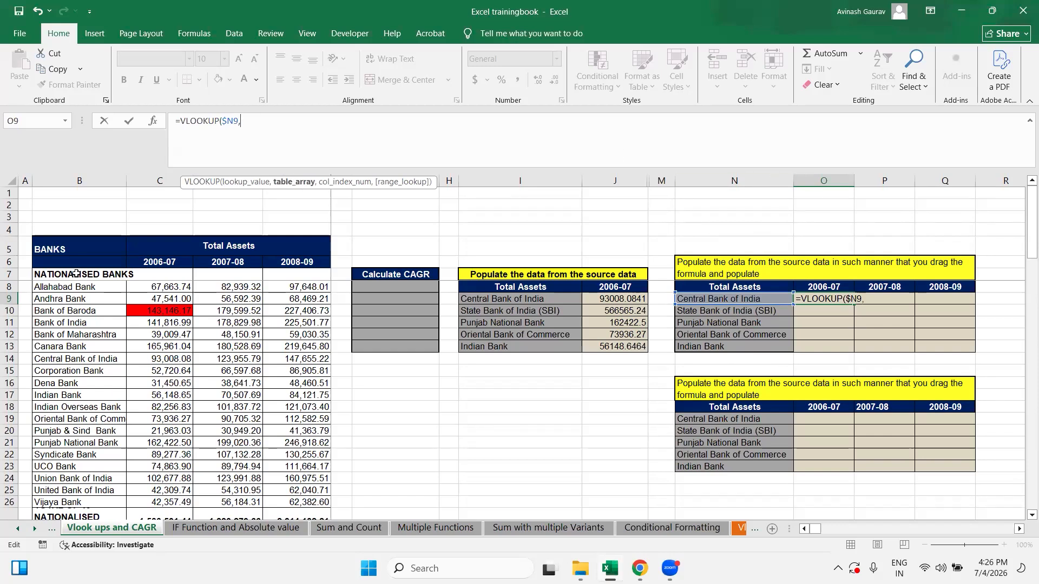
Add the source range B6:E41 as the VLOOKUP's table array, locked as $B$6:$E$41.
click(65, 258)
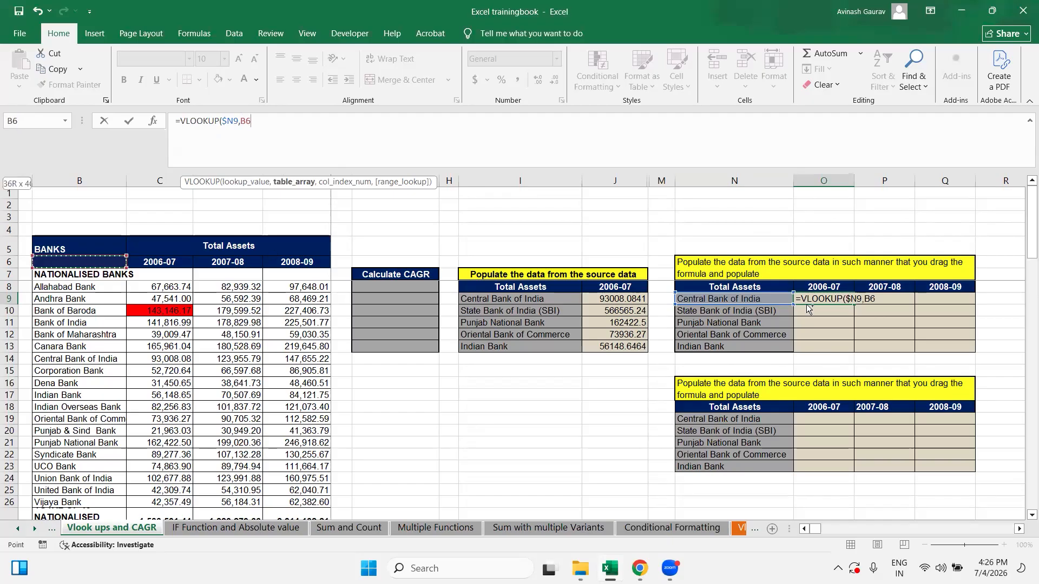
key(ctrl+shift+Right)
key(ctrl+shift+Down)
key(ctrl+shift+Down)
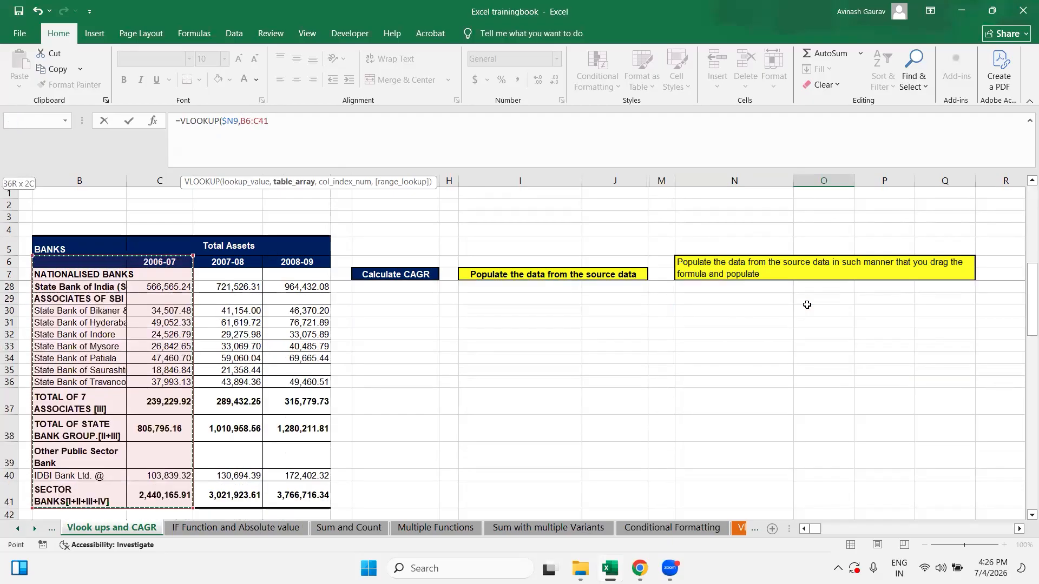
key(shift+Right)
key(shift+Right)
key(F4)
text(,)
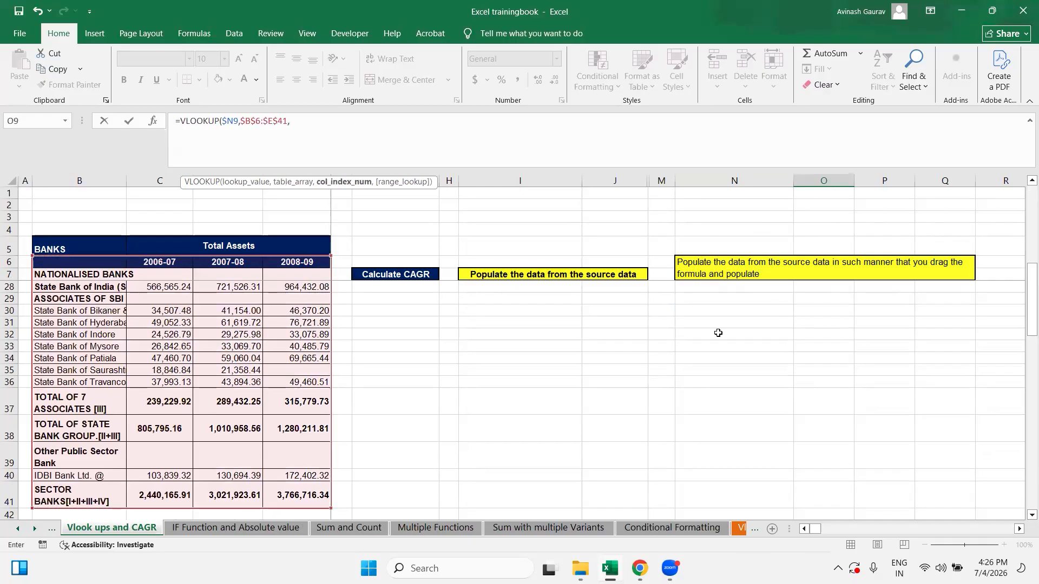
Complete the O9 VLOOKUP with column index 2 and exact match 0.
scroll(610, 339, up, 7)
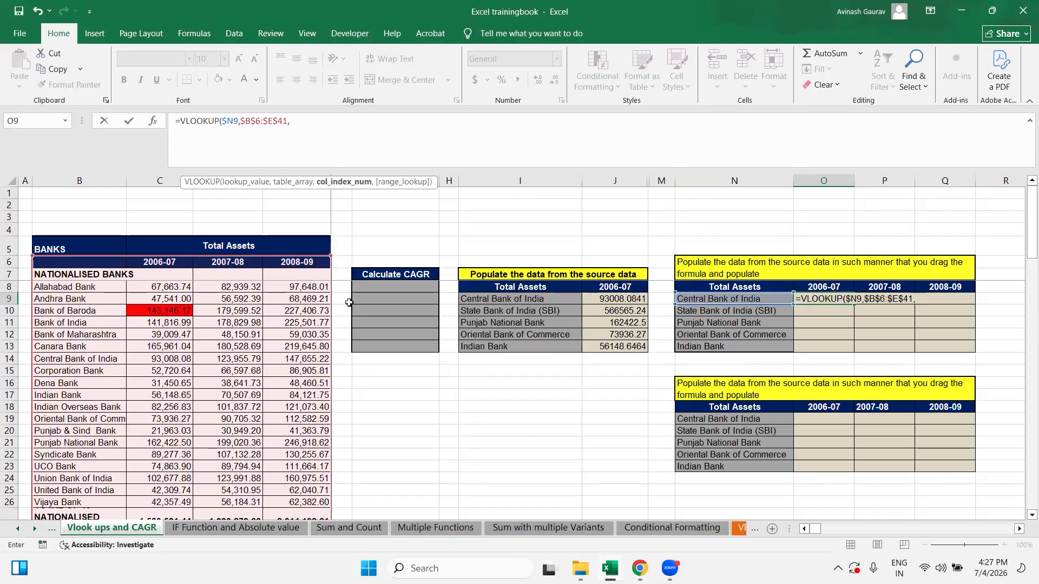
text(,0)
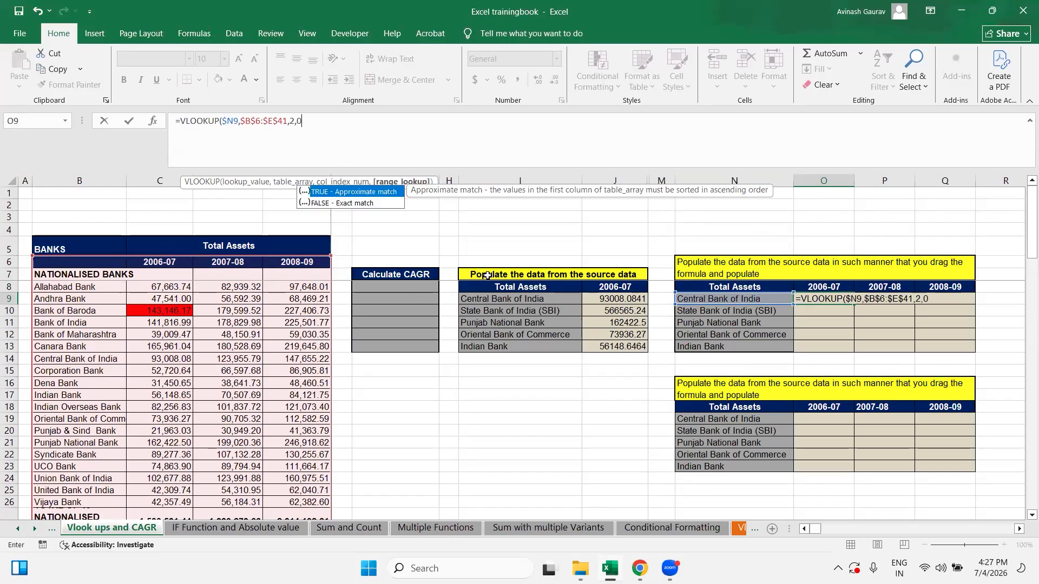
key(Return)
key(Up)
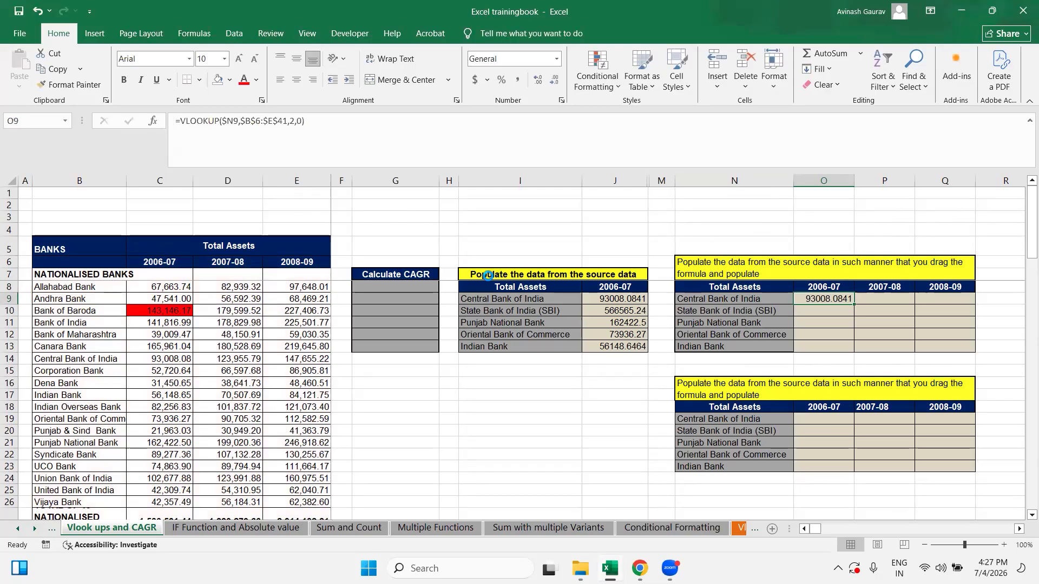
Copy the O9 formula across the whole three-year table O9:Q13.
key(ctrl+c)
key(shift+Down)
key(shift+Down)
key(shift+Down)
key(shift+Down)
key(shift+Right)
key(shift+Right)
key(ctrl+v)
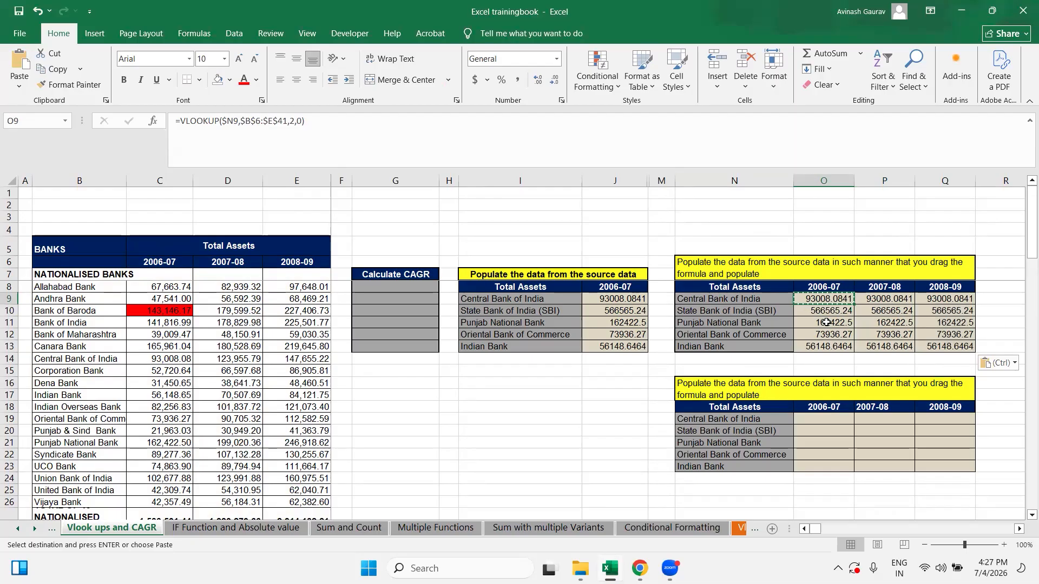
Change the column index in the P9 VLOOKUP to 3 for the 2007-08 figures.
click(894, 299)
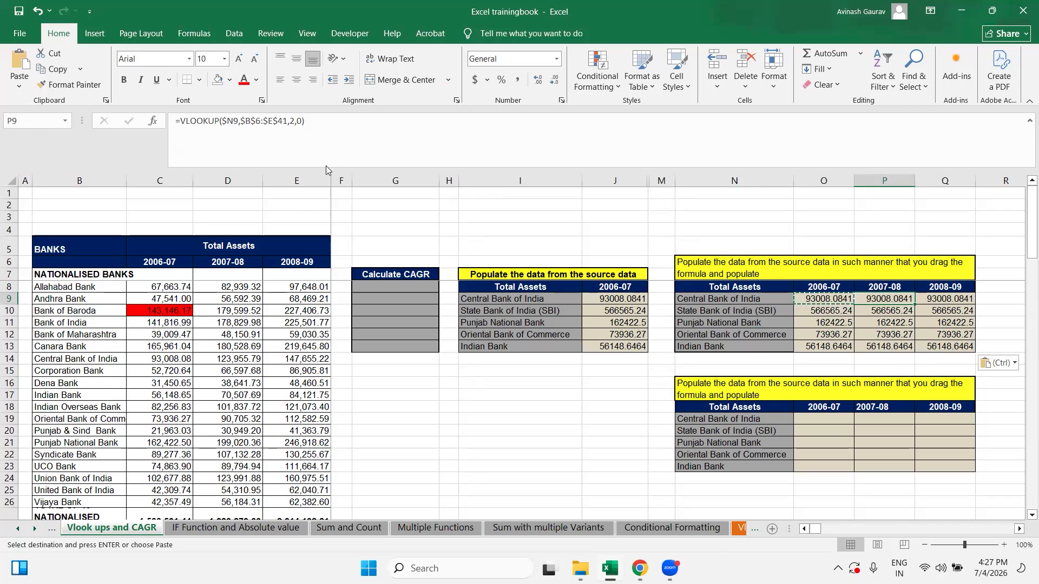
click(292, 121)
key(BackSpace)
text(3)
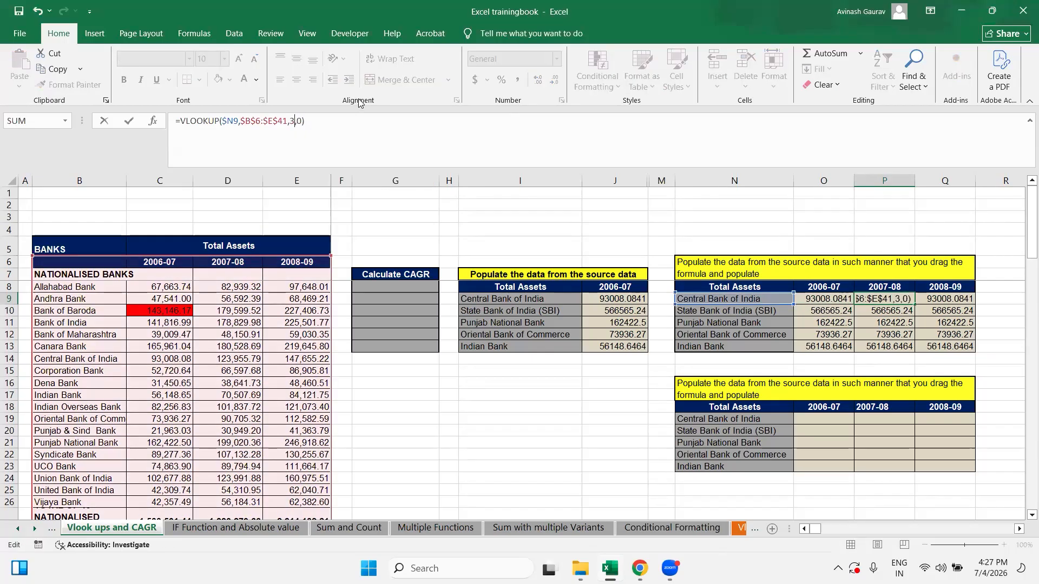
key(Return)
Change the column index in the Q9 VLOOKUP to 4 for the 2008-09 figures.
key(Up)
key(Right)
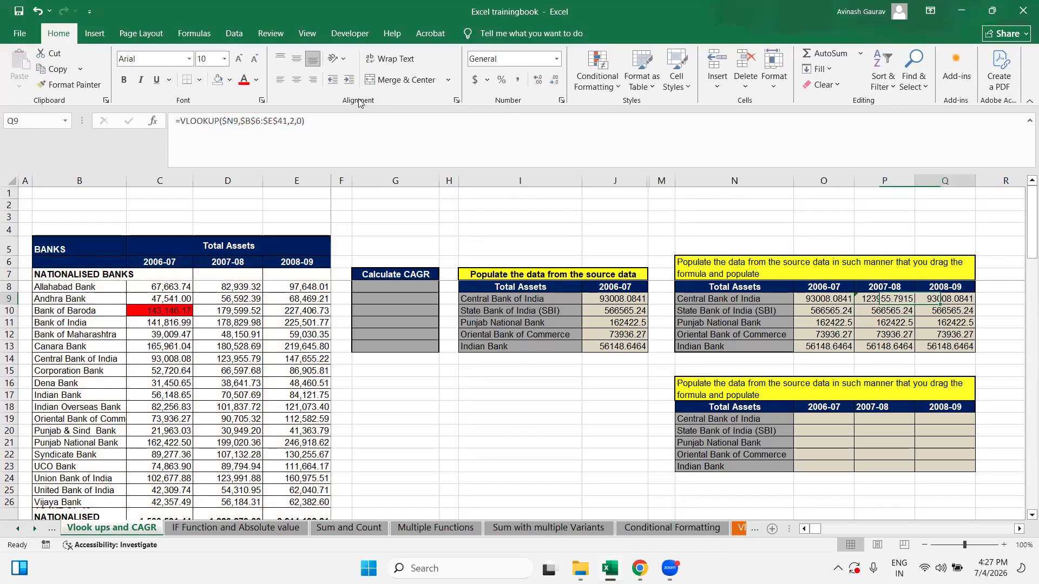
click(295, 120)
key(BackSpace)
text(4)
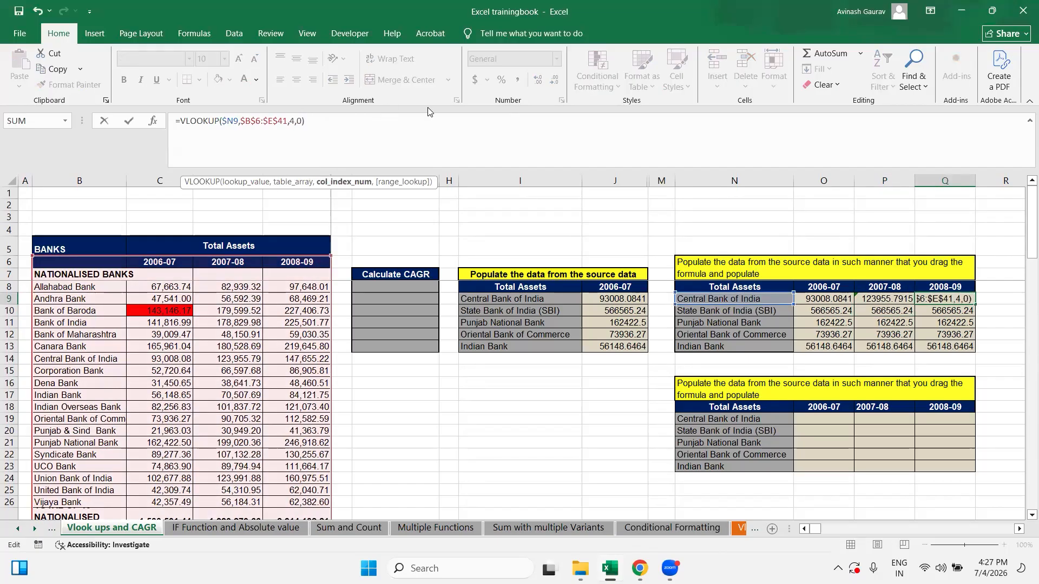
key(Return)
Copy the P9:Q9 formulas down through row 13 for the remaining banks, and narrow column M.
key(Up)
key(Left)
key(shift+Right)
key(ctrl+c)
key(shift+Down)
key(shift+Down)
key(shift+Down)
key(shift+Down)
key(ctrl+v)
key(Up)
key(Down)
key(Down)
key(Left)
key(Up)
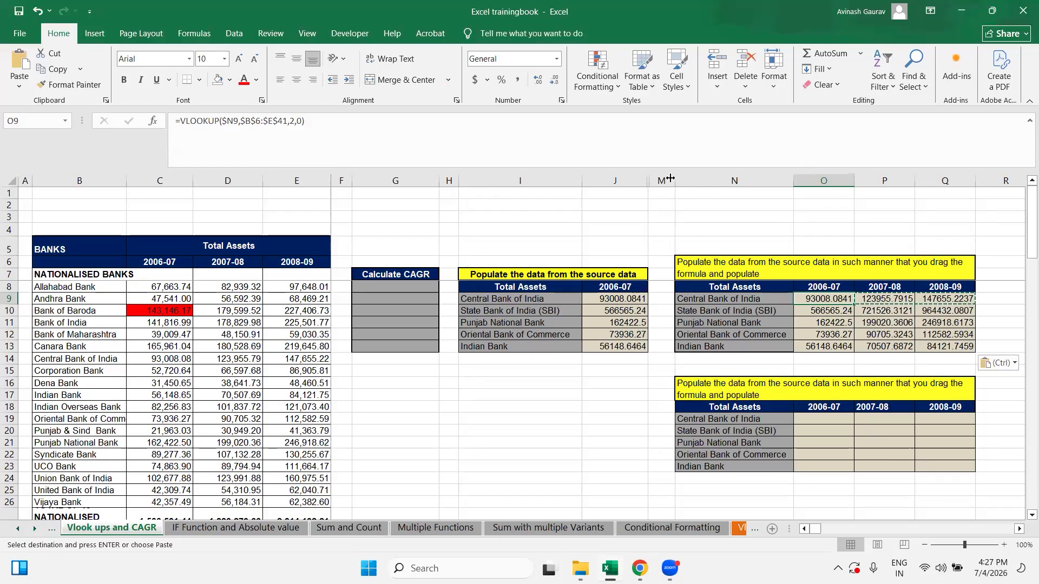
drag(670, 179, 658, 179)
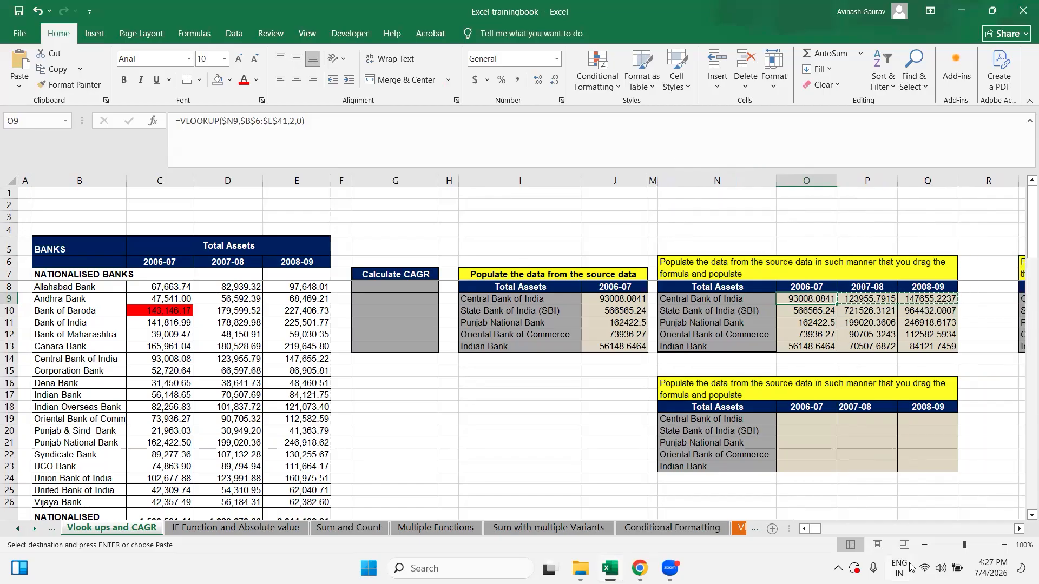
Compare the lookup formulas in T9 and O9, and examine the empty three-year table in N18:Q23.
click(1021, 530)
click(1020, 530)
click(1021, 530)
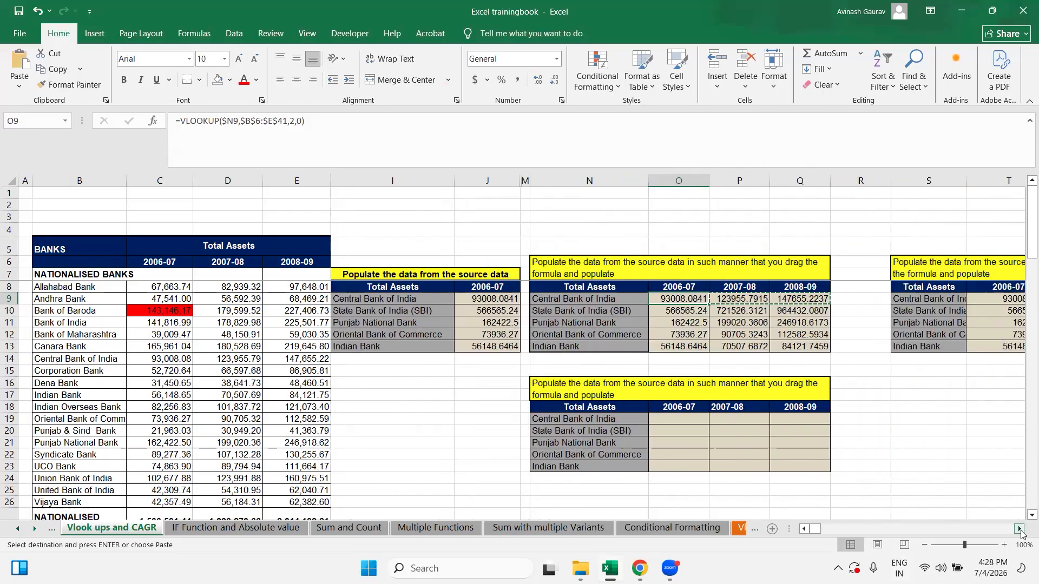
click(1021, 531)
click(1020, 530)
click(826, 298)
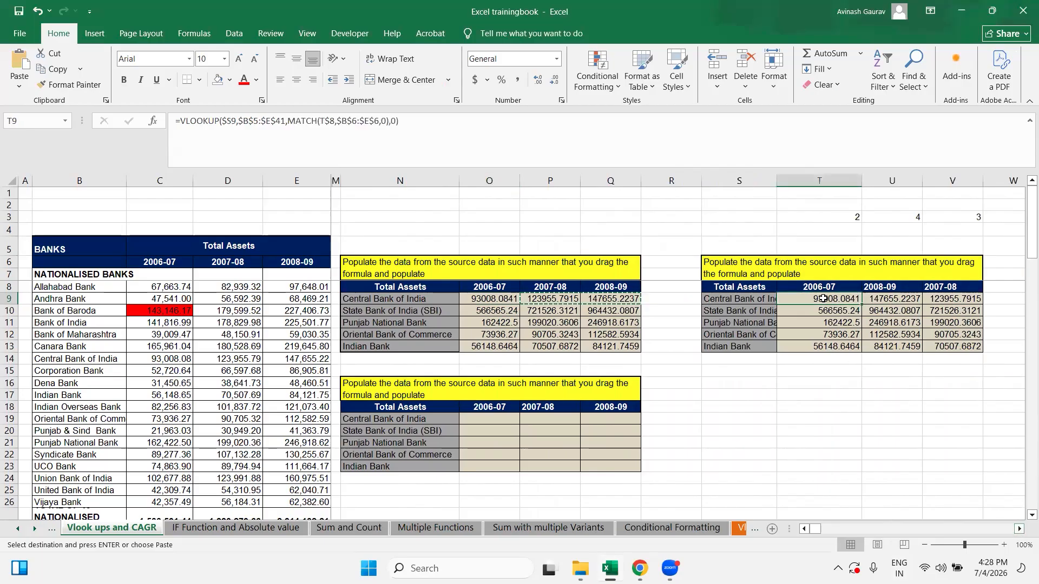
click(481, 298)
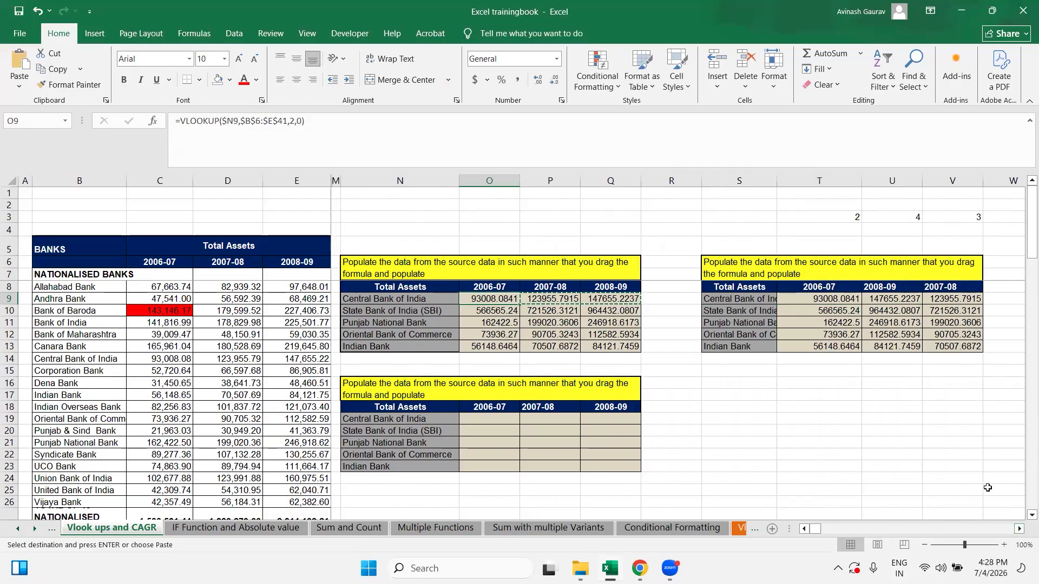
click(804, 530)
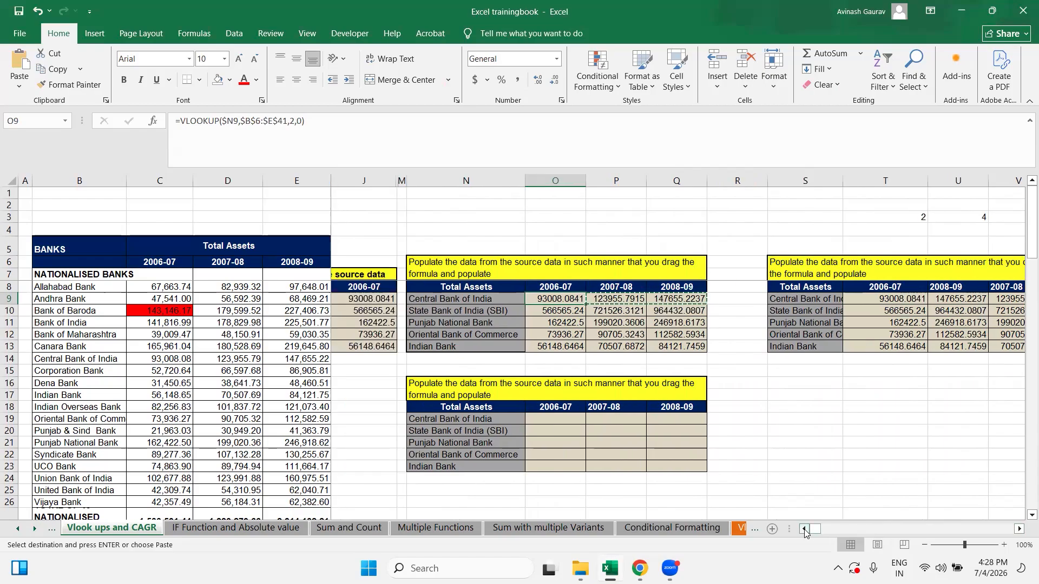
click(804, 530)
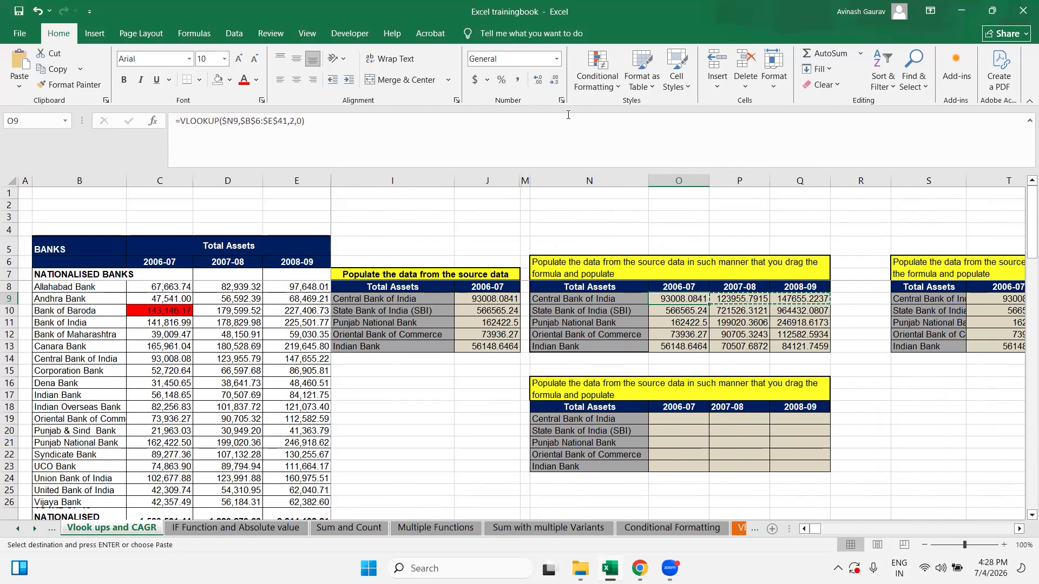
click(673, 424)
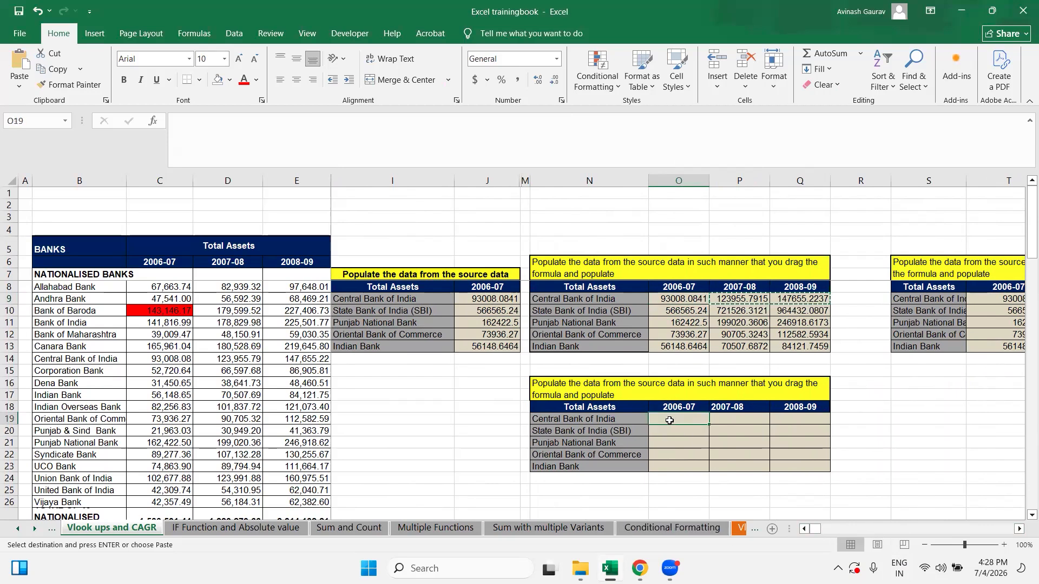
click(664, 299)
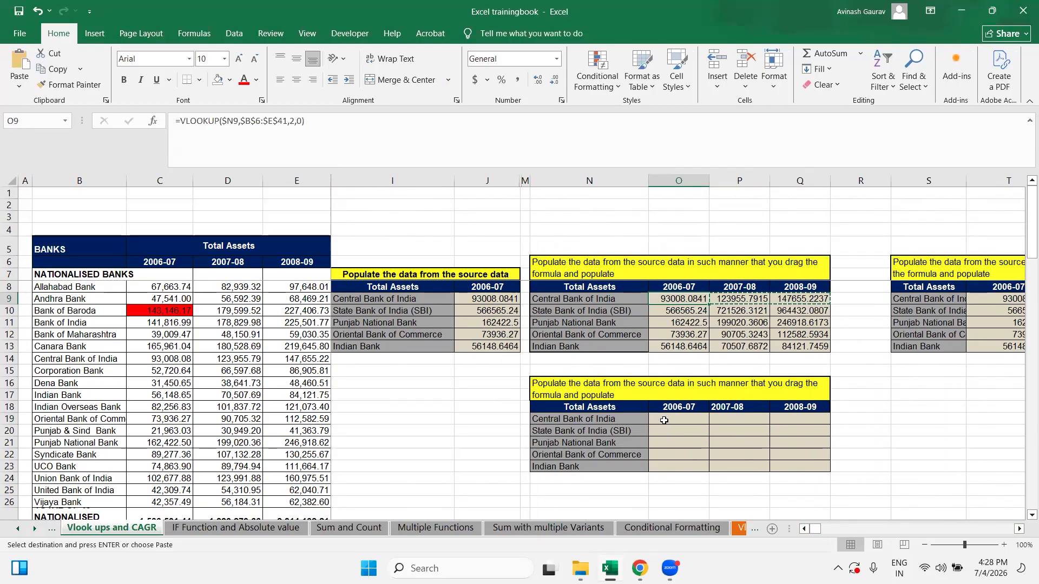
click(664, 420)
scroll(627, 239, down, 4)
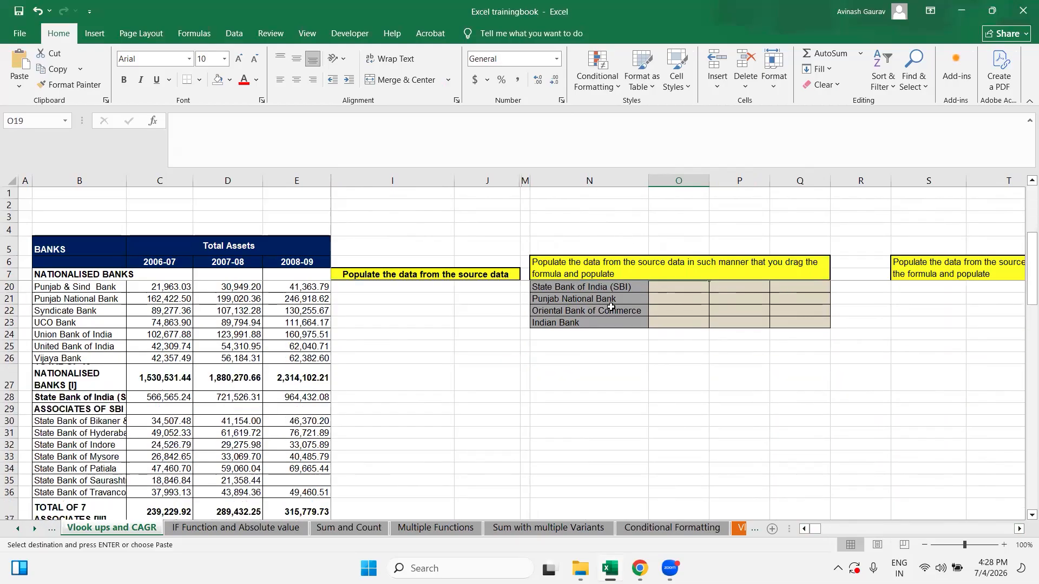
click(594, 376)
scroll(679, 372, up, 4)
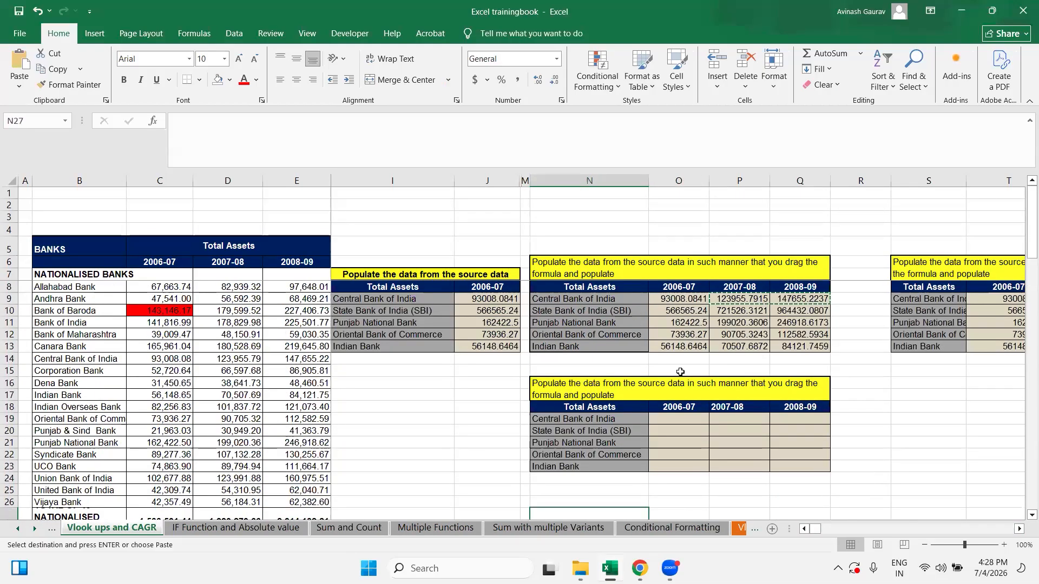
Start a MATCH formula in I16 that looks up the year in J8 across the header row B6:E6.
click(381, 382)
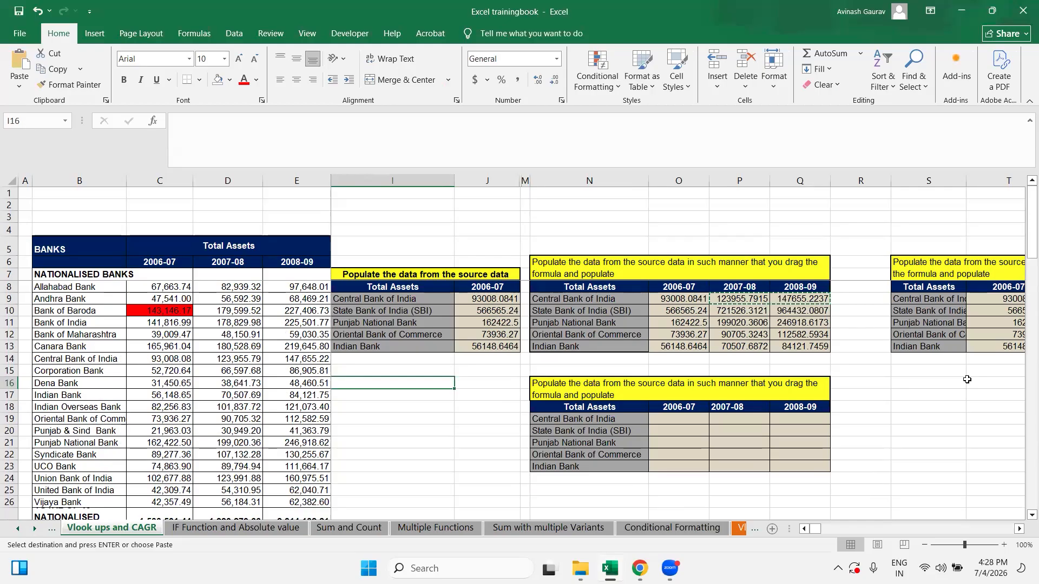
text(=MAT)
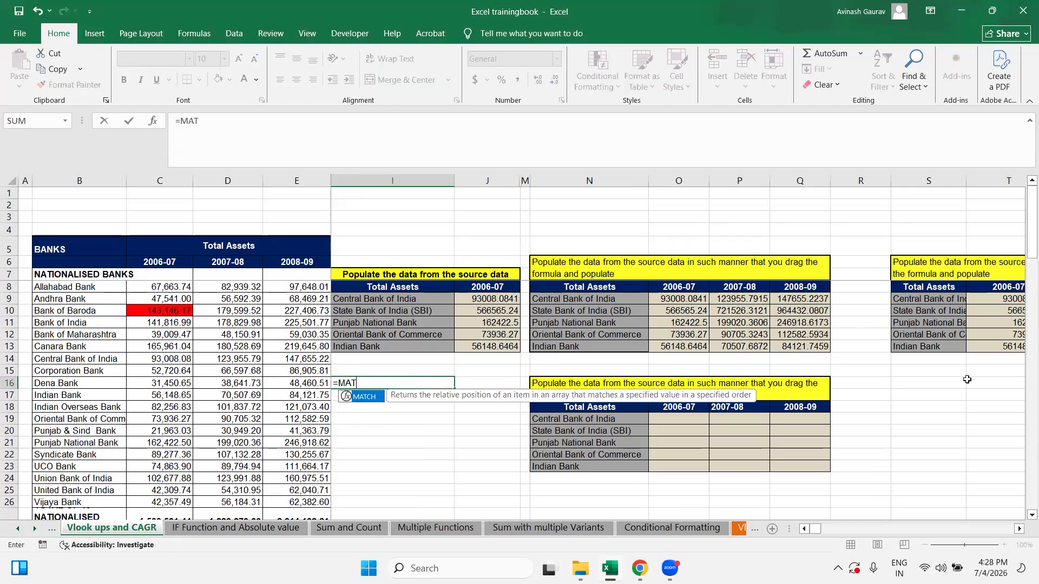
text(CH()
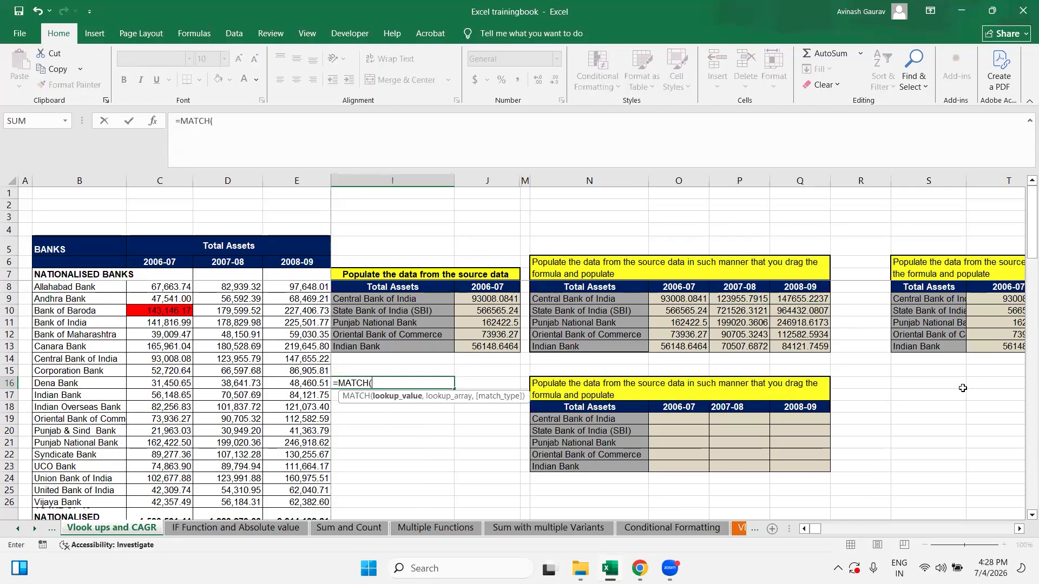
click(486, 287)
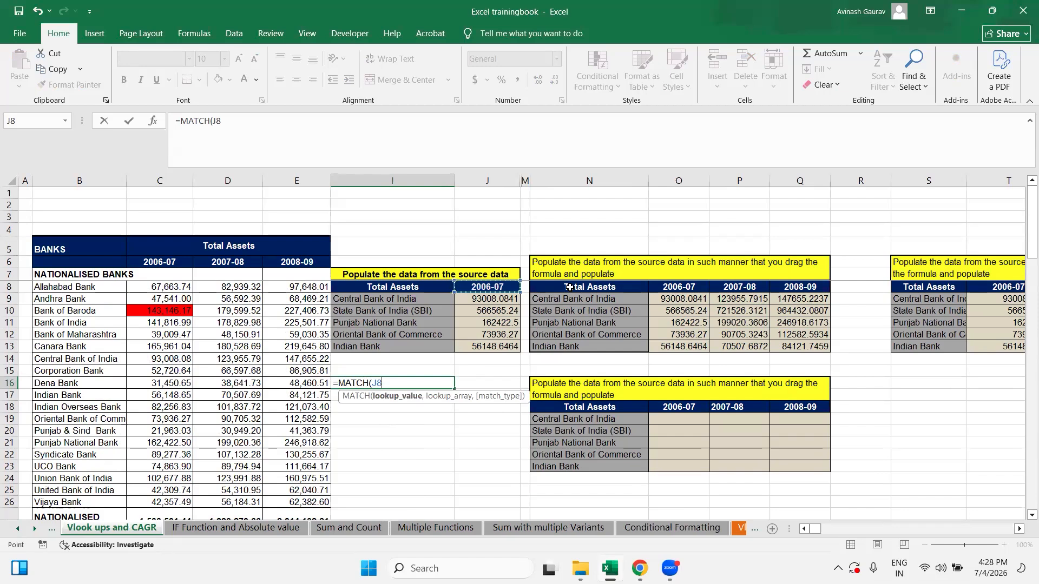
text(,)
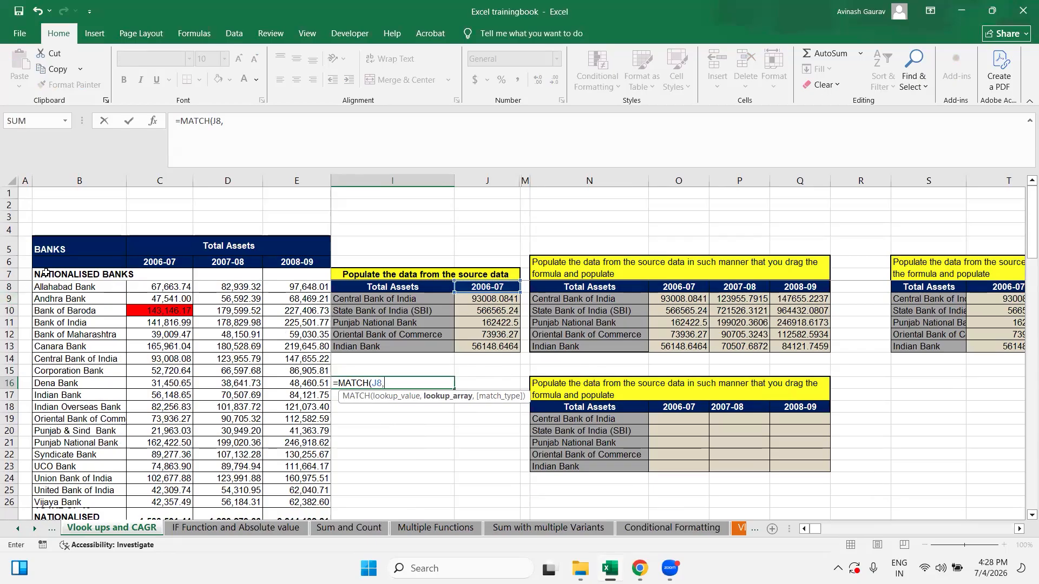
drag(46, 264, 292, 267)
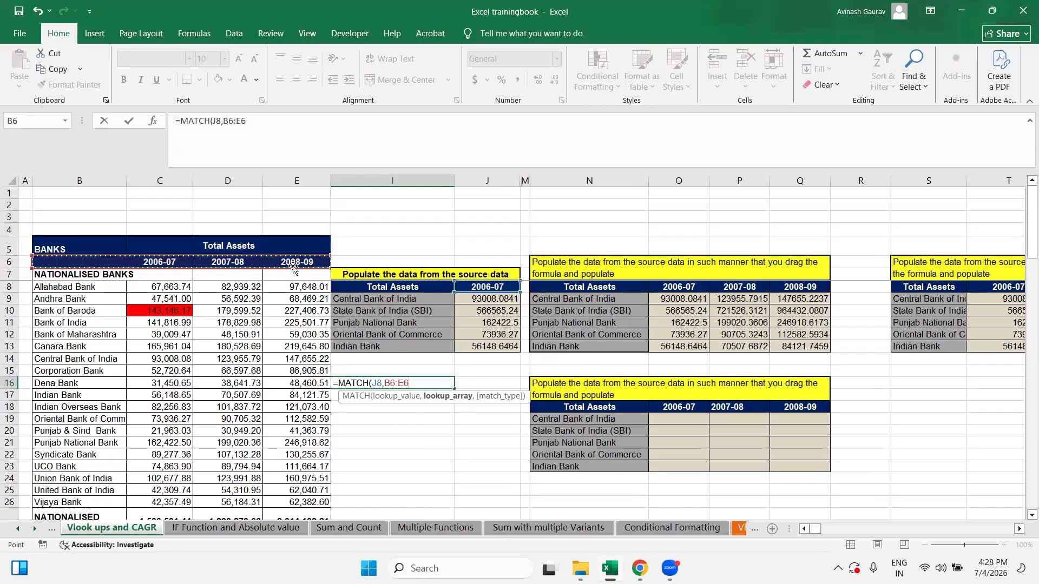
key(BackSpace)
key(BackSpace)
key(BackSpace)
key(shift+Right)
key(shift+Right)
key(shift+Right)
key(shift+Right)
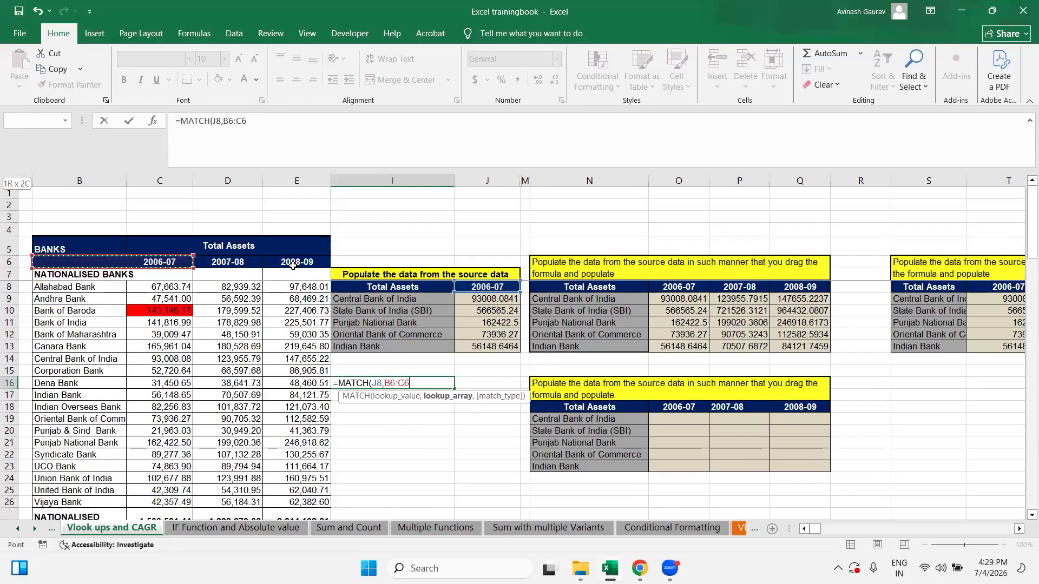
key(Left)
key(Right)
key(Down)
key(ctrl+shift+Down)
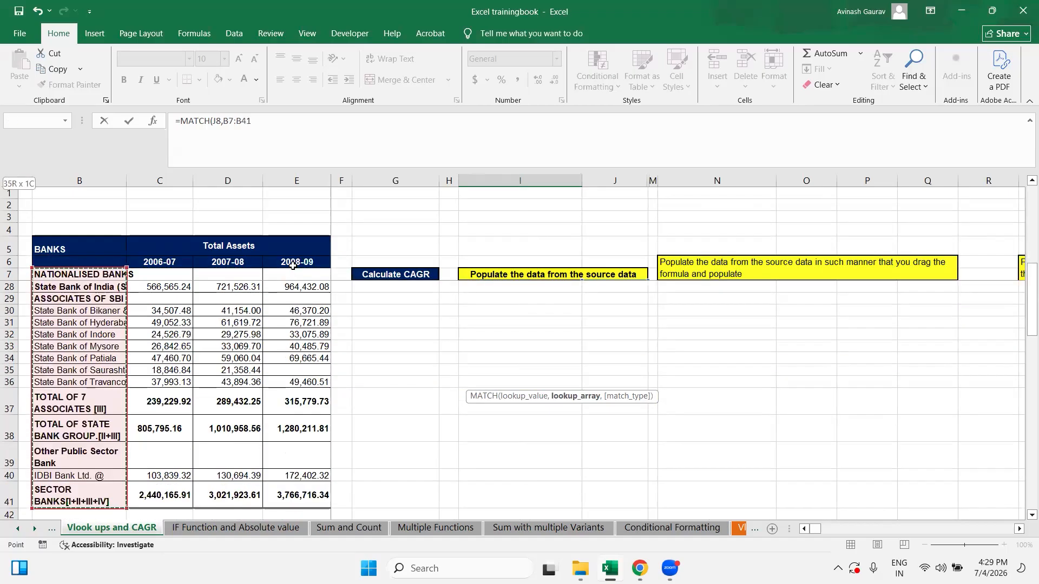
key(shift+Right)
key(shift+Right)
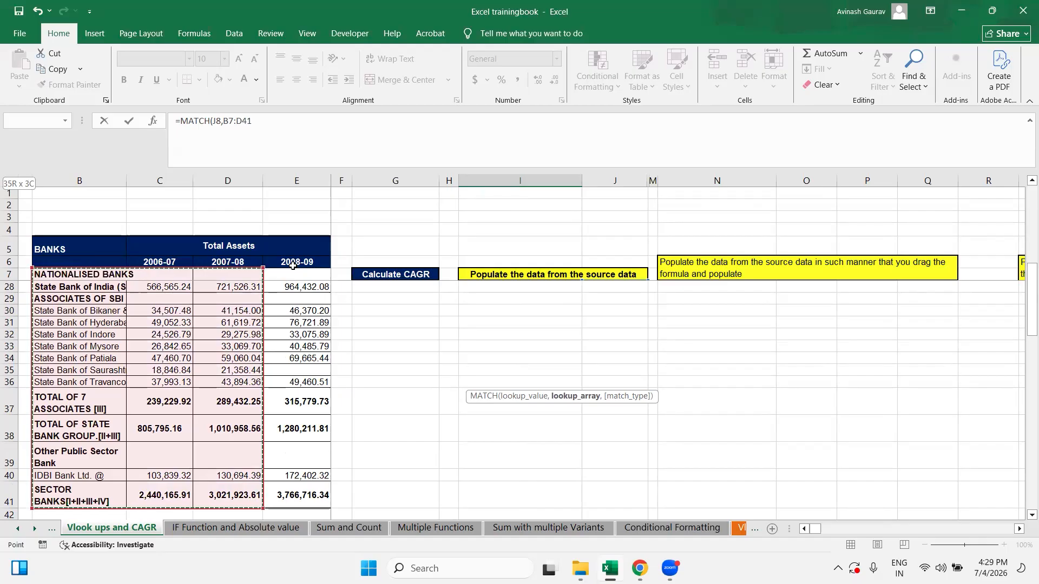
key(shift+Right)
key(Up)
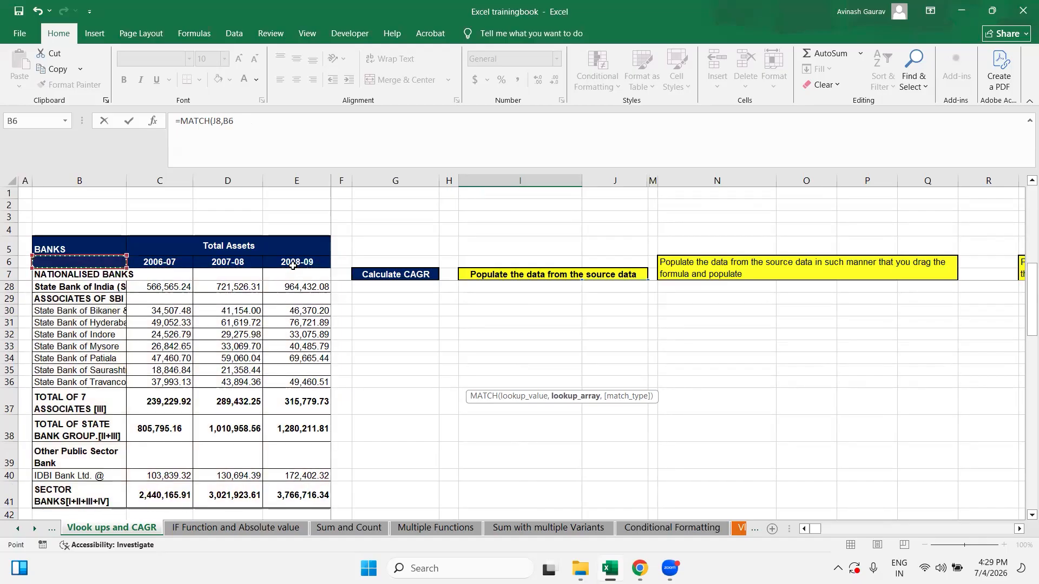
key(Down)
key(Down)
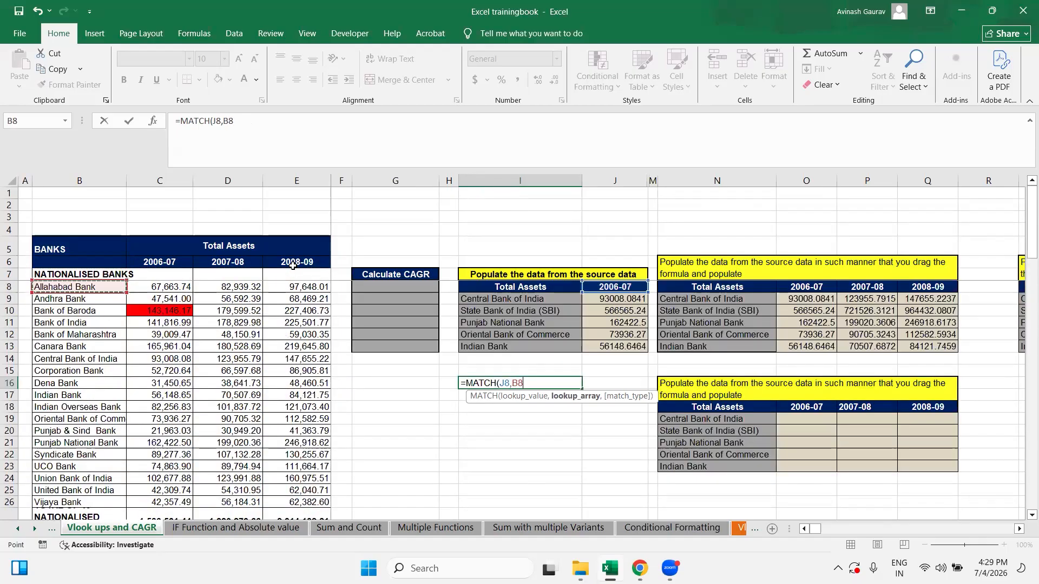
key(shift+Right)
key(shift+Right)
key(shift+Right)
key(shift+Right)
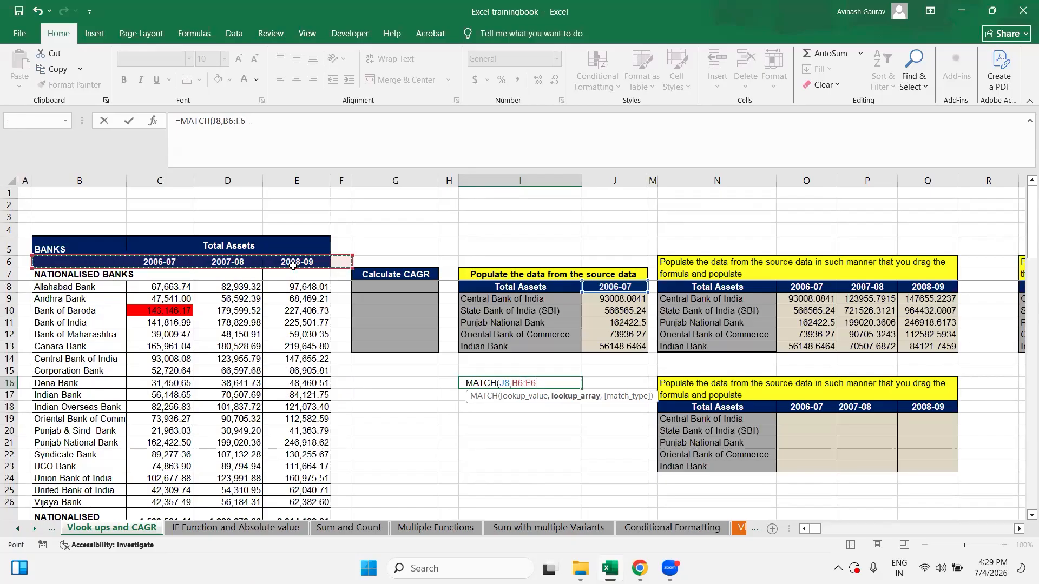
key(Left)
key(Right)
key(Down)
key(Down)
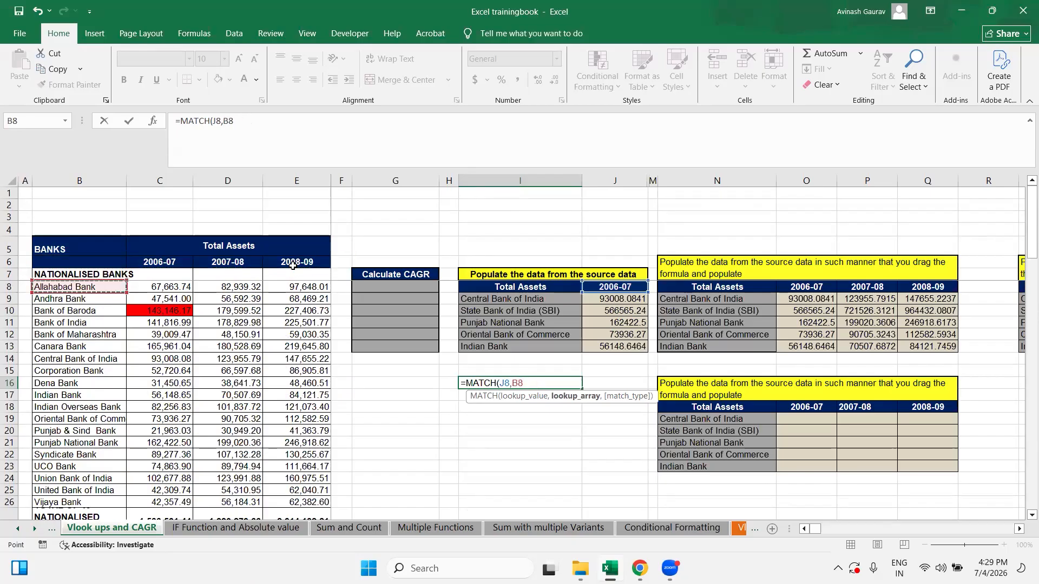
key(ctrl+shift+Down)
key(Up)
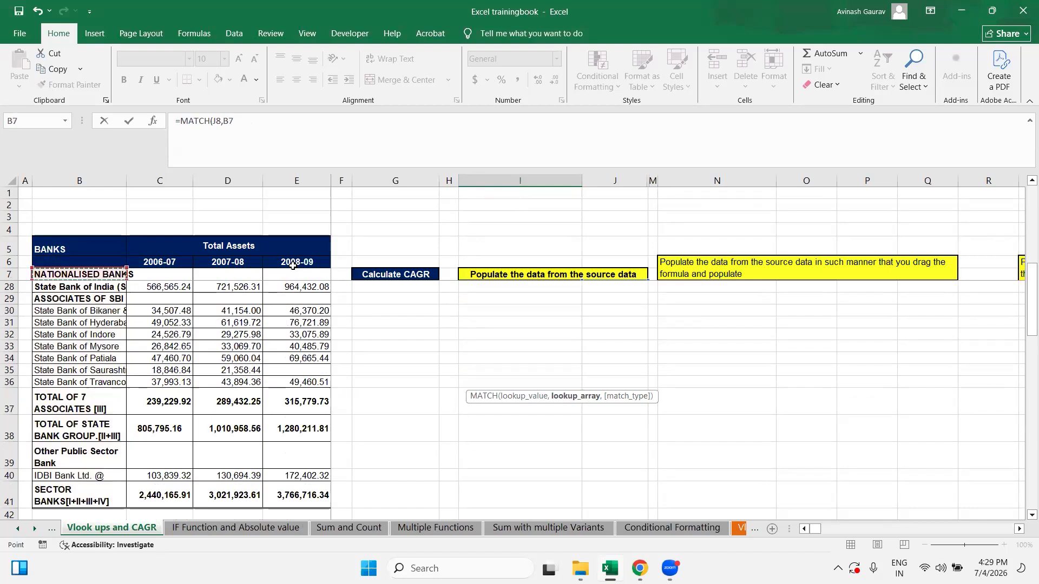
key(Down)
key(Up)
key(shift+Right)
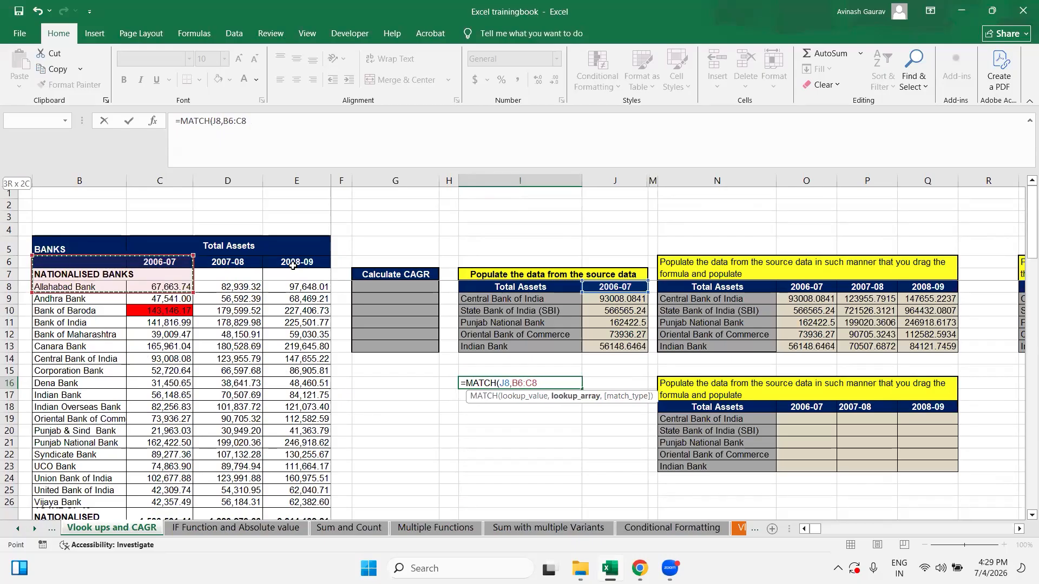
key(Left)
key(Right)
key(Down)
key(shift+Right)
key(shift+Right)
key(shift+Right)
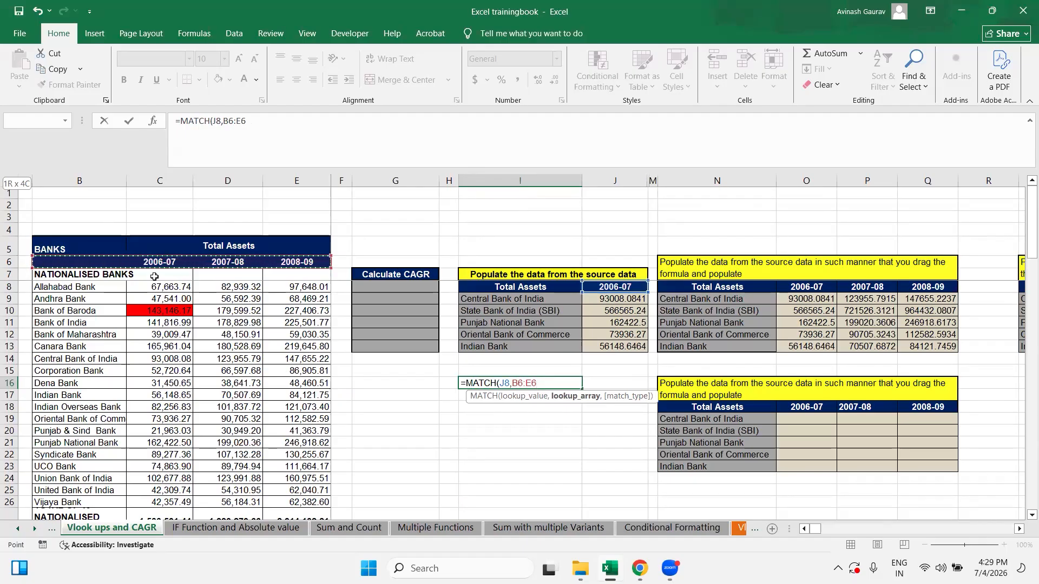
Use $B$6:$E$6 as the absolute lookup array of the I16 MATCH formula and complete it with match type 0.
click(90, 260)
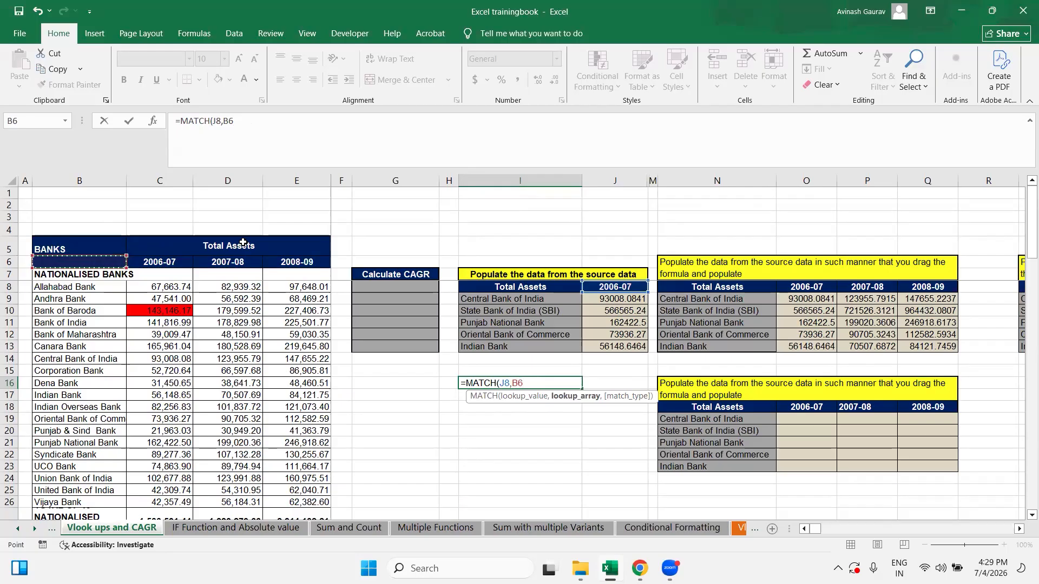
key(shift+Right)
key(shift+Right)
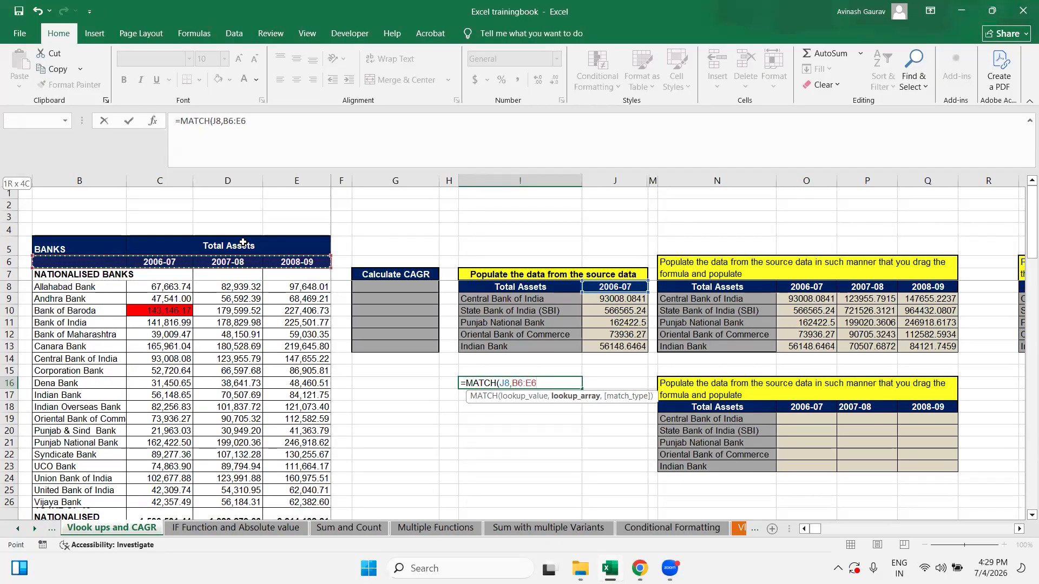
key(F4)
text(,)
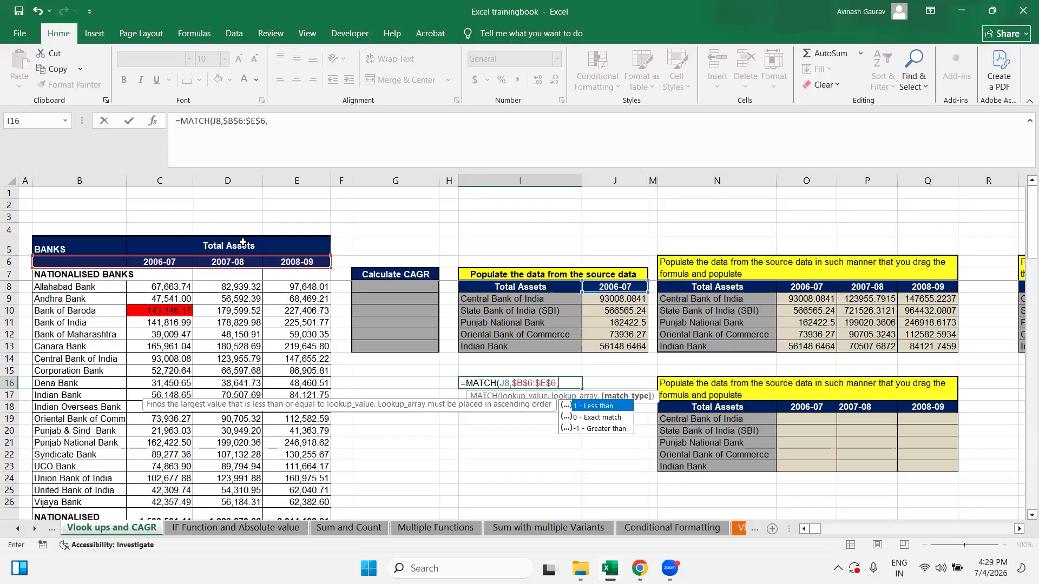
text(0)
key(Return)
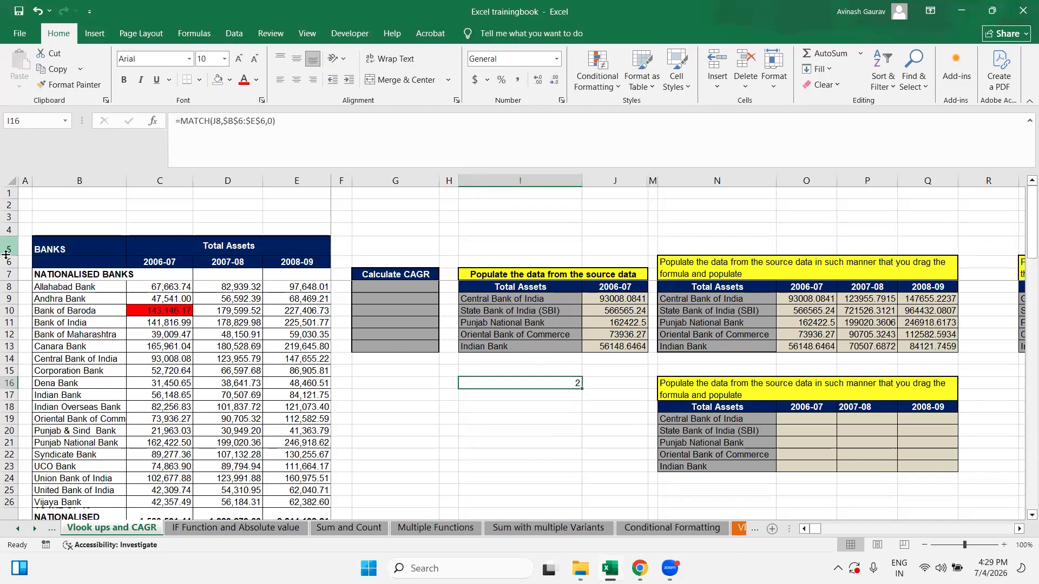
Check the I16 MATCH formula against the header row B6:E6 and the lookup year in J8.
drag(88, 262, 280, 264)
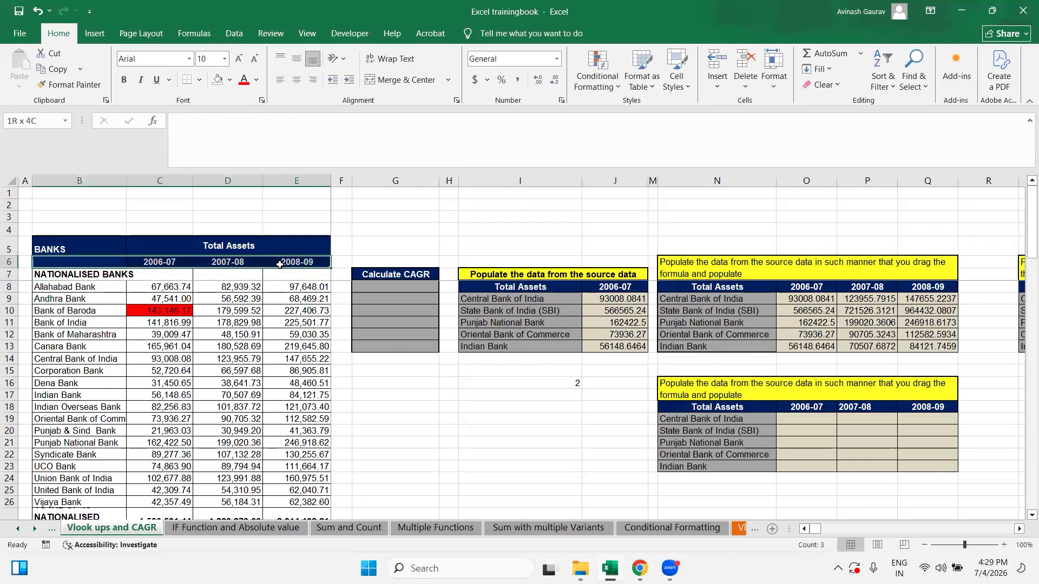
click(542, 382)
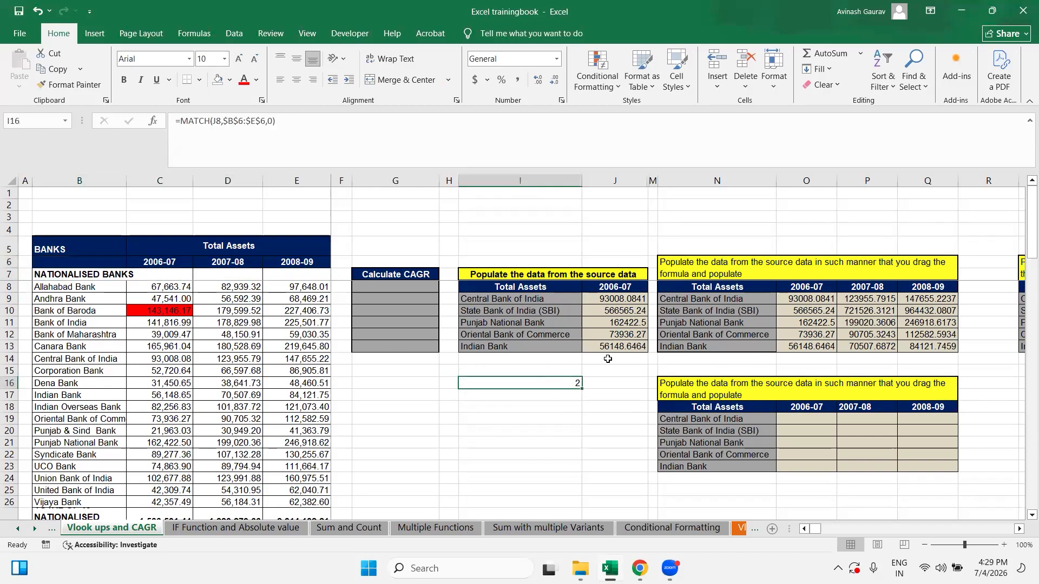
click(617, 289)
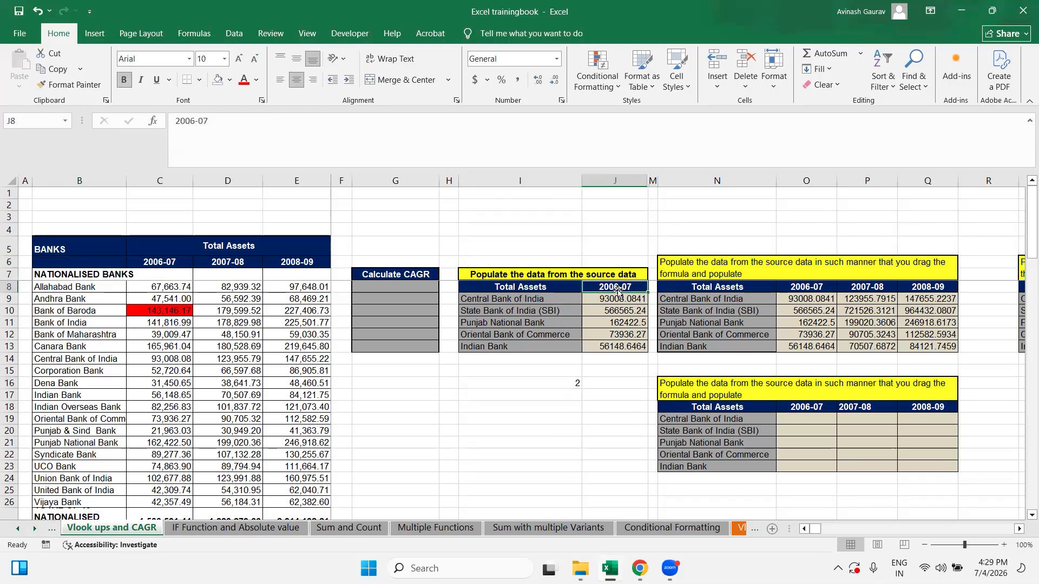
click(525, 384)
Enter a MATCH formula in I17 that finds the bank name in I9 within $B$6:$B$41, with match type 0.
click(518, 301)
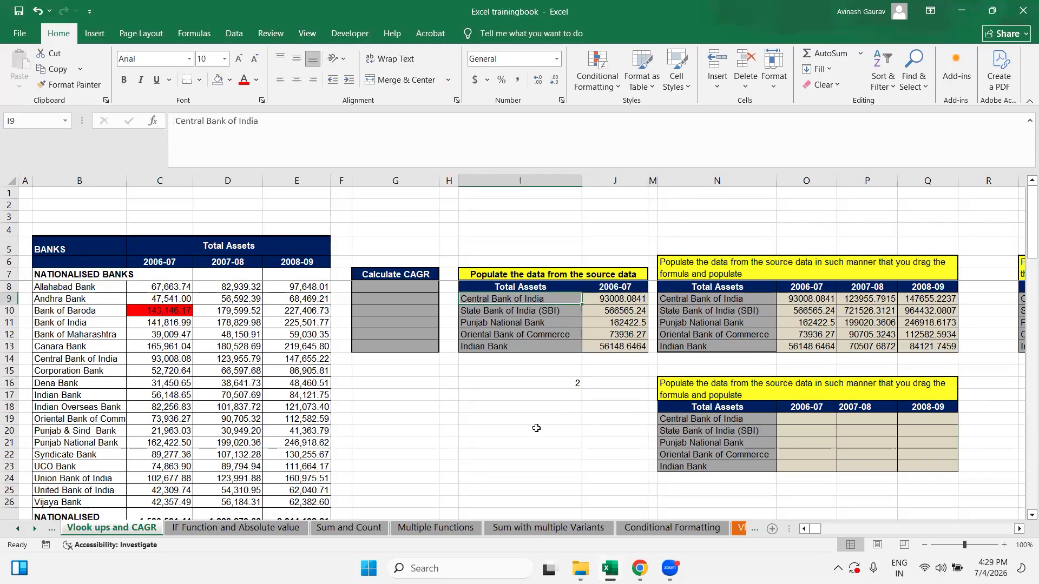
key(ctrl+c)
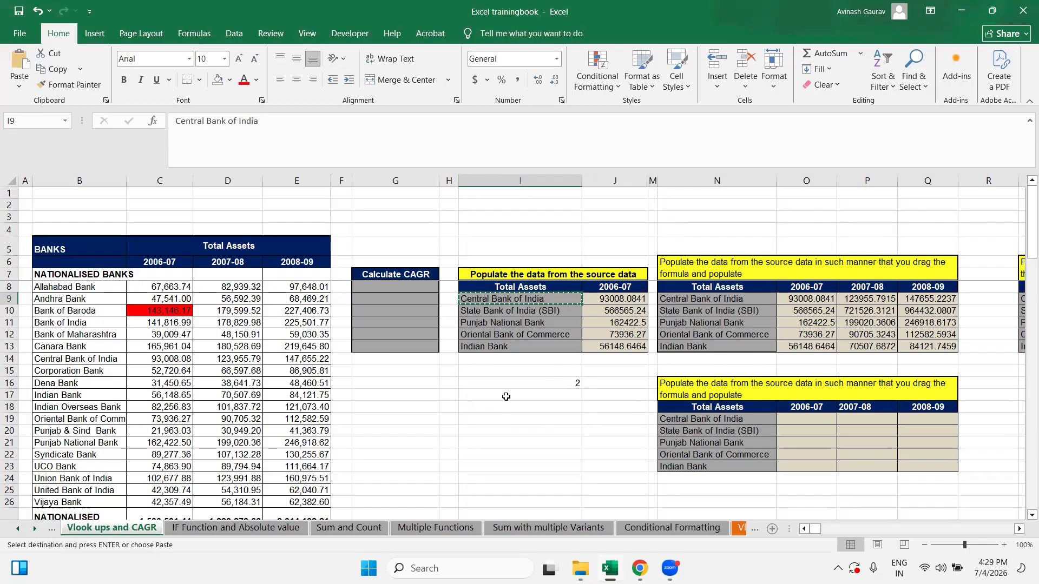
click(519, 394)
key(Escape)
text(=MAT)
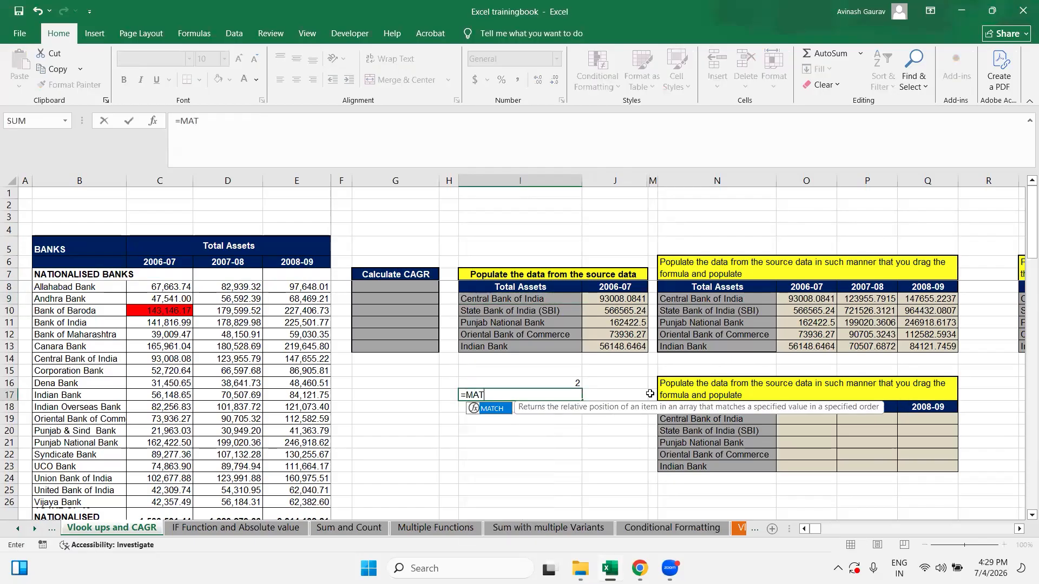
text(CH()
click(517, 299)
text(,)
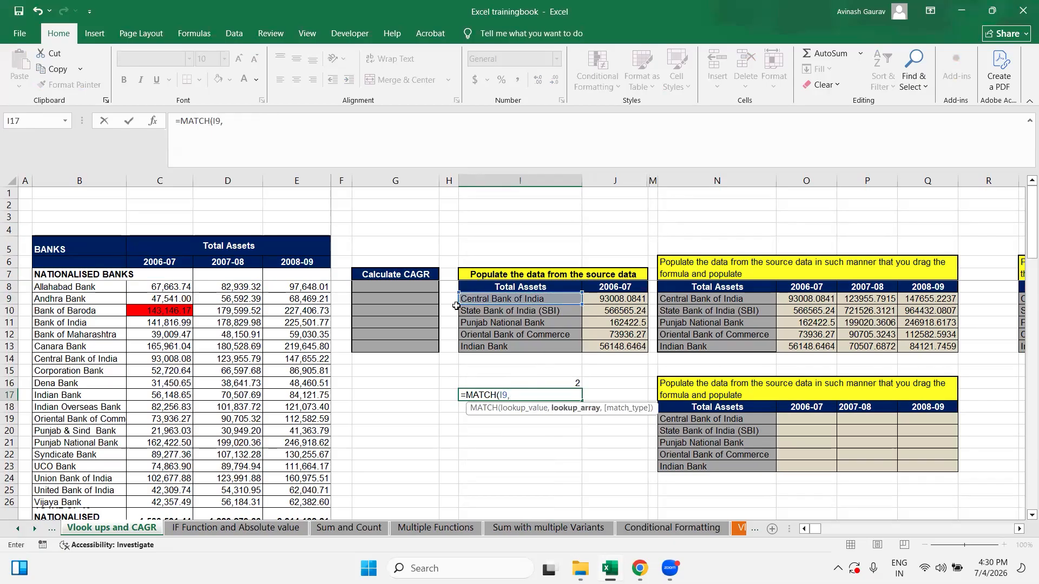
drag(75, 263, 75, 490)
key(F4)
text(,)
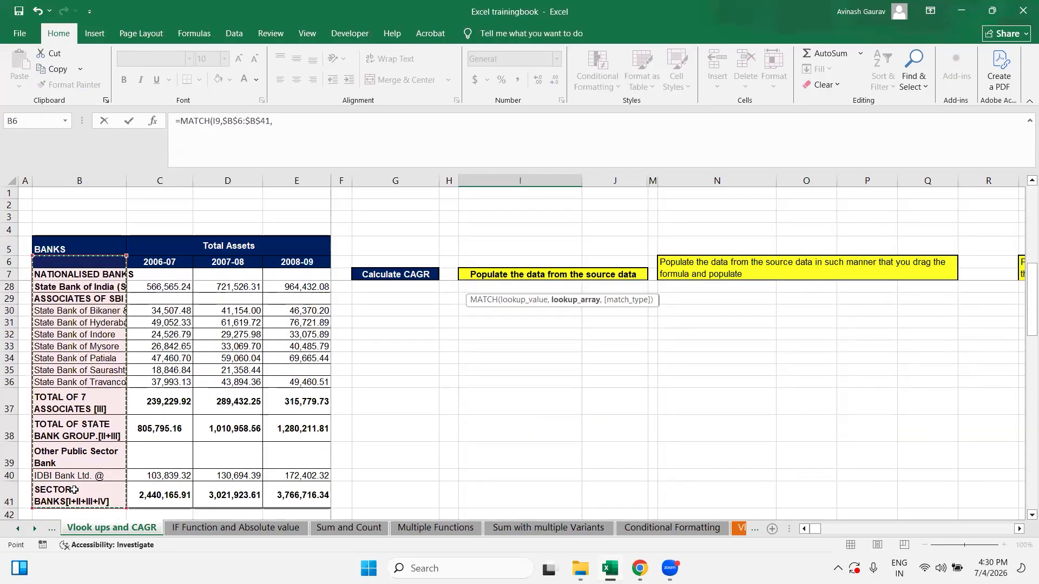
text(0)
key(Return)
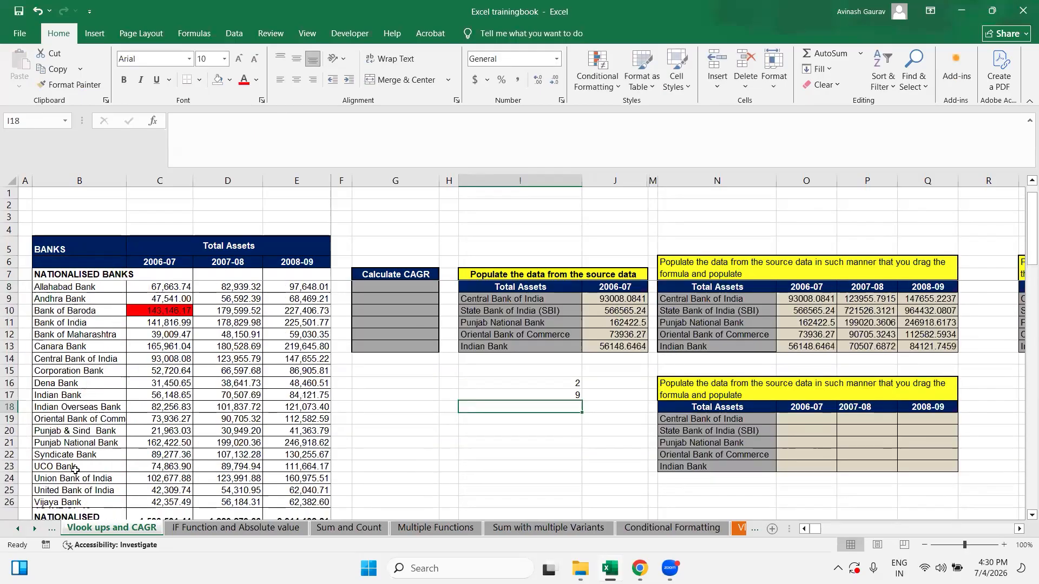
Check the I17 MATCH formula against its lookup array, starting at B6.
click(565, 395)
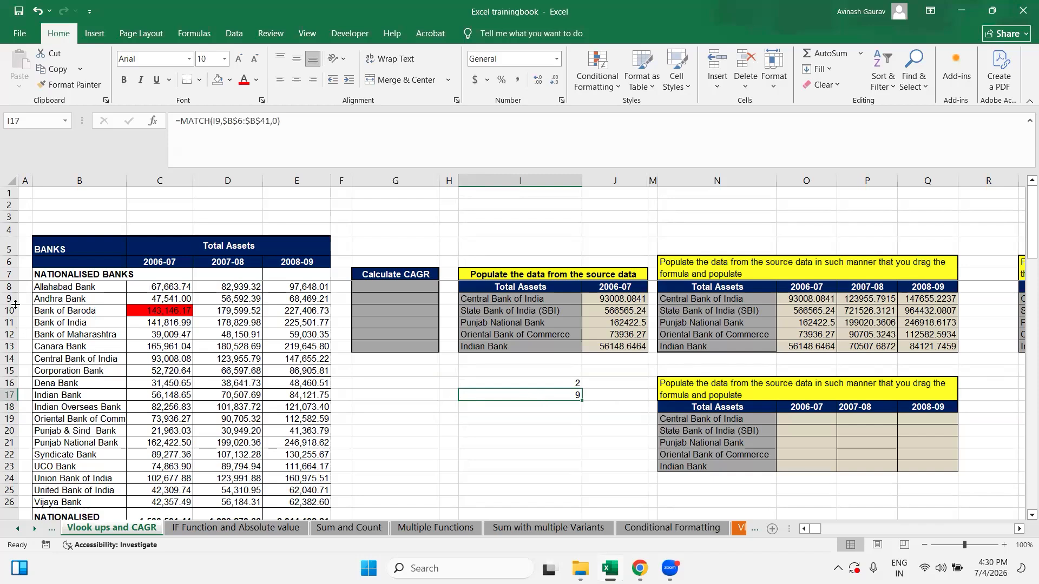
click(67, 261)
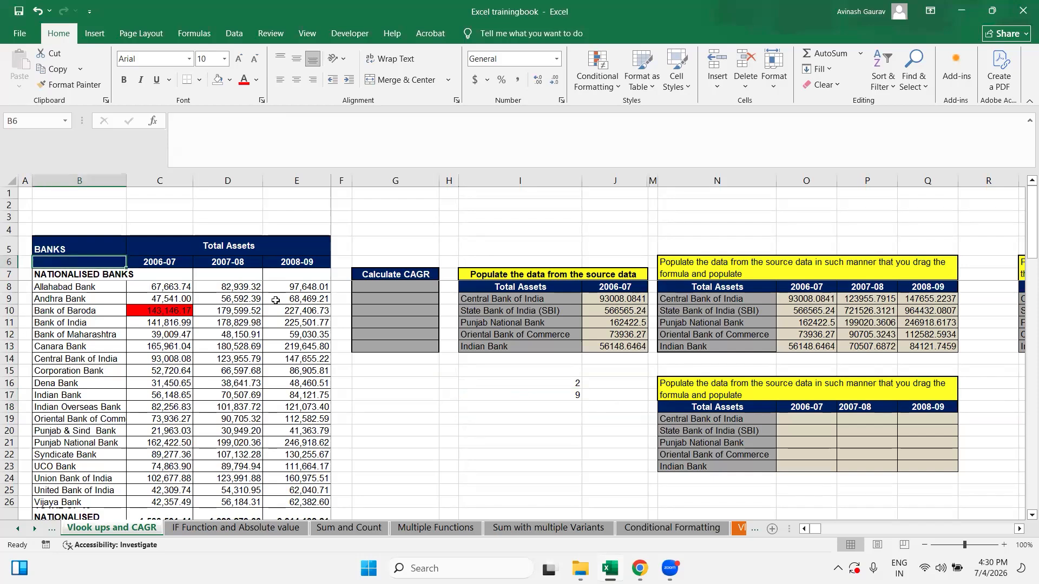
click(561, 396)
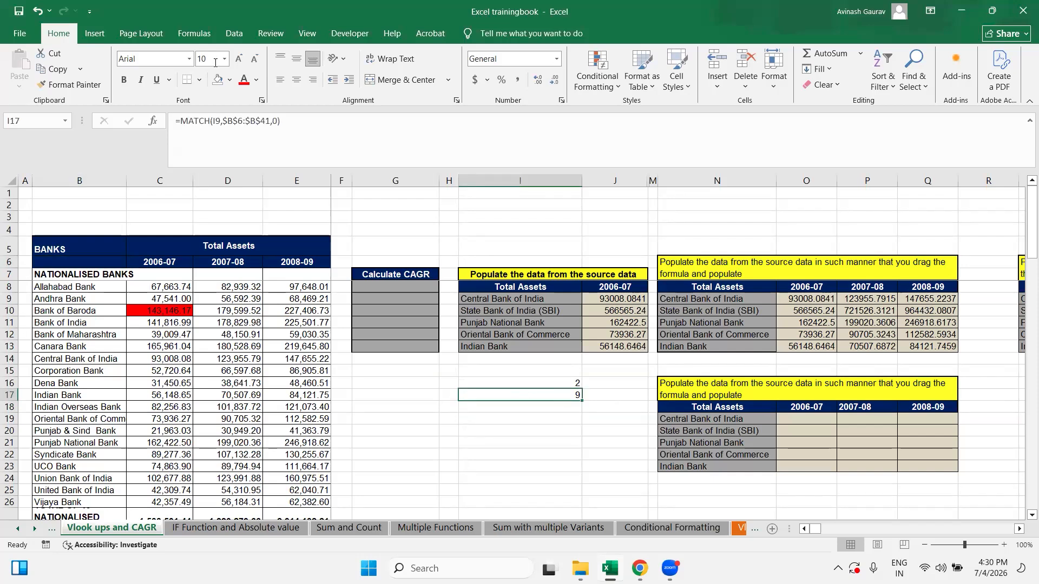
click(239, 125)
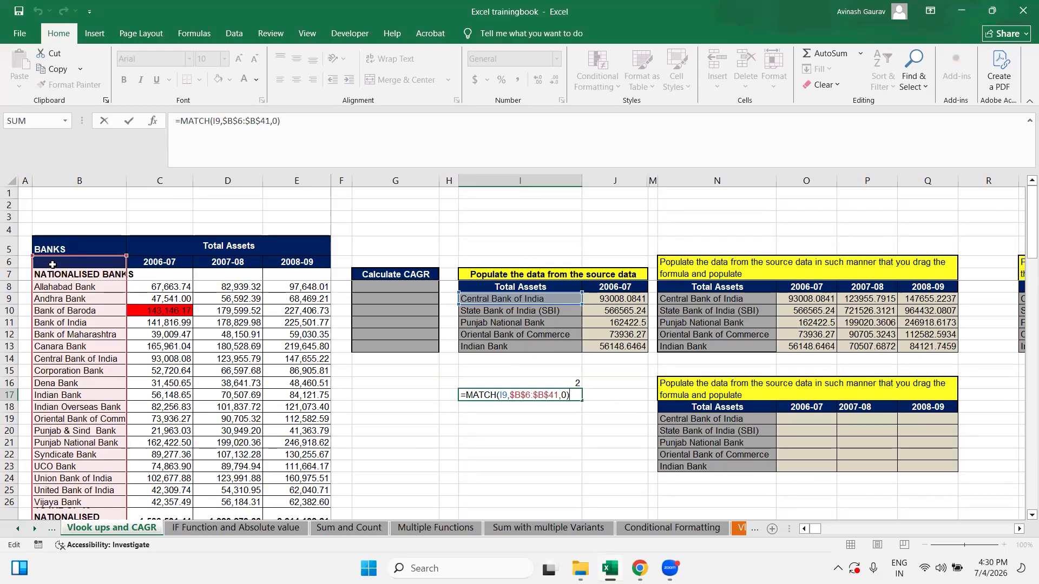
key(ctrl+Return)
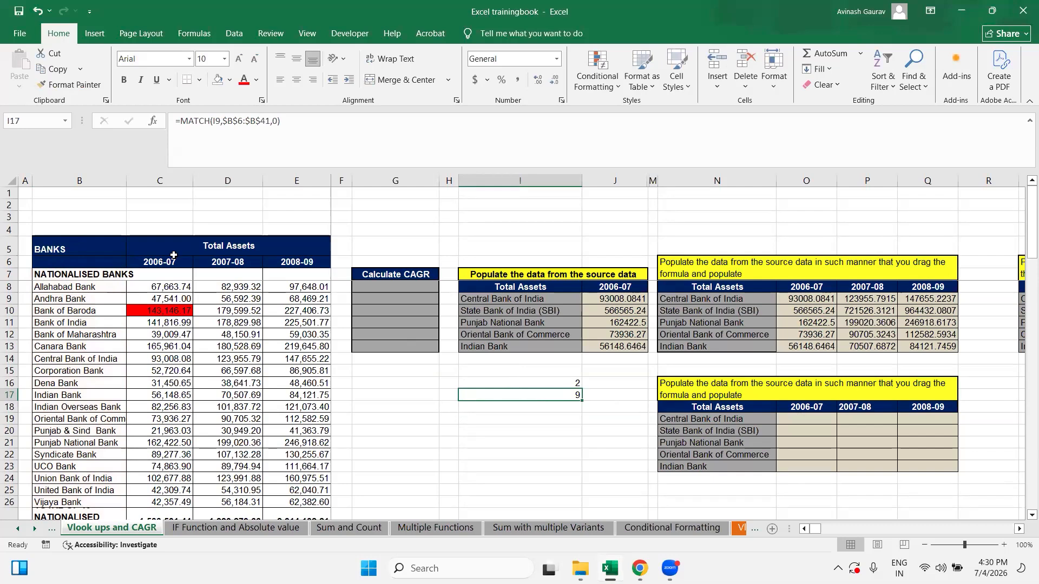
Change the start of the I17 MATCH lookup array to $B$7 and check the range it covers.
click(243, 121)
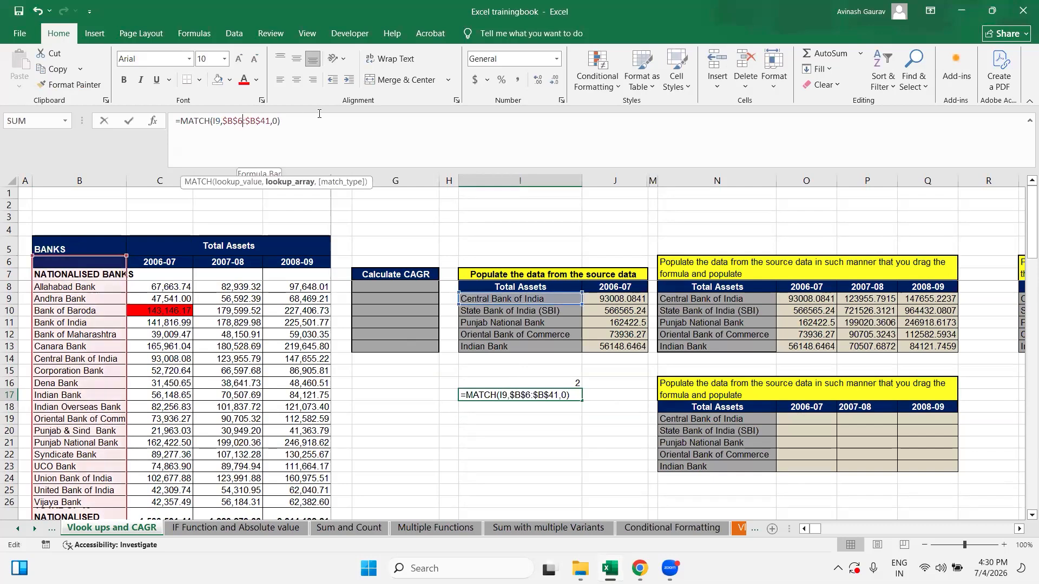
key(BackSpace)
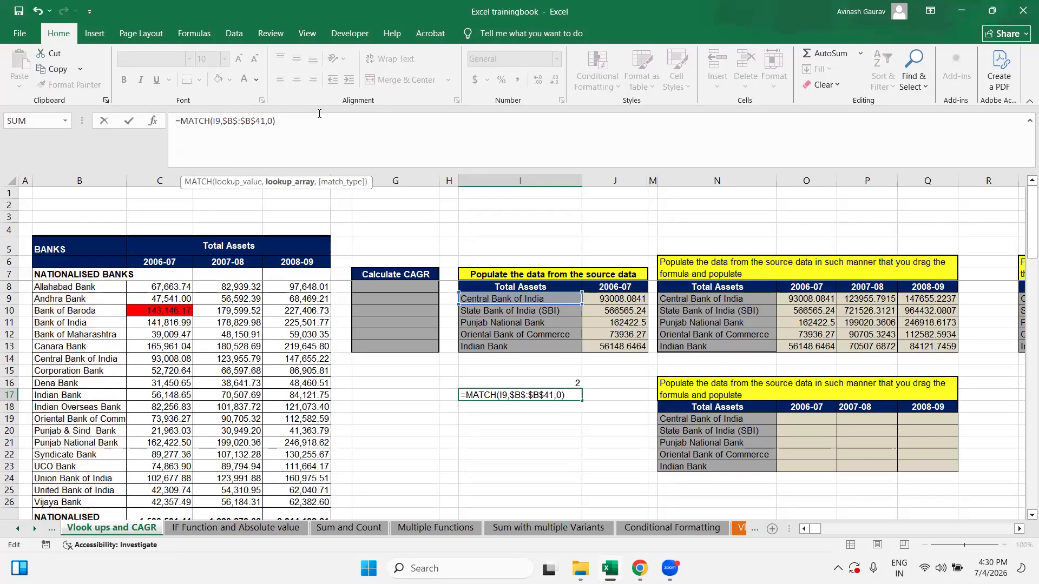
text(7)
key(Return)
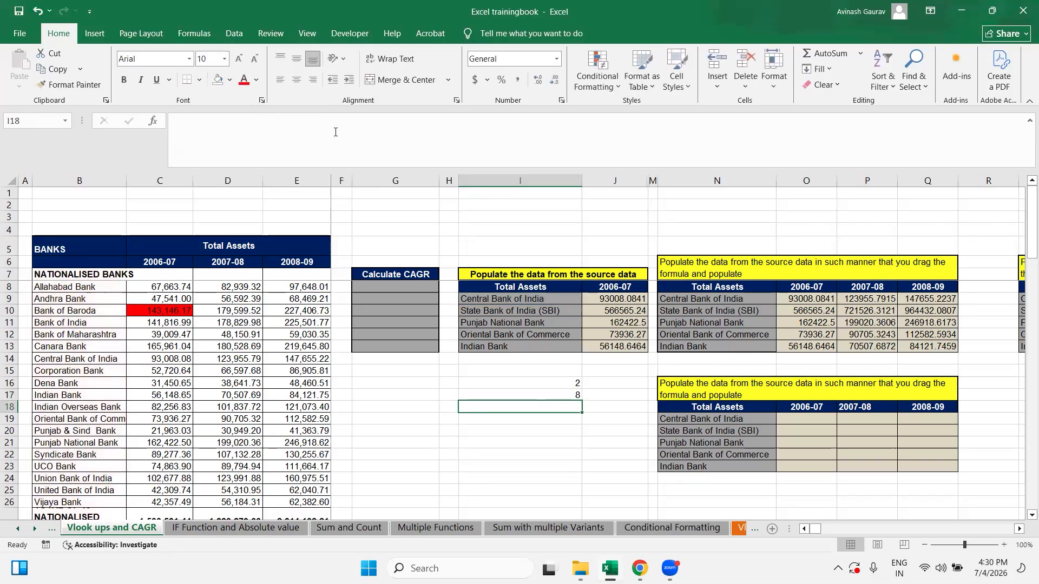
click(573, 392)
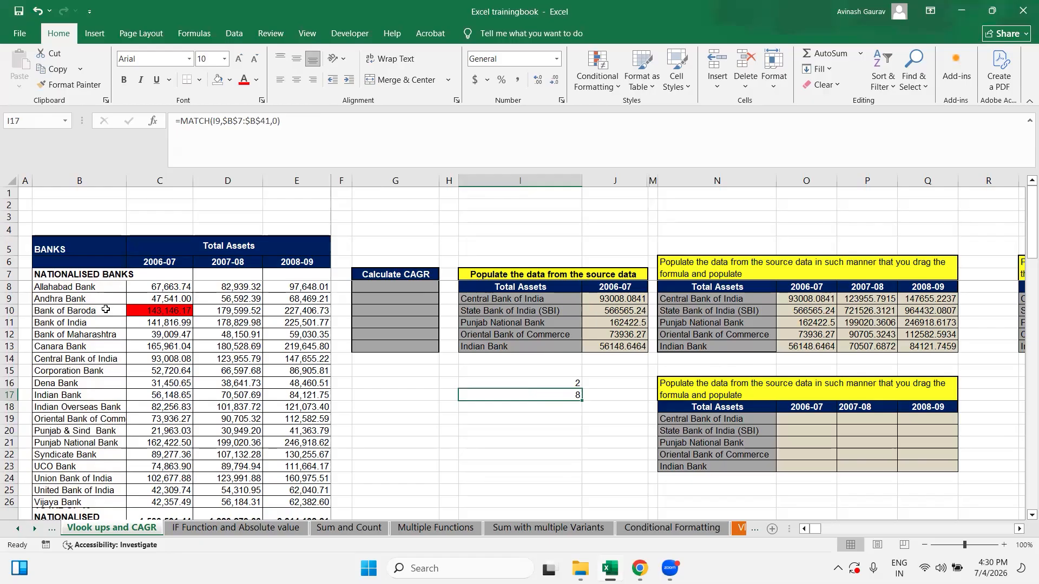
key(F2)
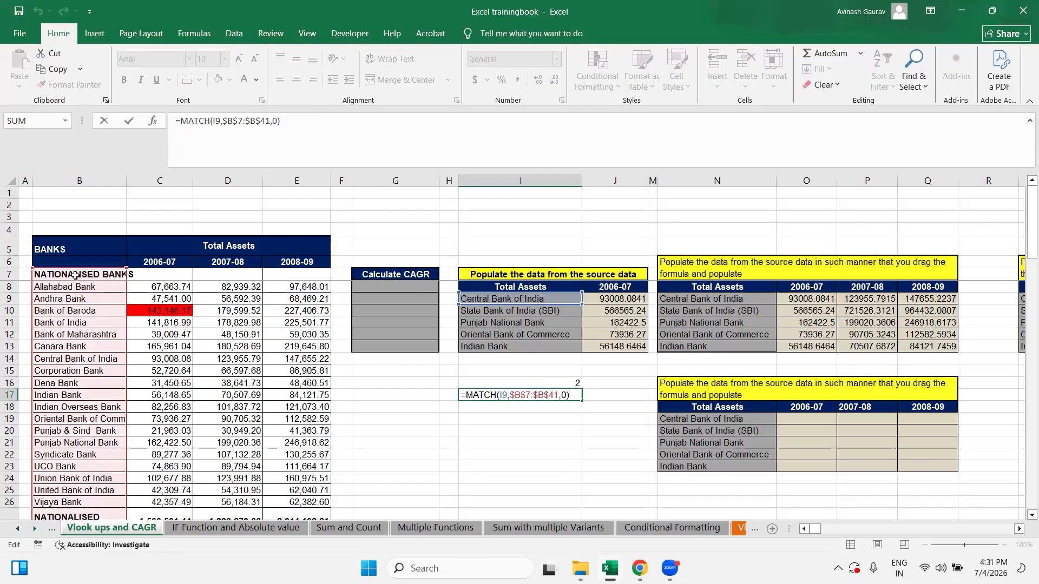
key(Escape)
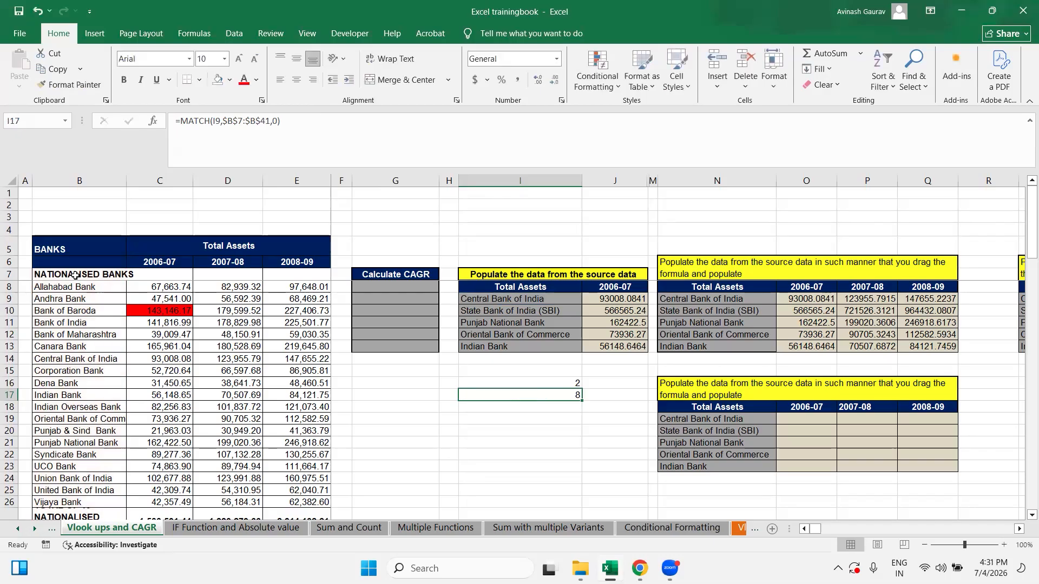
Restore the start of the I17 MATCH lookup array to $B$6.
click(240, 121)
key(BackSpace)
text(6)
key(Return)
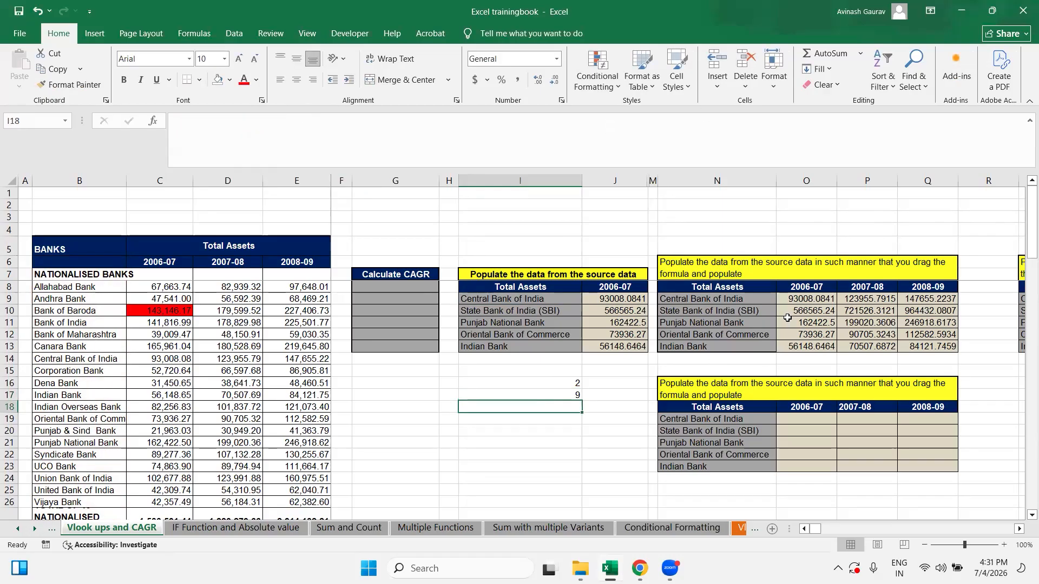
Examine the column index argument of the VLOOKUP formula in O9.
click(807, 304)
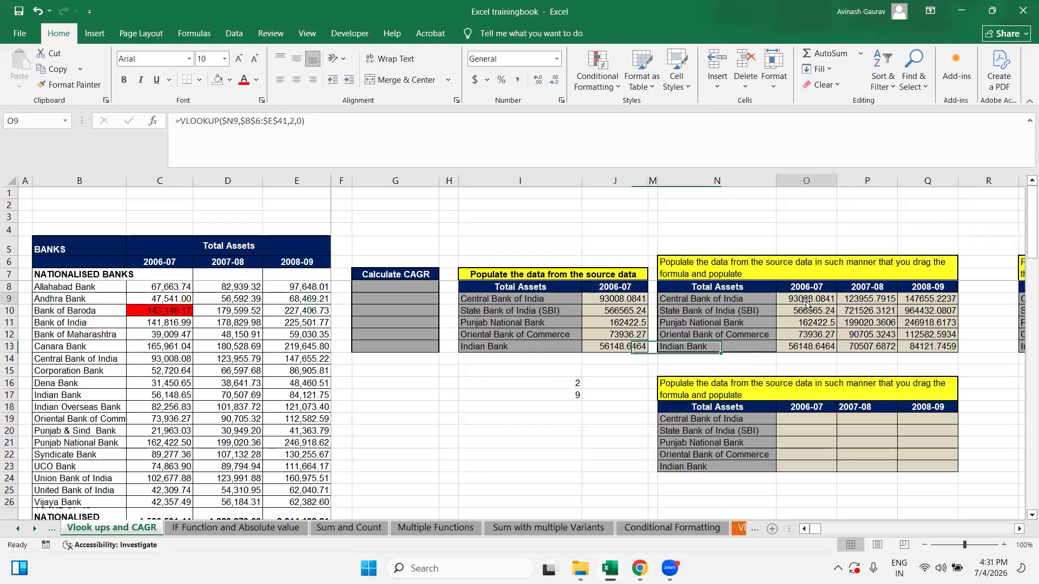
click(294, 121)
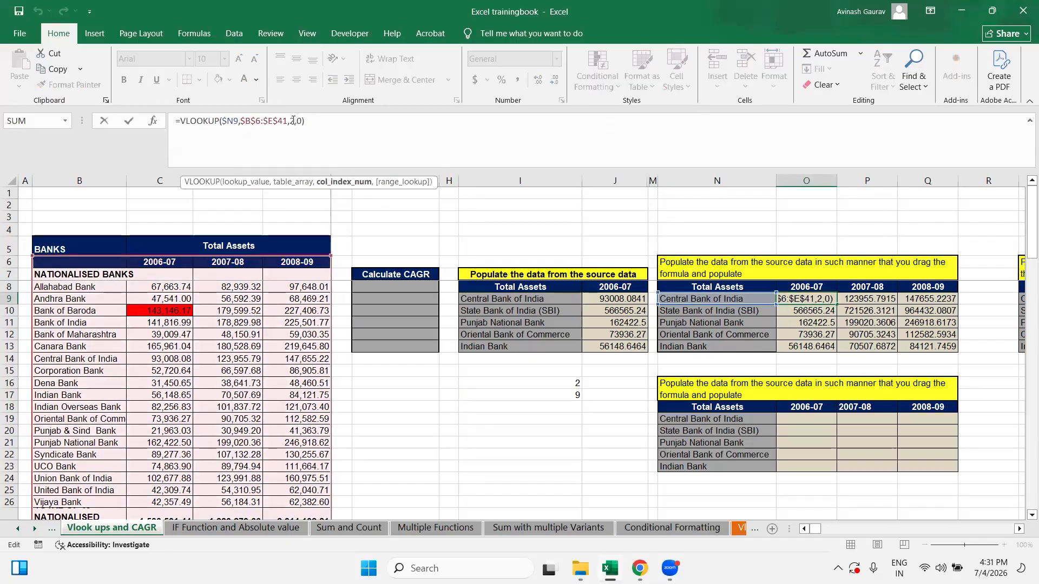
double_click(292, 121)
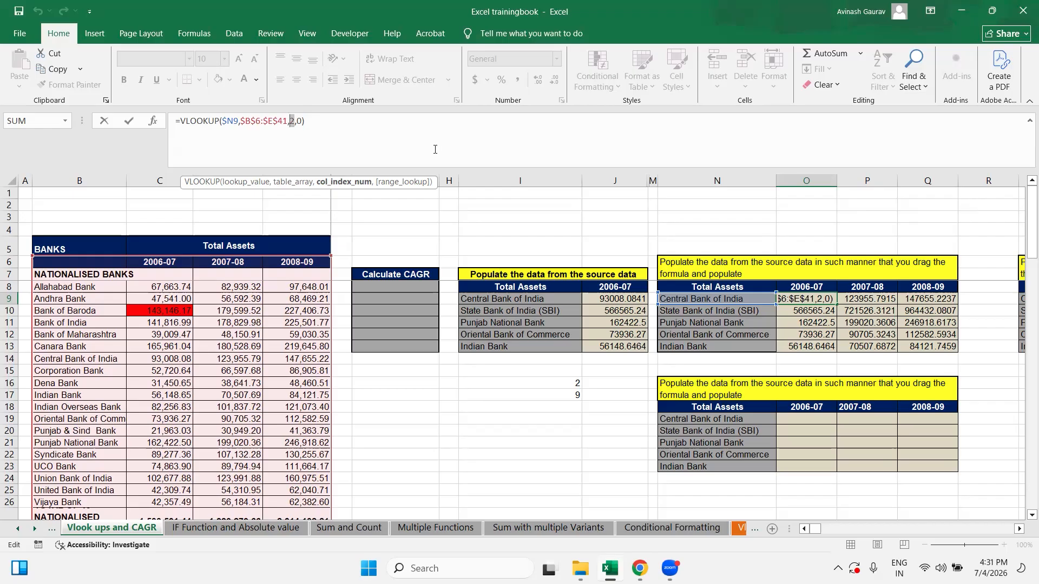
key(Return)
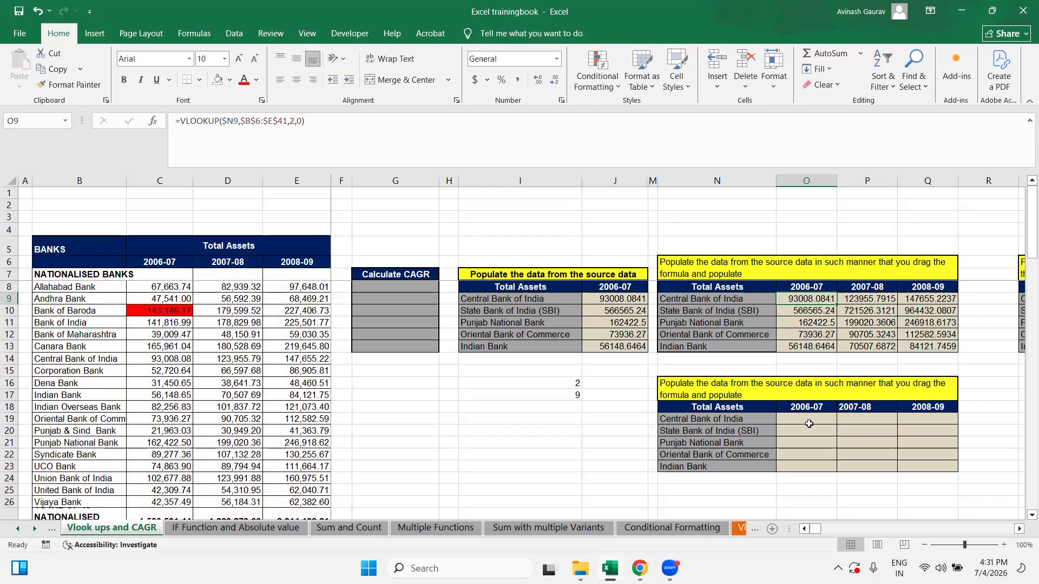
Start a VLOOKUP formula in O19 with the bank name $N19 as lookup value, locking only the column.
click(803, 421)
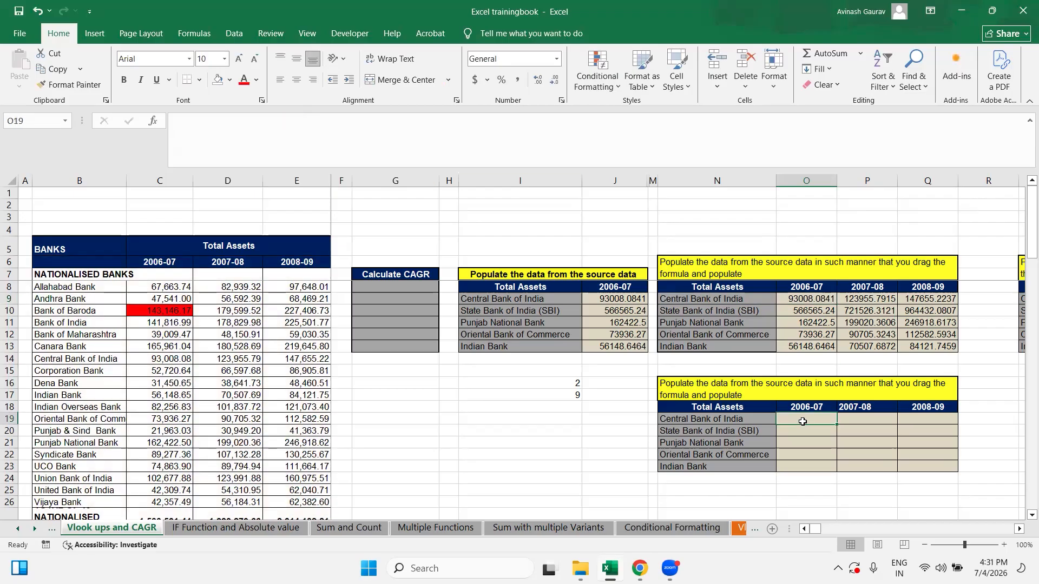
text(=VLOOKUP()
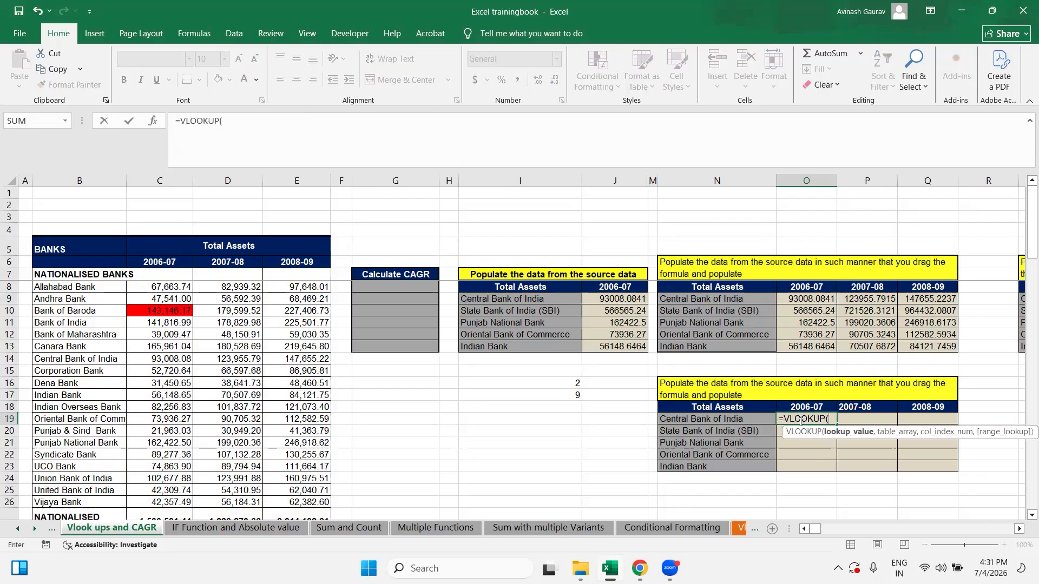
click(709, 418)
key(F4)
key(F4)
key(F4)
text(,)
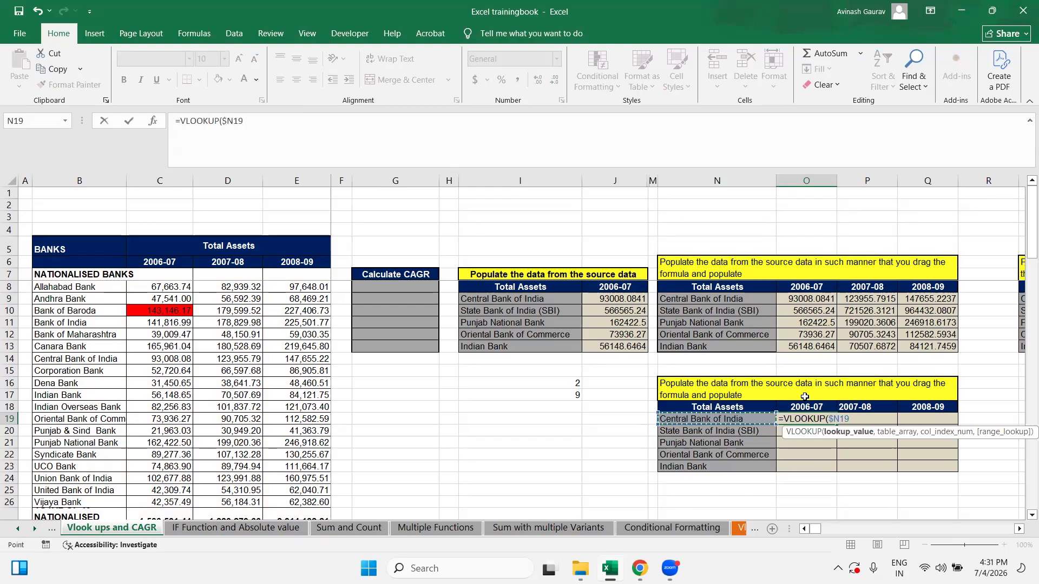
Use $B$6:$E$41 as the absolute table array of the O19 VLOOKUP formula.
click(60, 263)
key(shift+Right)
key(shift+Right)
key(shift+Right)
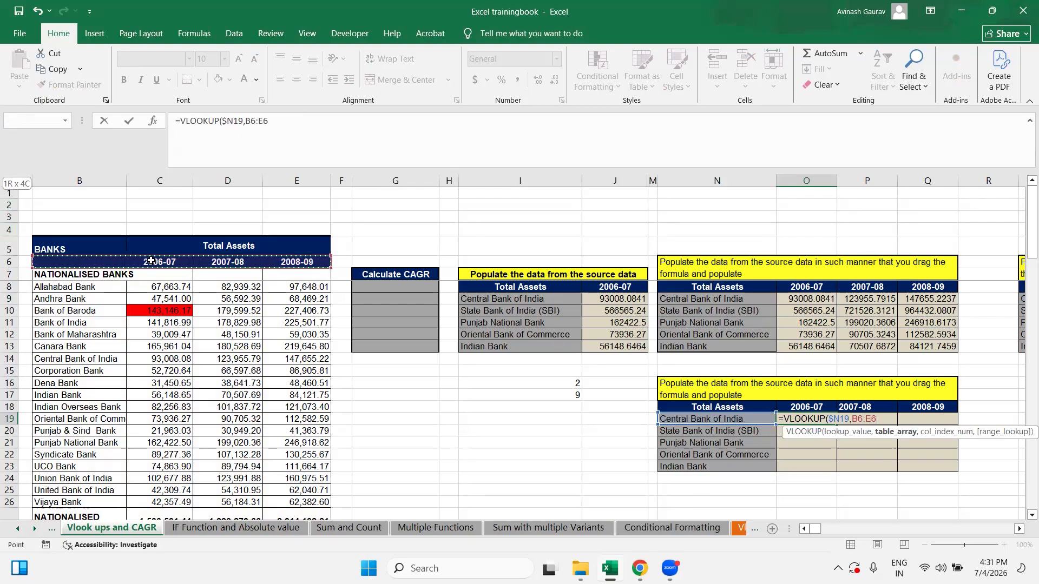
key(shift+Down)
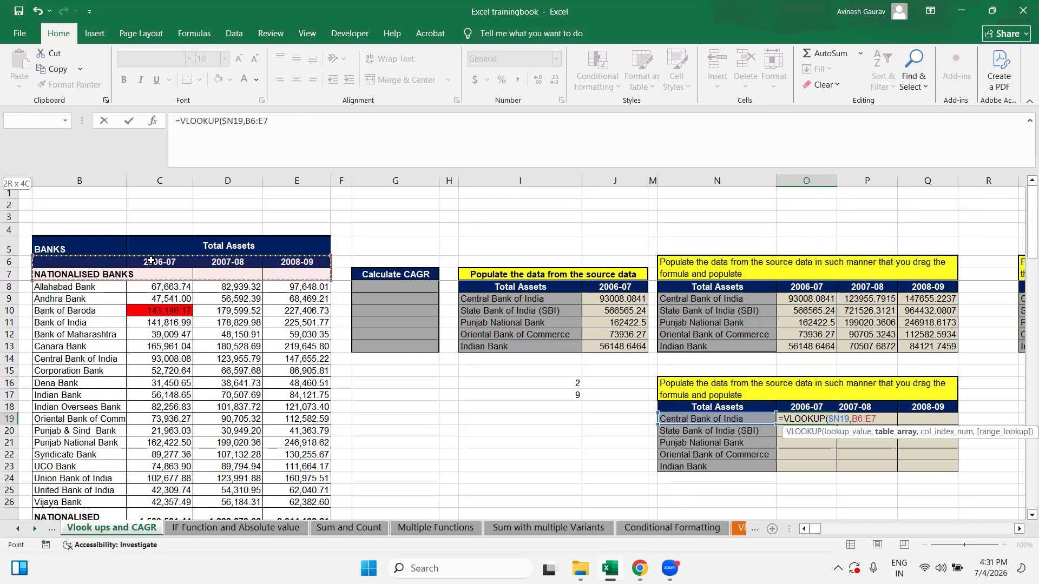
key(ctrl+shift+Down)
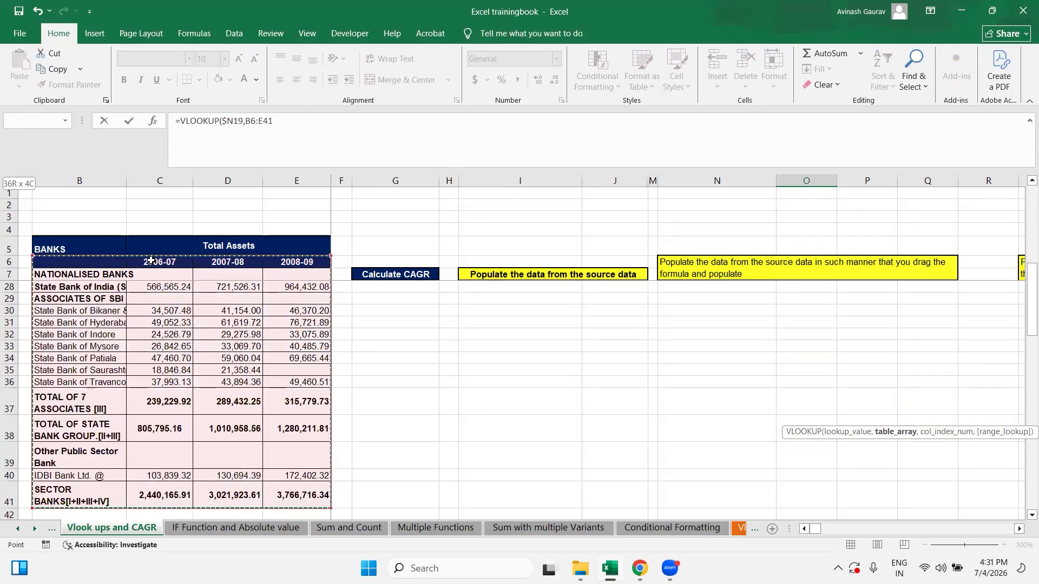
key(F4)
Nest a MATCH as the O19 VLOOKUP's column index, looking up the year in O$18 and starting its lookup array at B6.
text(,MATCH()
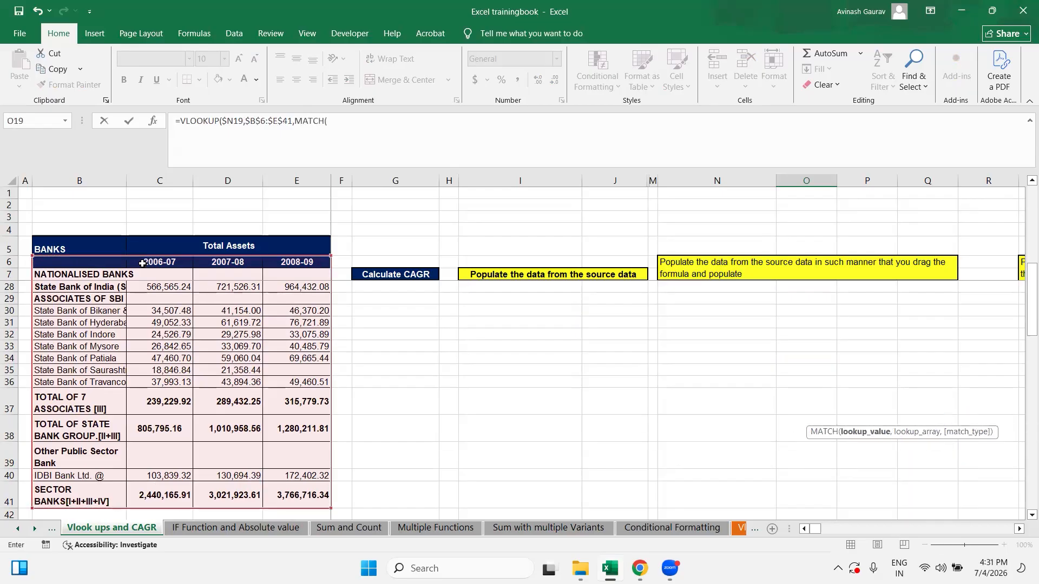
scroll(863, 410, up, 7)
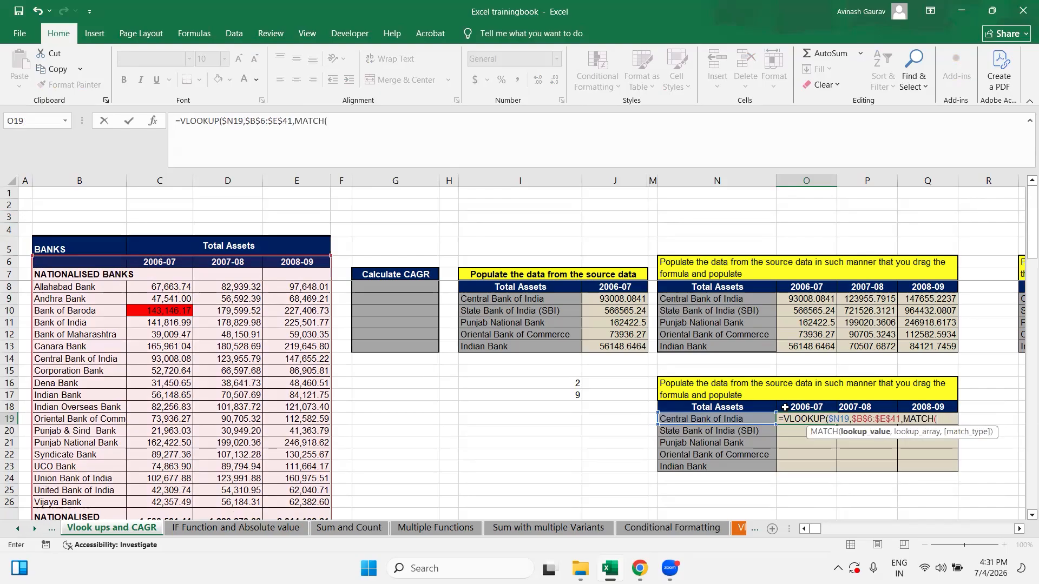
click(785, 406)
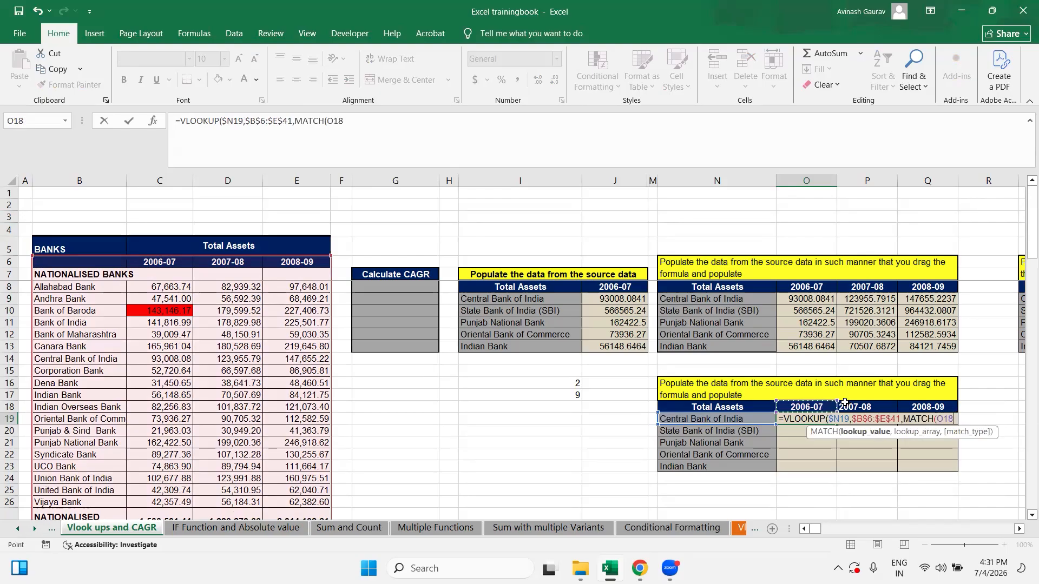
key(F4)
key(F4)
text(,)
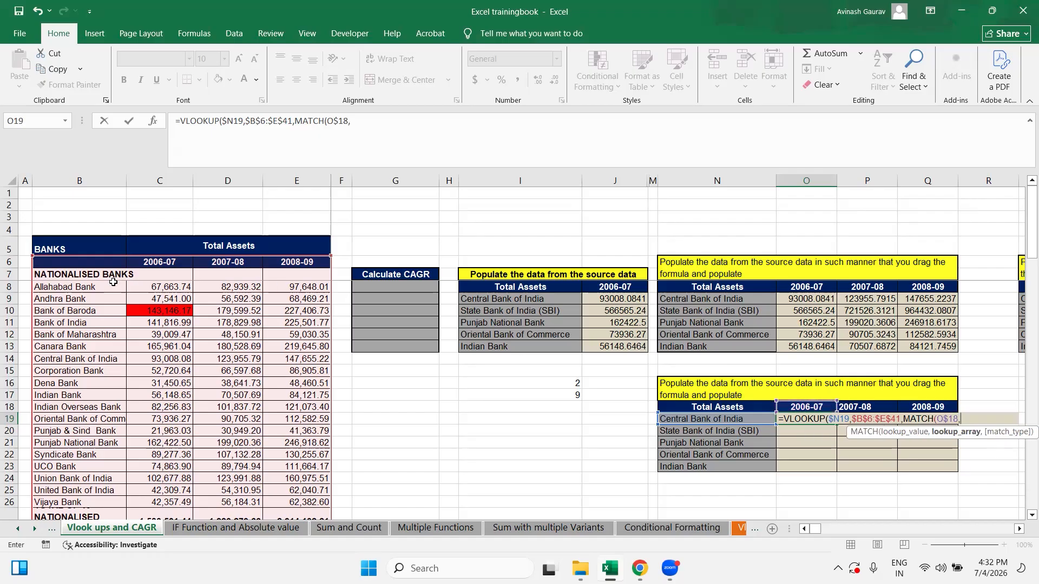
click(69, 266)
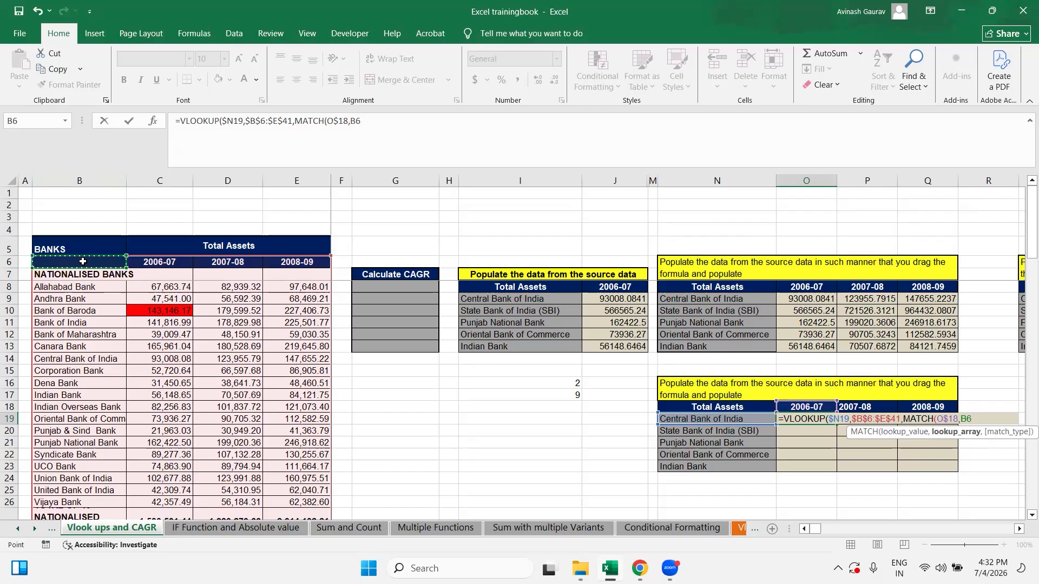
key(Right)
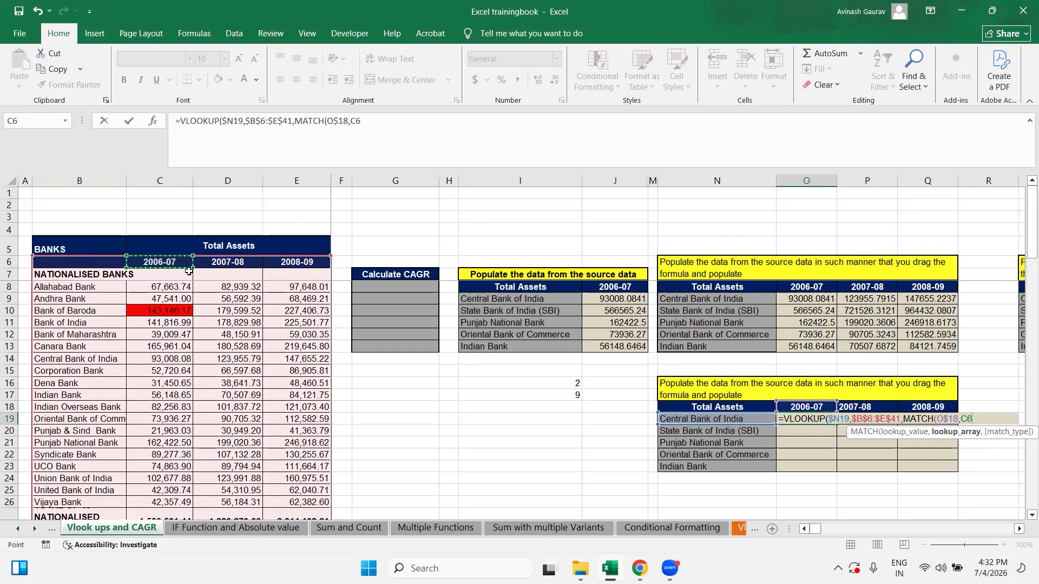
key(shift+Right)
key(shift+Right)
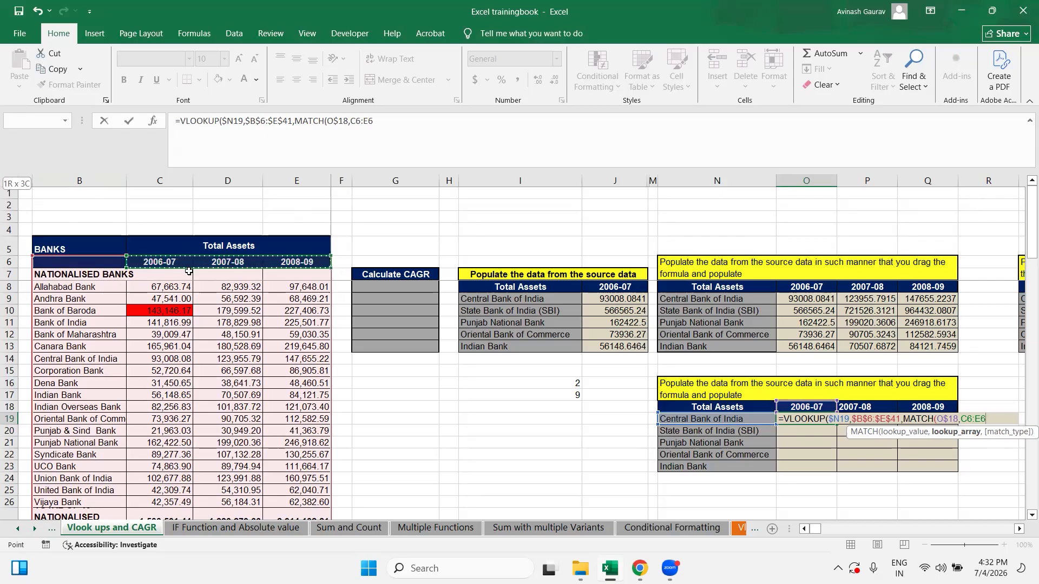
key(Left)
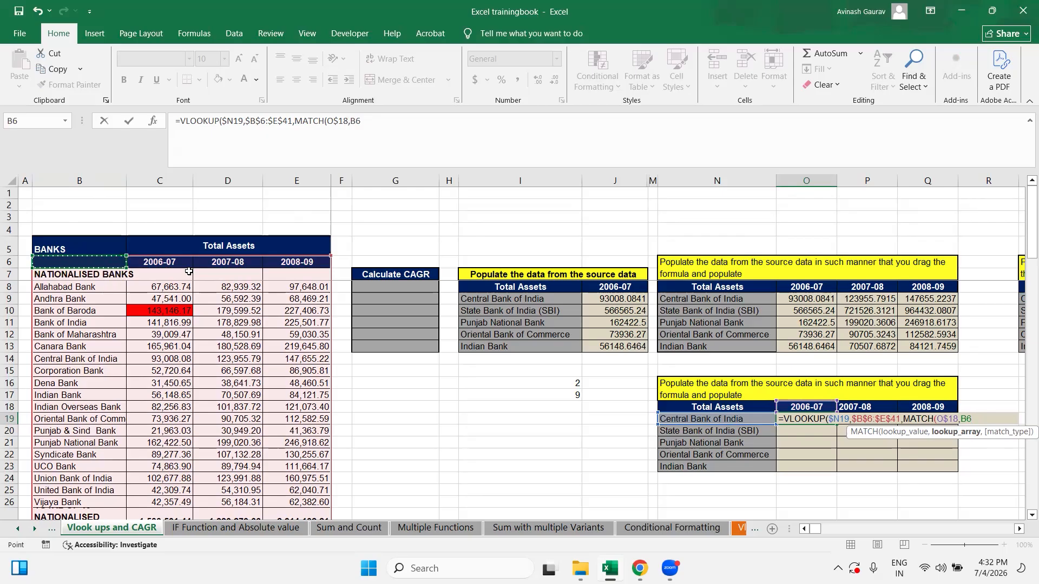
Extend the nested MATCH lookup array to absolute $B$6:$E$6, complete it with match type 0, and highlight the MATCH expression.
key(shift+Right)
key(shift+Right)
key(shift+Right)
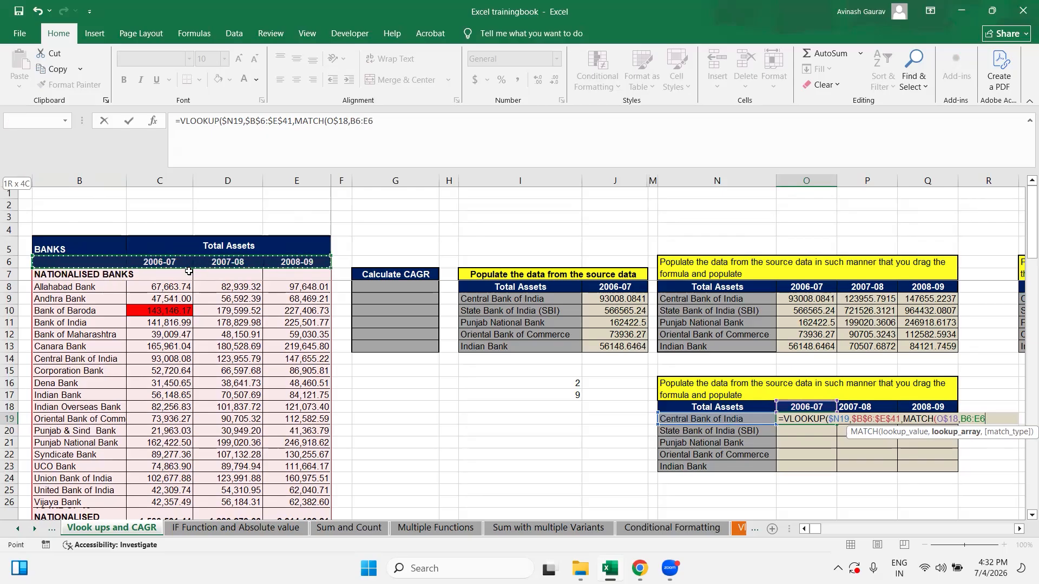
key(F4)
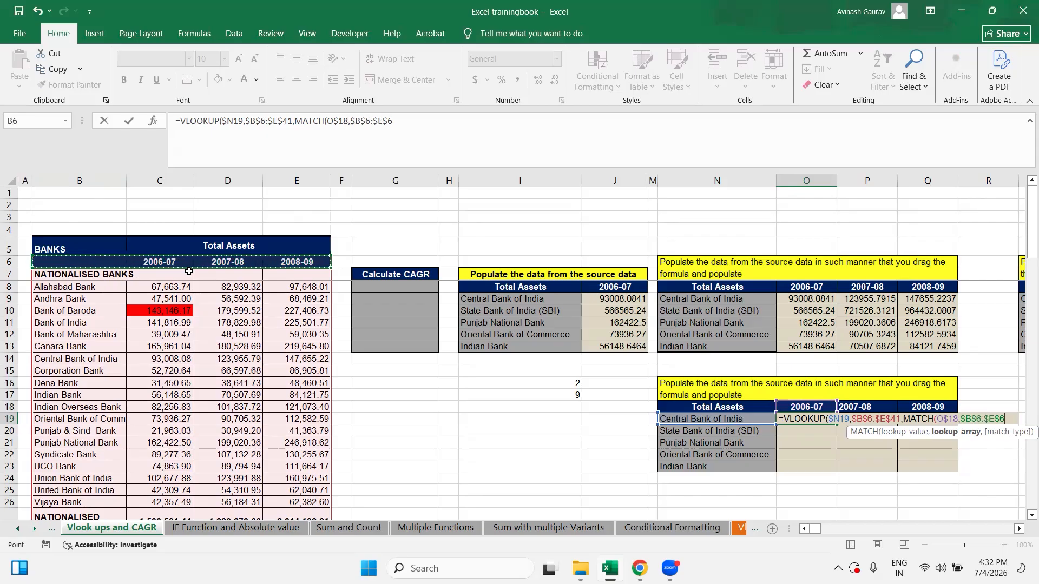
text(,)
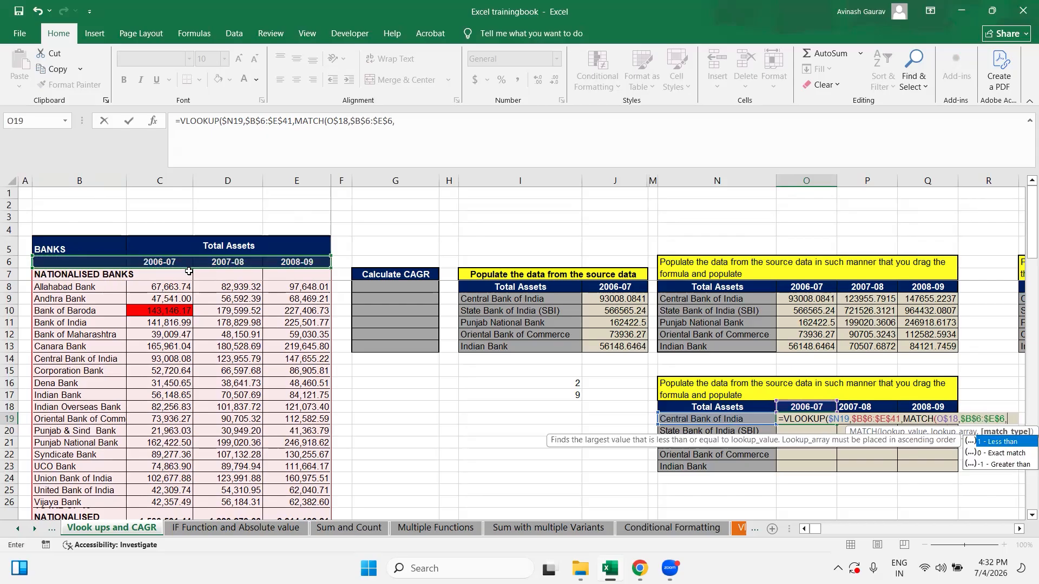
text(0))
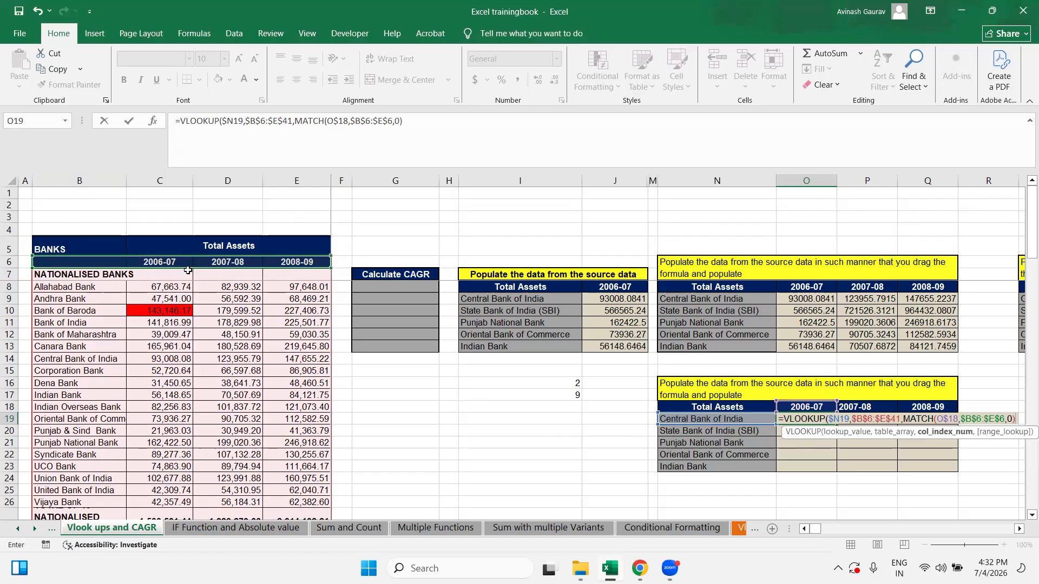
drag(295, 122, 358, 132)
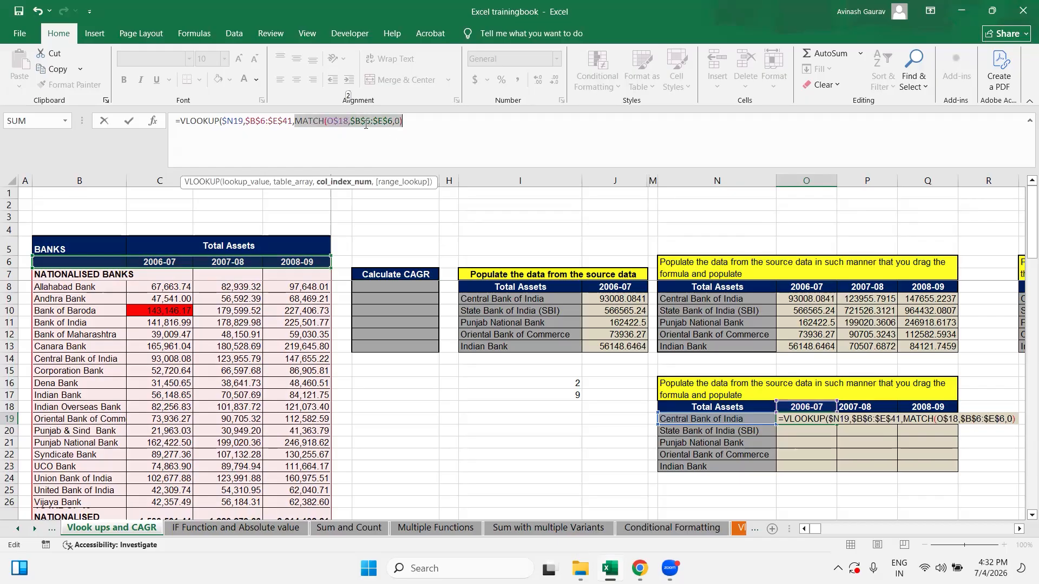
Complete the O19 VLOOKUP with range lookup 0 for an exact match and enter the formula.
click(410, 120)
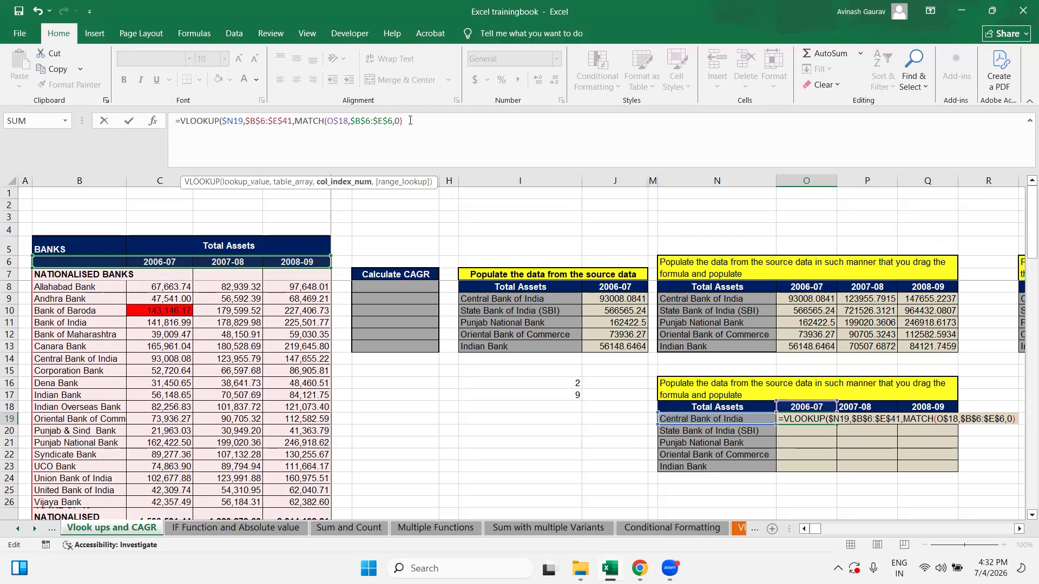
text(,0)
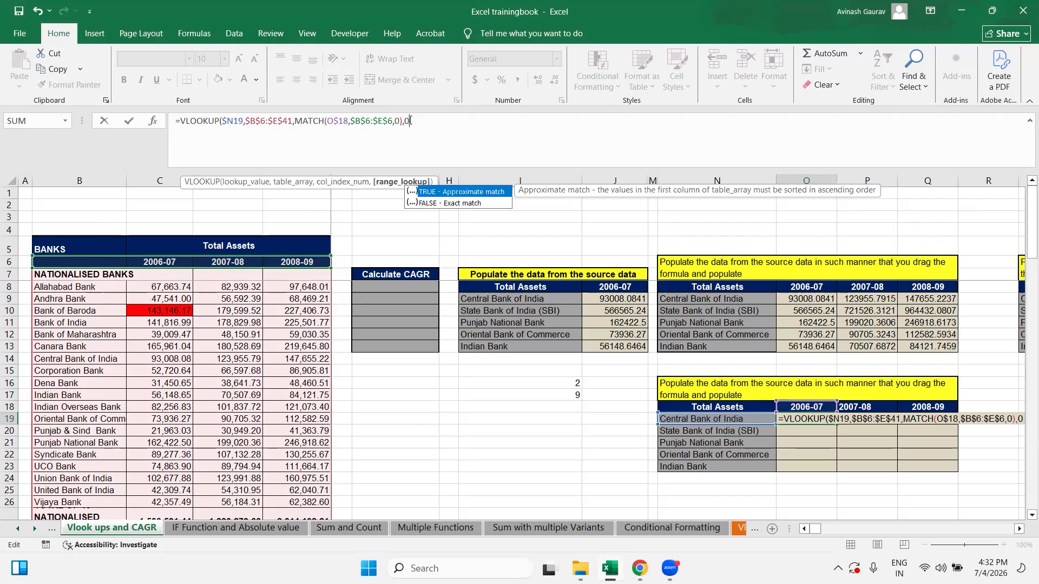
text())
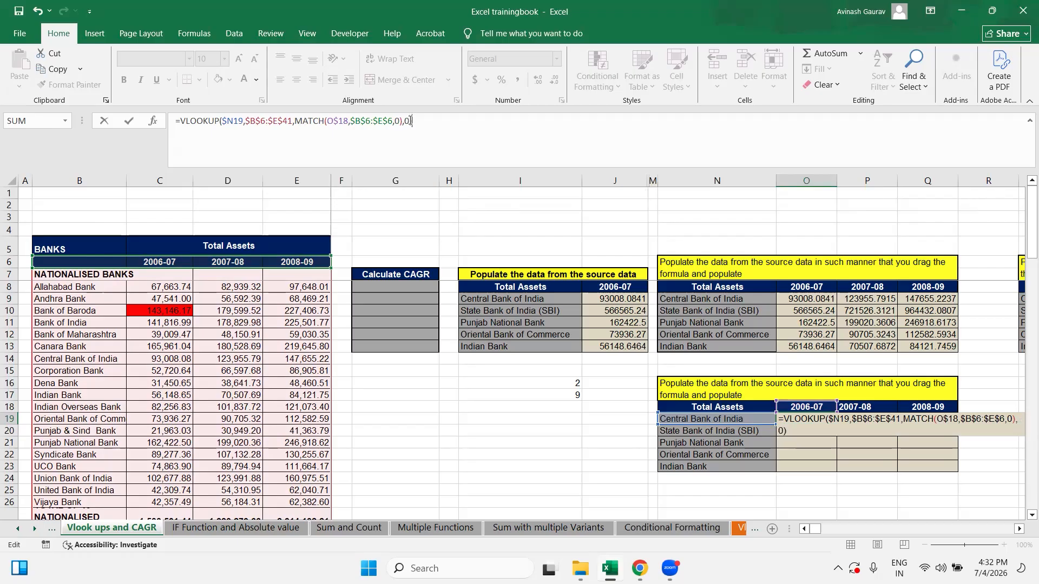
key(Return)
Copy the O19 formula across the whole table range O19:Q23.
key(Up)
key(ctrl+c)
key(shift+Down)
key(shift+Down)
key(shift+Down)
key(shift+Down)
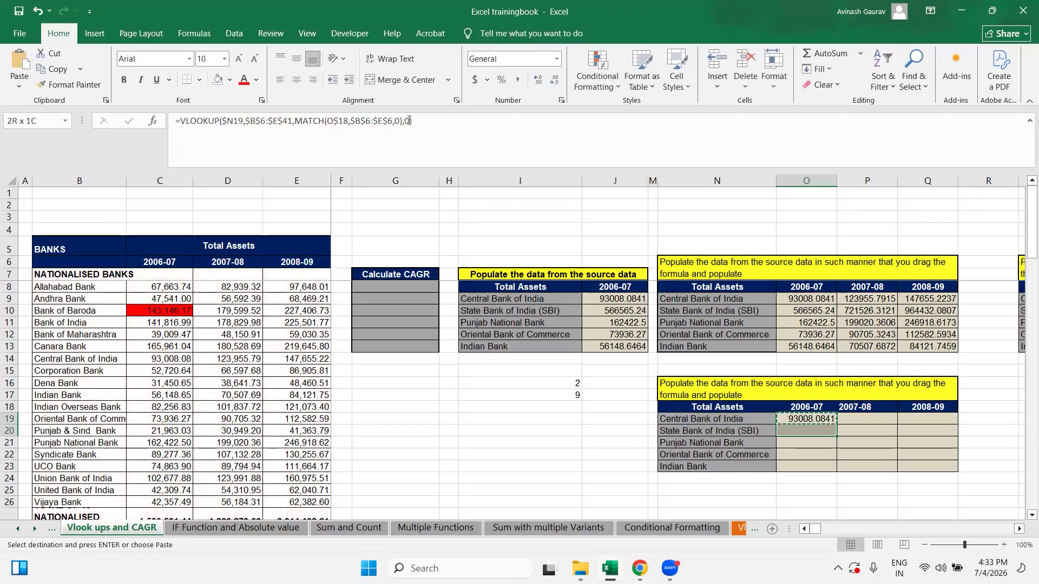
key(shift+Right)
key(shift+Right)
key(ctrl+v)
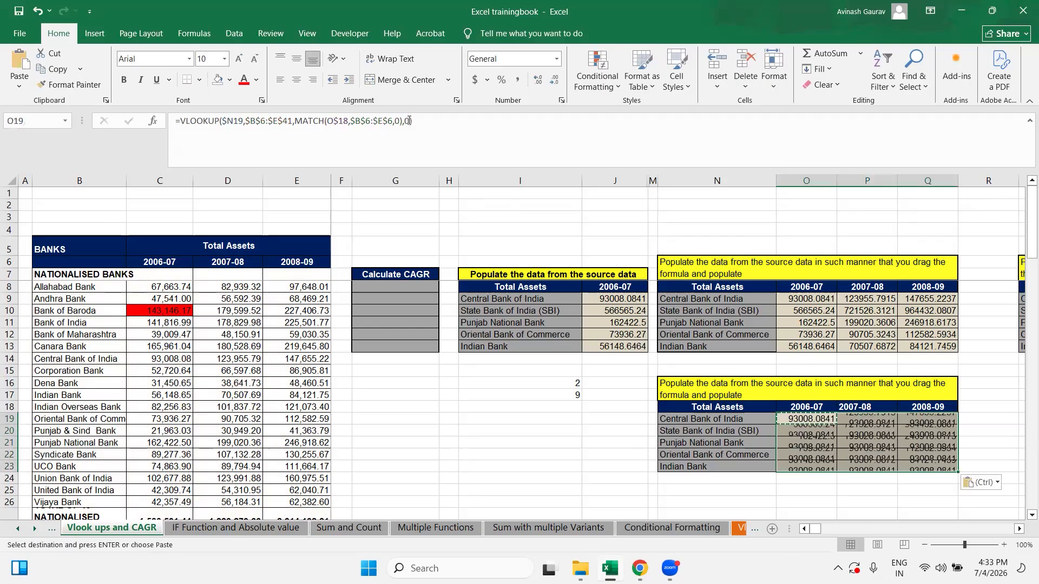
Compare the results in the upper table O9:Q13 with those in the lower table O19:Q23.
key(Up)
key(Up)
key(Up)
key(Up)
key(Up)
key(Up)
key(Up)
key(Up)
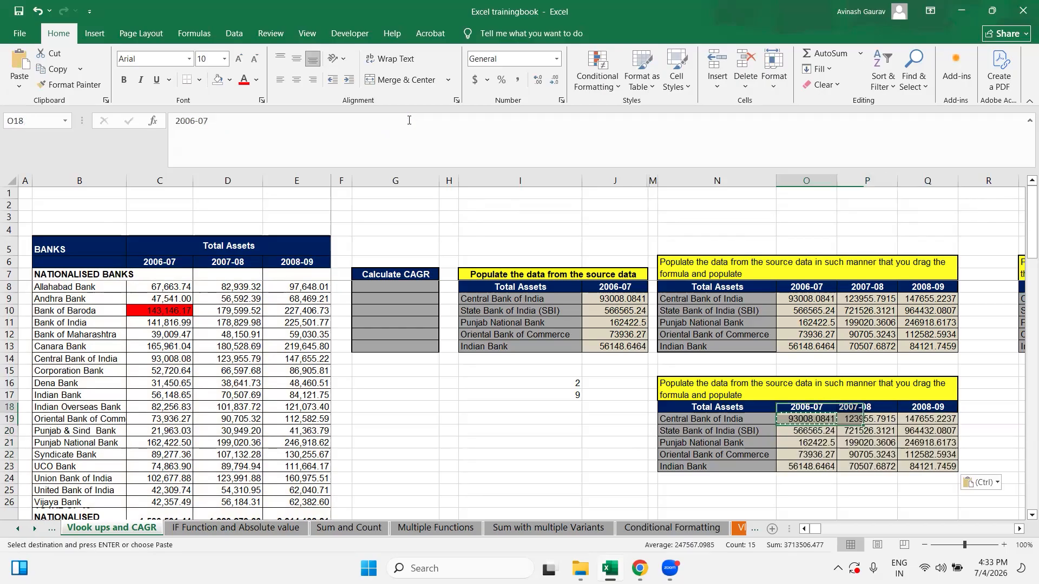
key(shift+Right)
key(shift+Right)
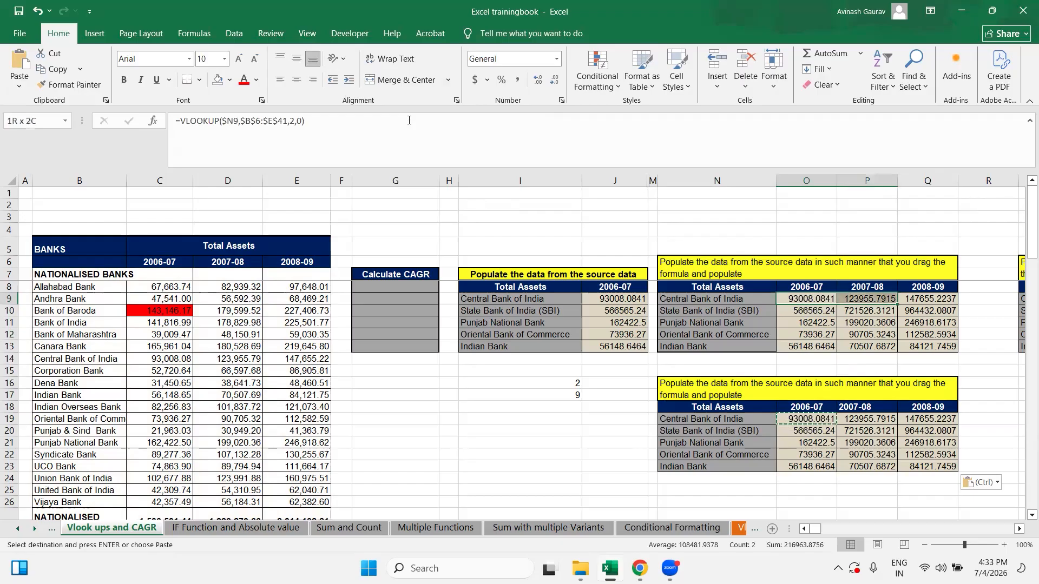
key(shift+Down)
key(shift+Down)
key(shift+Down)
key(shift+Down)
key(Down)
key(Down)
key(Down)
key(Down)
key(Down)
key(Down)
key(Down)
key(Down)
key(Down)
key(Down)
key(Down)
key(Down)
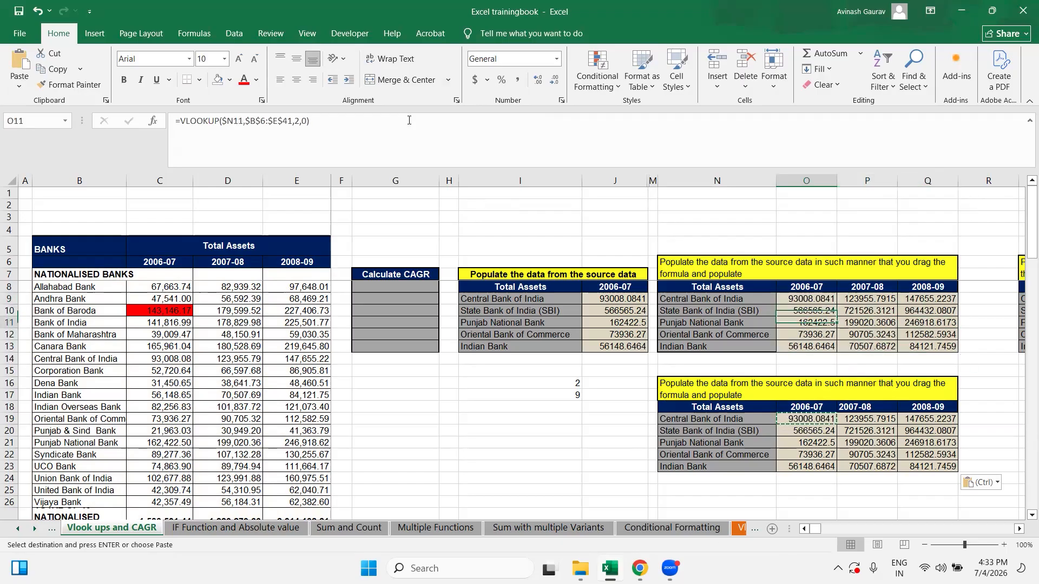
key(Up)
key(Up)
key(shift+Down)
key(shift+Down)
key(shift+Down)
key(shift+Down)
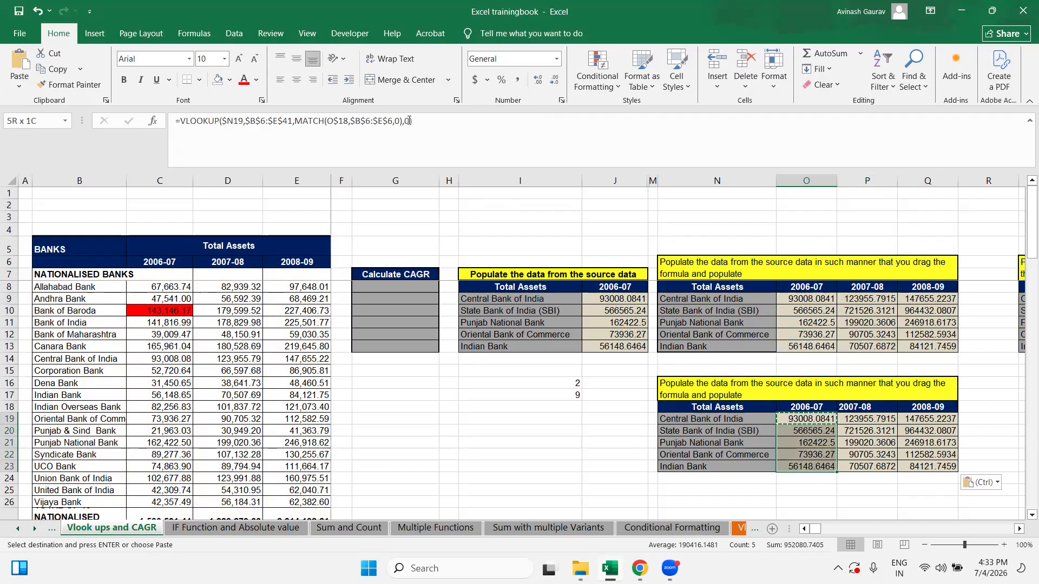
key(shift+Right)
key(shift+Right)
Check the fixed column index in the O9 formula against the MATCH-based formulas of the lower table.
key(Up)
key(Up)
key(Up)
key(Up)
key(Up)
key(Up)
key(Up)
key(Up)
key(Up)
key(Up)
key(Up)
key(Up)
key(Up)
key(Up)
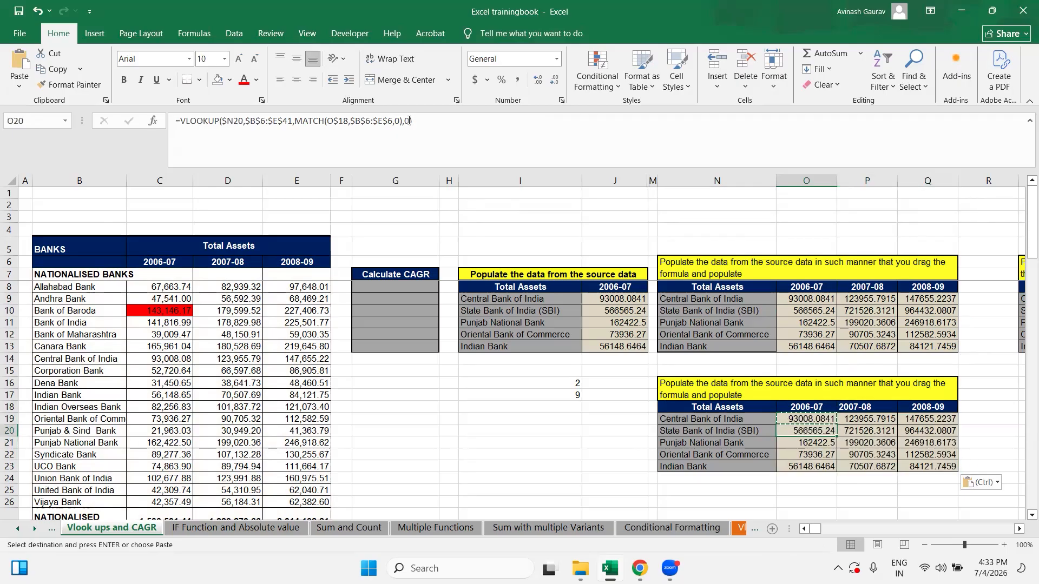
key(Down)
key(Down)
key(Down)
key(Down)
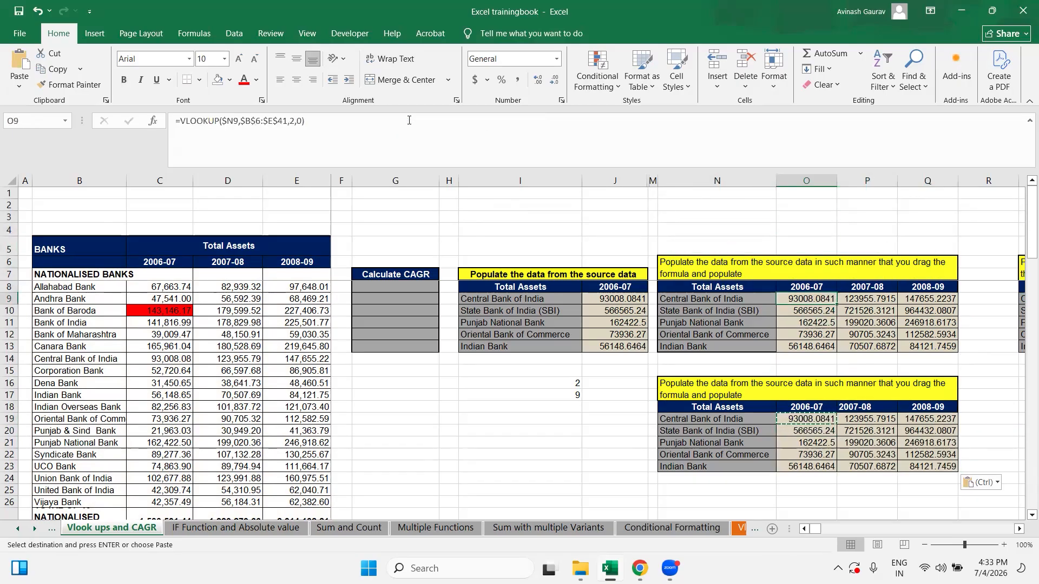
Examine the populated lower table, from the bank names in column N across the results in O19:Q23.
key(Right)
key(Right)
key(Down)
key(Down)
key(Down)
key(Down)
key(Down)
key(Down)
key(Down)
key(Down)
key(Down)
key(Down)
key(Down)
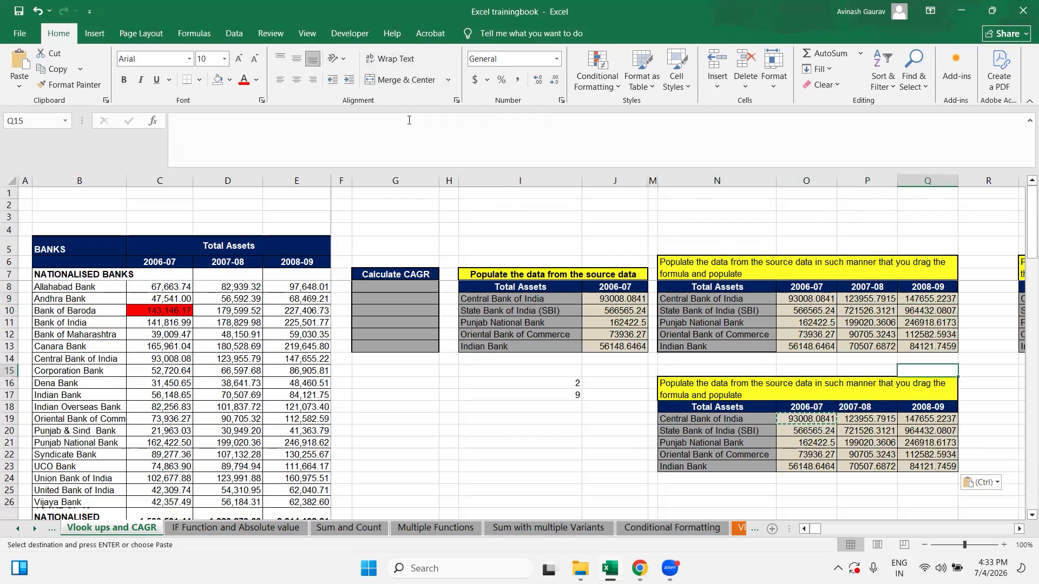
key(Left)
key(Left)
key(Left)
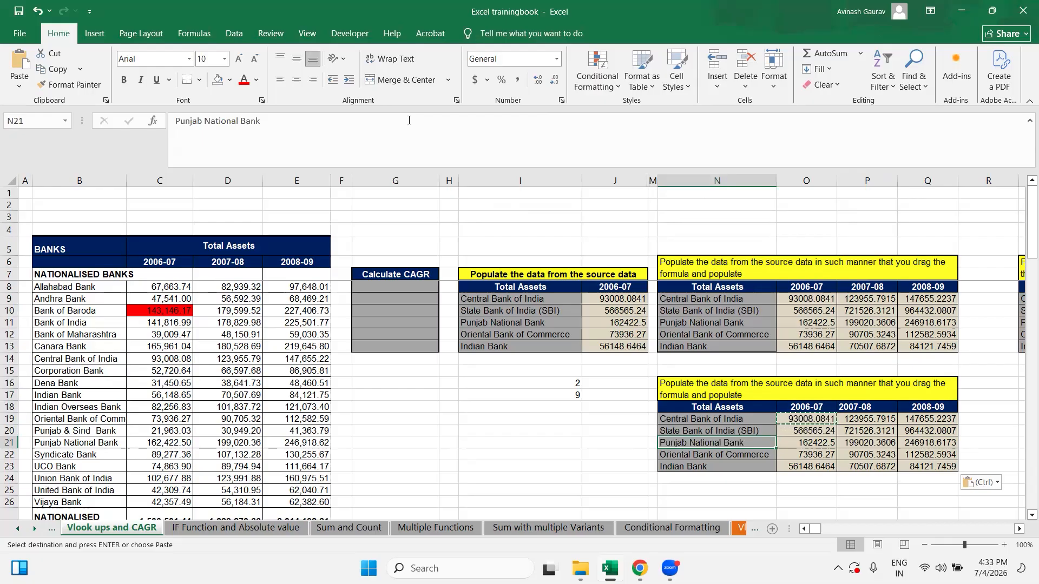
key(Up)
key(Up)
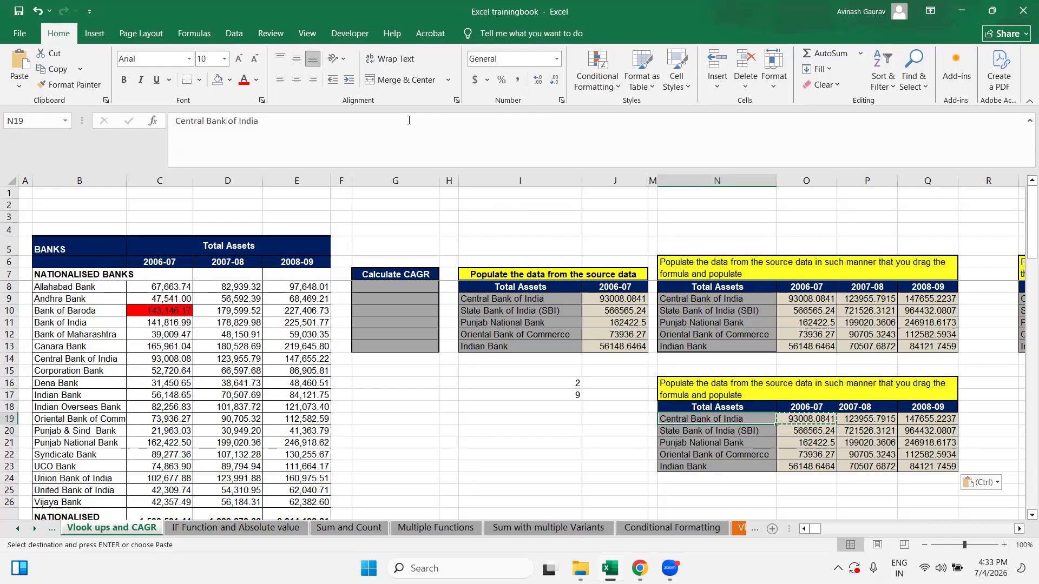
key(Right)
key(shift+Right)
key(shift+Right)
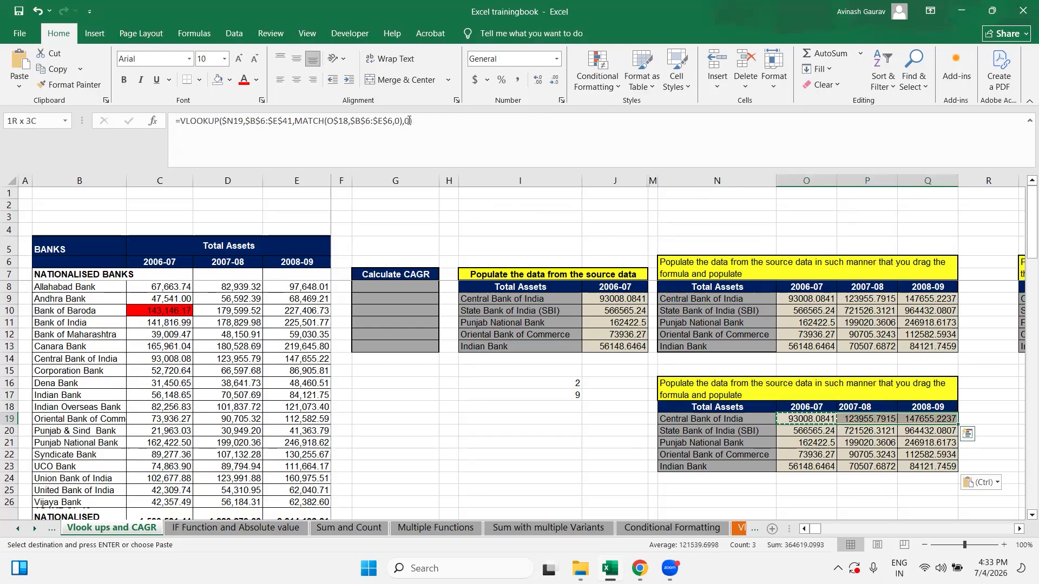
key(shift+Down)
key(shift+Down)
key(shift+Down)
key(shift+Down)
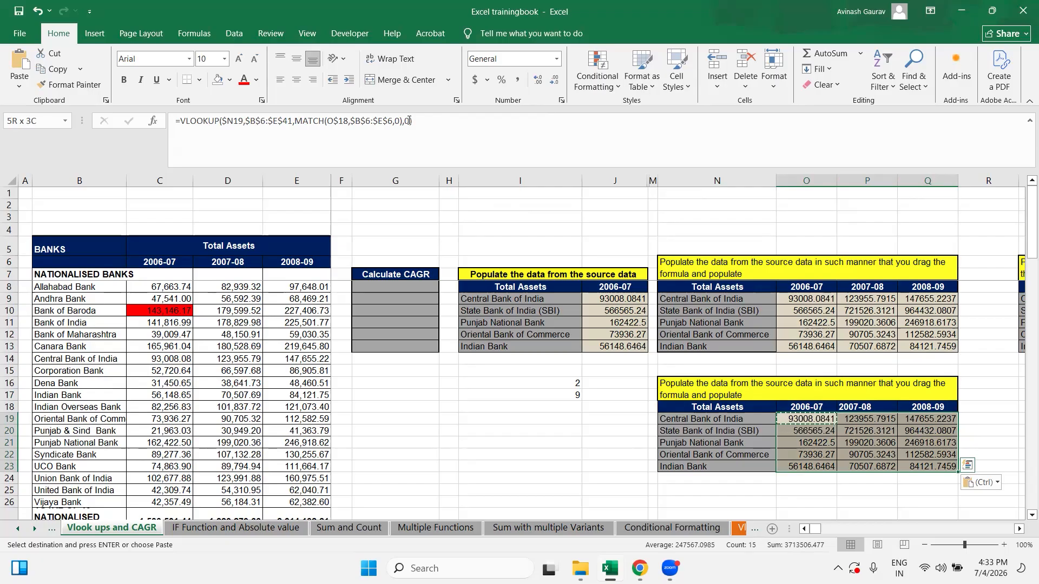
Delete the two practice MATCH results in I16:I17.
key(Left)
key(Left)
key(Up)
key(Up)
key(Up)
key(Left)
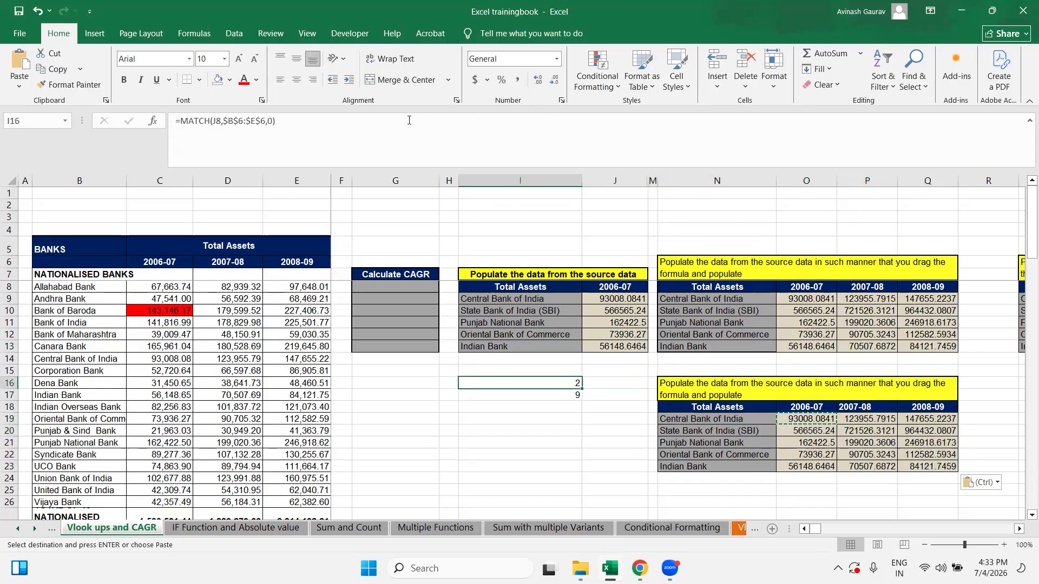
key(shift+Down)
key(Delete)
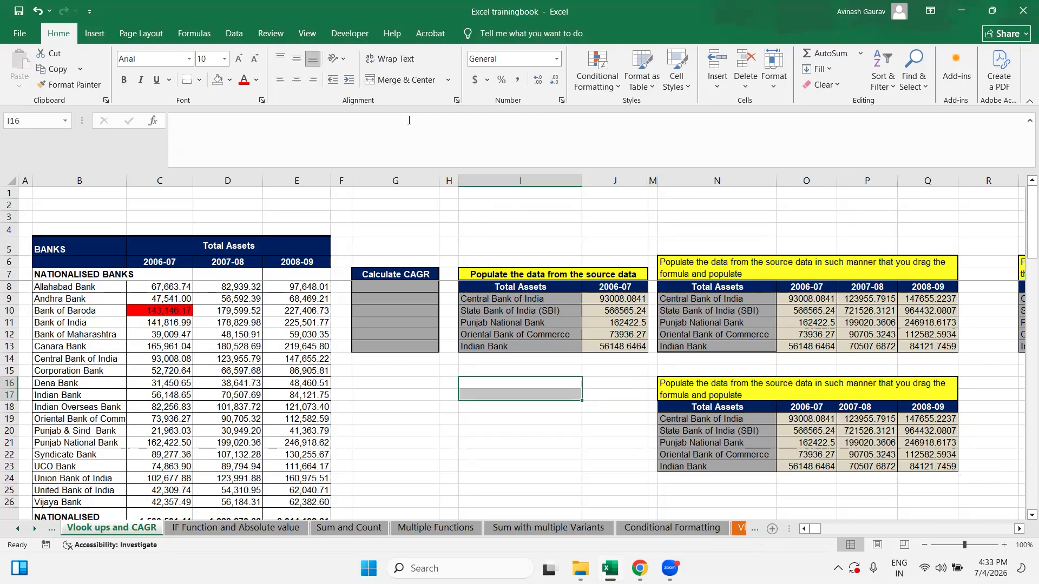
Return to cell O19 to show its combined VLOOKUP and MATCH formula.
key(Right)
key(Right)
key(Right)
key(Right)
key(Right)
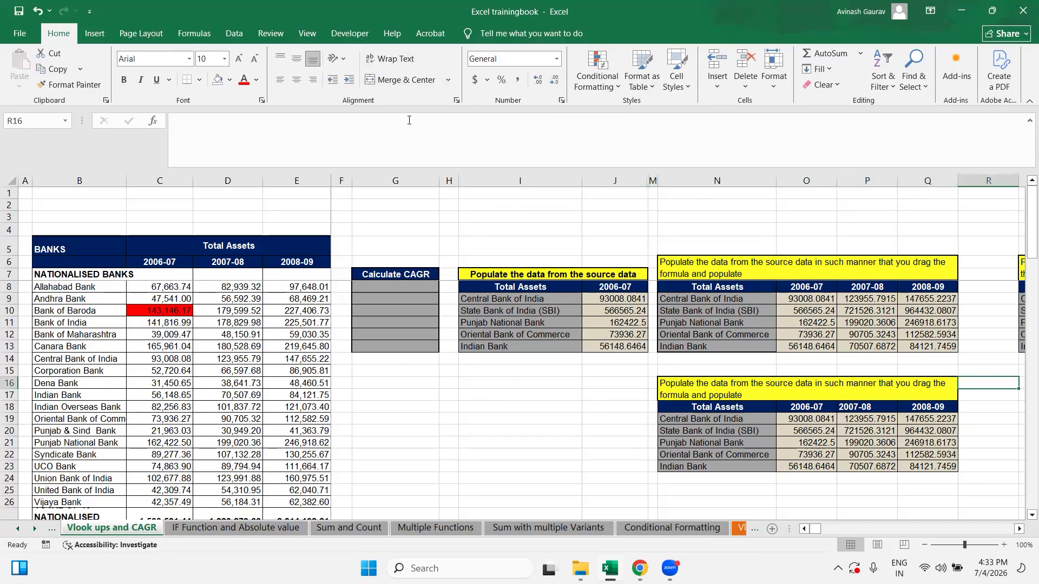
key(Down)
key(Down)
key(Left)
key(Left)
key(Left)
key(Left)
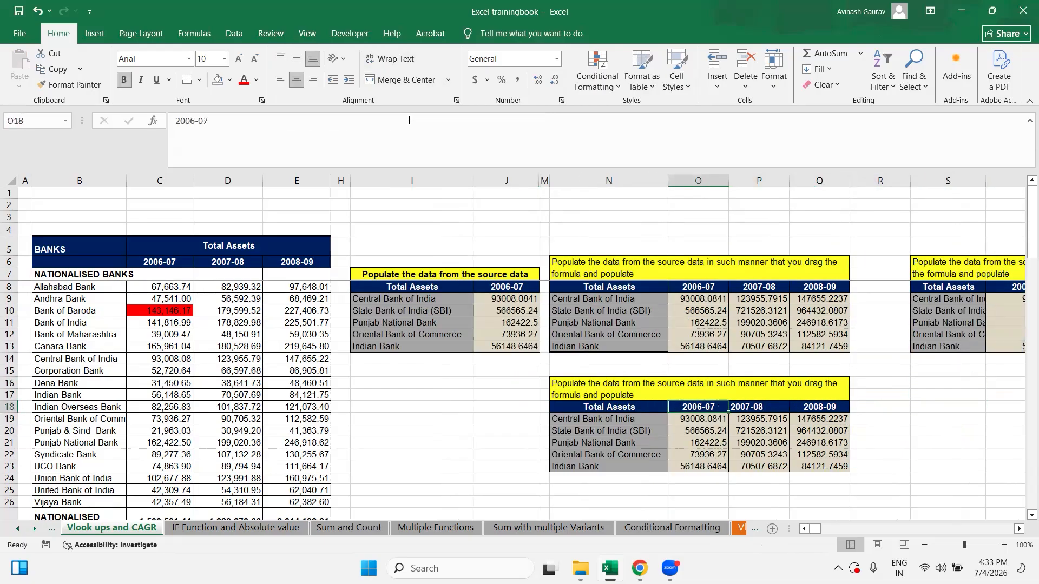
key(Down)
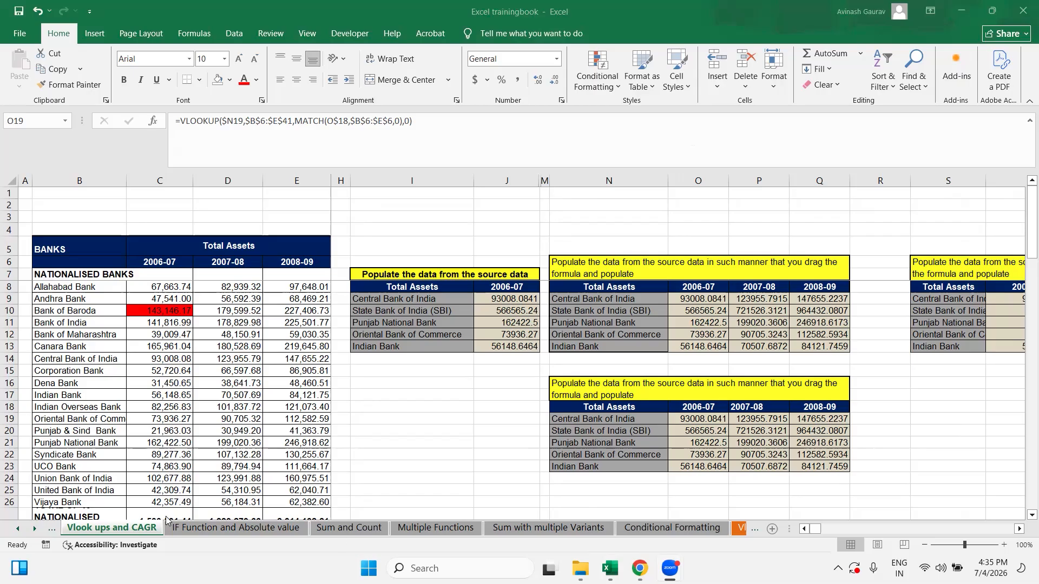
Go back through the earlier worksheets to Arranging and examine the multiplication tables on the Cell Freezing sheet.
key(ctrl+Page_Up)
key(ctrl+Page_Up)
key(ctrl+Page_Up)
key(ctrl+Page_Up)
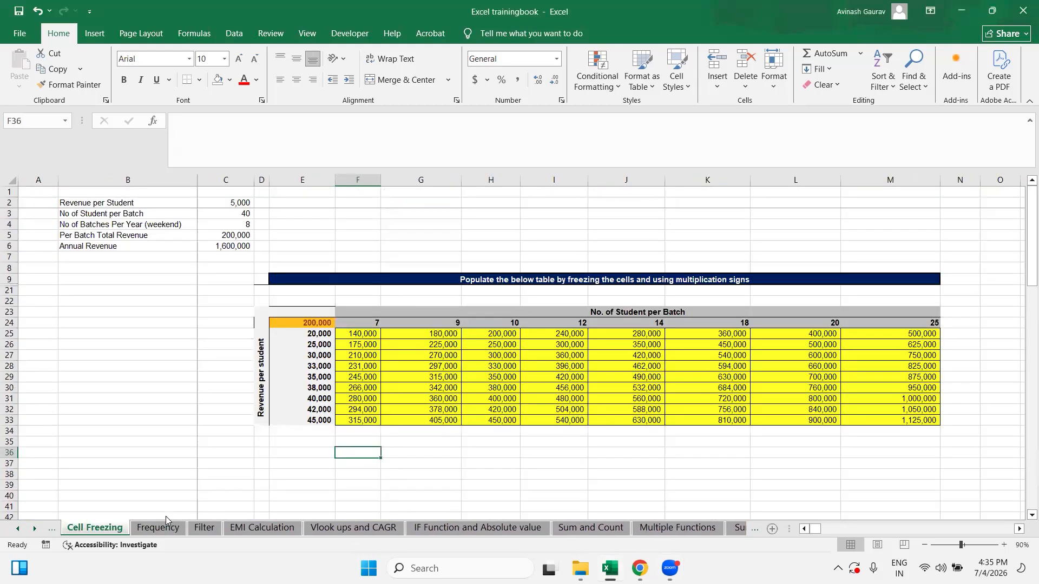
key(ctrl+Page_Up)
click(138, 529)
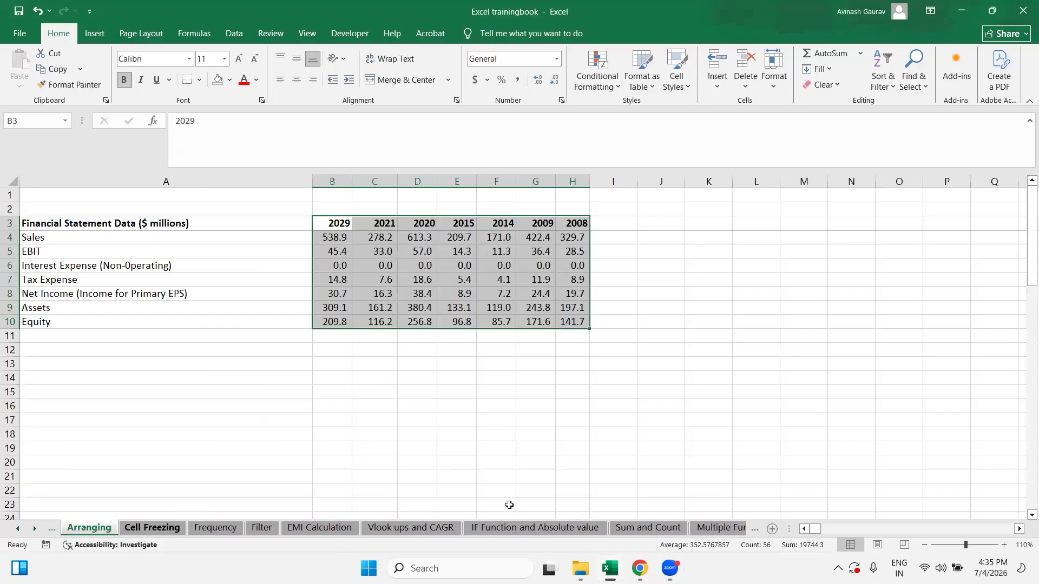
scroll(469, 480, down, 10)
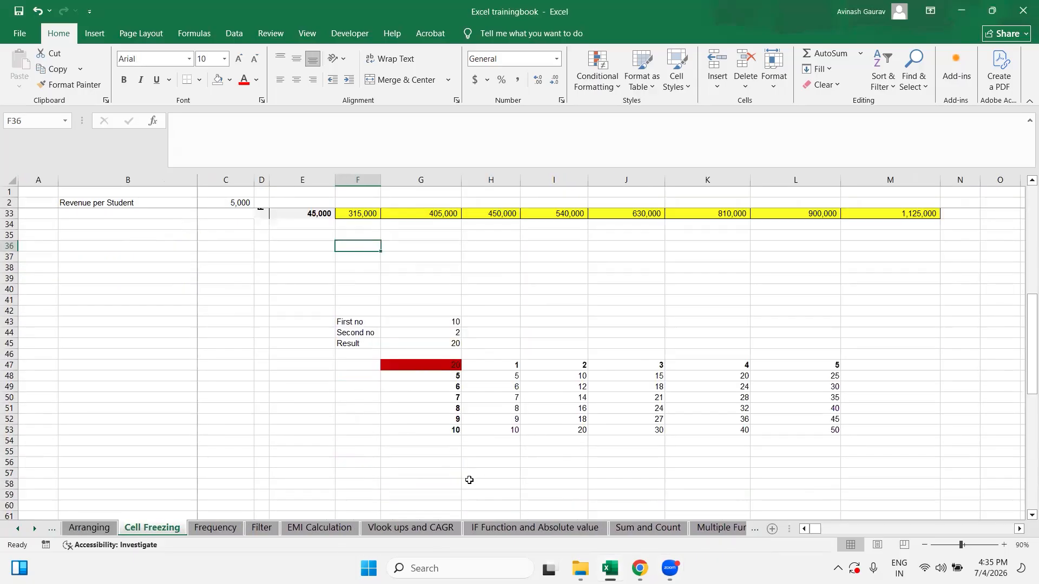
scroll(469, 479, up, 4)
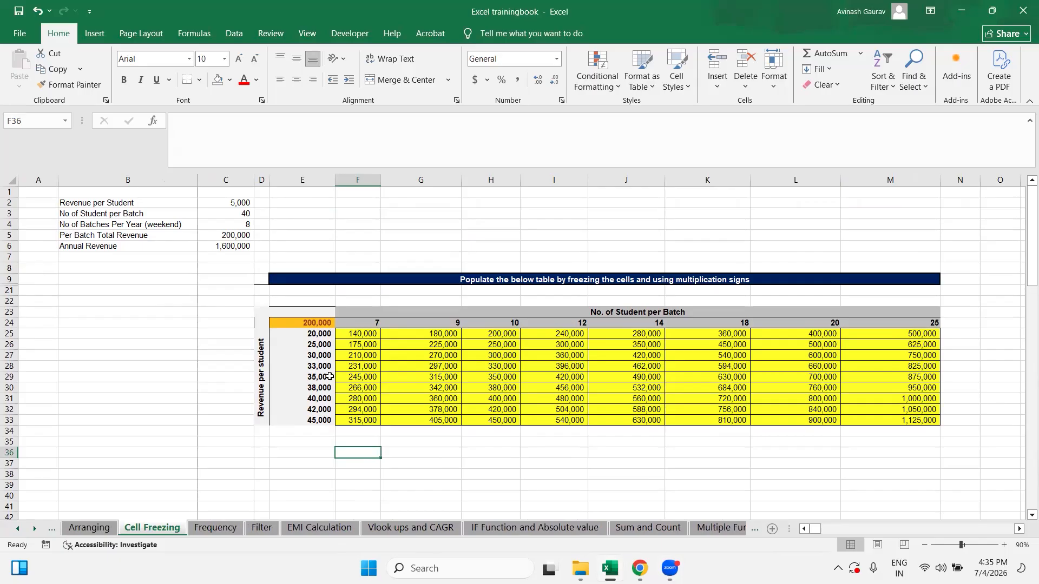
Look through the Frequency, Filter, EMI Calculation, Vlook ups and CAGR, IF Function and Absolute value, Sum and Count, and Multiple Functions sheets.
click(219, 529)
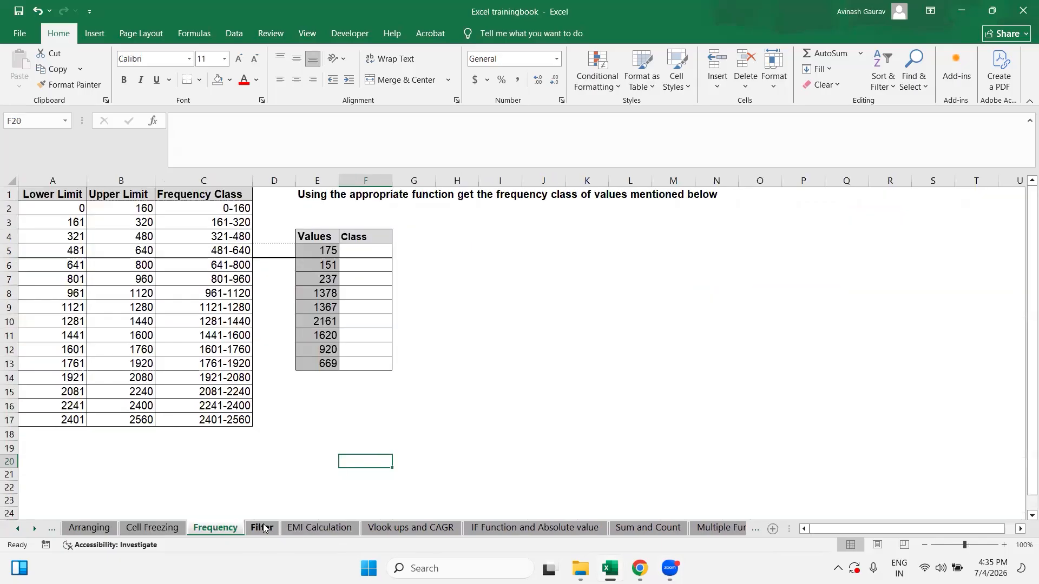
click(260, 529)
click(312, 528)
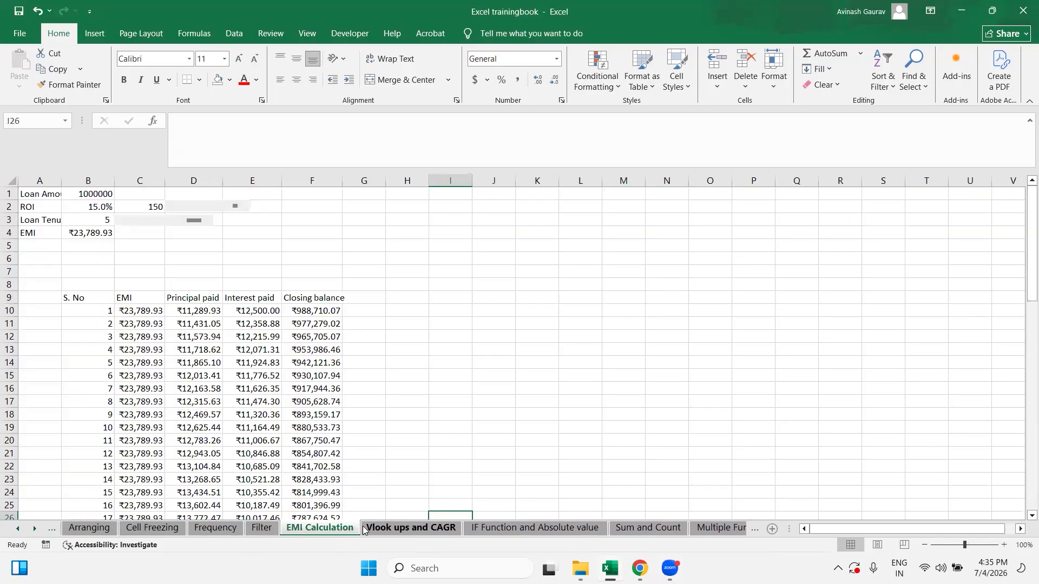
click(385, 530)
click(506, 528)
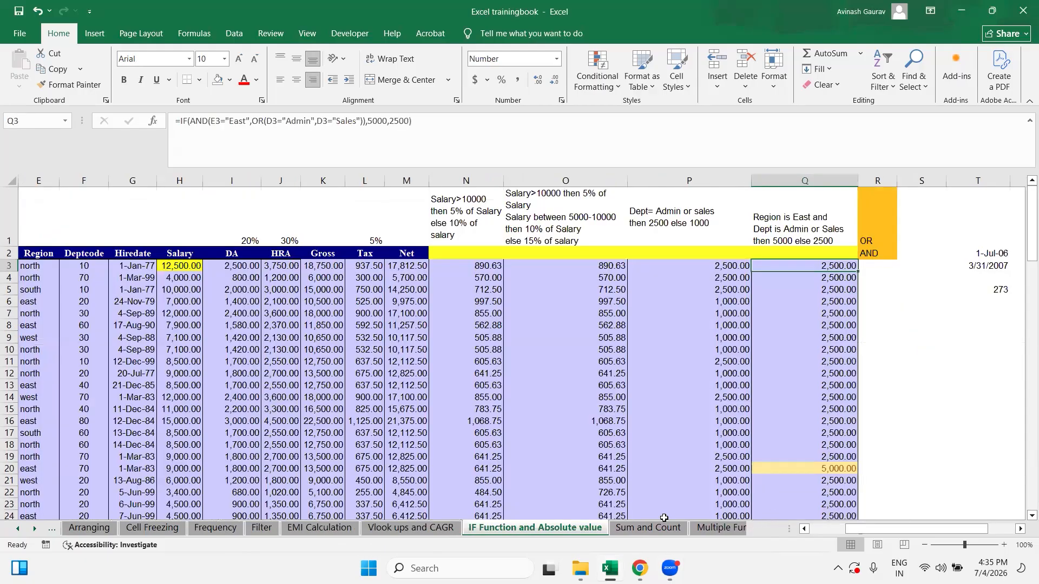
click(638, 530)
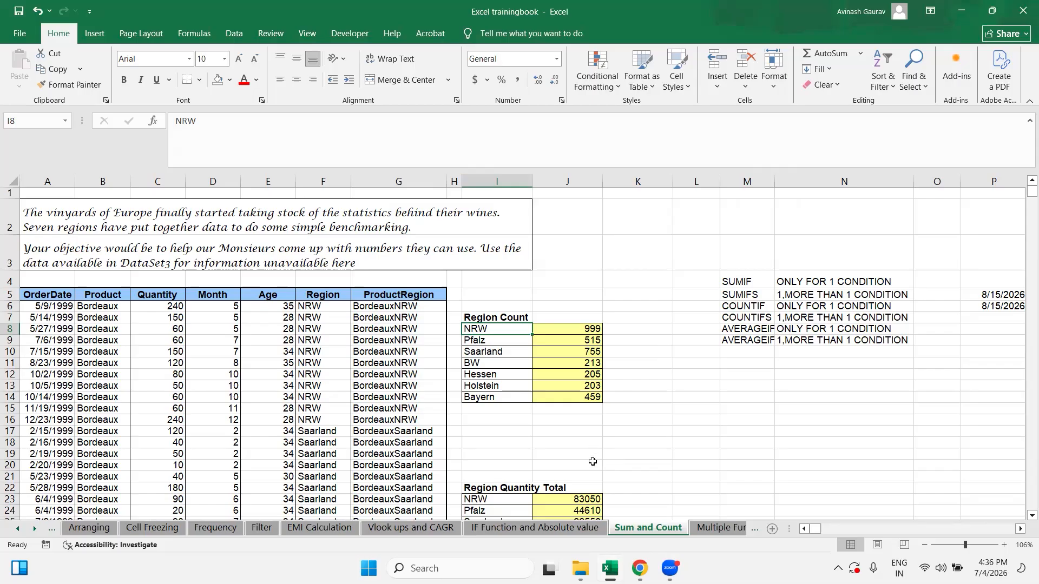
click(709, 530)
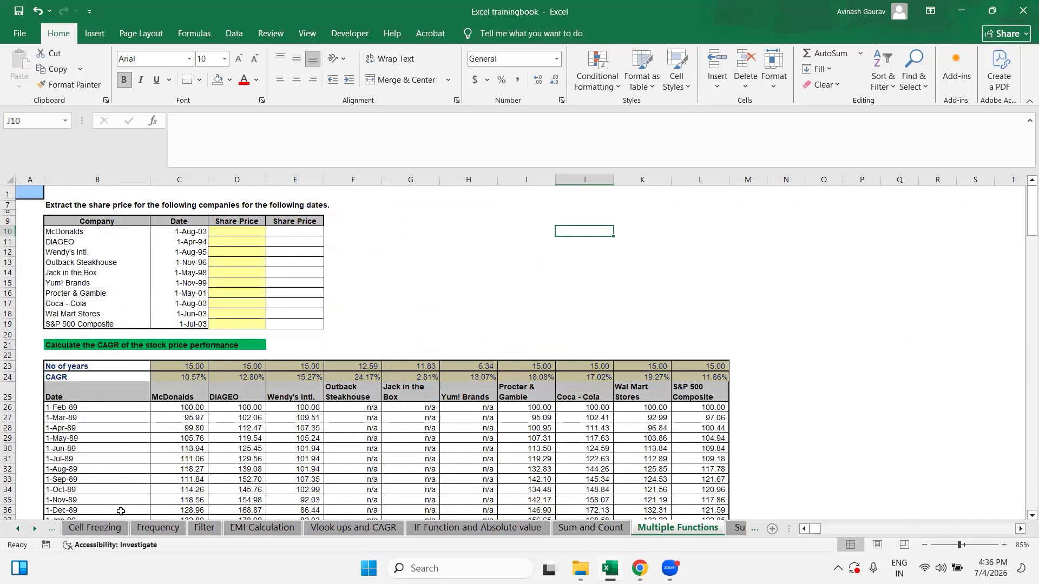
Review the General, Arranging and Cell Freezing sheets and return to the Vlook ups and CAGR sheet.
click(52, 528)
click(52, 528)
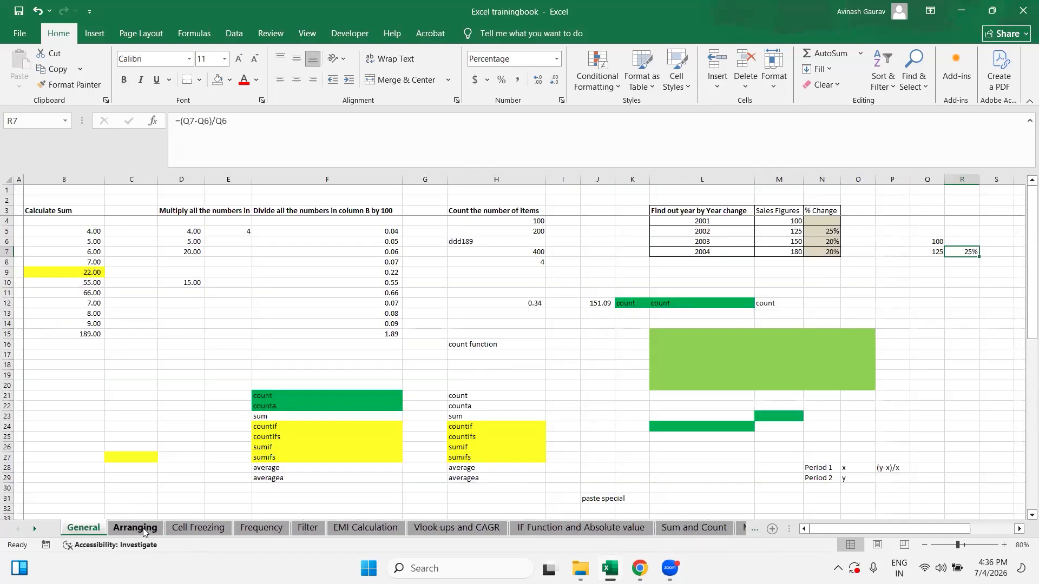
click(135, 528)
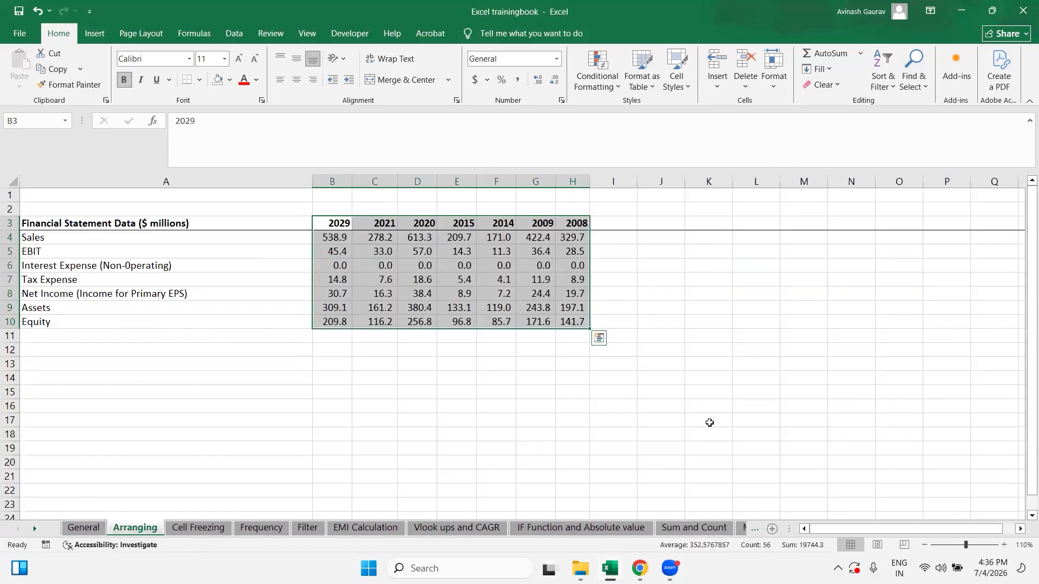
click(198, 528)
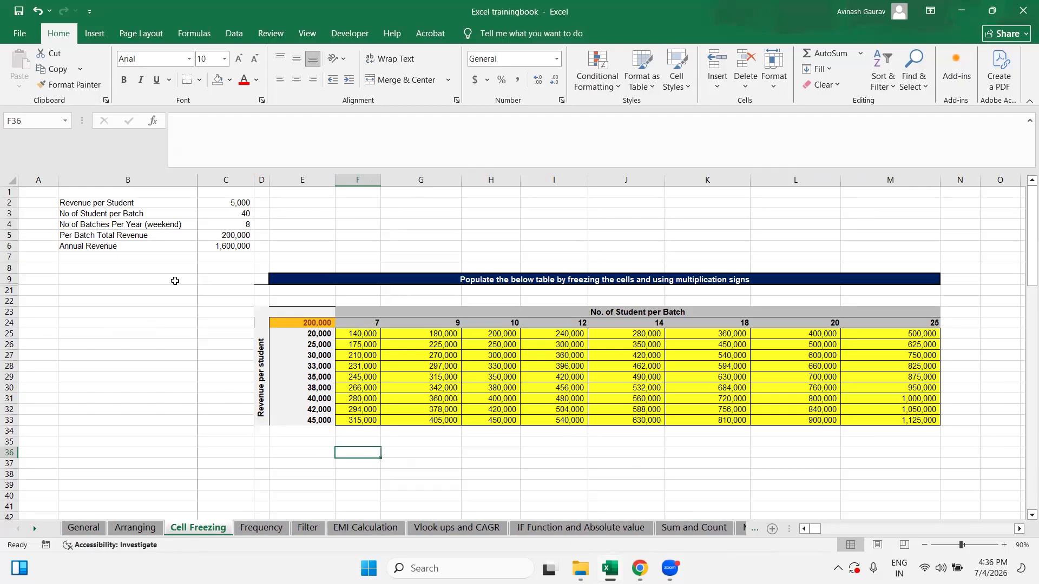
scroll(239, 278, down, 6)
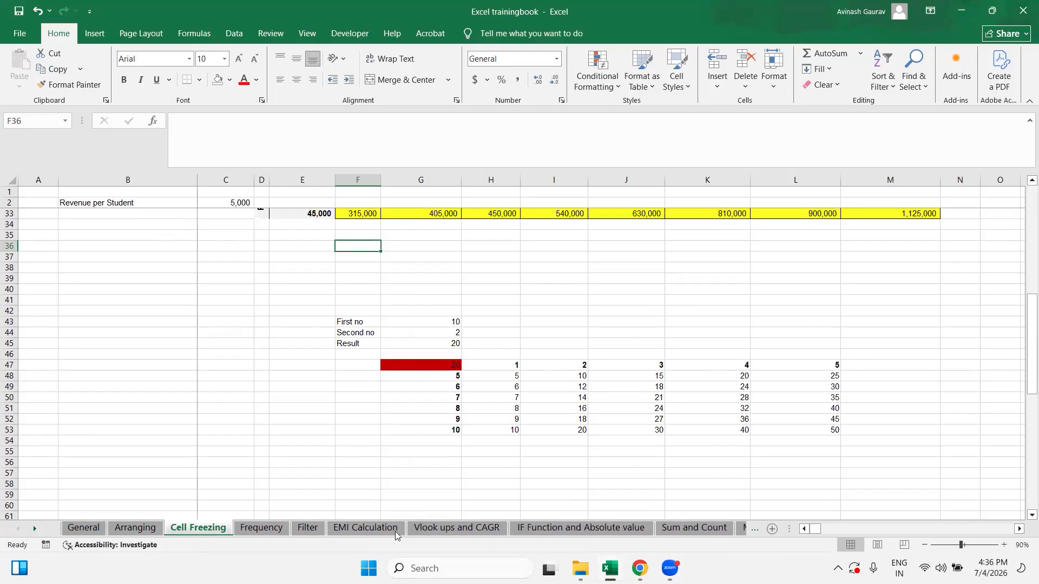
click(456, 527)
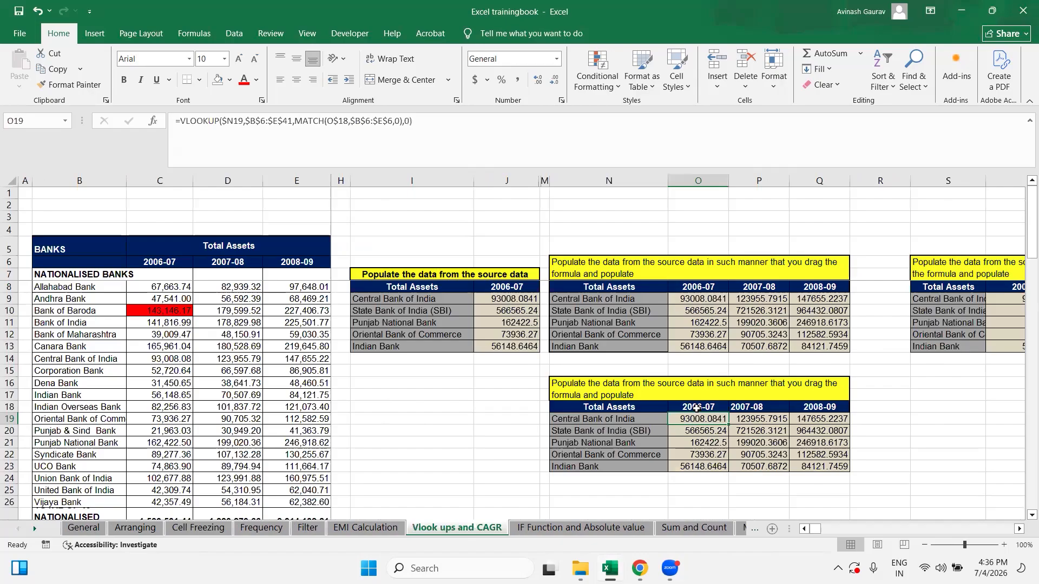
drag(690, 421, 854, 468)
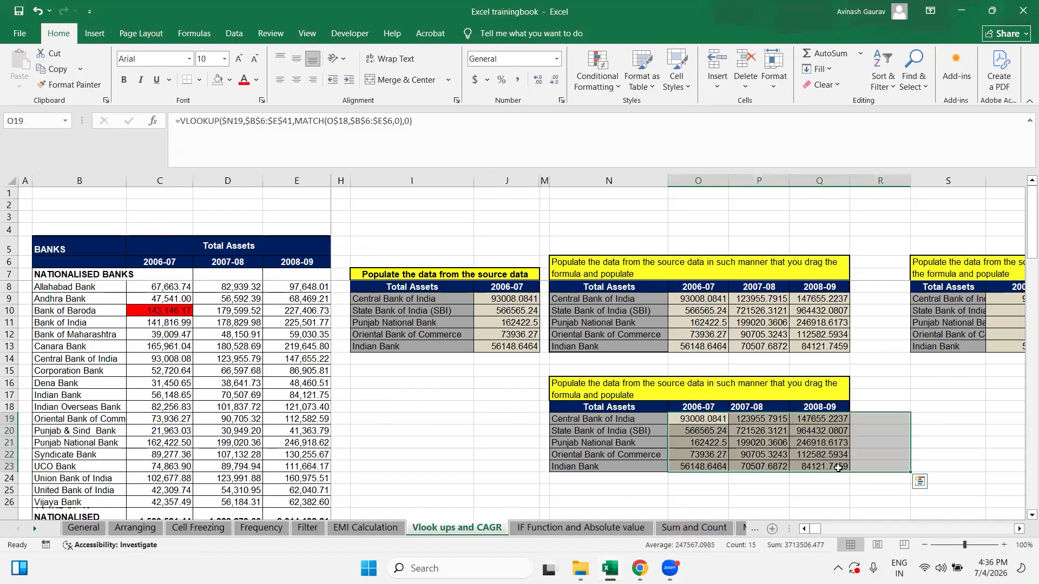
click(681, 423)
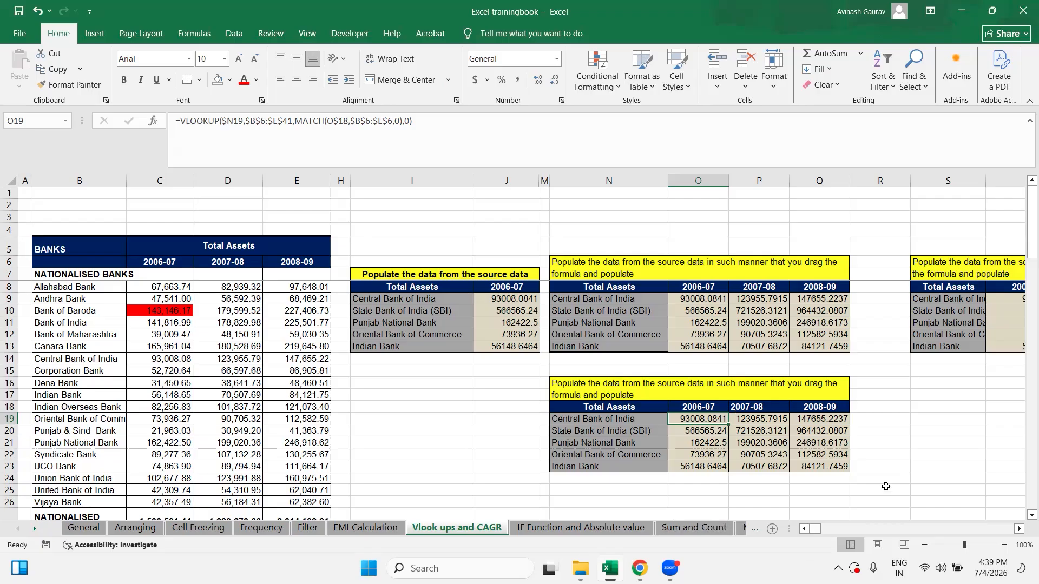
Clear the existing lookup formulas from T9:V13 in the table with the reordered year columns.
click(1020, 531)
click(1020, 529)
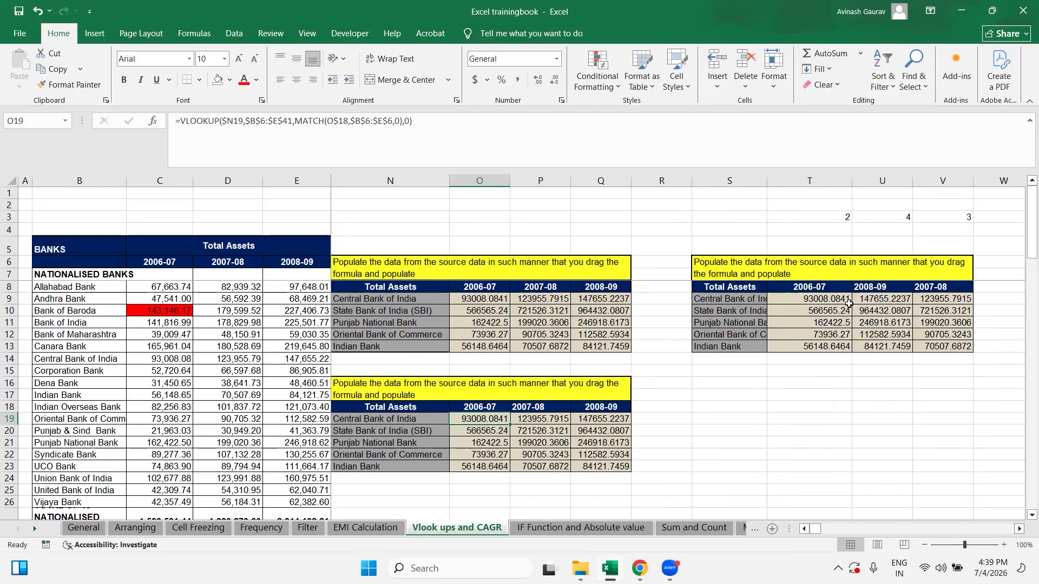
drag(798, 302, 936, 345)
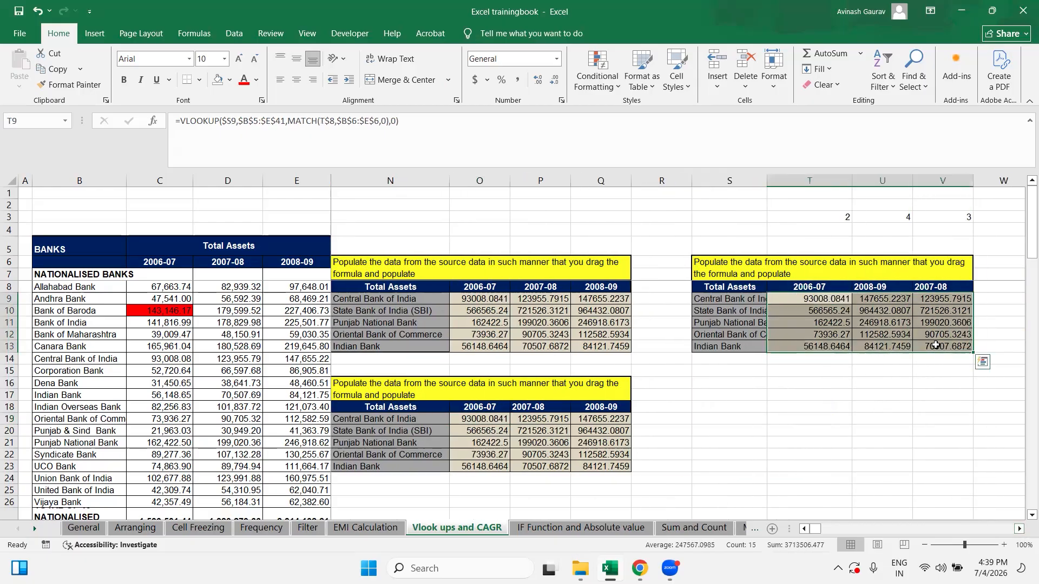
key(Delete)
key(Down)
key(Up)
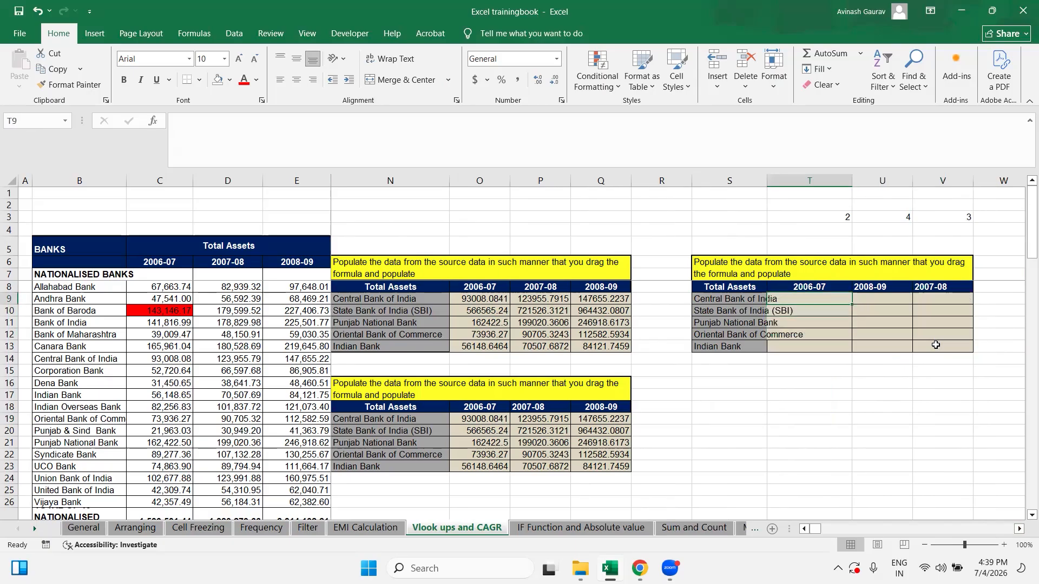
Widen column S to give the bank names more room, and highlight the empty results range T9:V13.
drag(767, 181, 792, 182)
drag(825, 299, 974, 347)
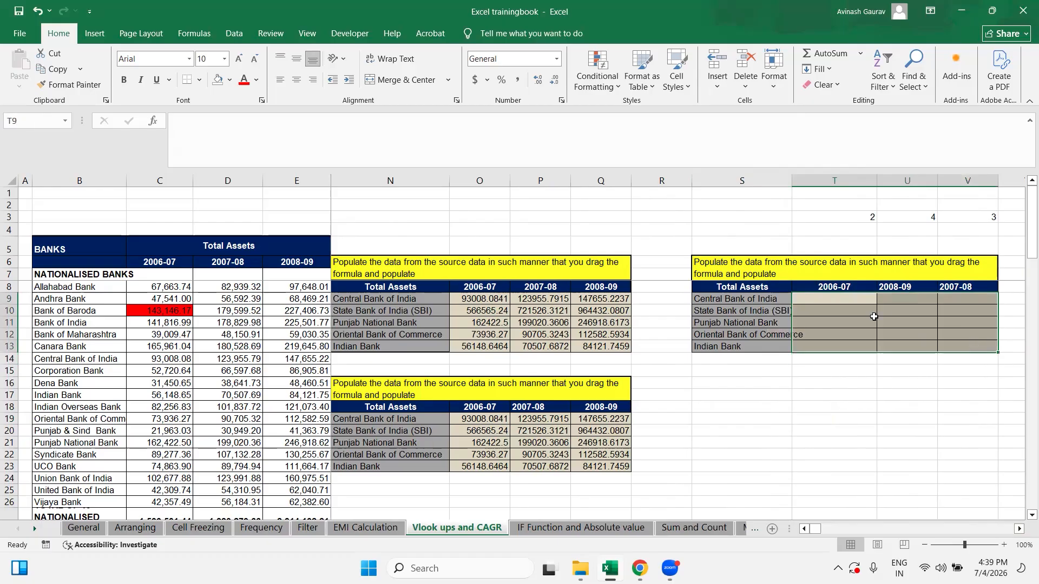
click(821, 301)
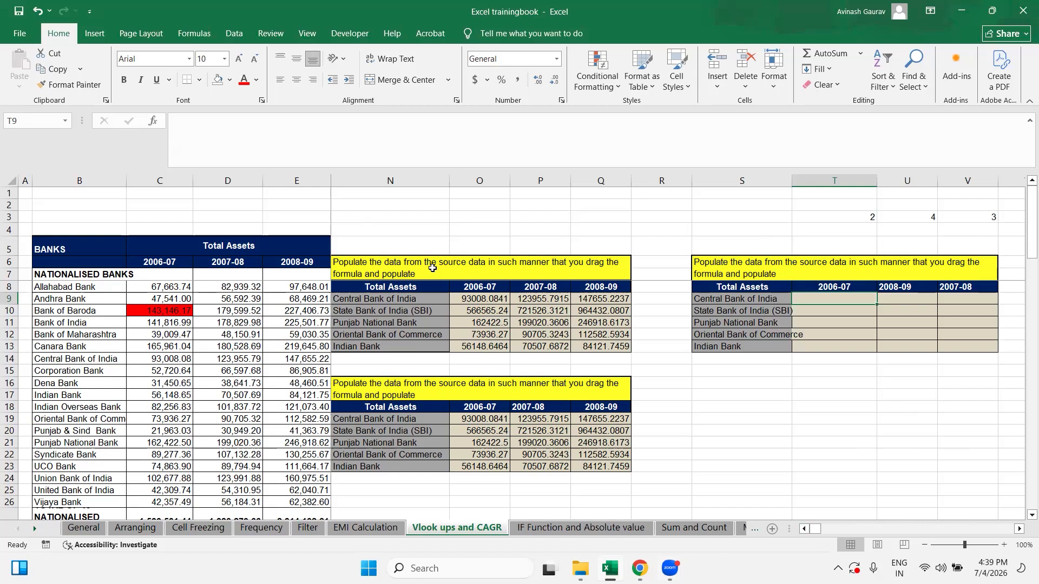
Point out the bank names in source column B and start an INDEX formula in cell T9 for Central Bank of India's 2006-07 assets.
click(81, 288)
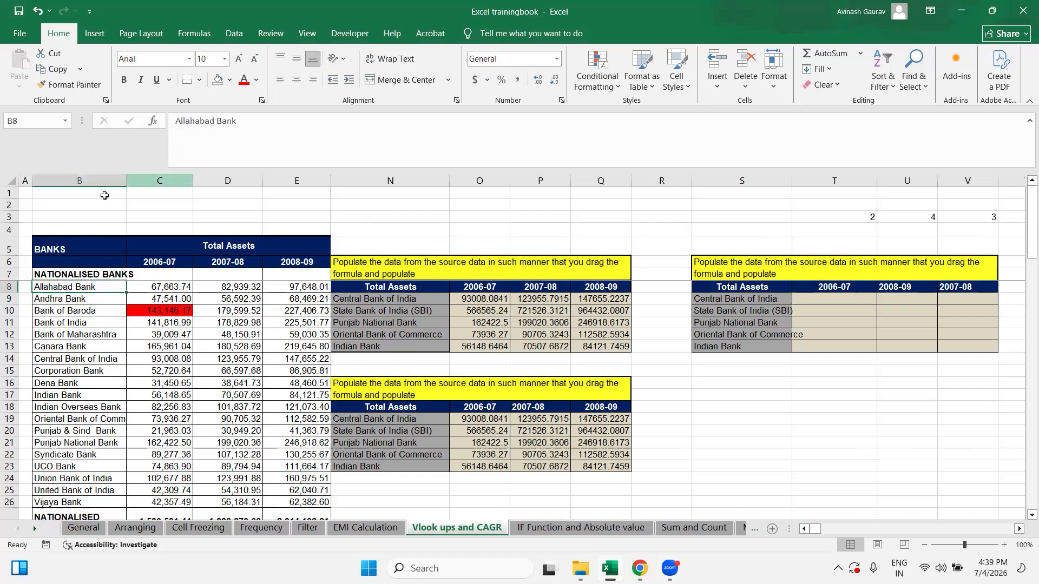
click(80, 181)
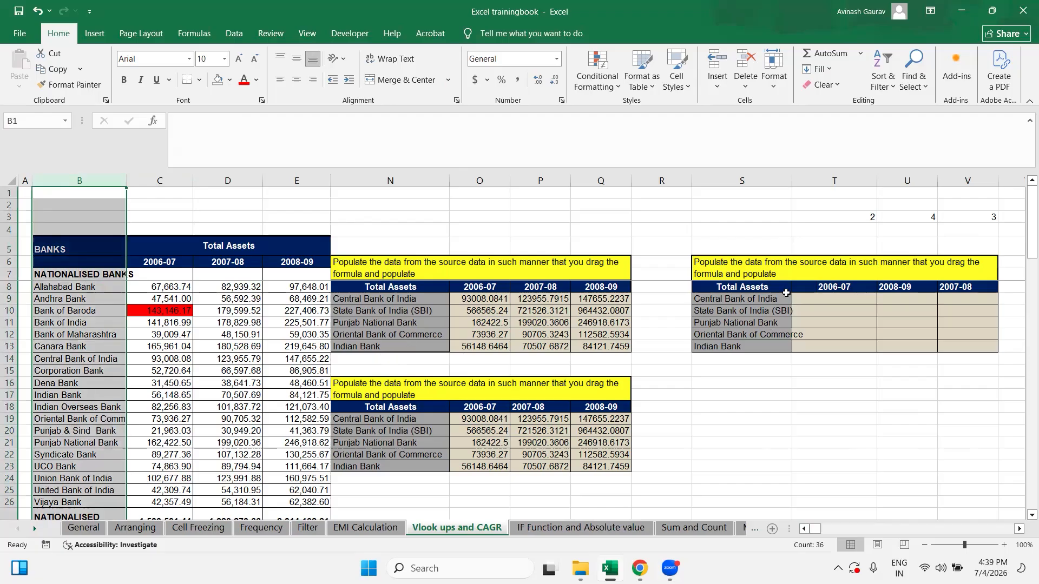
click(826, 299)
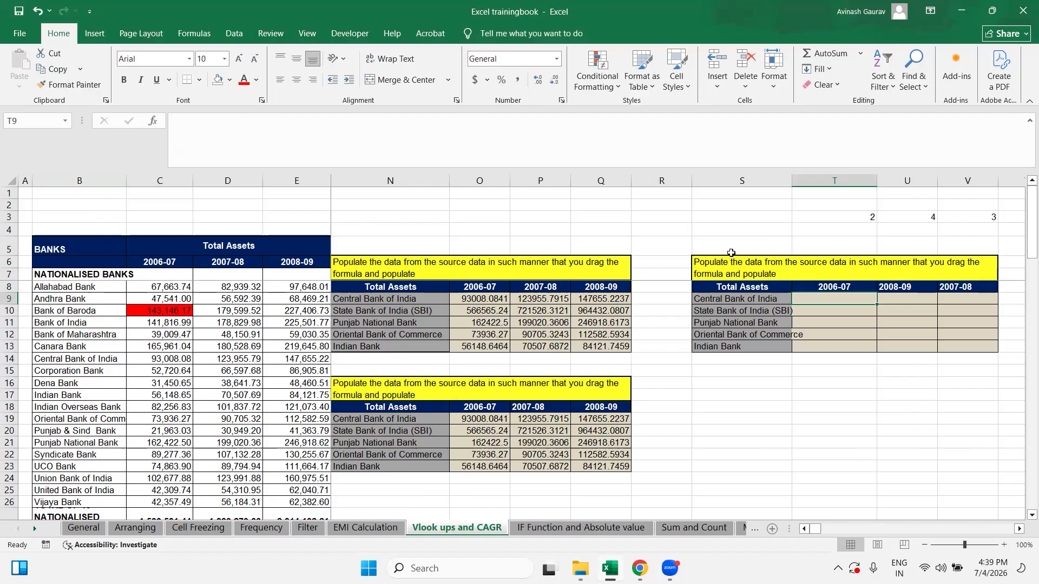
text(=IN)
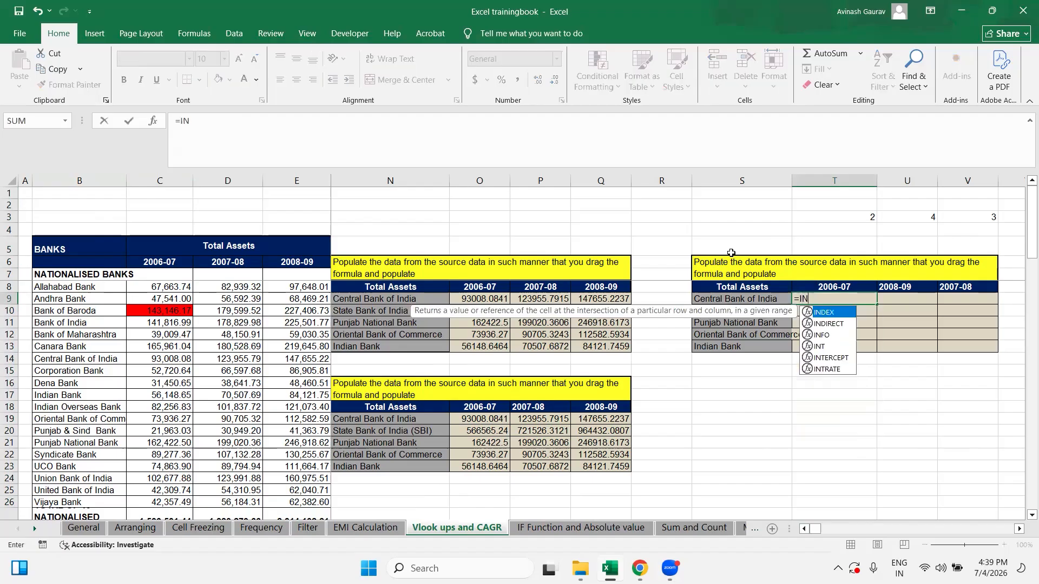
Begin an INDEX formula in T9 with the bank source table as its absolute array, $B$6:$E$41.
text(DEX()
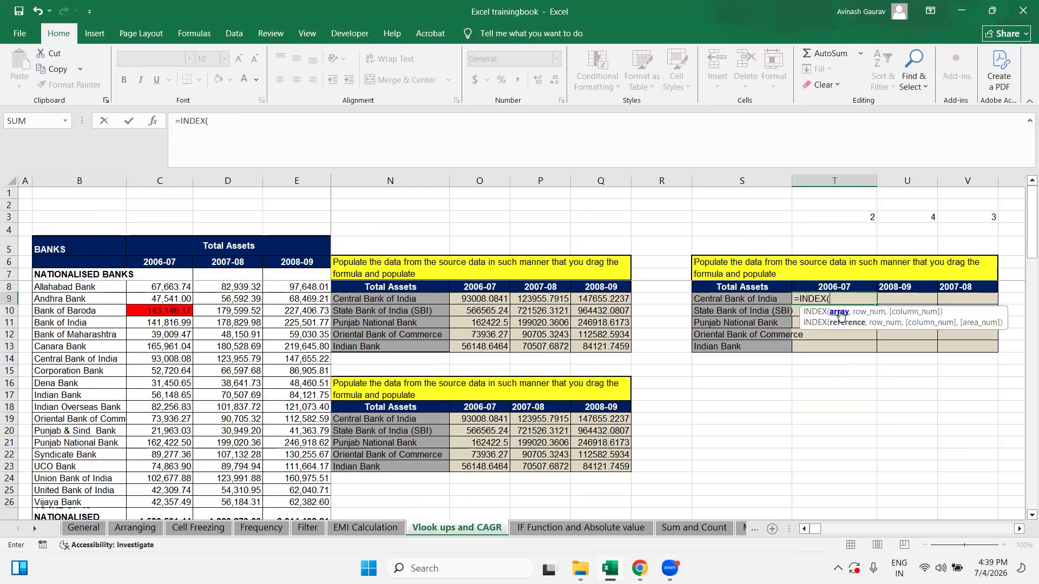
click(79, 263)
drag(80, 263, 297, 263)
key(shift+Down)
key(ctrl+shift+Down)
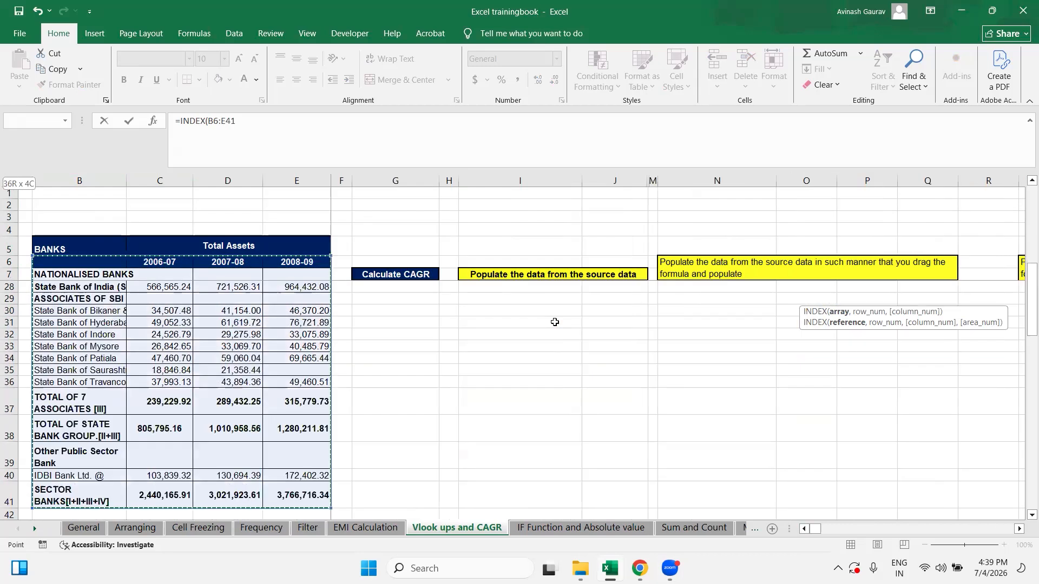
key(F4)
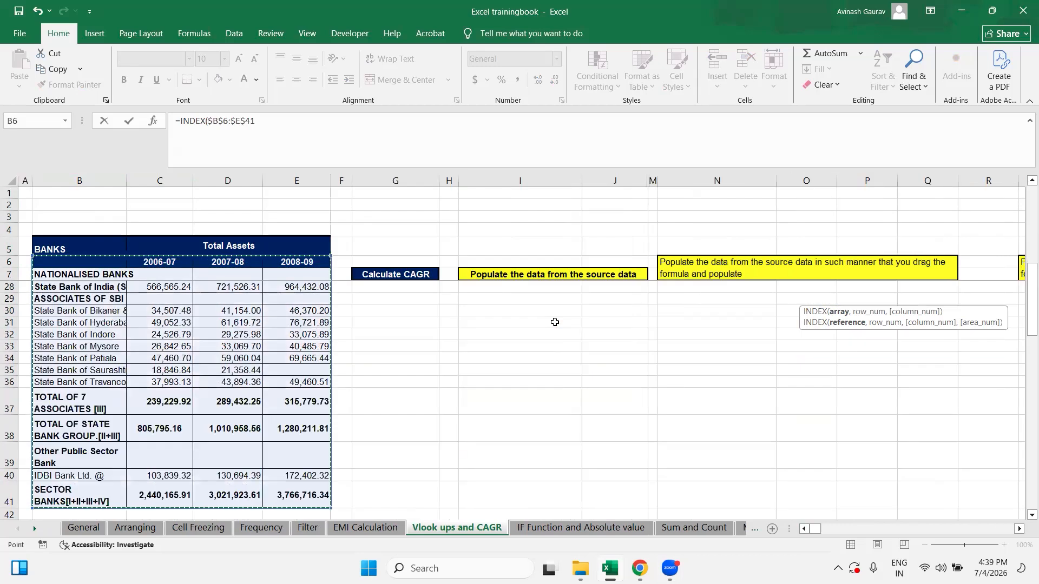
text(,)
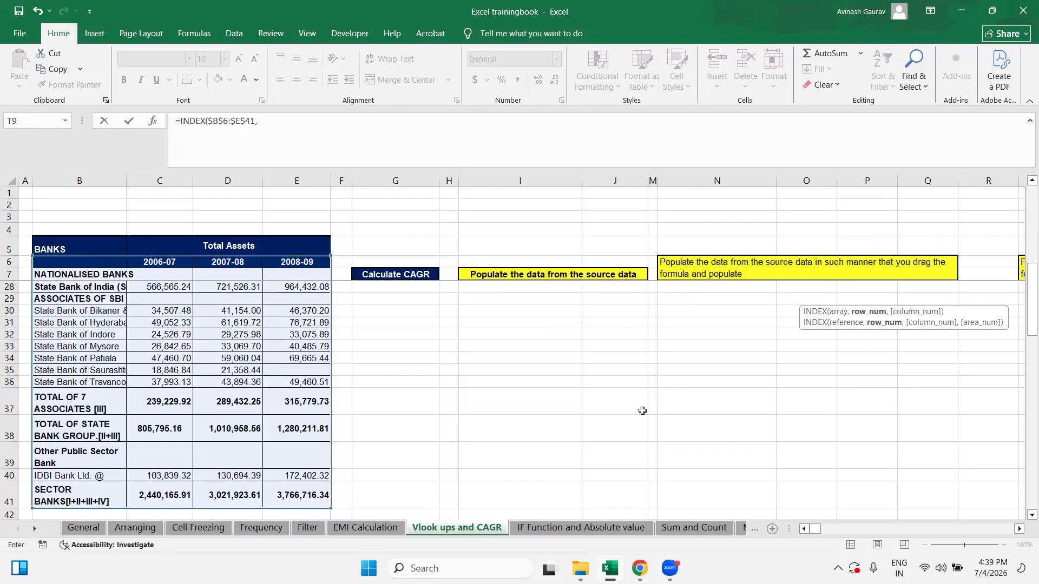
Add a MATCH function as the row number, looking up the bank name with a column-locked reference to $S9.
scroll(642, 411, up, 7)
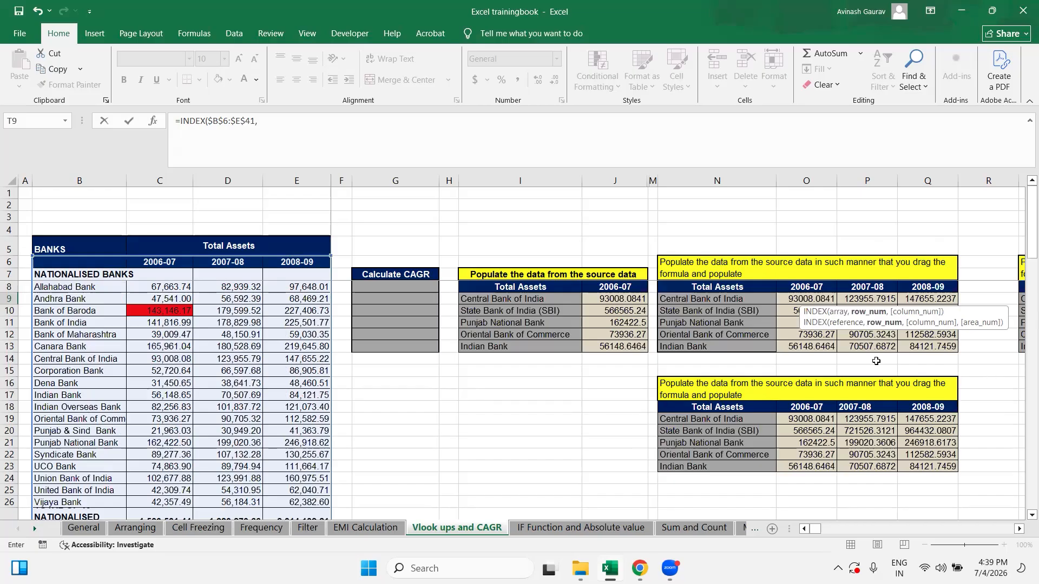
click(1020, 528)
click(1019, 528)
click(1019, 528)
click(1020, 529)
click(1019, 529)
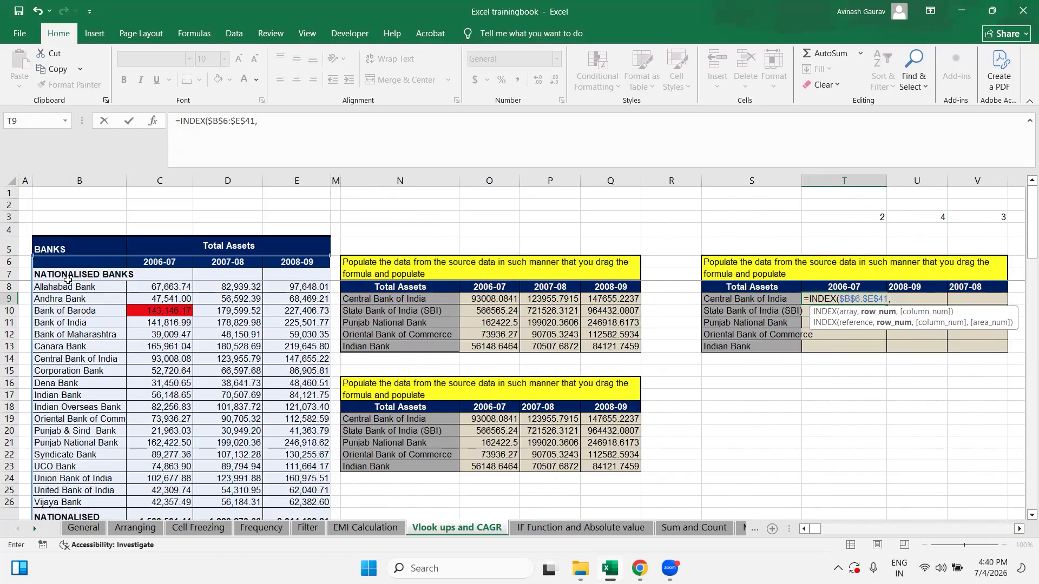
click(344, 128)
text(9)
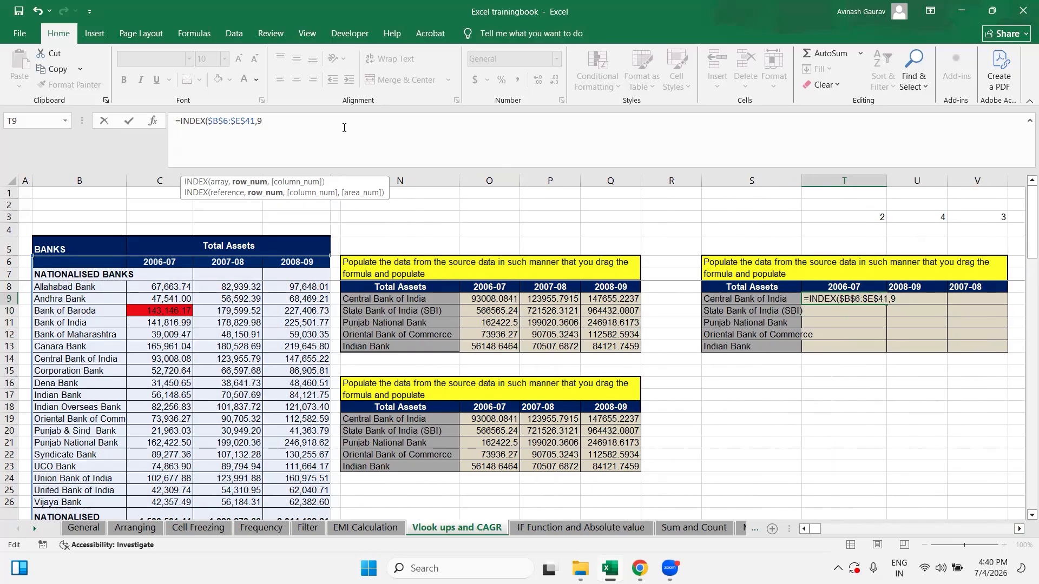
key(BackSpace)
text(MATCH()
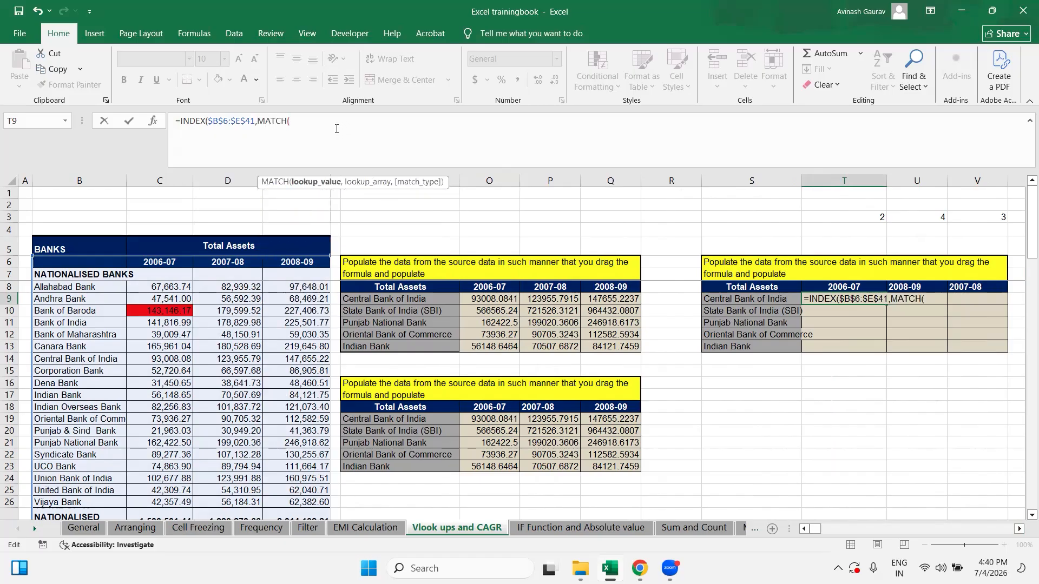
click(760, 299)
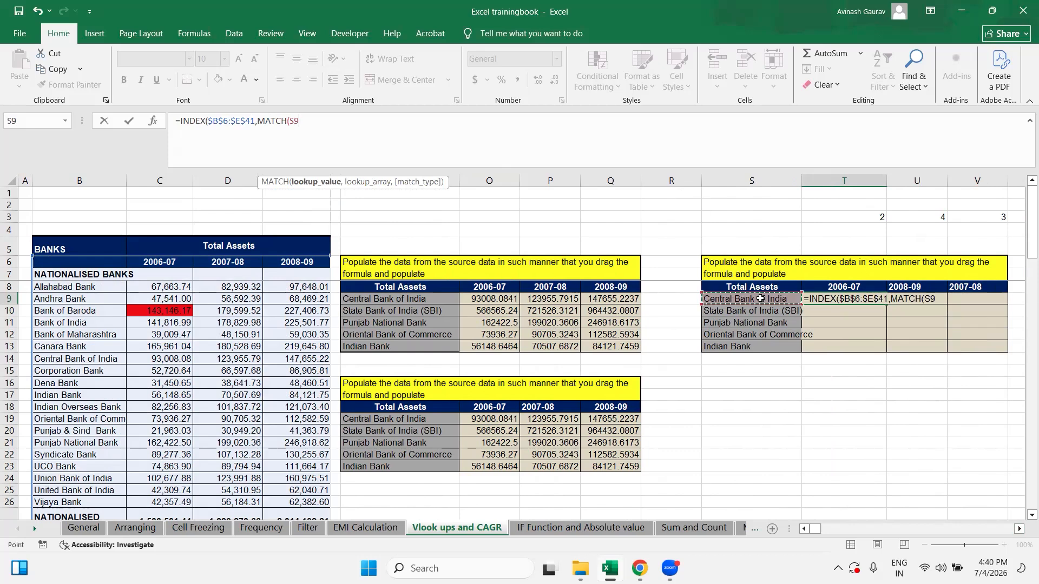
key(F4)
key(F4)
key(F4)
text(,)
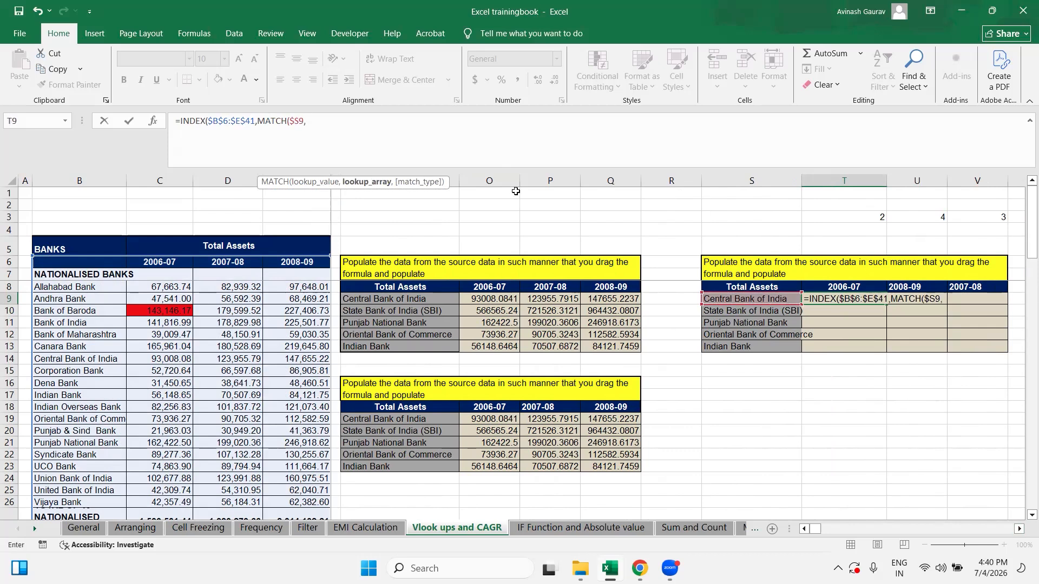
Complete the row MATCH with the lookup array $B$6:$B$41 and exact match type 0.
click(100, 262)
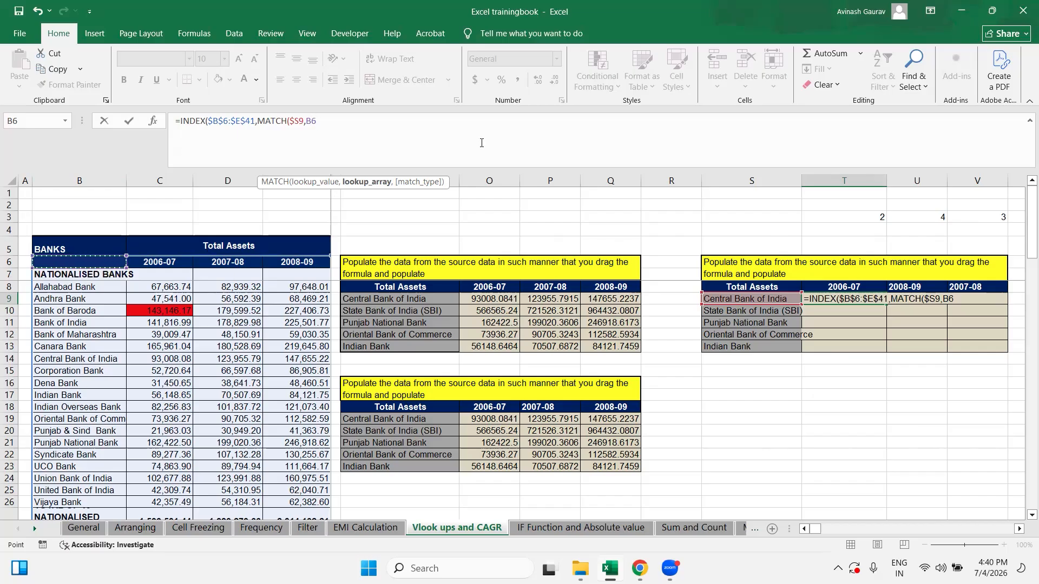
key(shift+Down)
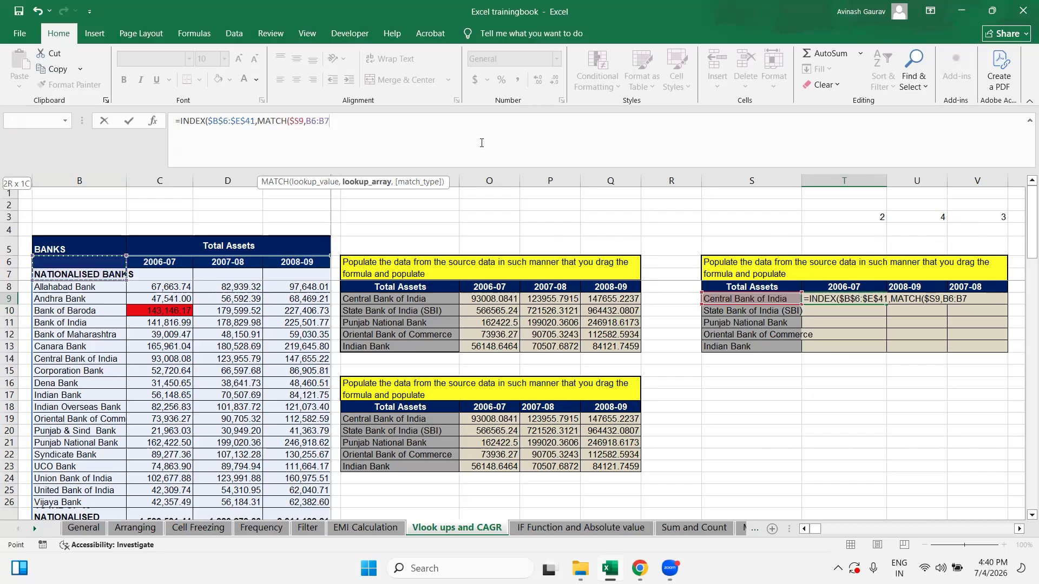
key(ctrl+shift+Down)
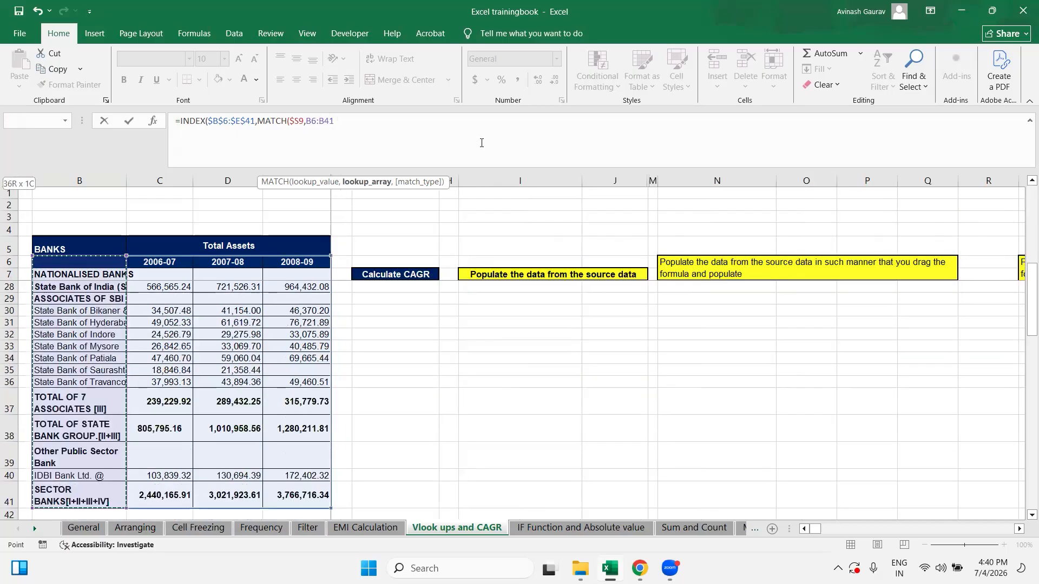
key(F4)
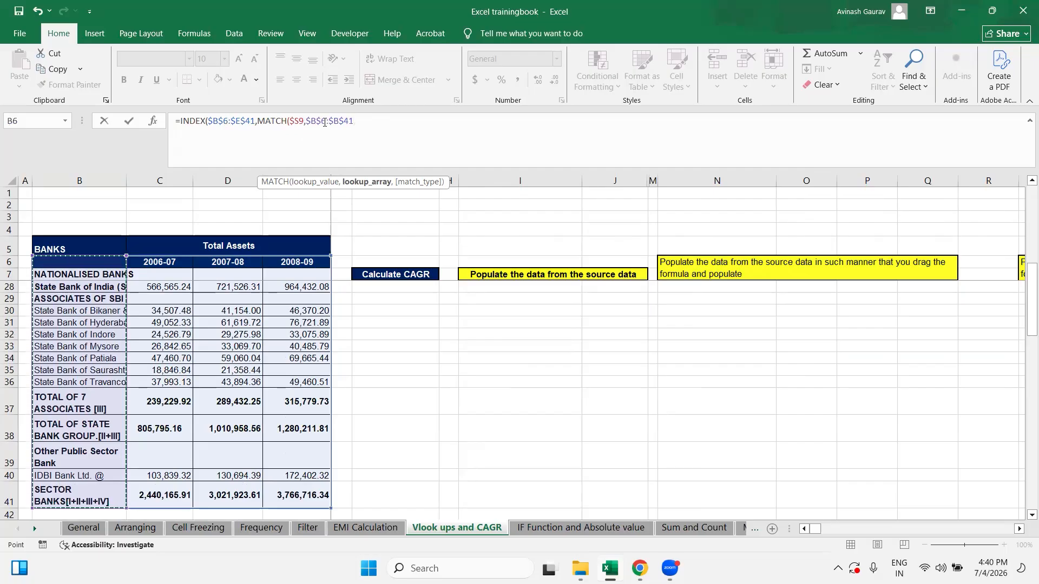
click(390, 120)
text(,)
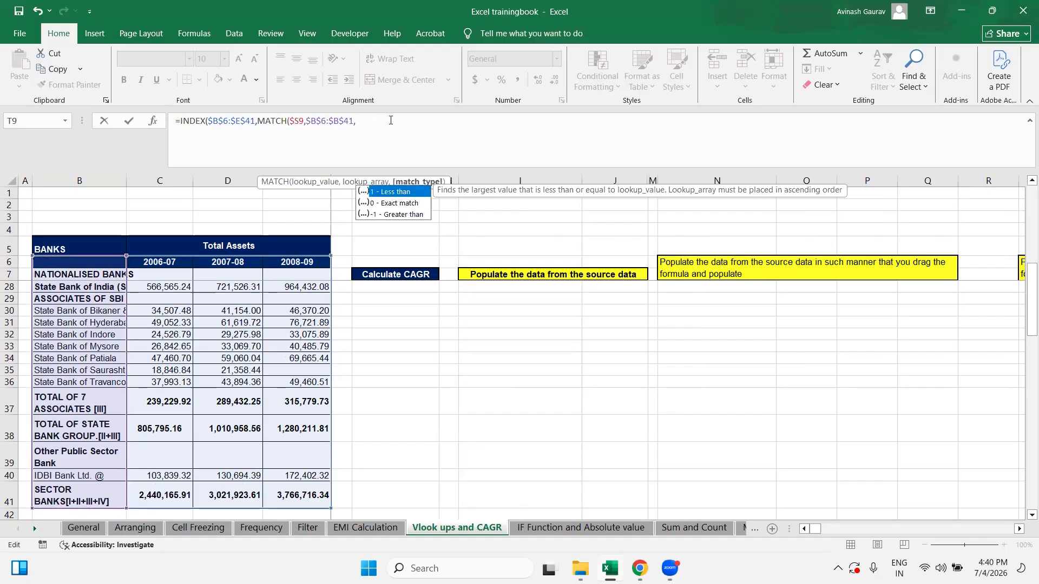
text(0)
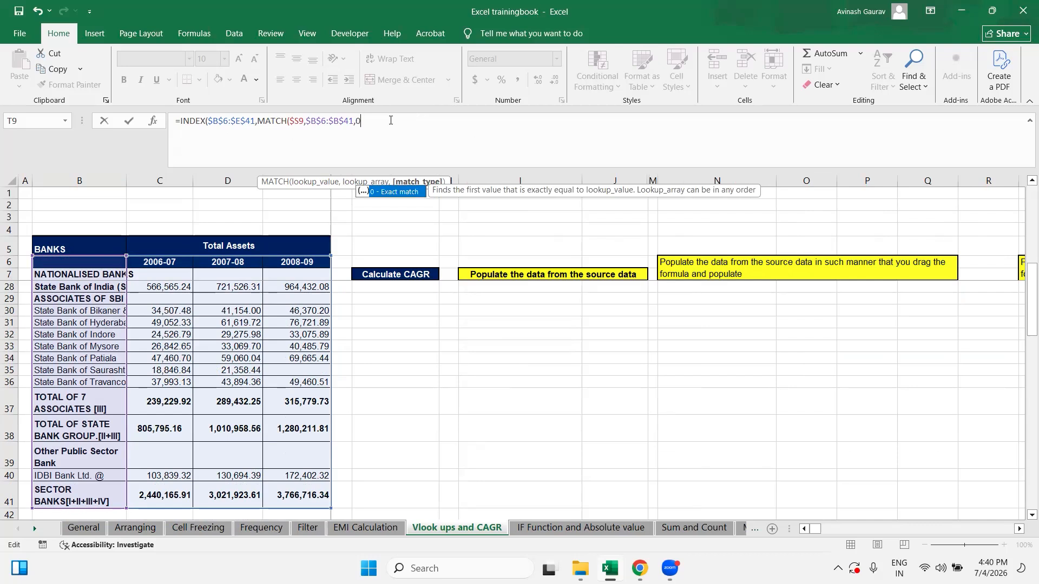
text(),)
Add a second MATCH function as the column number, looking up the year header with a row-locked reference to T$8.
scroll(241, 444, up, 4)
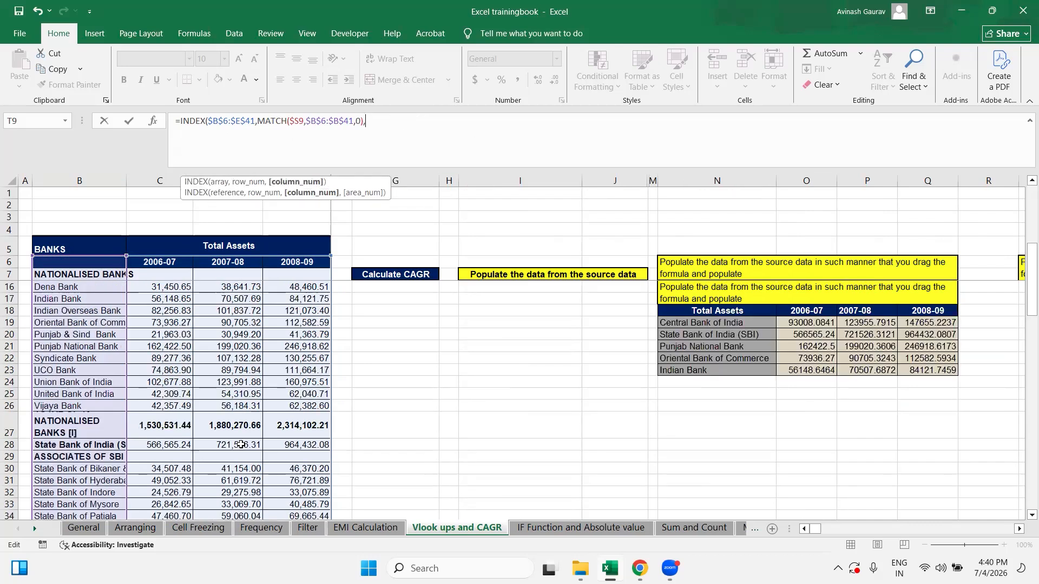
scroll(241, 444, up, 3)
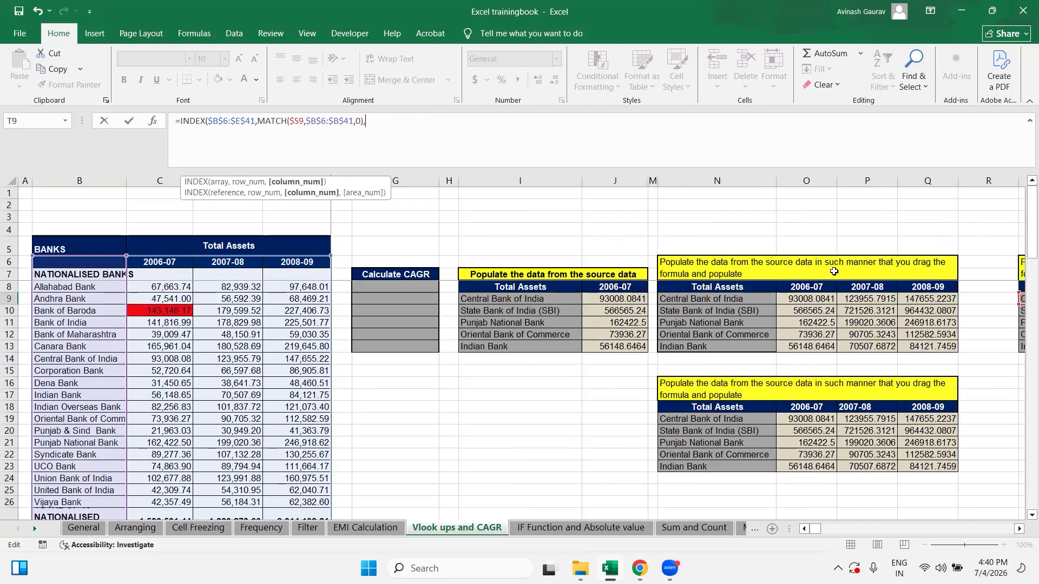
click(1019, 529)
click(1019, 529)
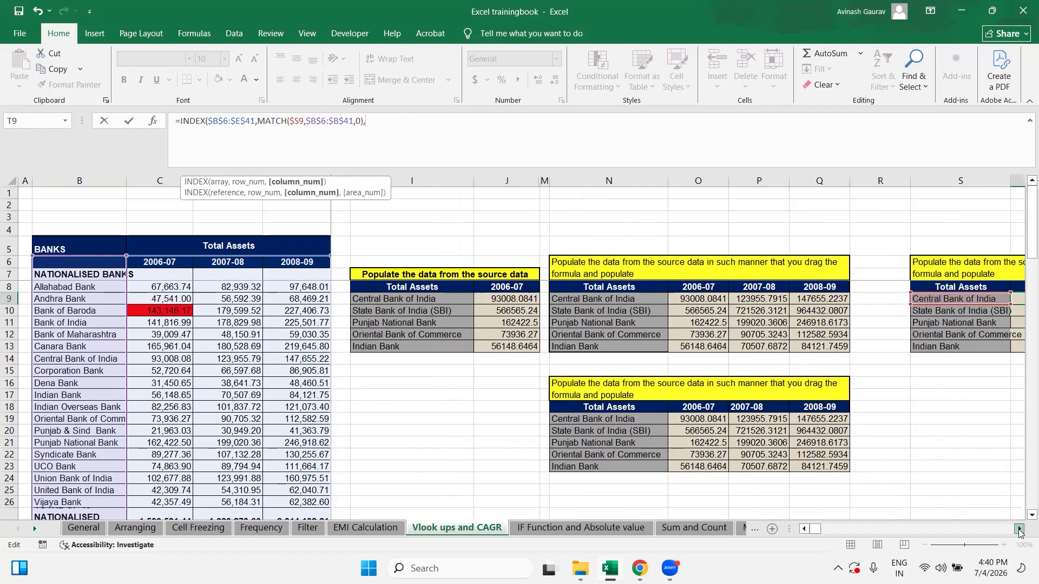
click(1019, 529)
click(1019, 529)
click(1019, 529)
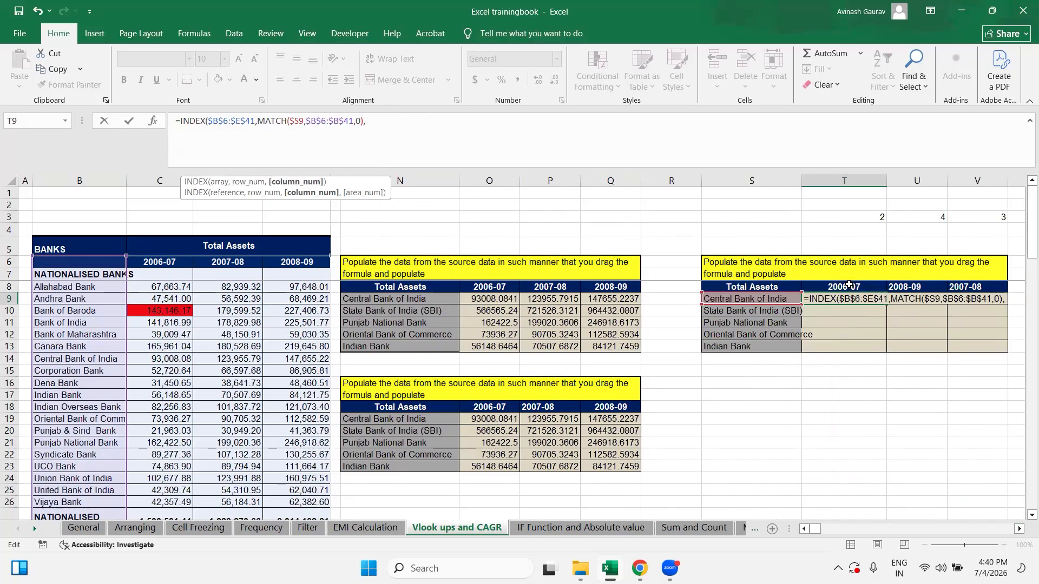
text(MATCH()
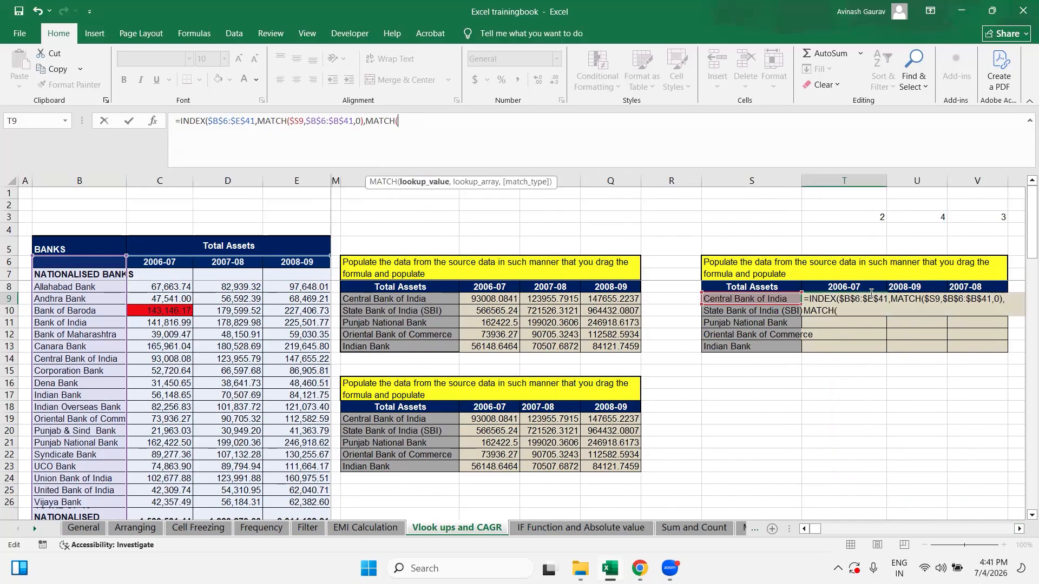
click(855, 287)
key(F4)
key(F4)
text(,)
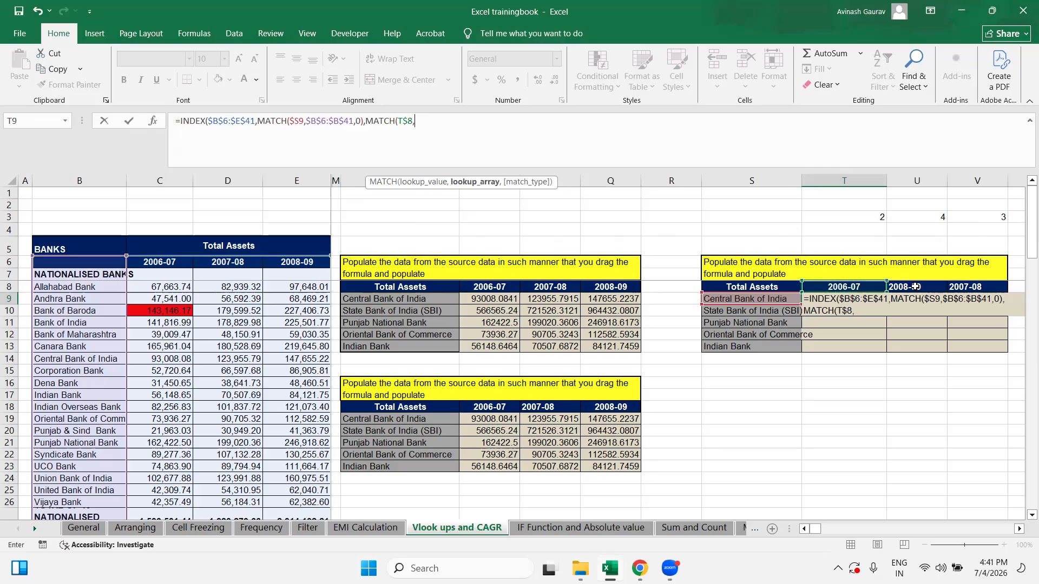
Finish the column MATCH with the header range $B$6:$E$6 and exact match 0, and enter the formula in T9.
click(96, 264)
key(shift+Right)
key(shift+Right)
key(shift+Right)
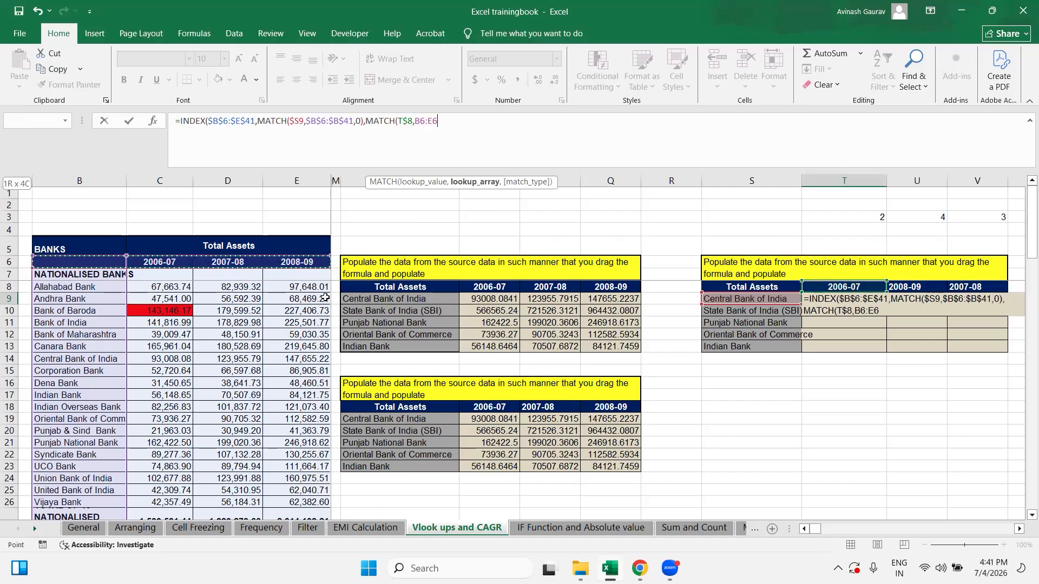
key(F4)
text(,0)
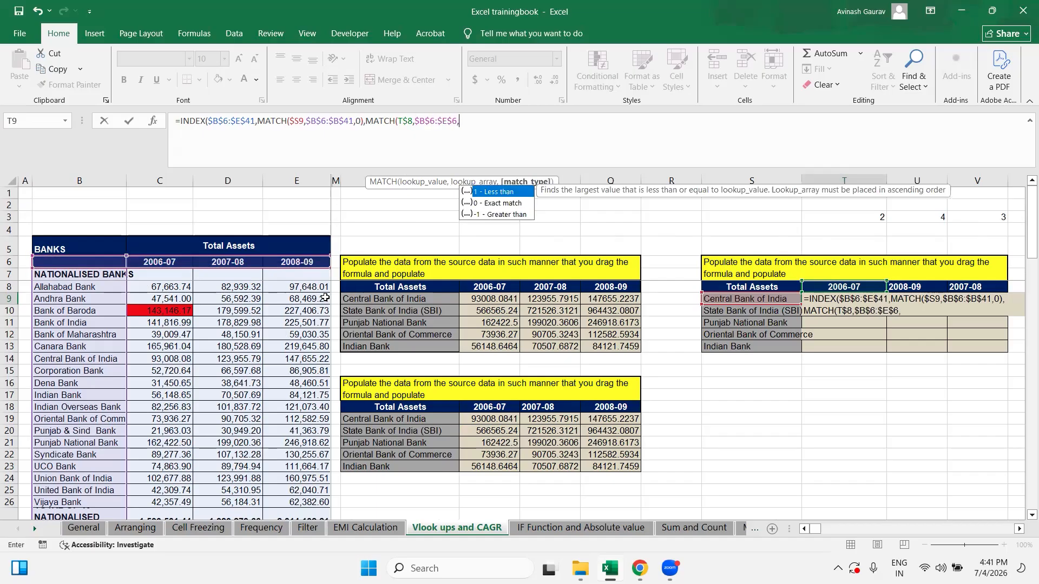
text()))
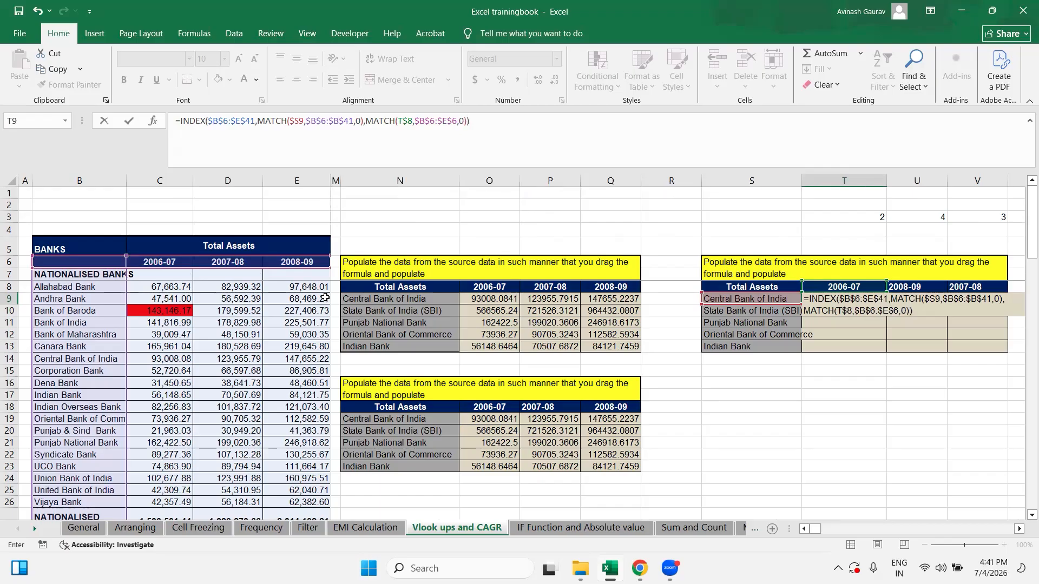
key(BackSpace)
key(Return)
Copy the INDEX-MATCH formula from T9 across the whole bank table, T9:V13.
key(Up)
key(ctrl+c)
key(shift+Down)
key(shift+Down)
key(shift+Down)
key(shift+Down)
key(shift+Right)
key(shift+Right)
key(ctrl+v)
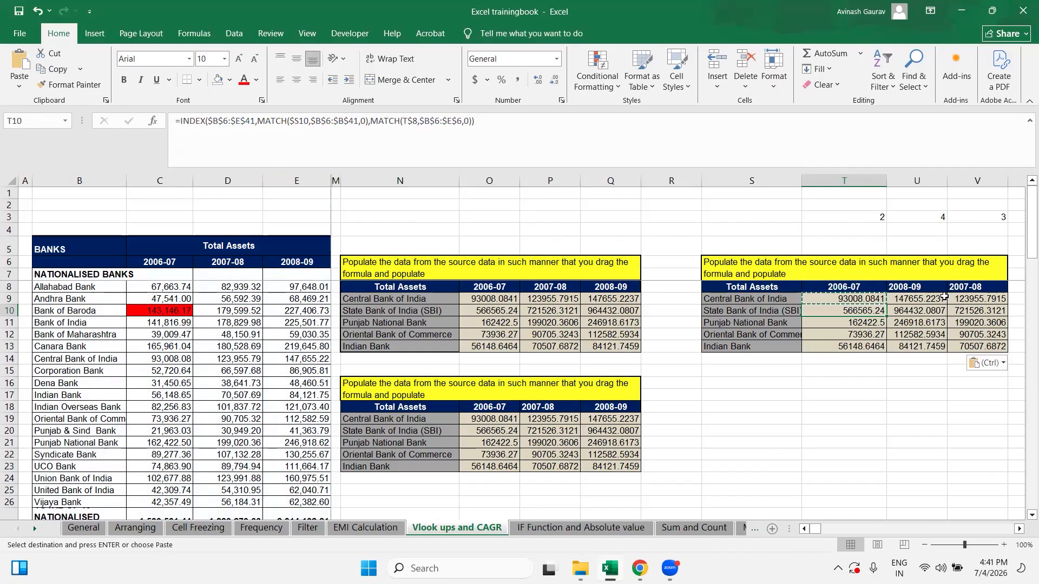
Check the 2008-09 column's header and INDEX-MATCH results against the VLOOKUP table in O9:Q13.
click(920, 287)
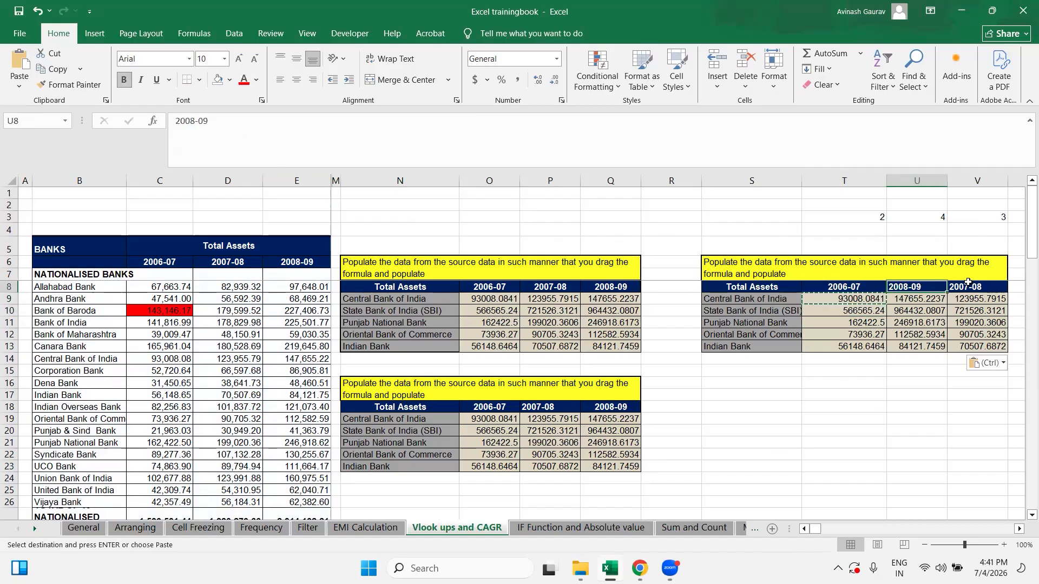
click(914, 299)
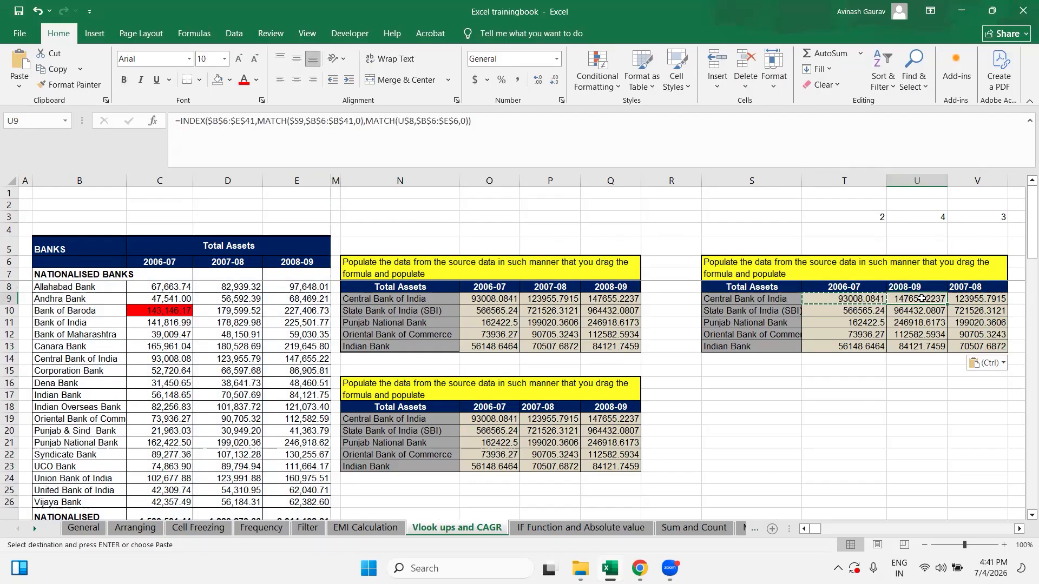
drag(921, 298, 919, 342)
drag(490, 301, 608, 345)
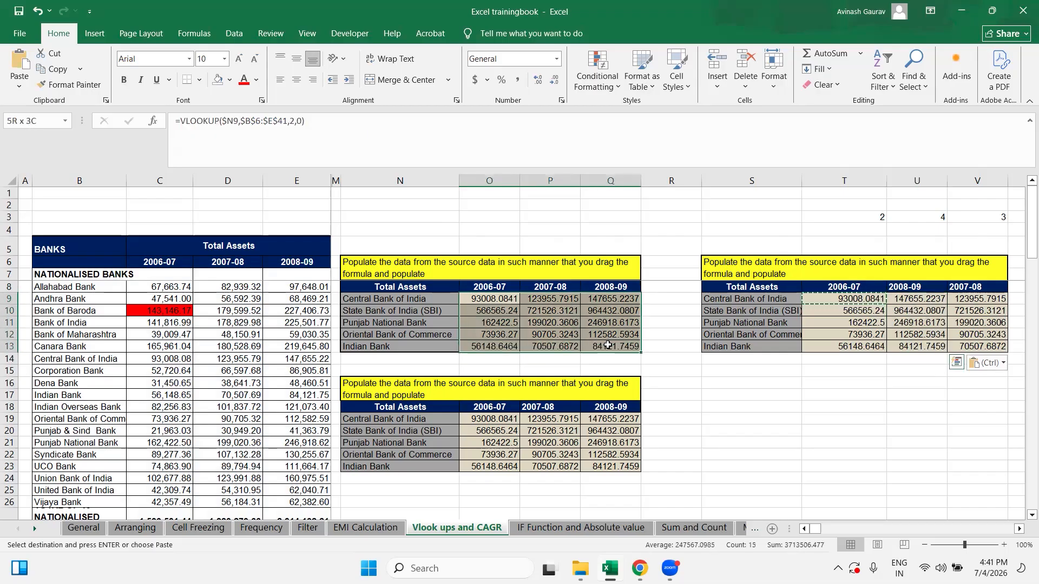
click(914, 301)
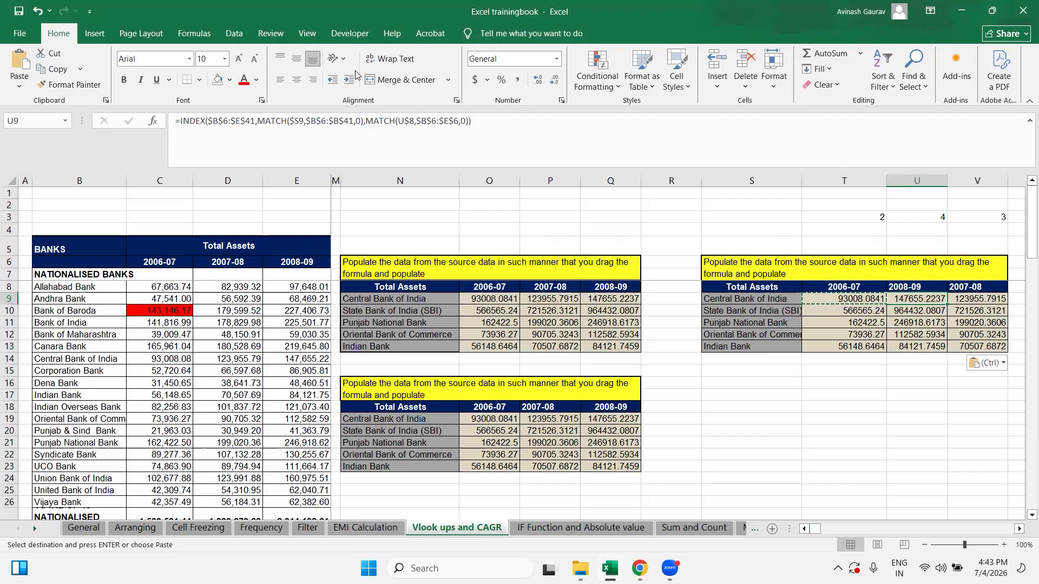
Open the Vlook Up and If worksheet.
click(580, 528)
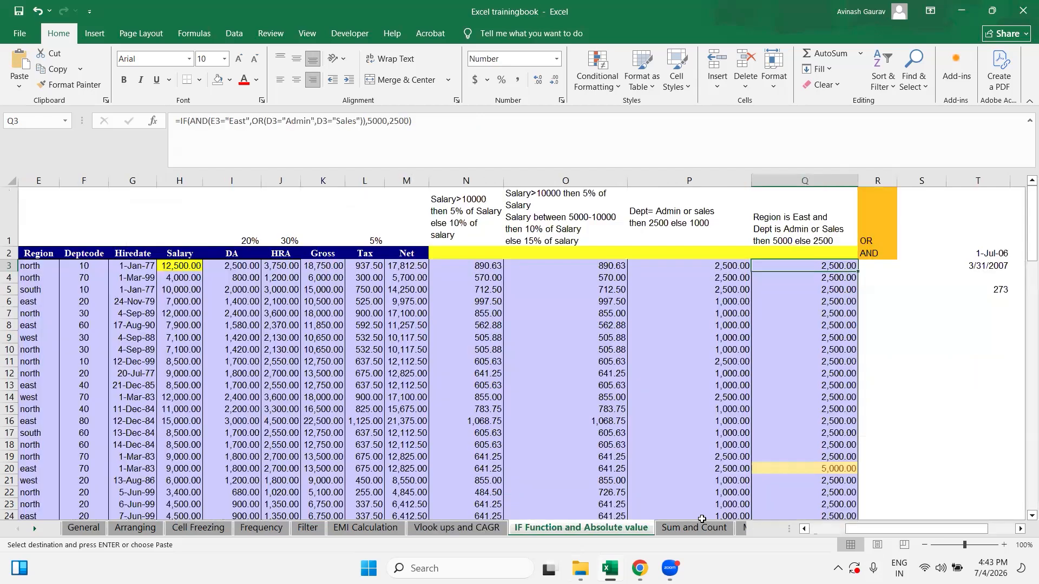
click(698, 528)
click(741, 536)
click(733, 532)
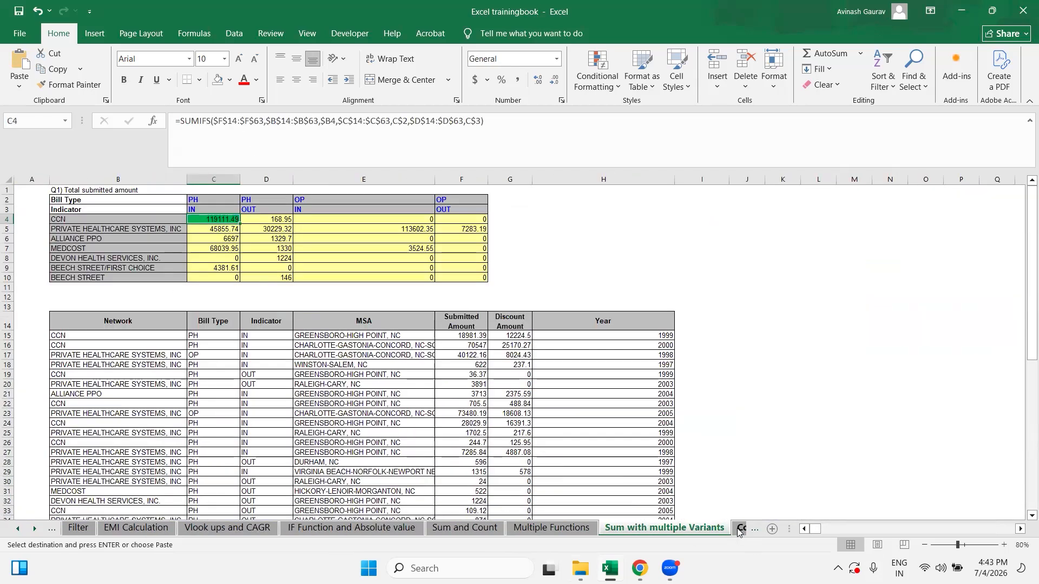
click(738, 532)
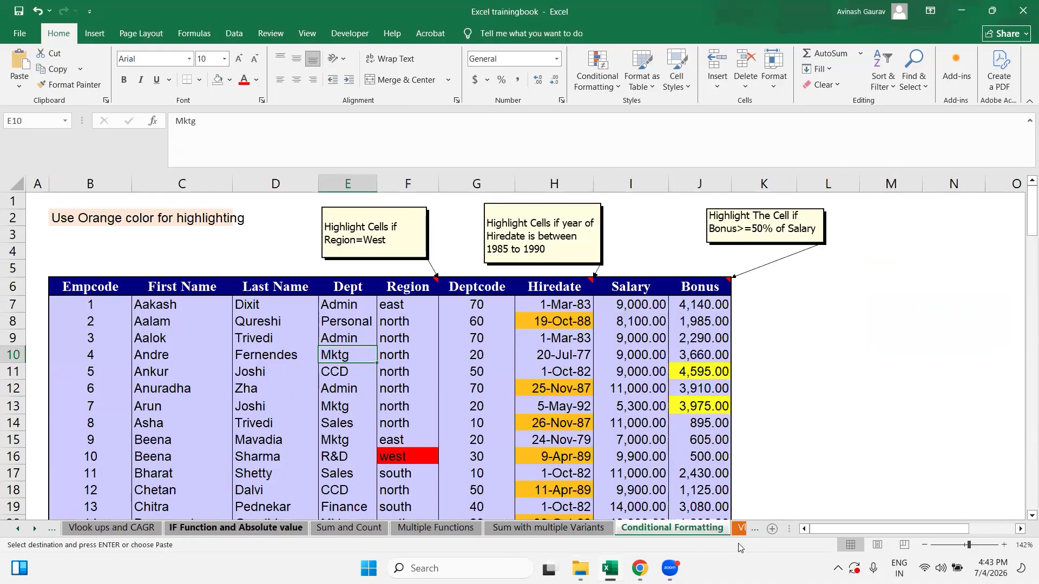
click(740, 528)
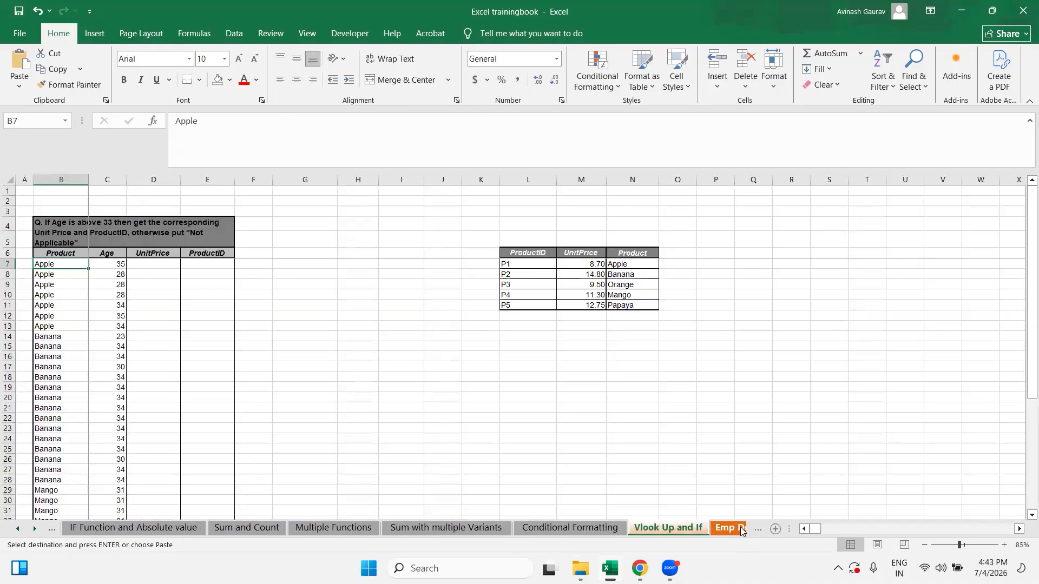
Select the blank UnitPrice and ProductID cells in D7:E27.
click(145, 265)
click(184, 264)
drag(151, 263, 194, 468)
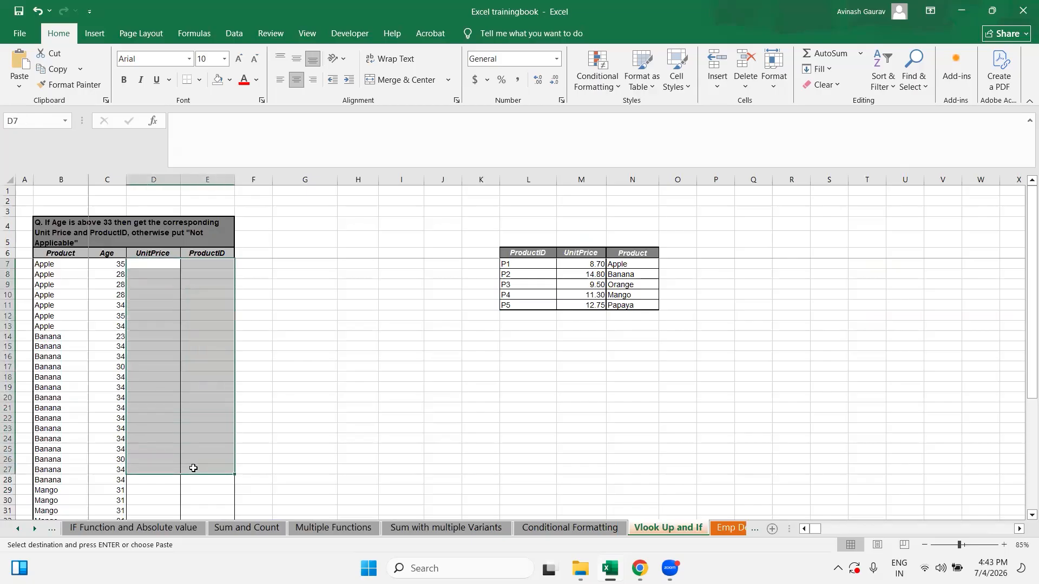
Read the exercise question in B4 and review the ages in column C that its above-33 condition tests.
click(162, 265)
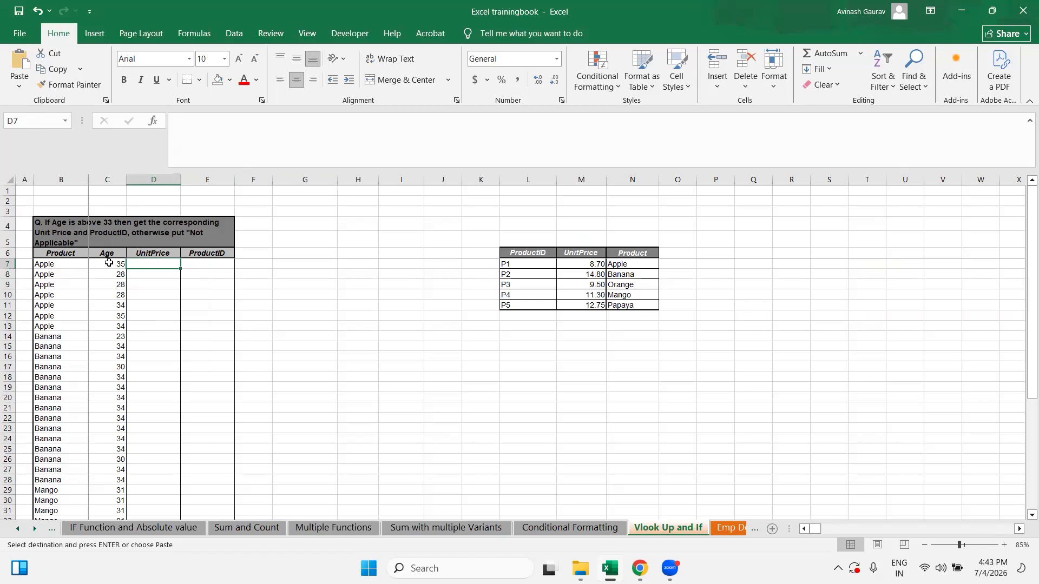
click(48, 224)
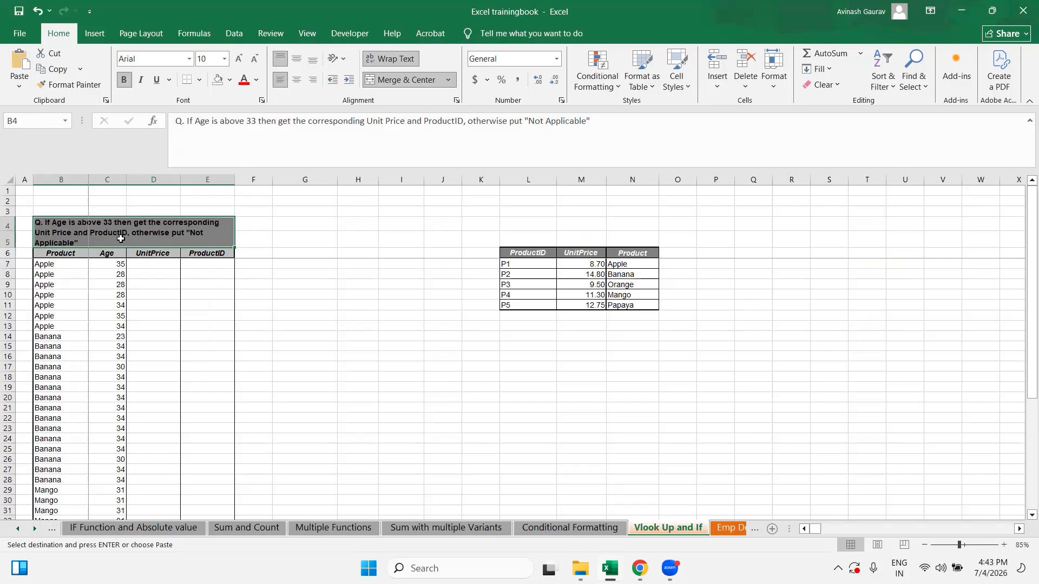
click(108, 179)
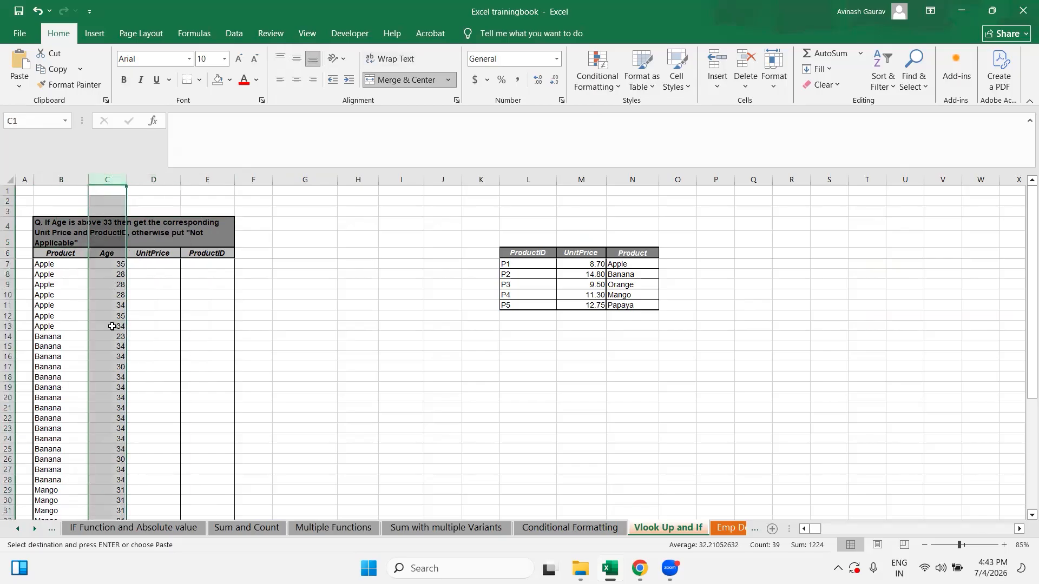
click(118, 263)
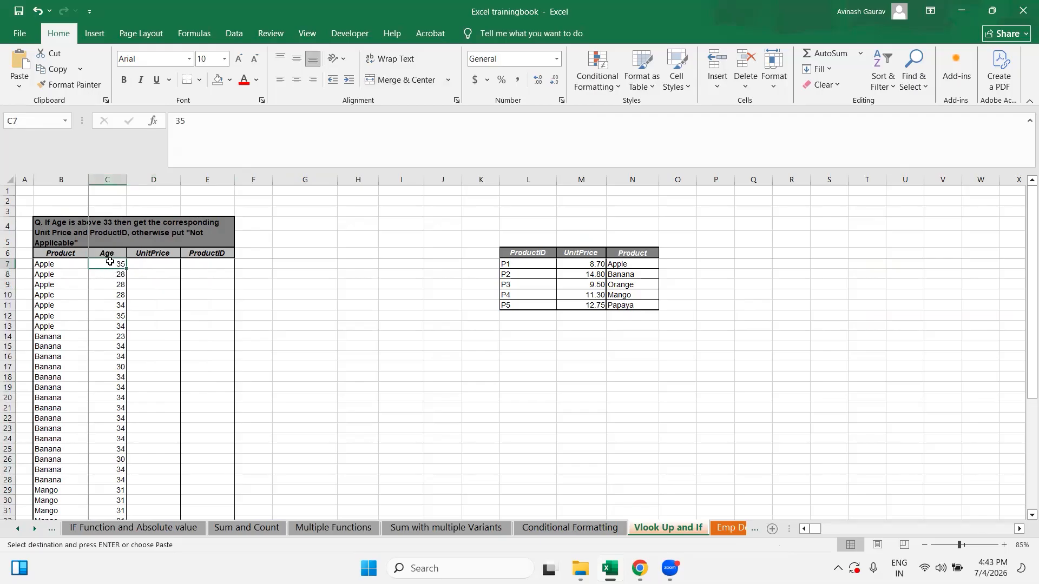
drag(110, 263, 107, 366)
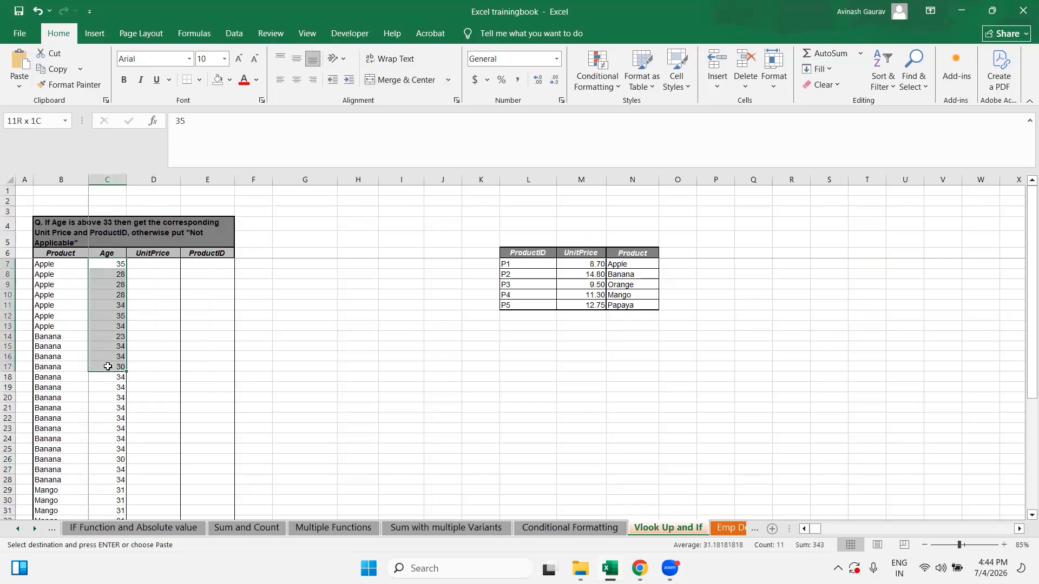
click(152, 265)
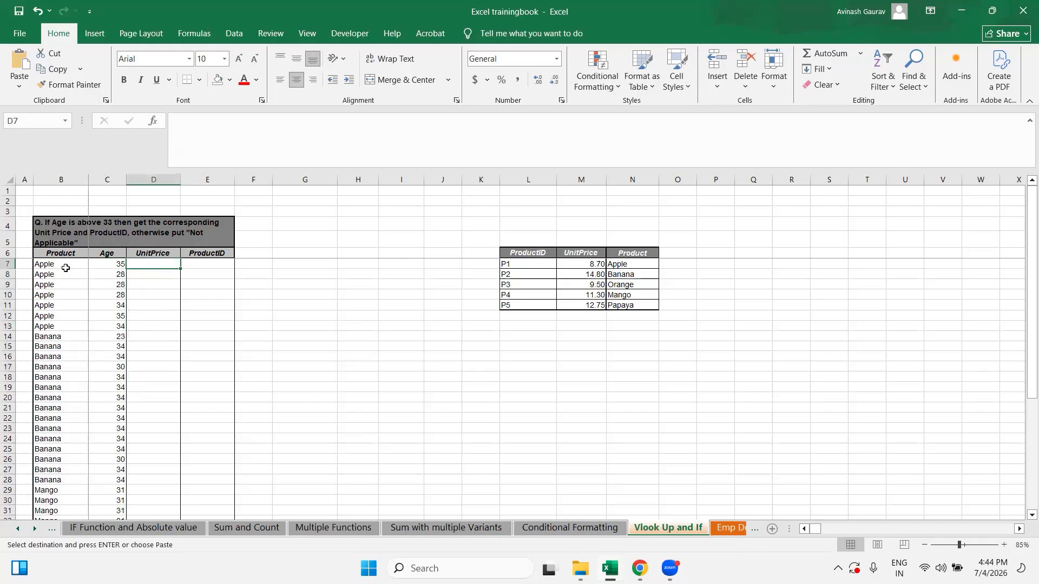
Trace the ages in C7 and C8 to their UnitPrice and ProductID cells, checking the lookup table's UnitPrice for Apple in M7.
click(212, 264)
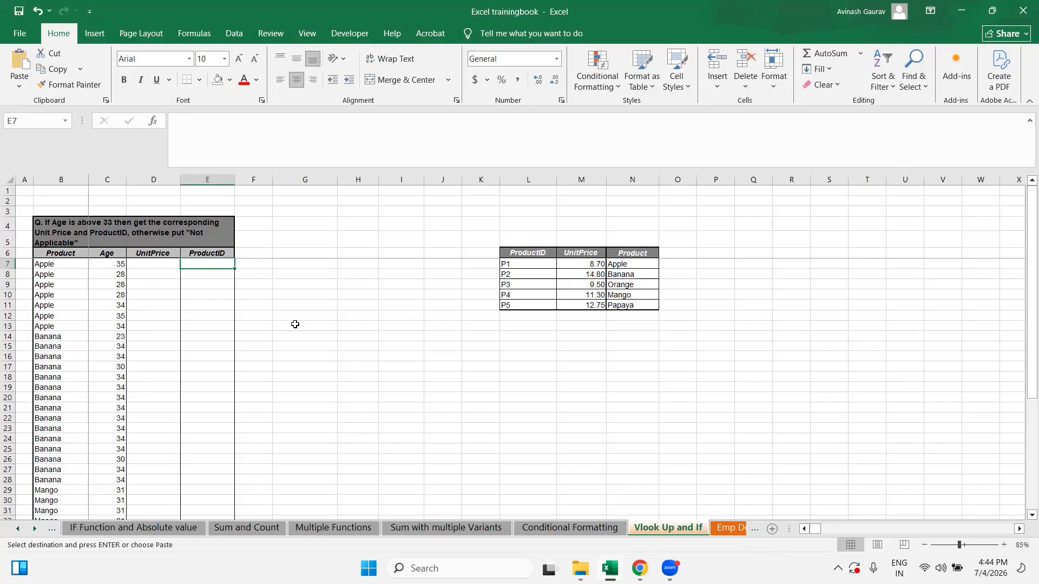
click(106, 264)
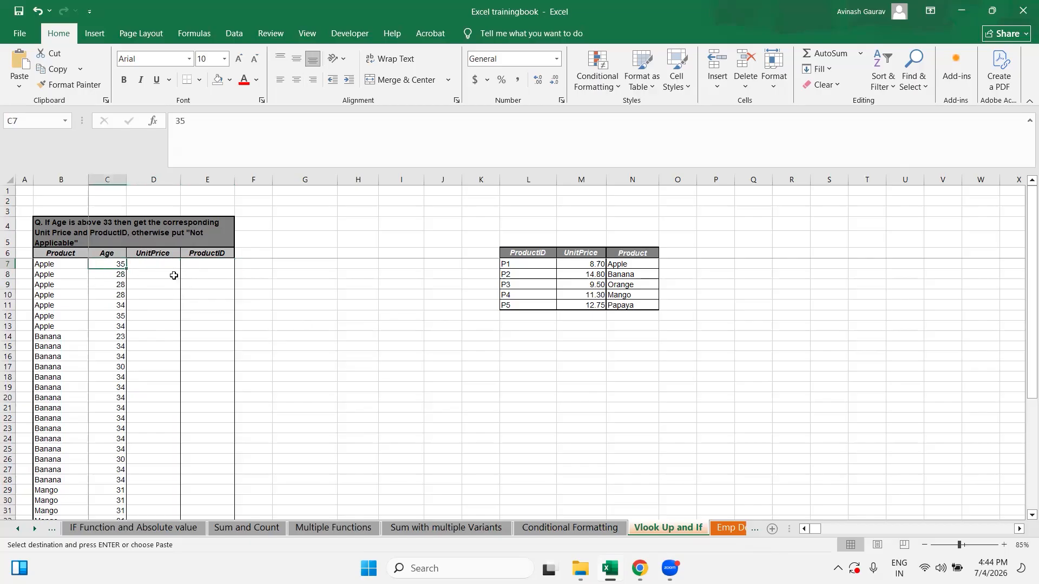
click(162, 268)
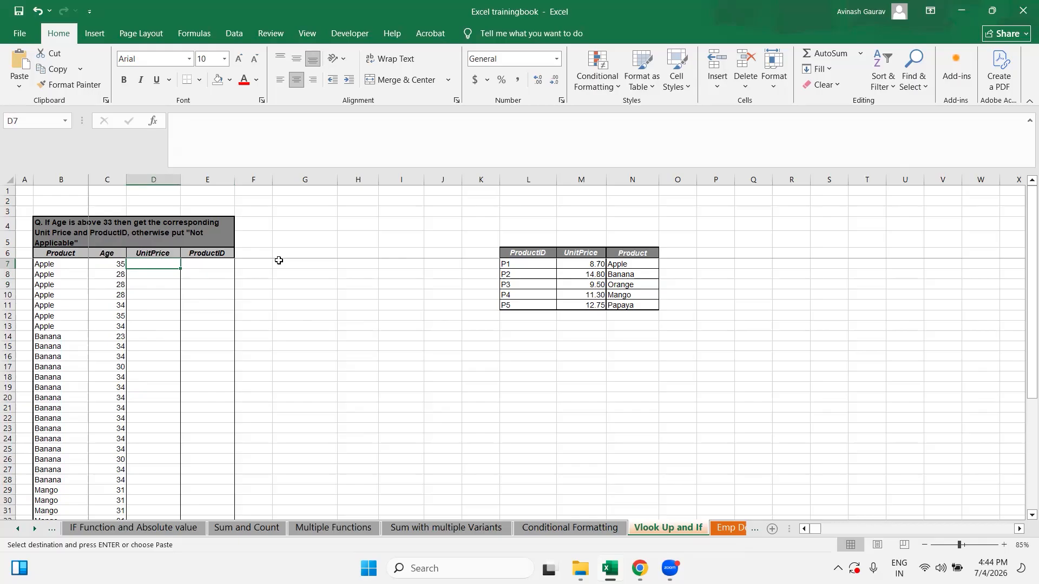
click(104, 263)
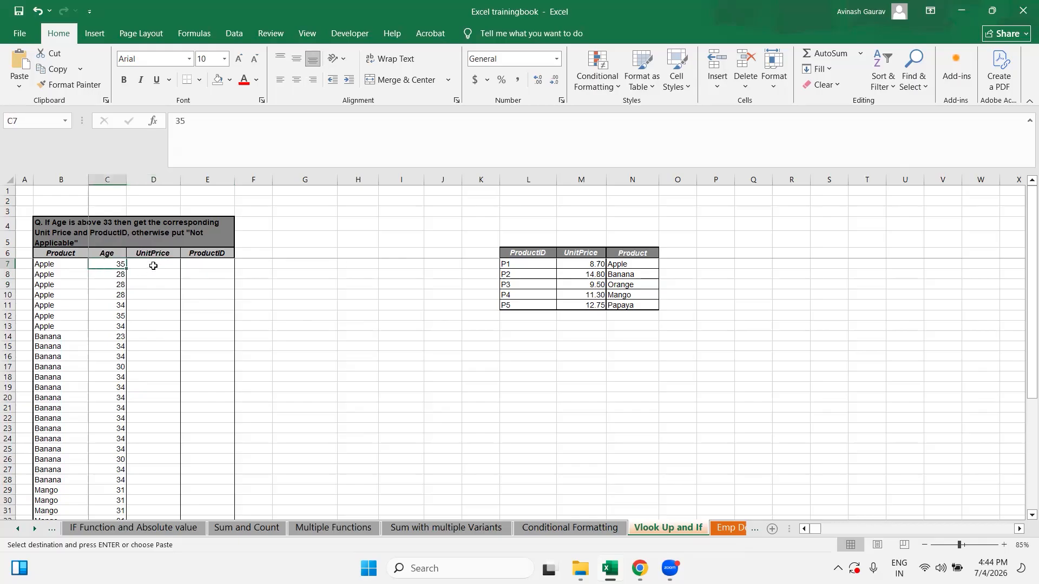
click(153, 265)
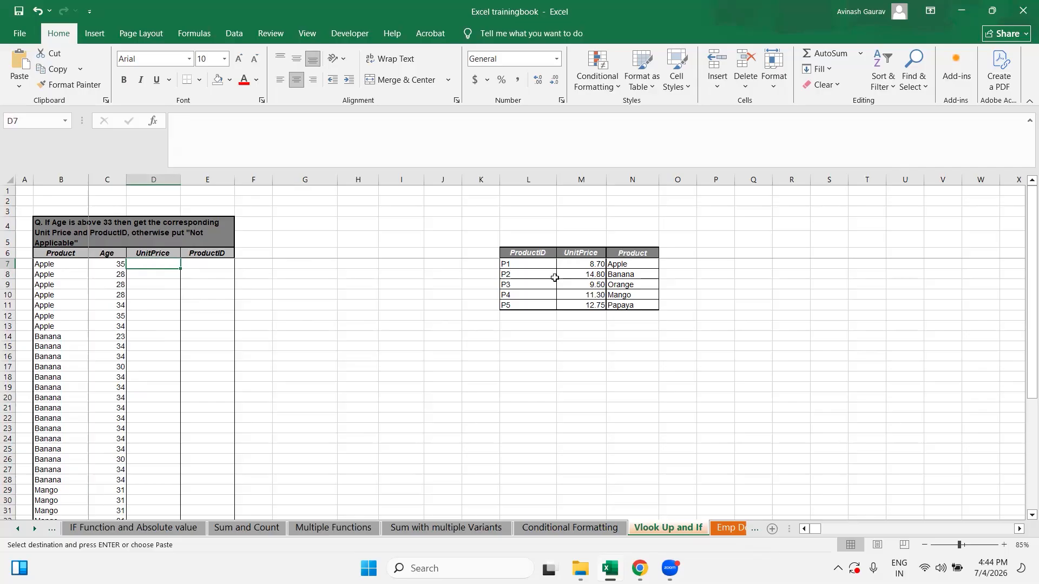
click(579, 265)
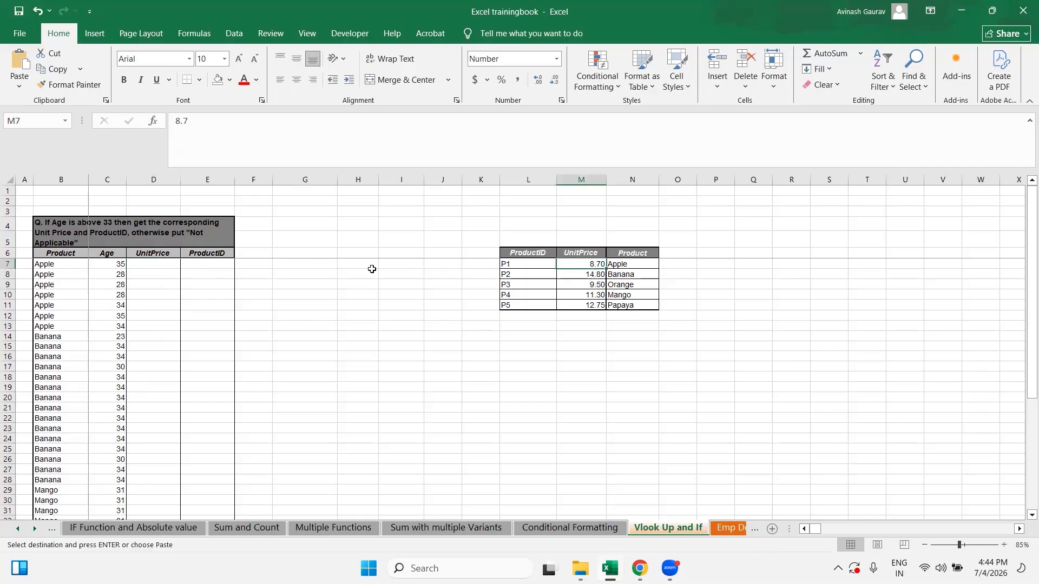
click(163, 267)
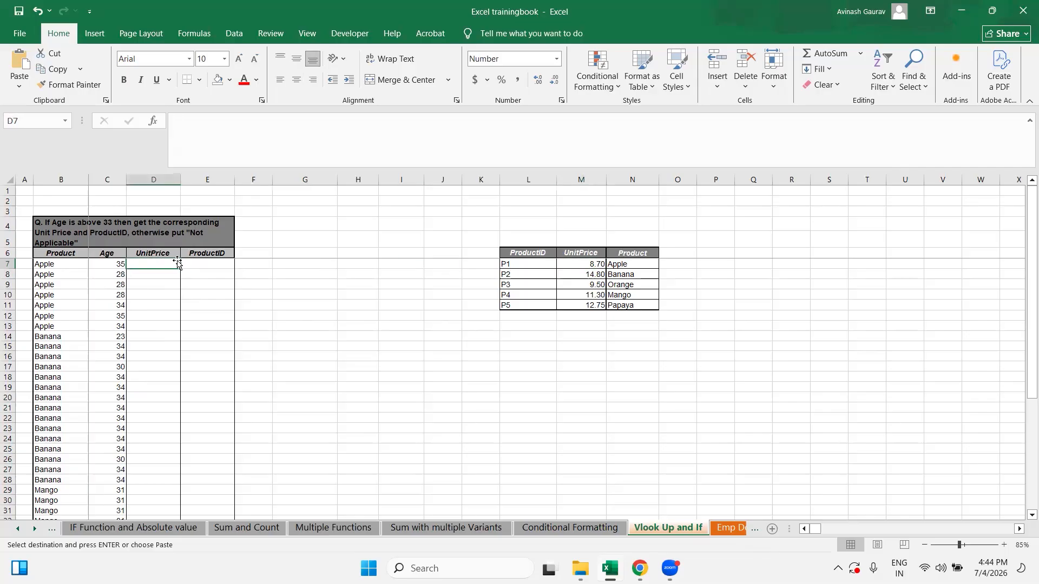
click(212, 263)
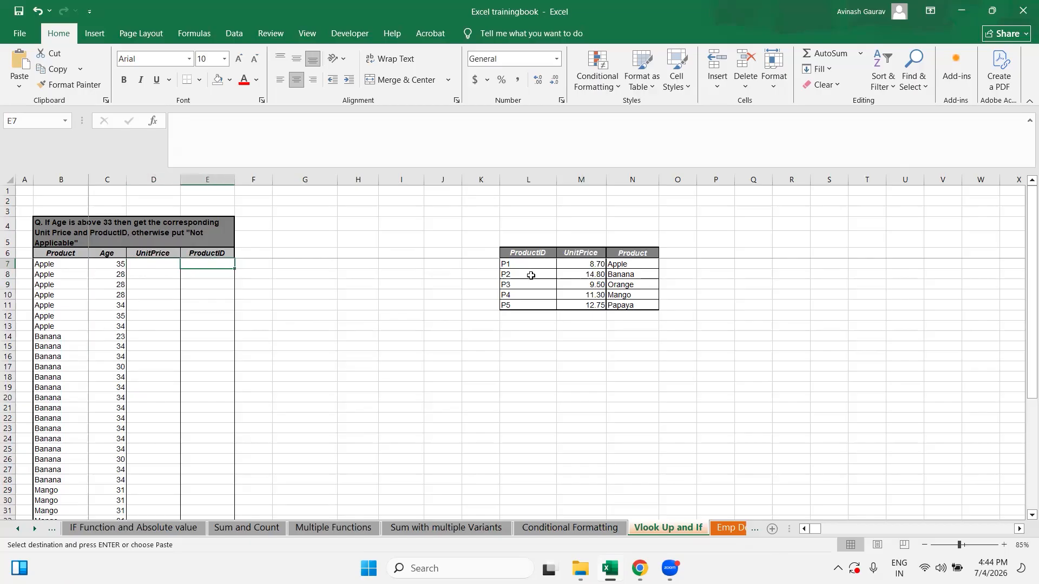
click(100, 274)
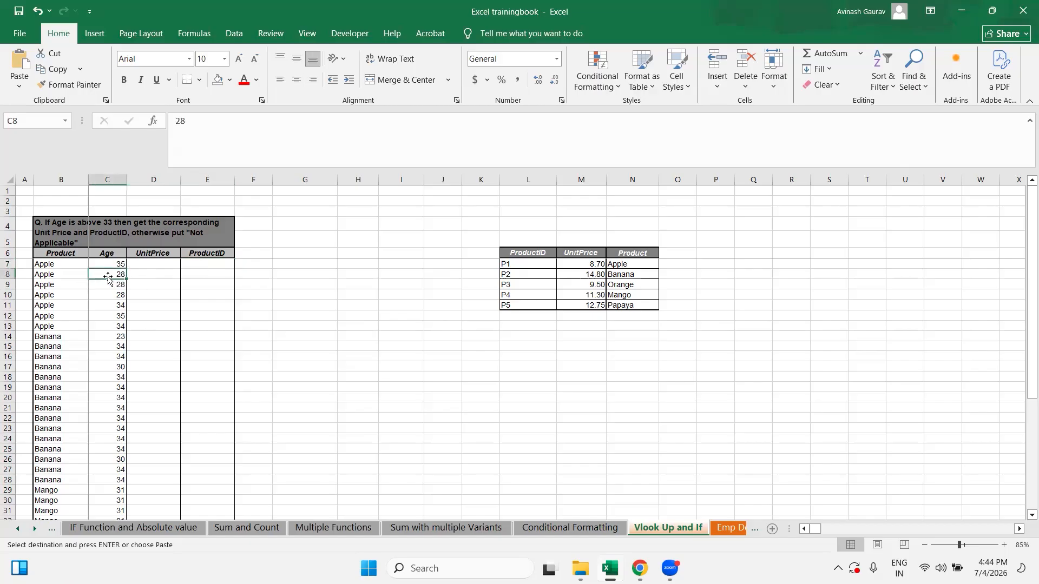
click(157, 274)
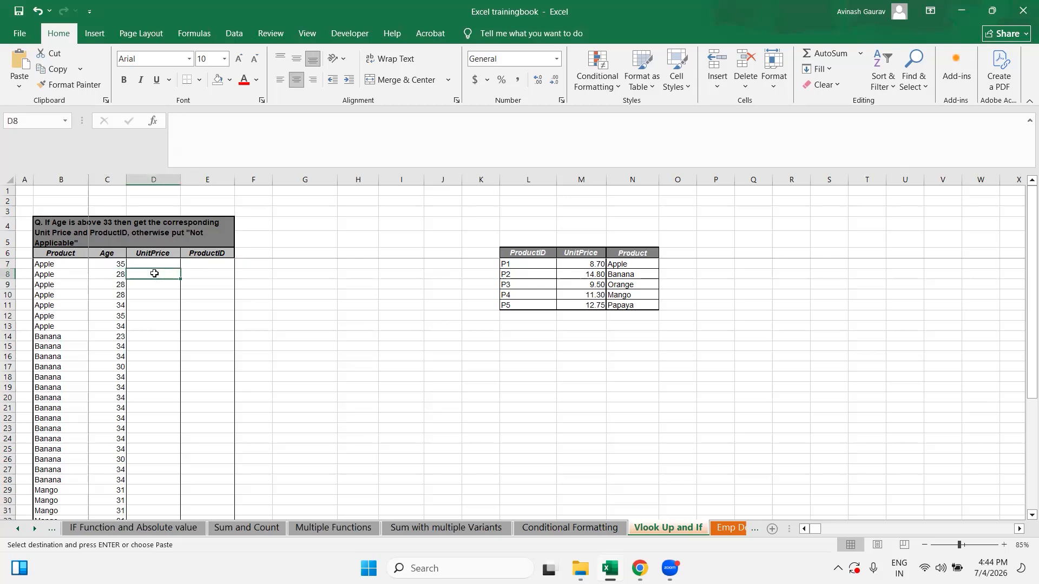
click(208, 276)
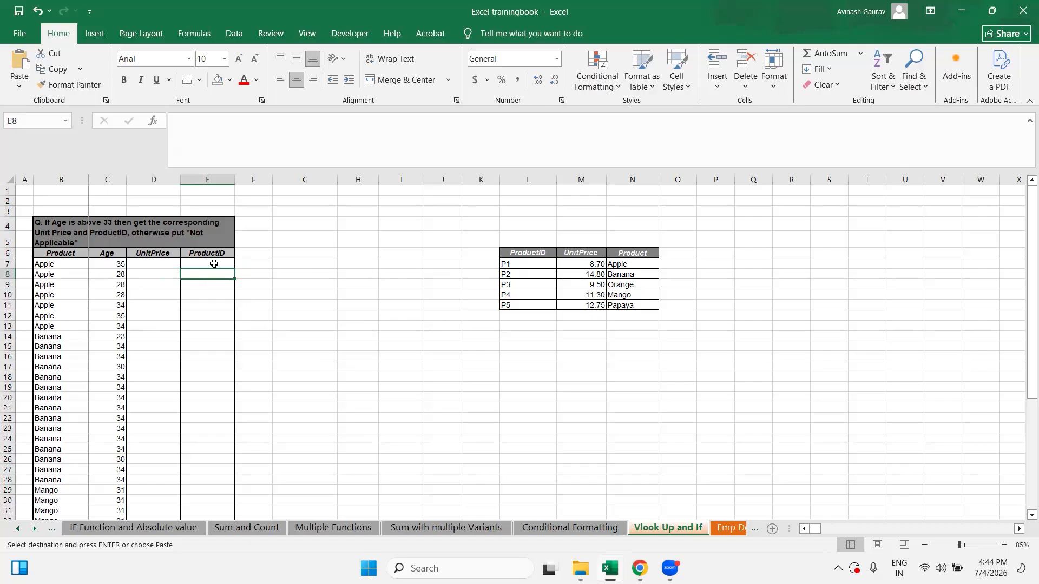
Fill the first UnitPrice cell, D7, with yellow.
click(155, 264)
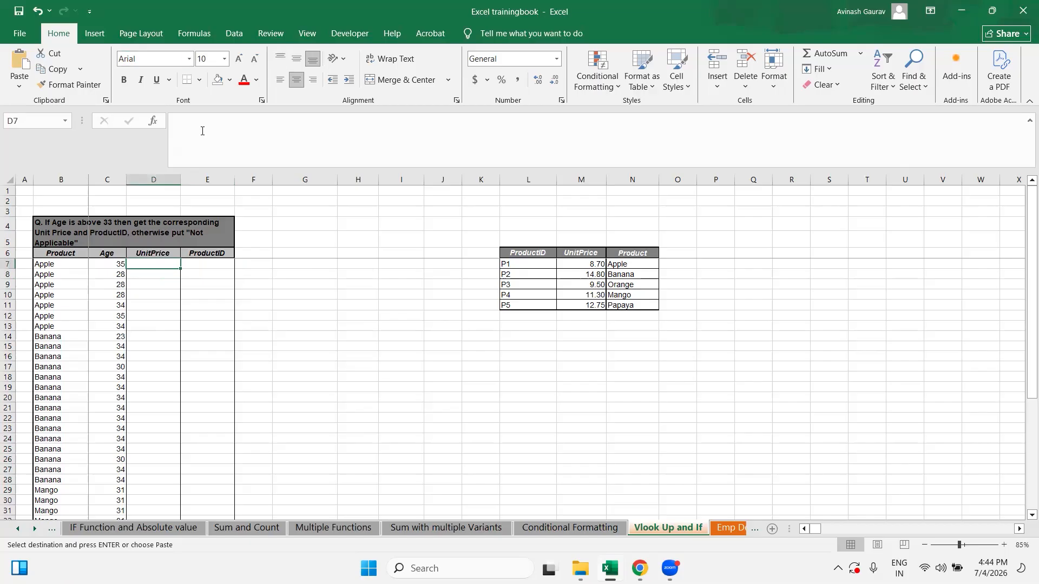
click(230, 80)
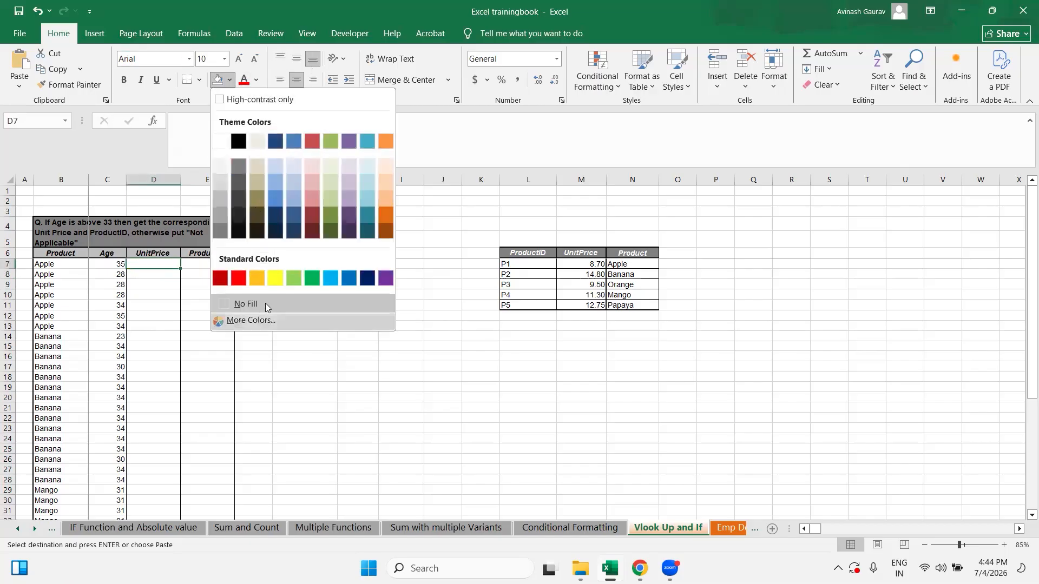
click(276, 278)
Review the blank result cells D7:E25 together with the Age column and the product names in B7:B28.
drag(163, 263, 210, 336)
drag(151, 264, 185, 449)
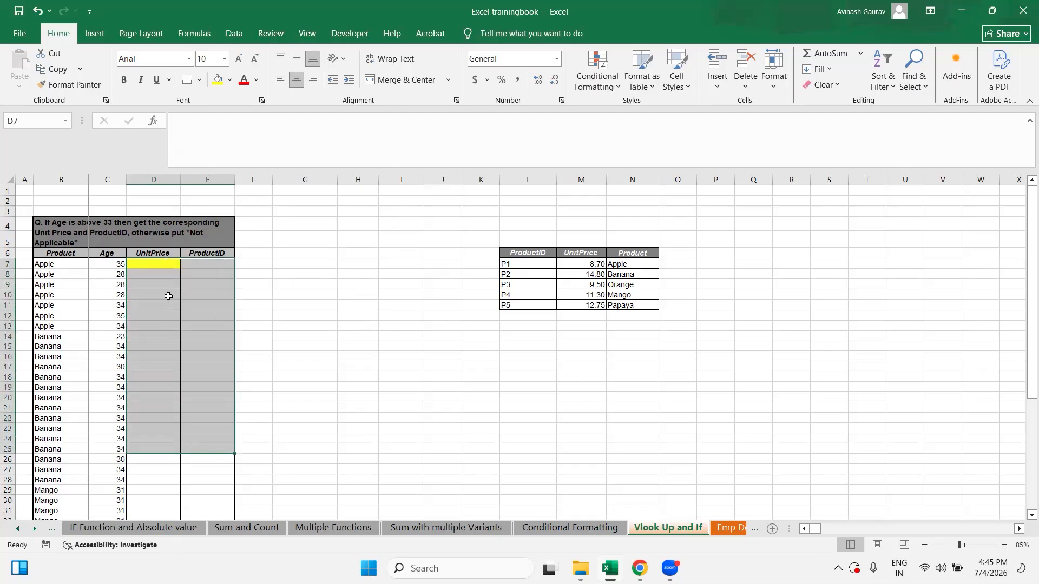
click(156, 264)
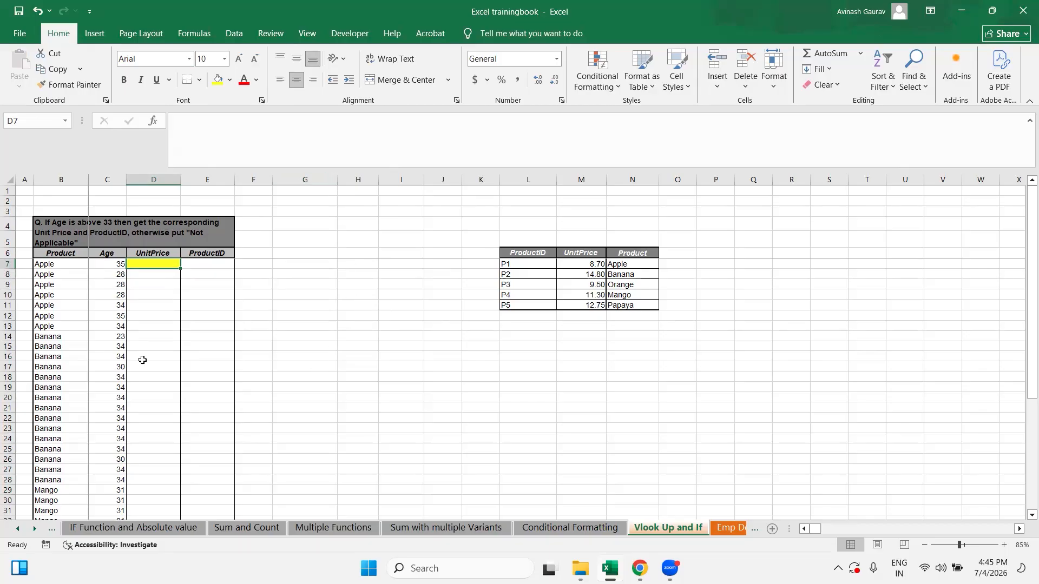
click(108, 179)
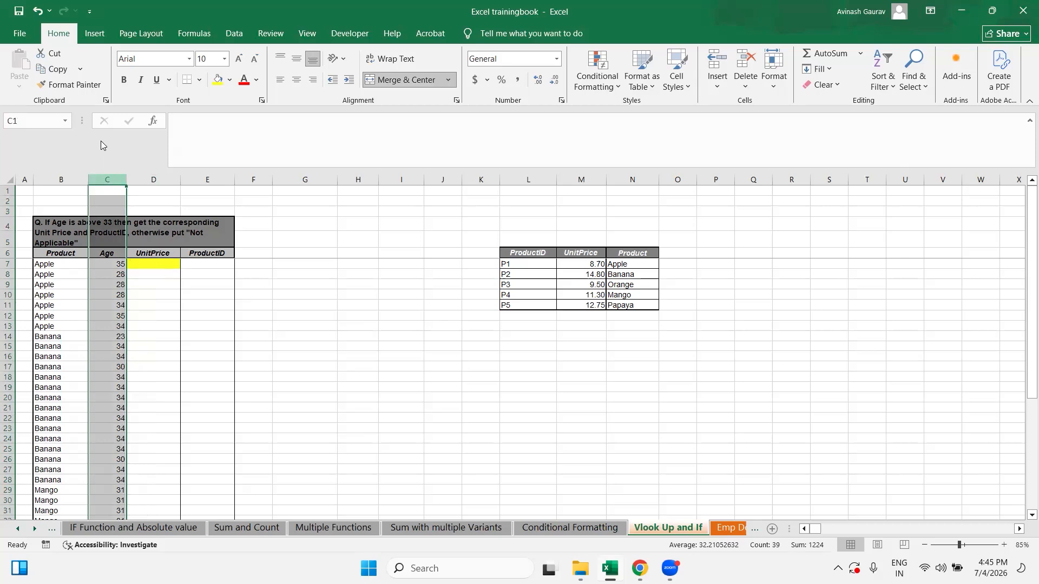
click(154, 262)
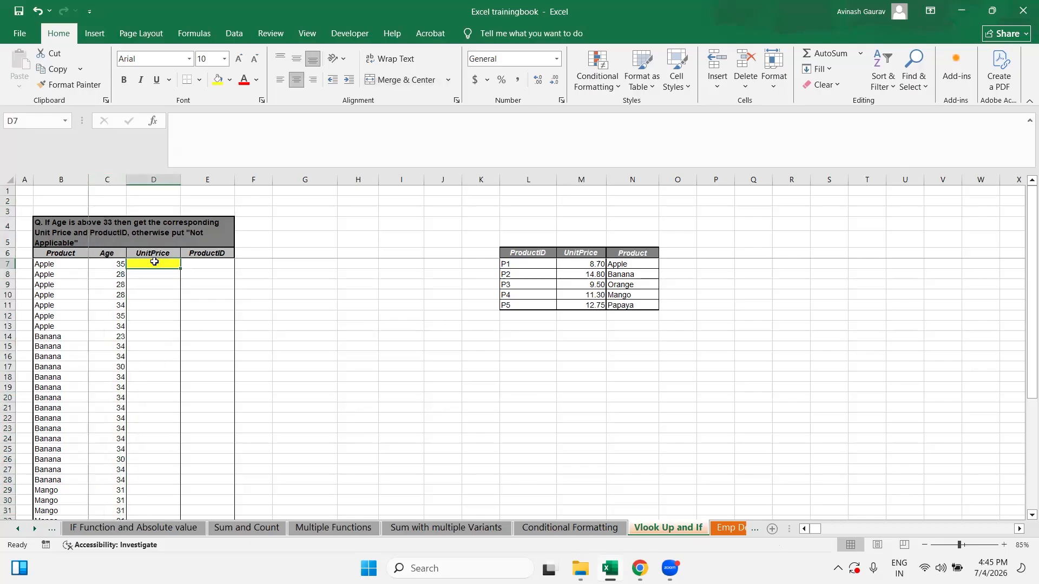
click(44, 265)
drag(68, 267, 65, 409)
drag(54, 264, 57, 482)
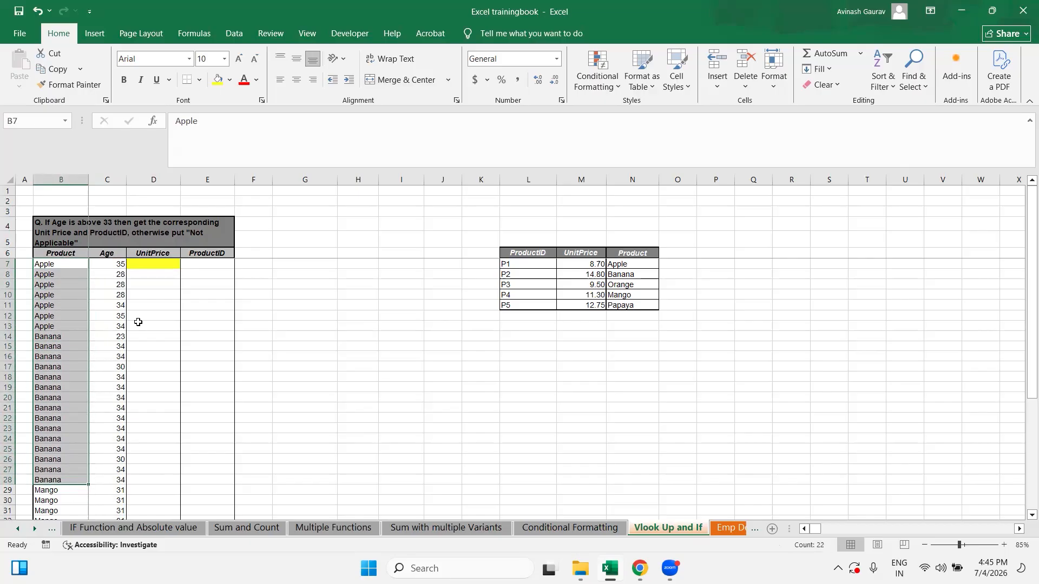
click(145, 254)
click(152, 267)
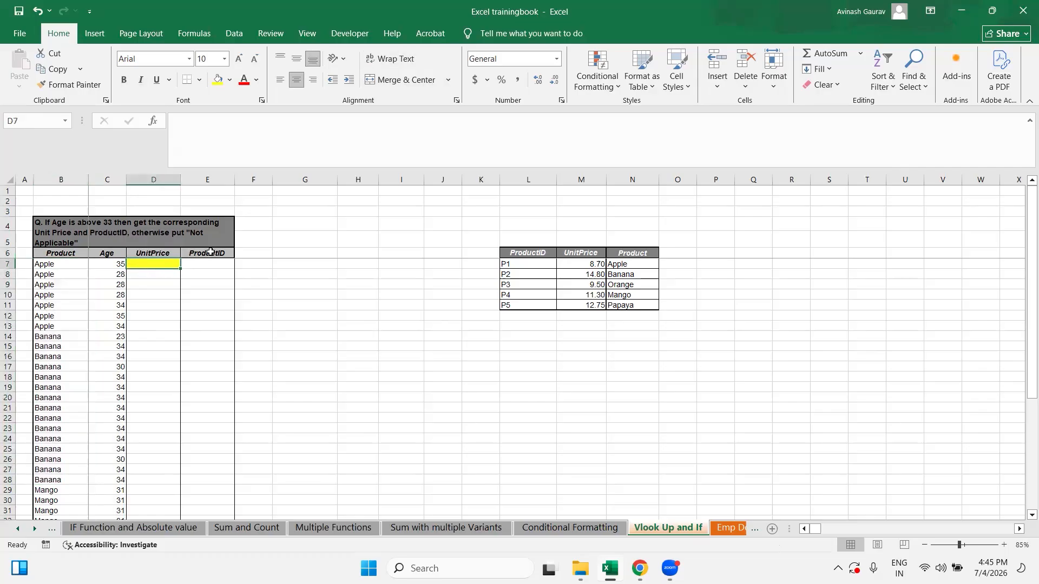
Examine the blank UnitPrice and ProductID cells against the ages in C7:C17.
click(199, 265)
click(145, 266)
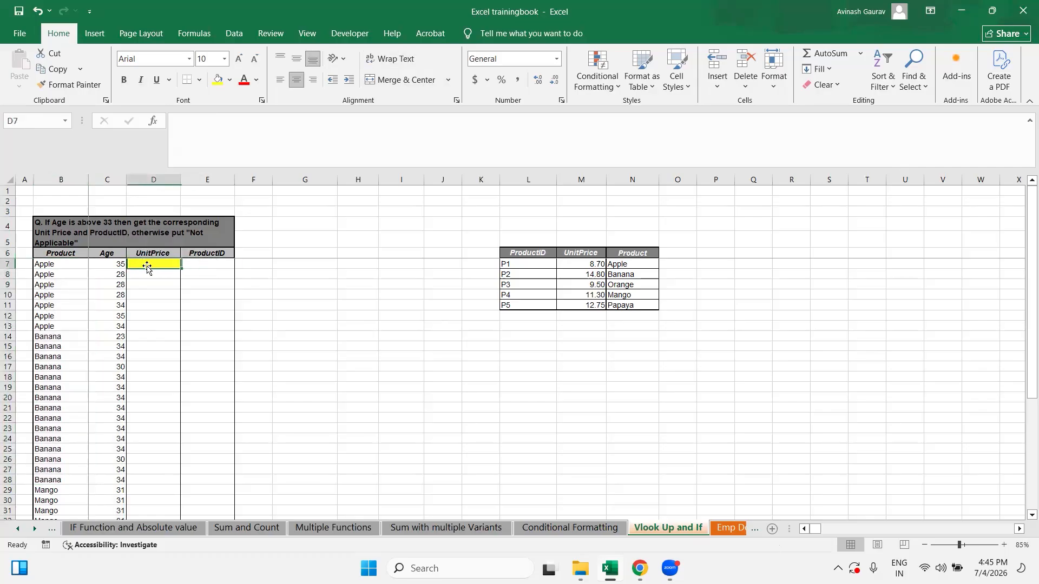
click(195, 266)
click(144, 281)
click(158, 357)
click(204, 337)
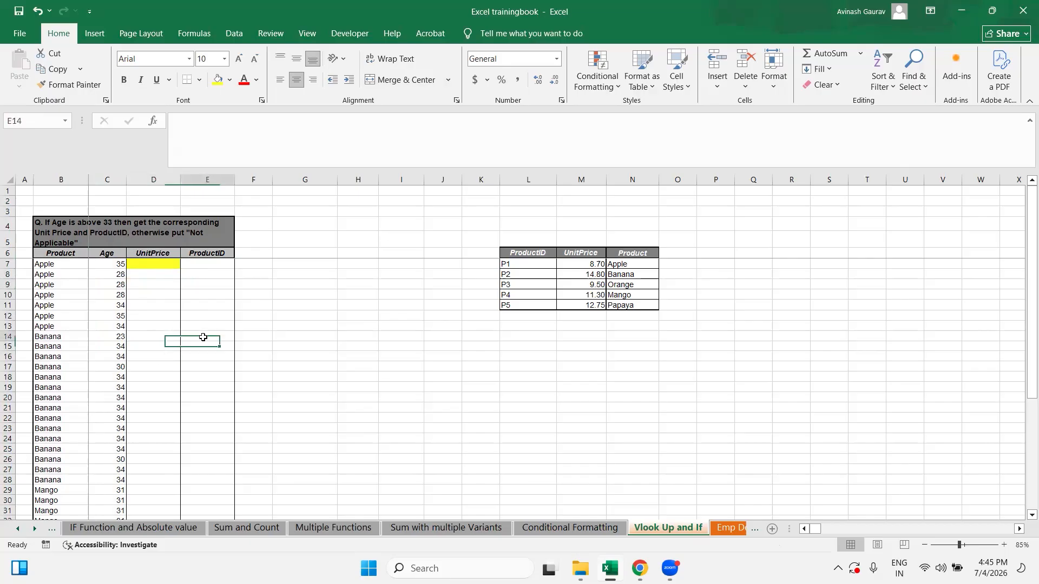
drag(113, 267, 115, 367)
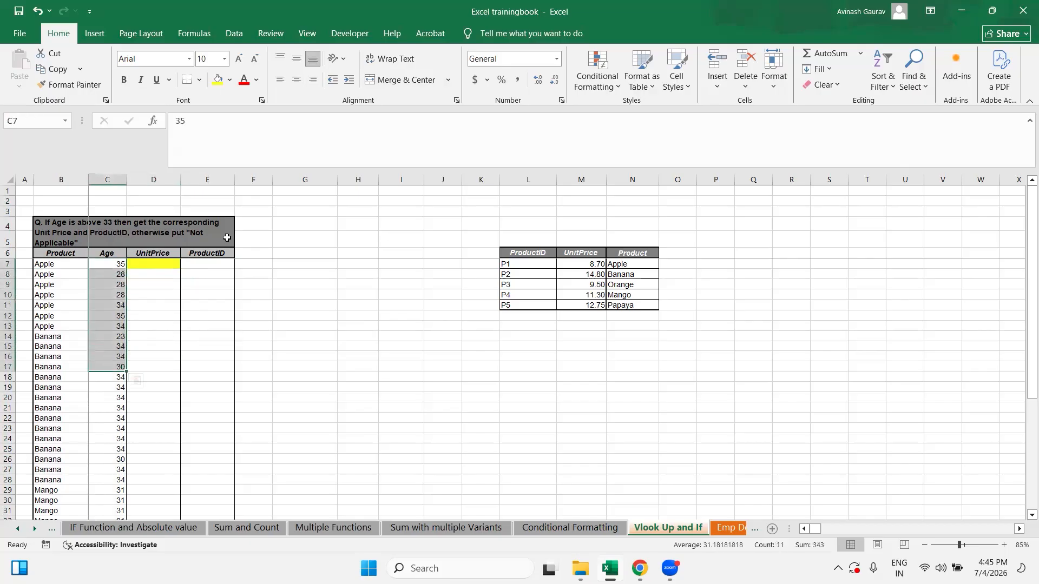
click(121, 284)
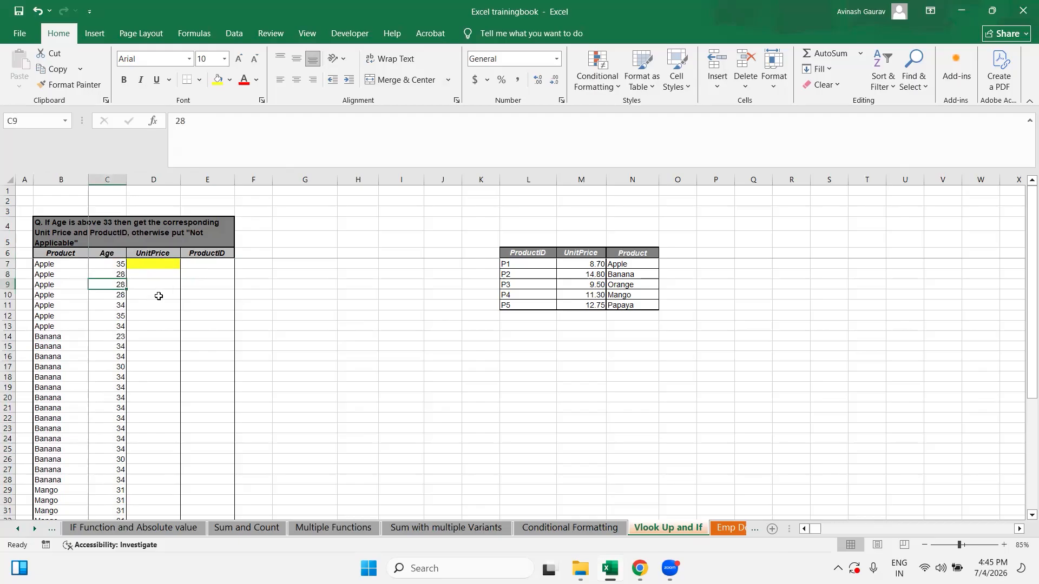
Compare row 7's UnitPrice and ProductID cells with the product name in B7 that both lookups use.
click(154, 264)
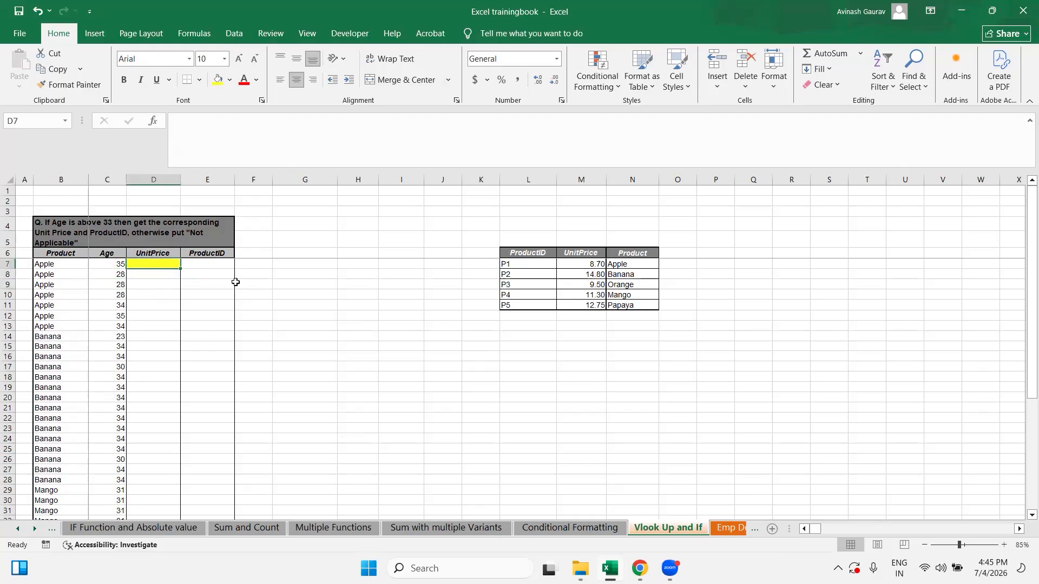
click(197, 263)
click(159, 254)
click(160, 264)
click(209, 266)
click(43, 265)
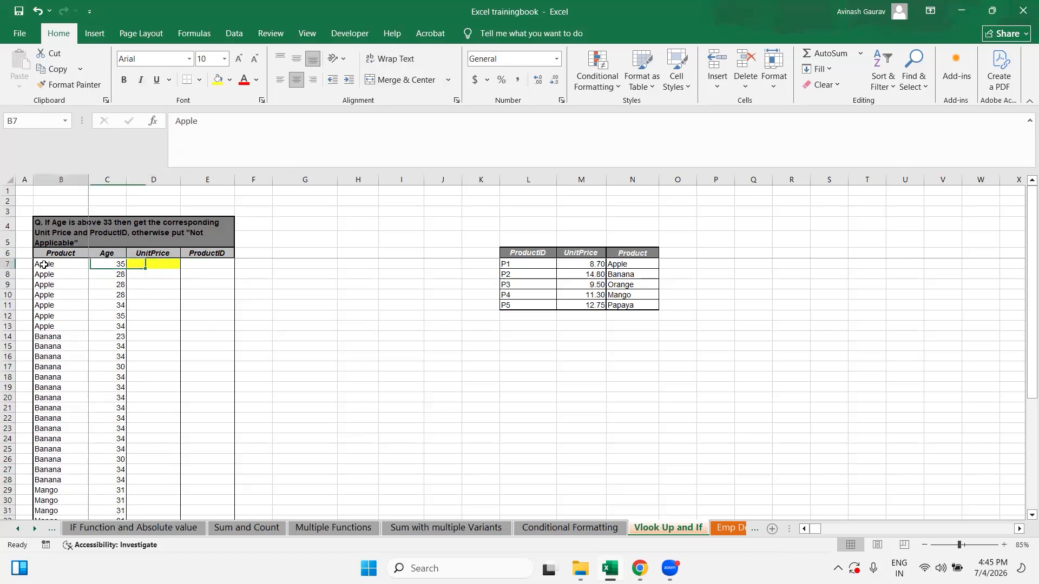
click(154, 266)
click(220, 265)
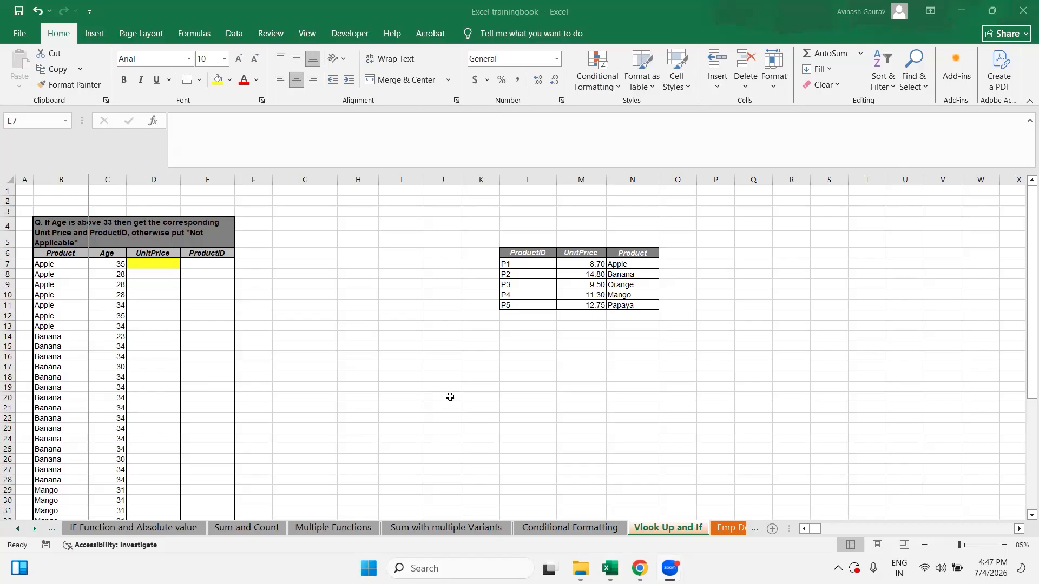
click(9, 180)
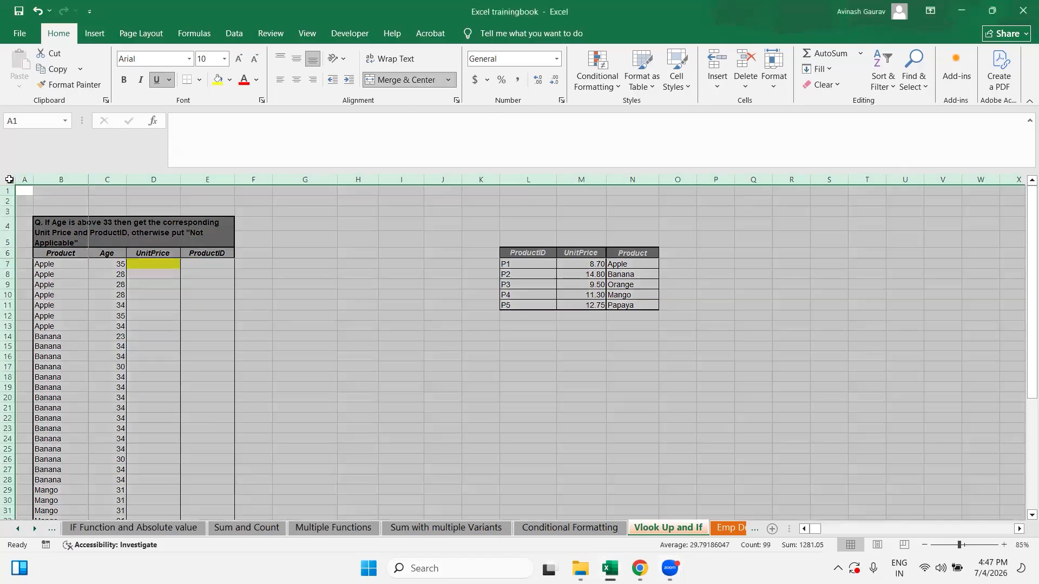
click(406, 336)
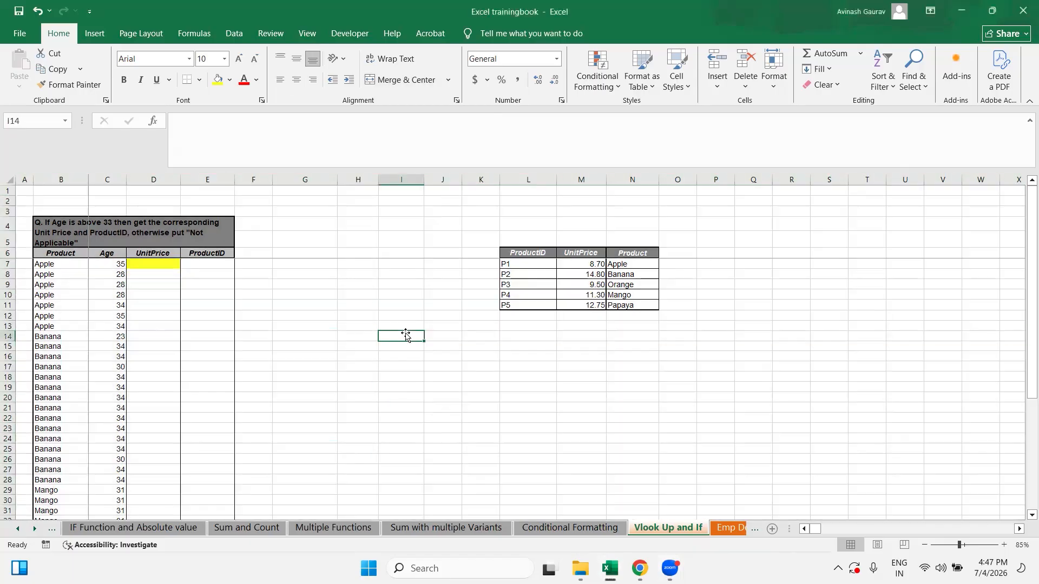
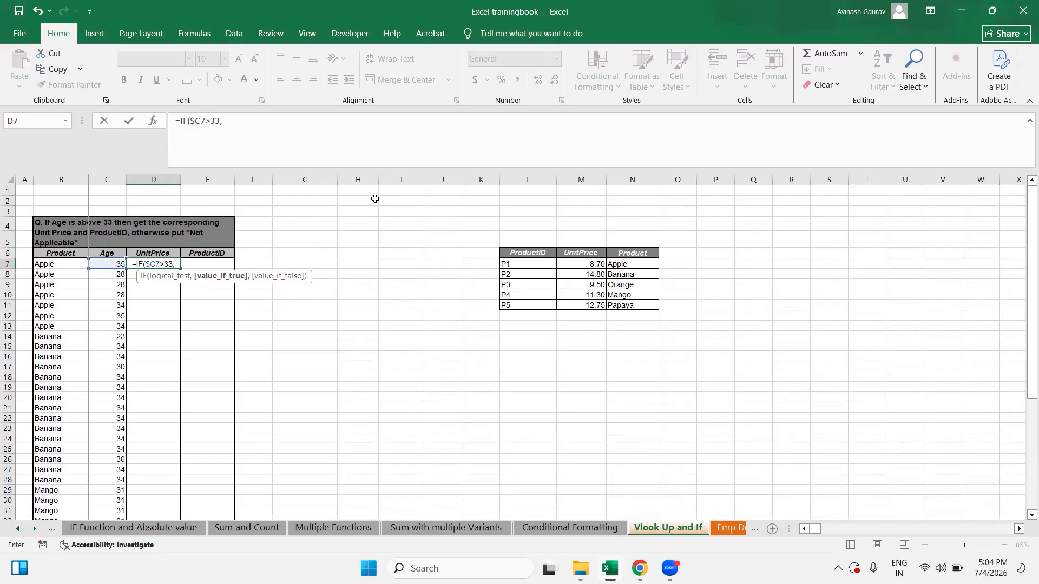
Start an INDEX function as the true result of D7's IF formula, using the product table $L$6:$N$11 as an absolute array.
click(304, 124)
text(INDEX()
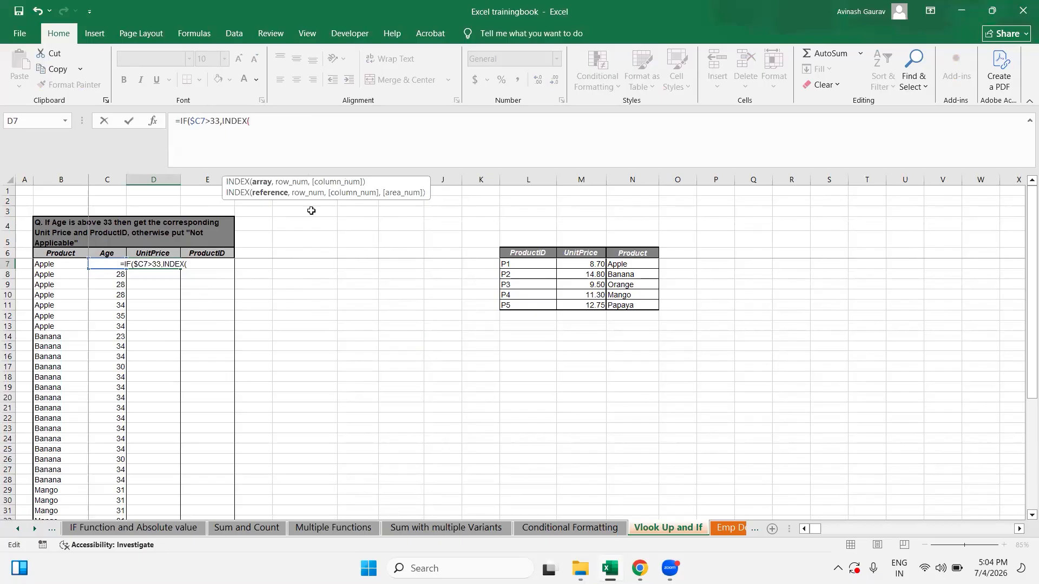
click(534, 251)
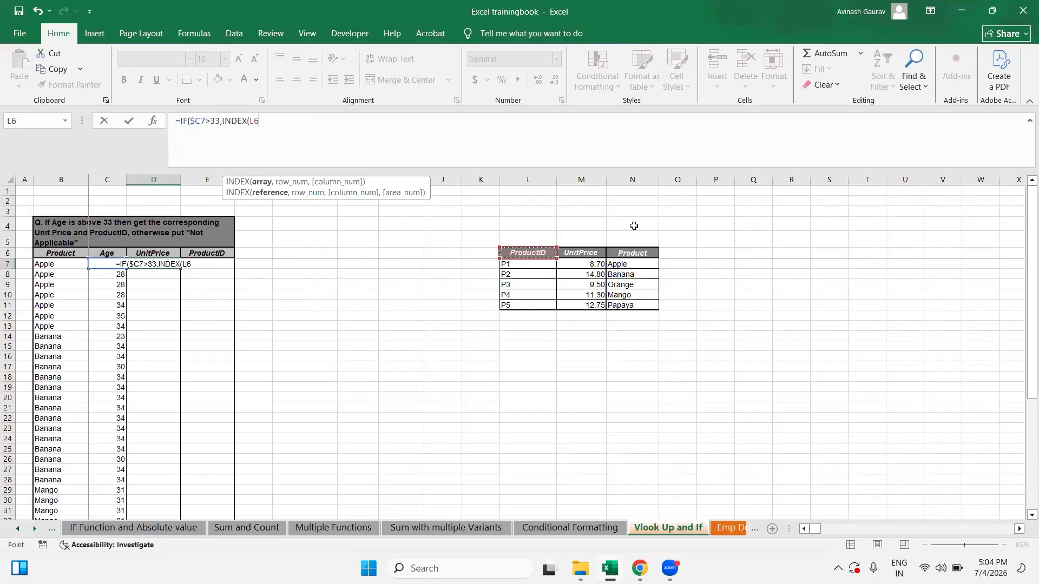
key(shift+Right)
key(shift+Right)
key(ctrl+shift+Down)
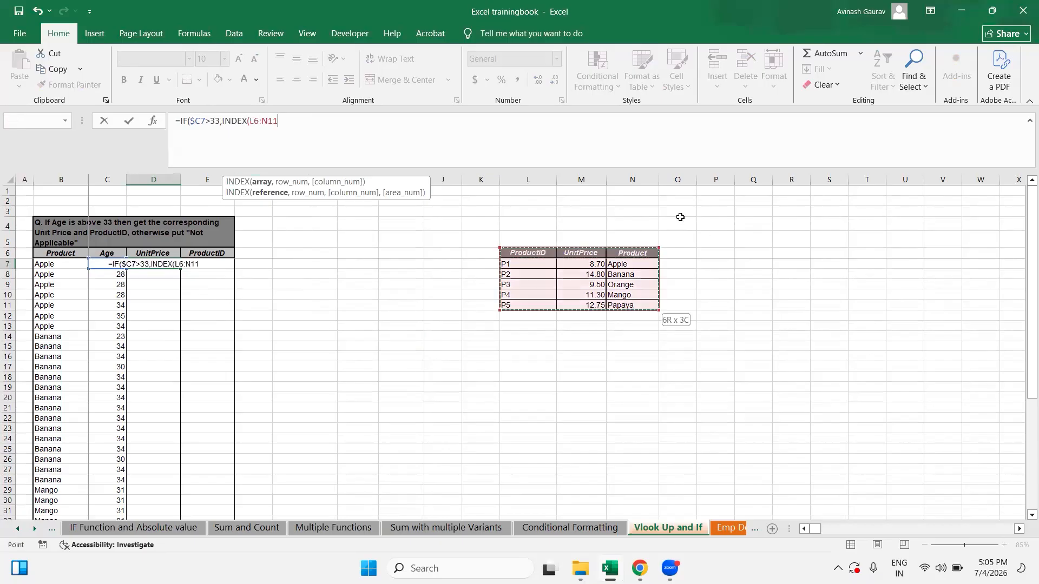
key(F4)
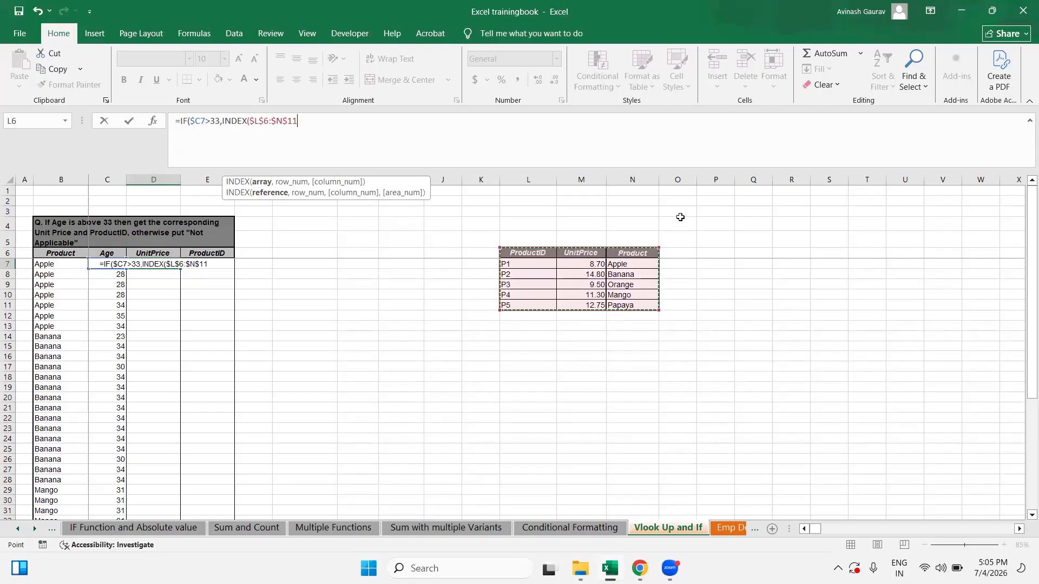
Add MATCH($B7,$N$6:$N$11,0) as the INDEX row number, looking up the product name in the table's Product column.
text(,MATCH()
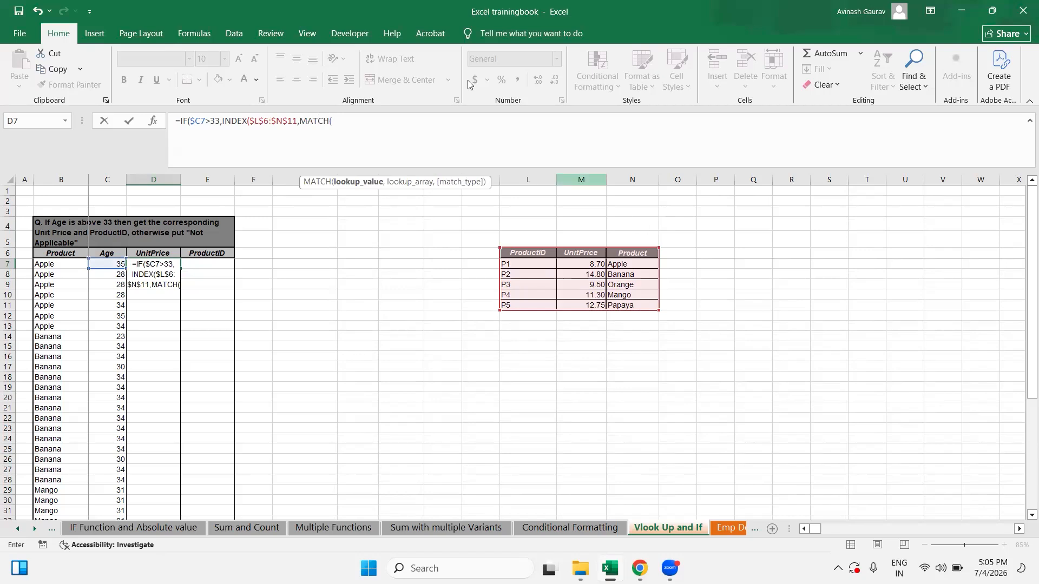
click(52, 264)
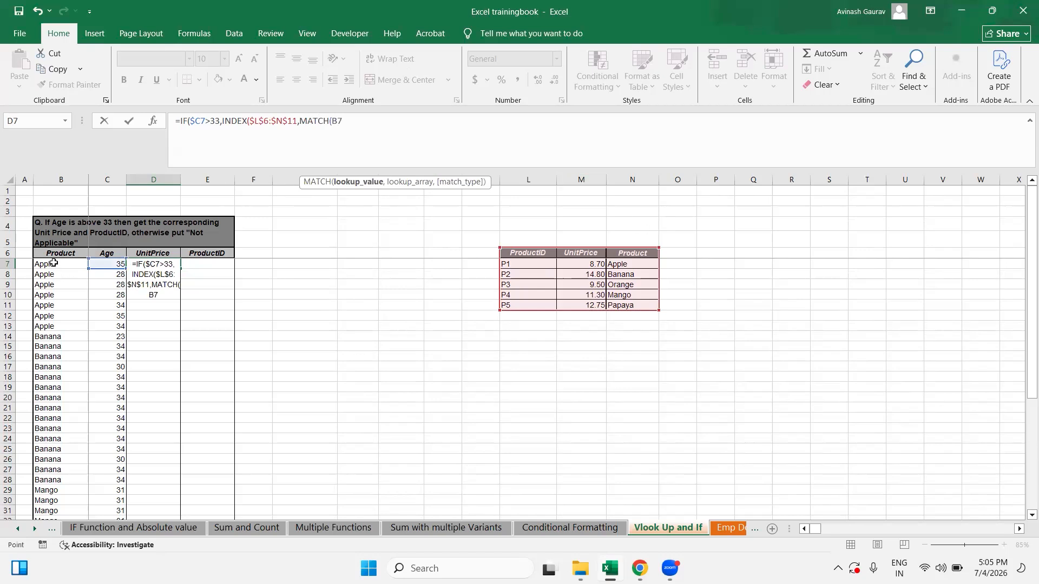
key(F4)
key(F4)
key(F4)
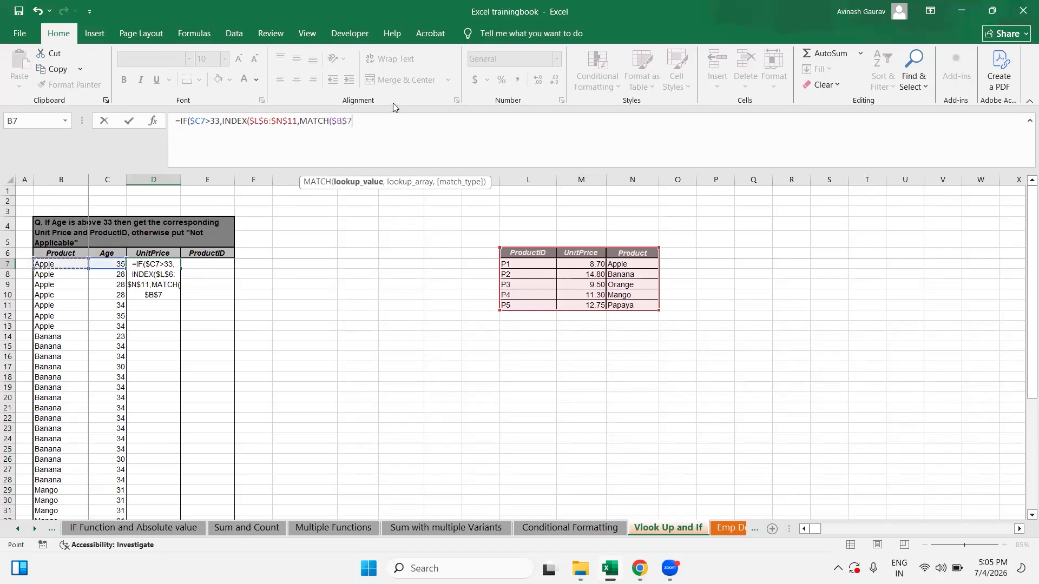
text(,)
drag(634, 256, 618, 305)
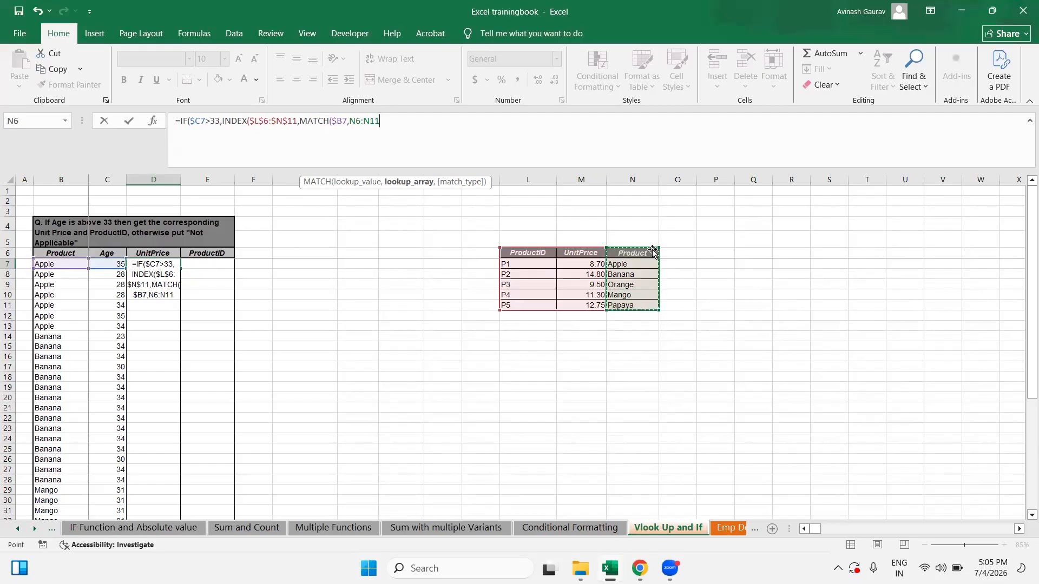
key(F4)
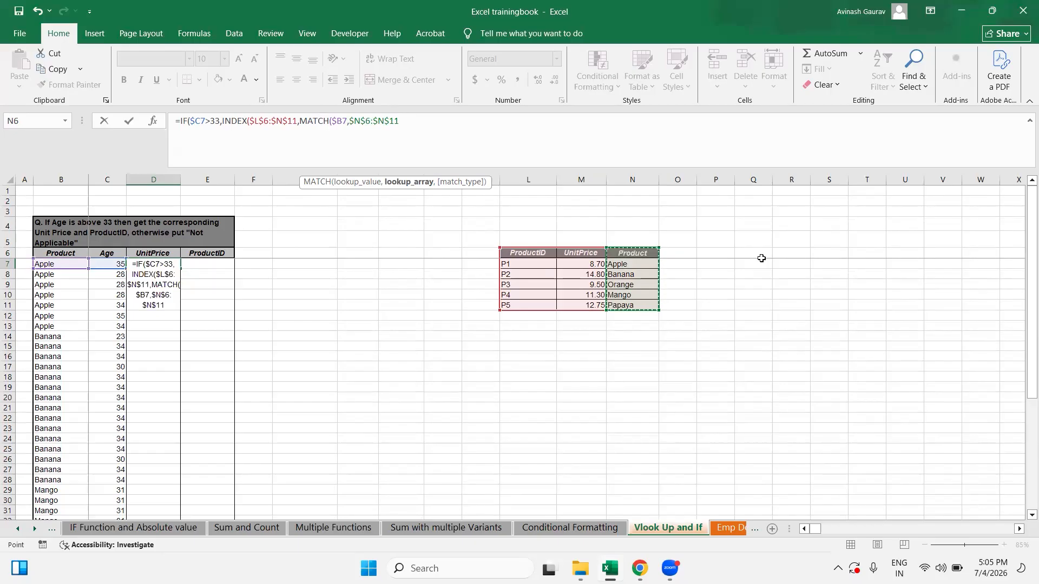
text(,0)
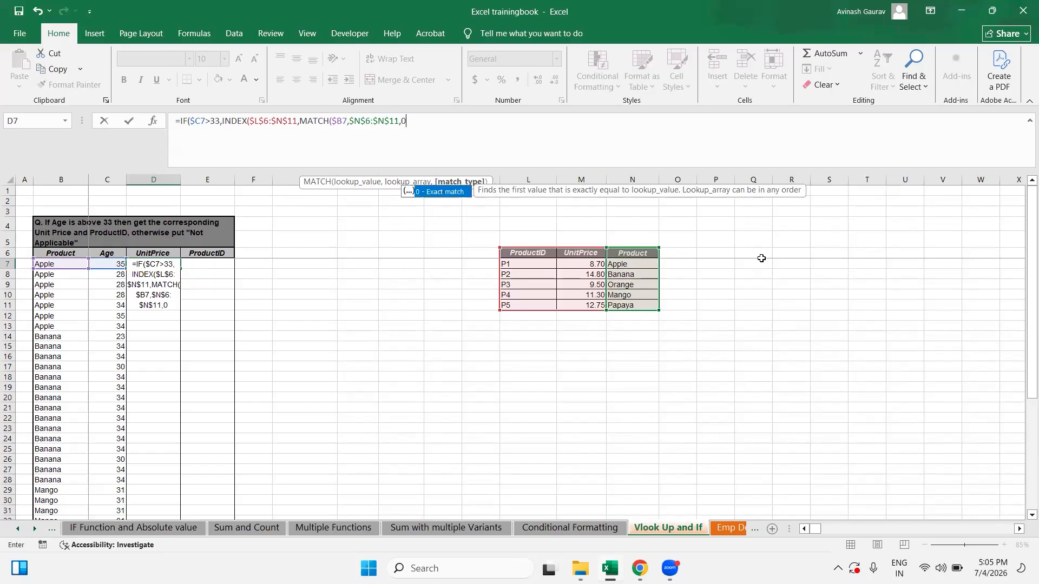
text(),)
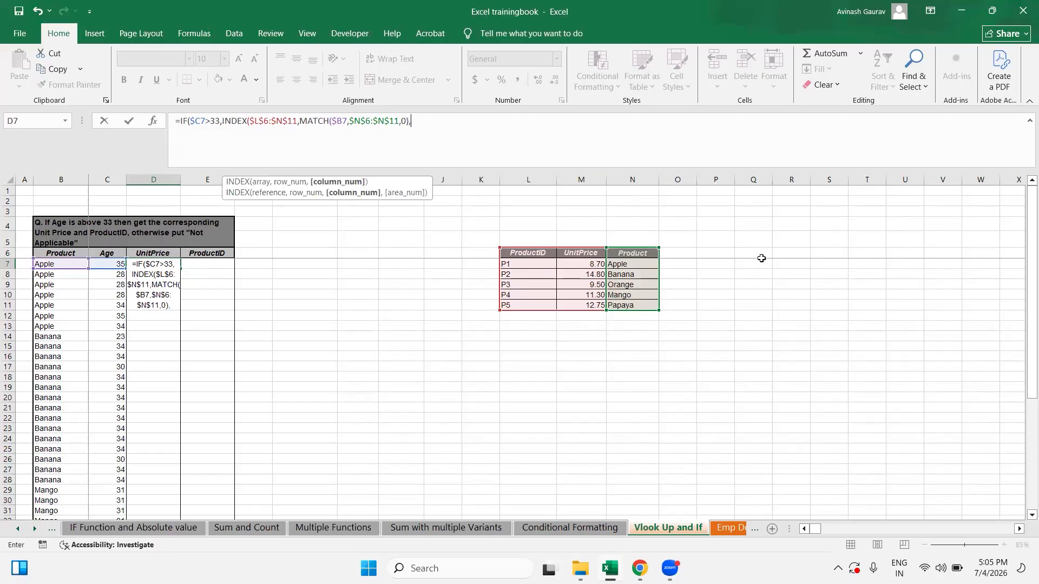
Add MATCH(D$6,$L$6:$N$6,0) as the INDEX column number and close the INDEX function.
text(MATCH()
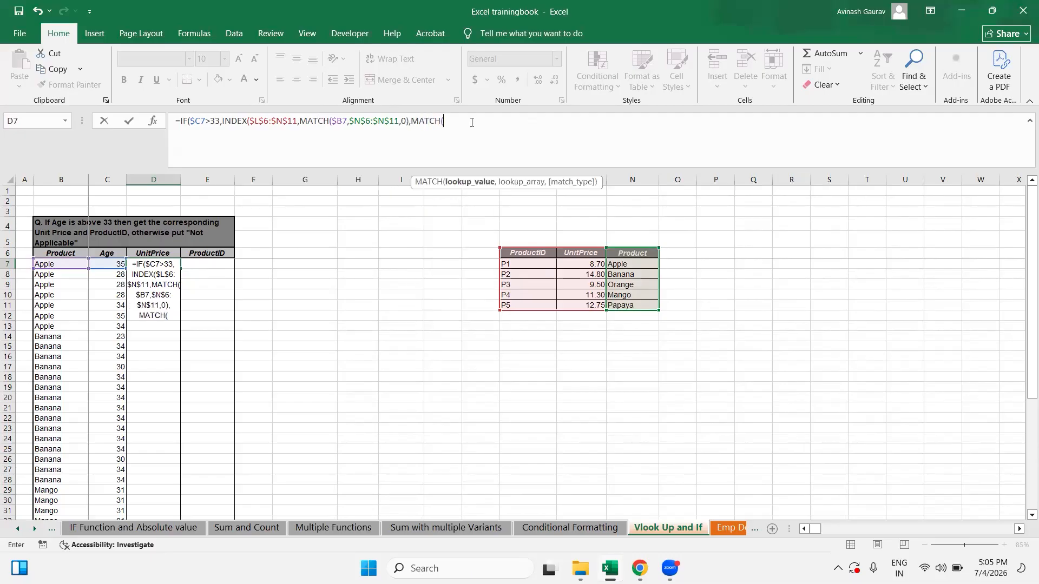
click(177, 253)
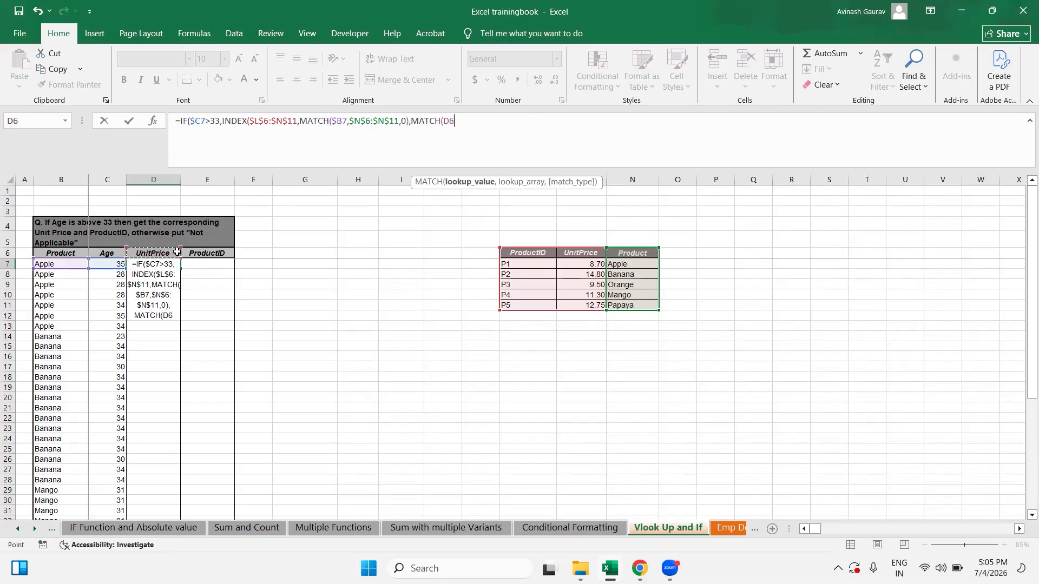
key(F4)
key(F4)
text(,)
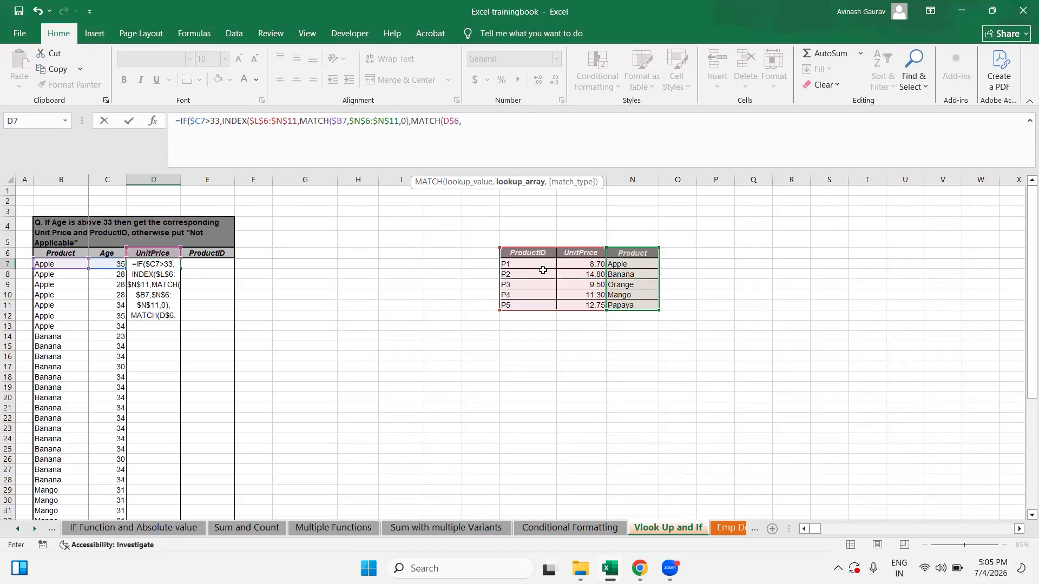
click(541, 255)
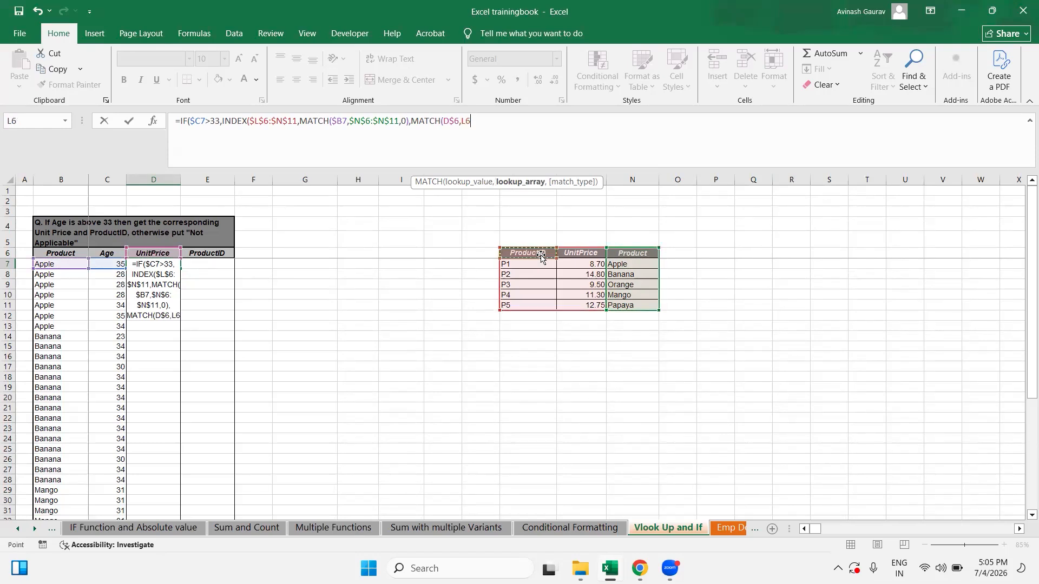
key(shift+Right)
key(shift+Right)
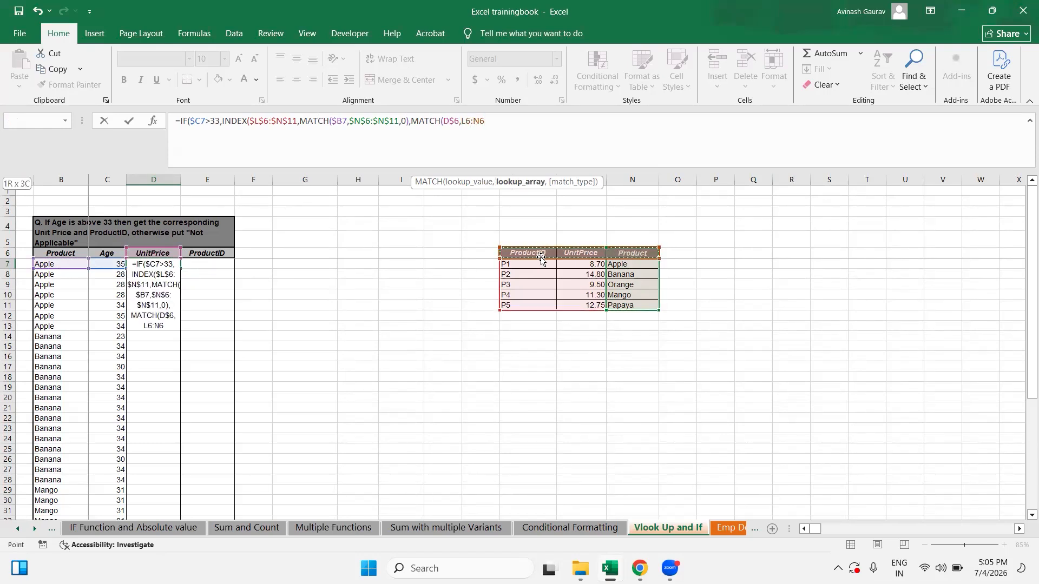
key(F4)
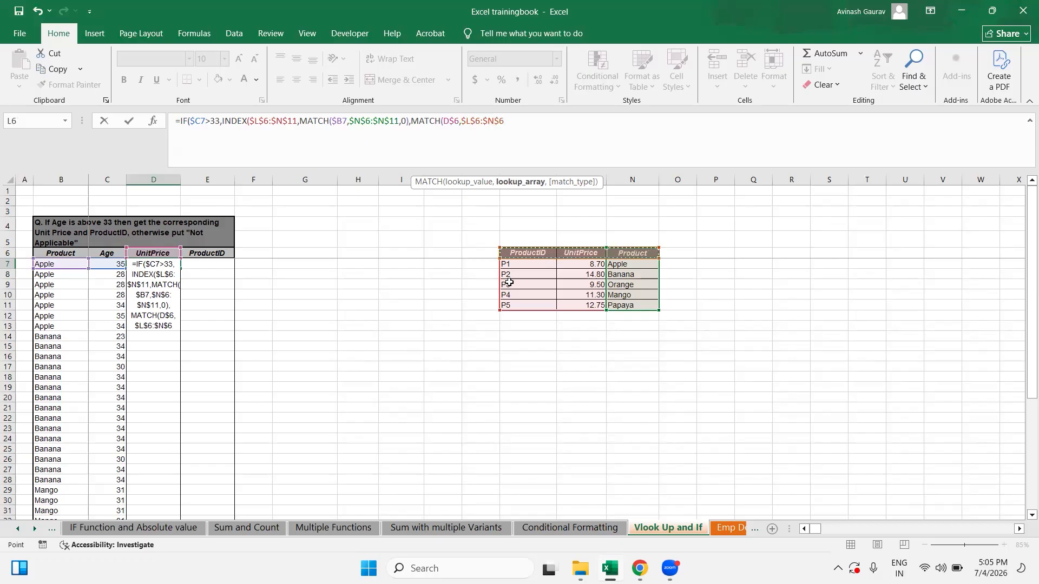
text(,0))
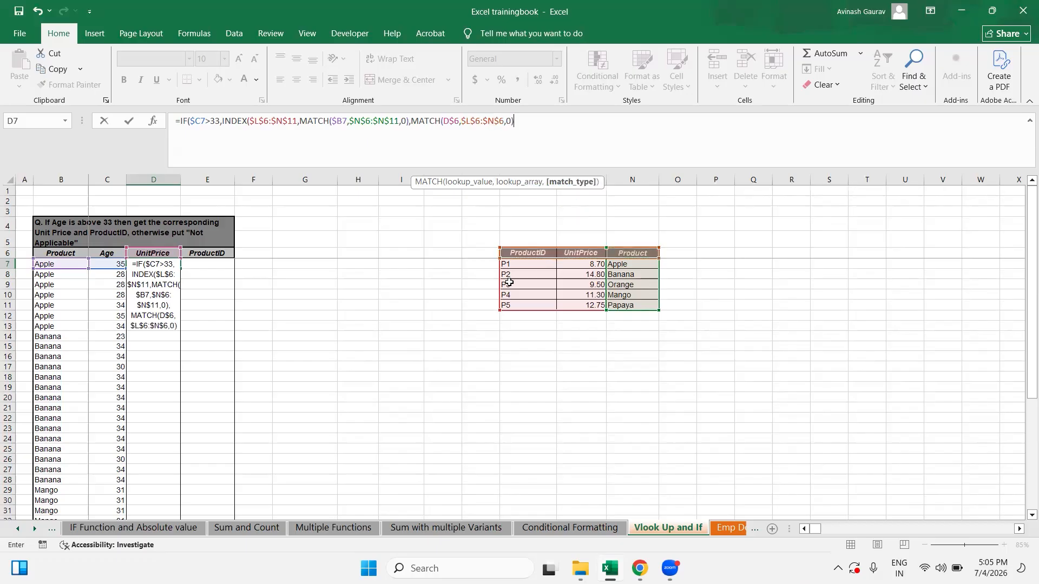
text())
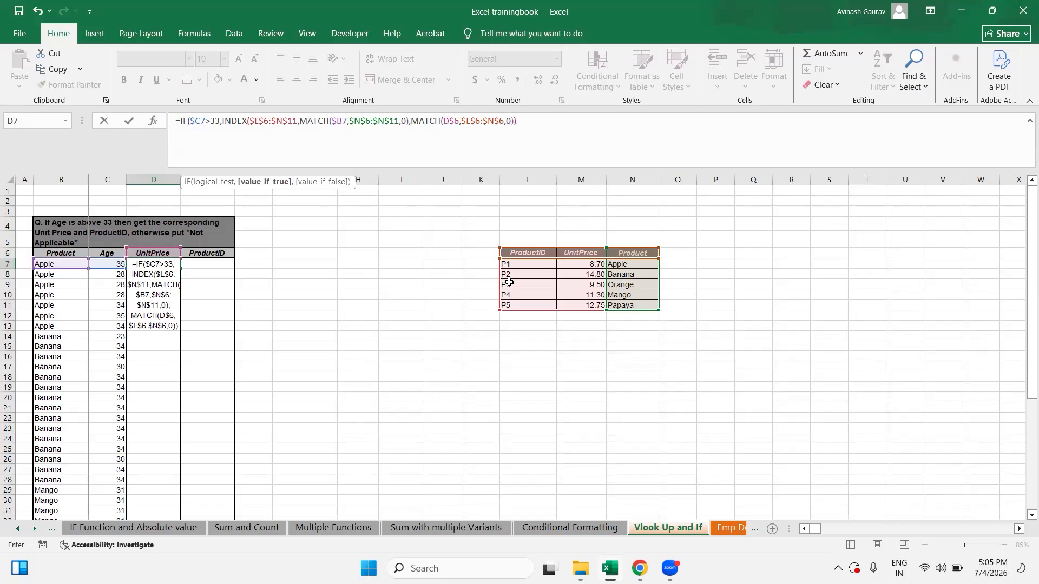
Set the IF formula's false result to "Not Applicable" and enter the finished formula in D7.
text(,)
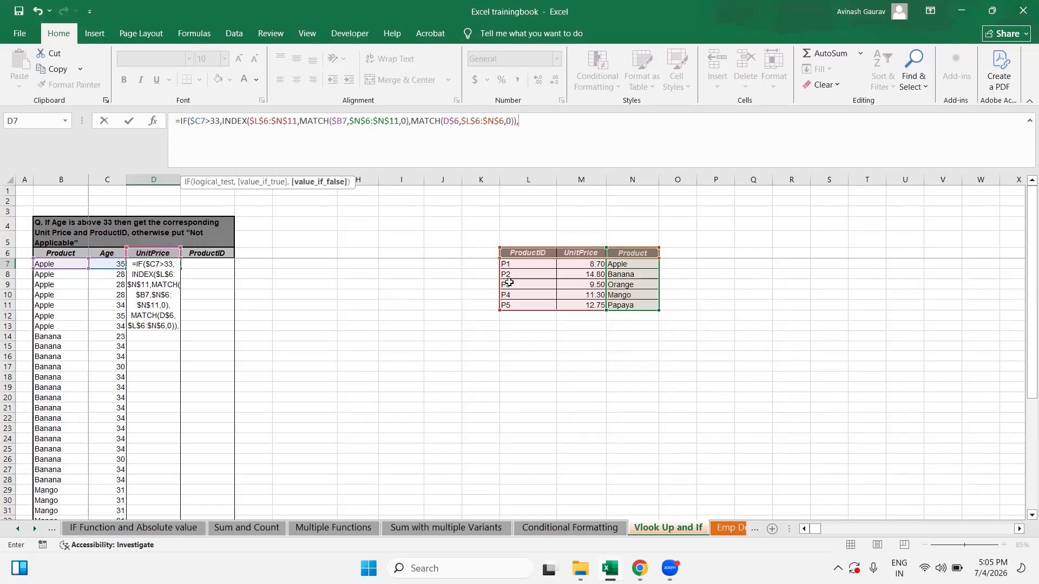
key(Caps_Lock)
text(")
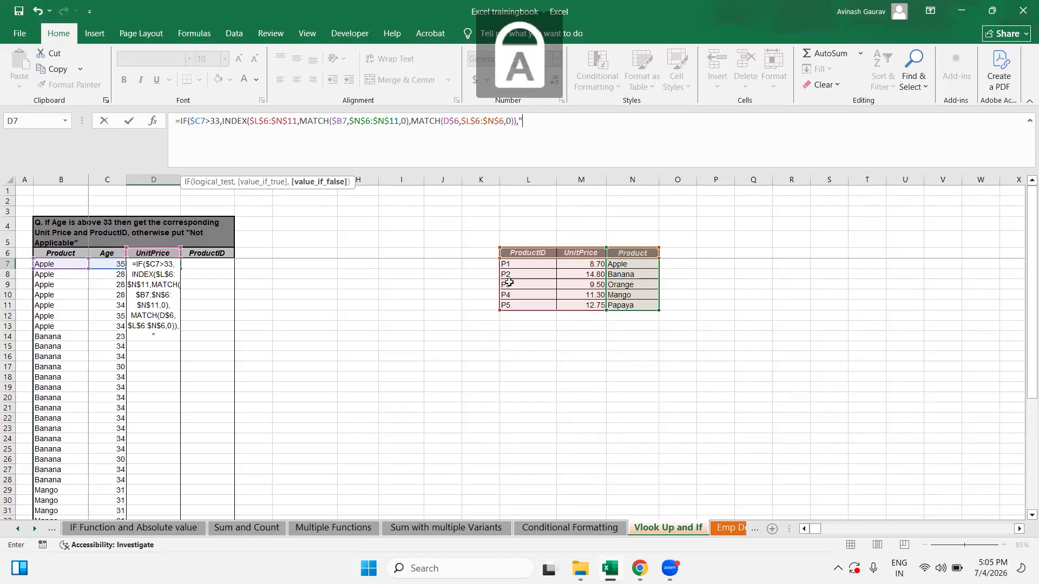
text(N)
key(Caps_Lock)
key(BackSpace)
key(Caps_Lock)
text(N)
key(Caps_Lock)
key(BackSpace)
key(Caps_Lock)
key(Caps_Lock)
text(Not)
key(Caps_Lock)
text(A)
key(Caps_Lock)
text(pp)
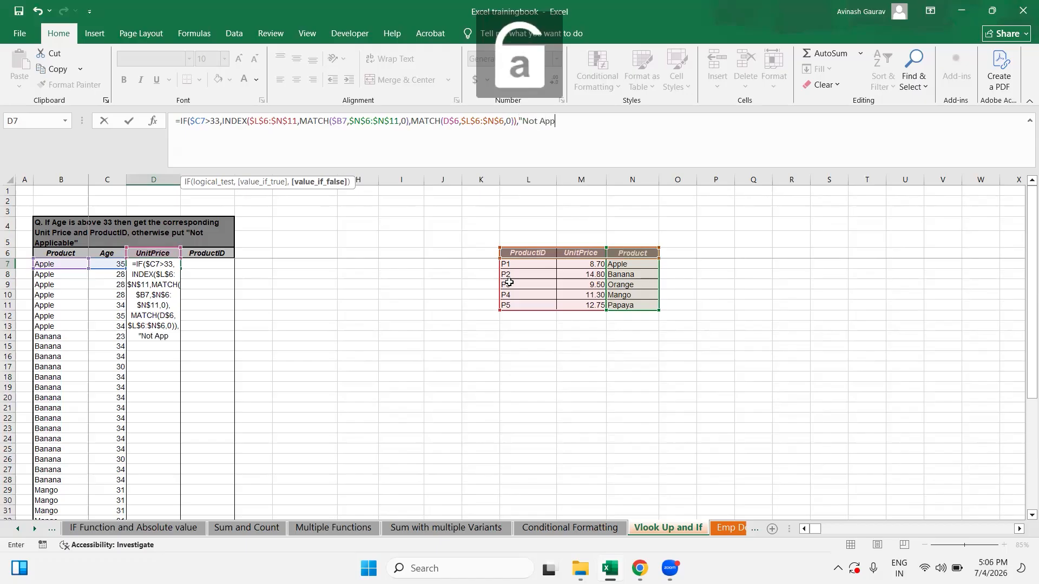
text(licabl)
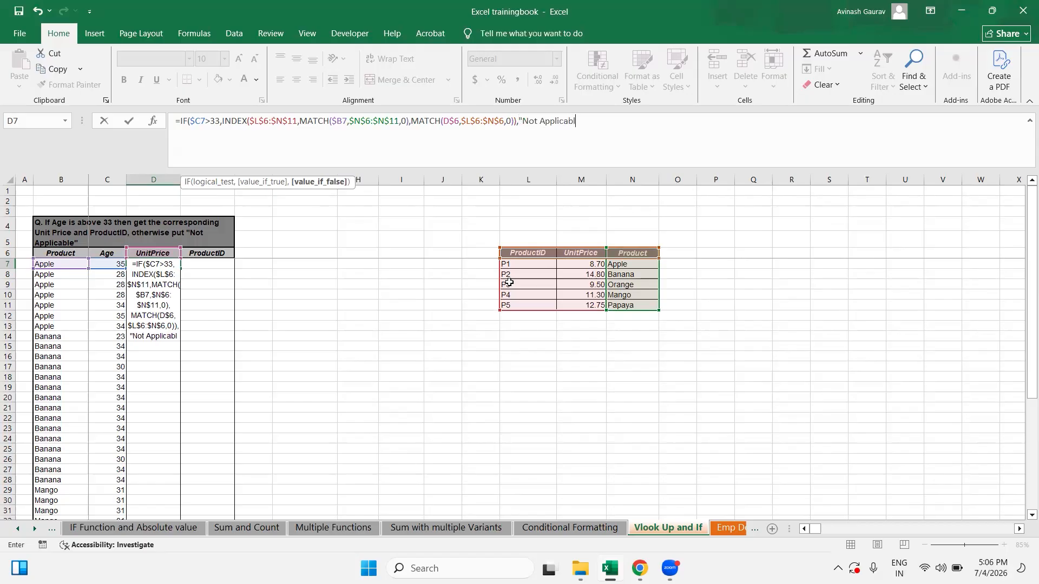
text(e"))
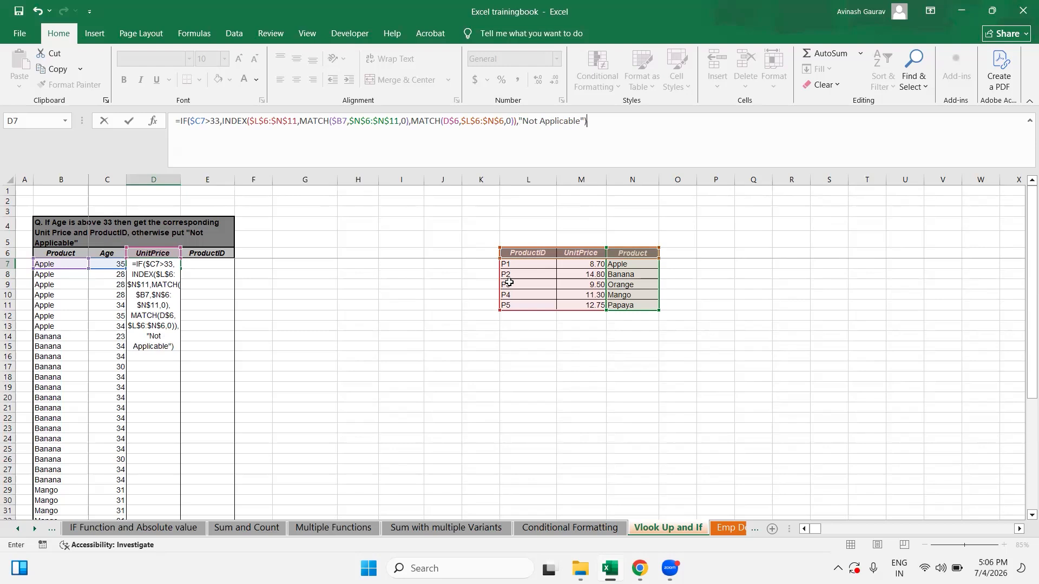
key(Return)
Copy the D7 formula across to the ProductID cell E7.
key(Up)
key(ctrl+c)
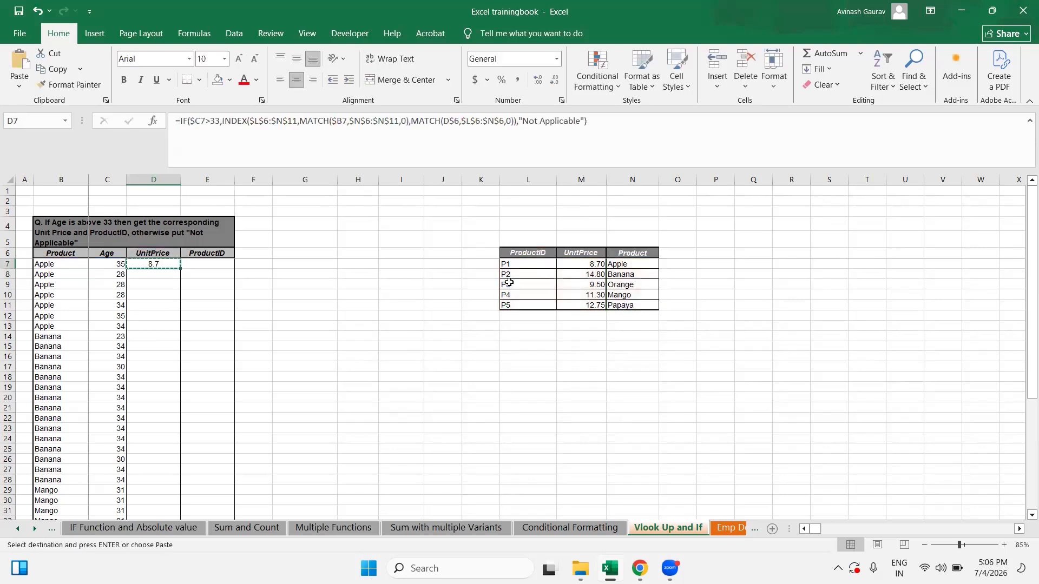
key(shift+Right)
key(ctrl+v)
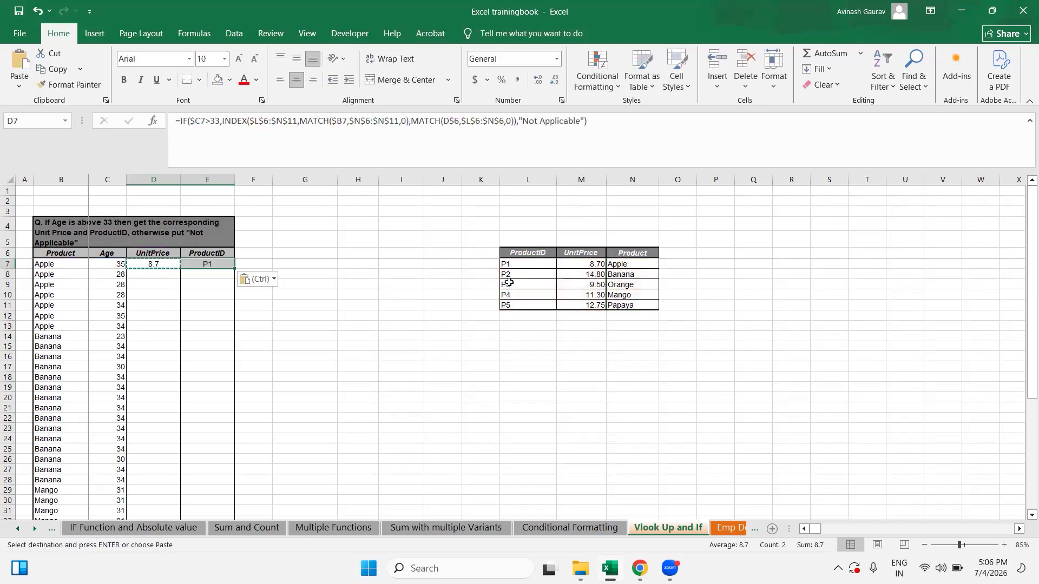
key(Left)
key(ctrl+Down)
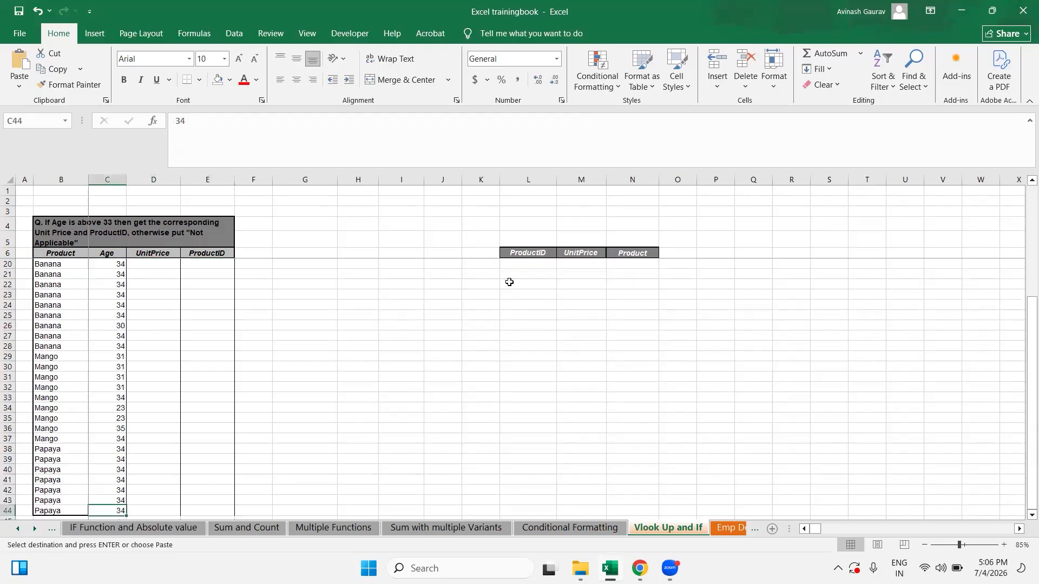
text(0)
key(ctrl+Return)
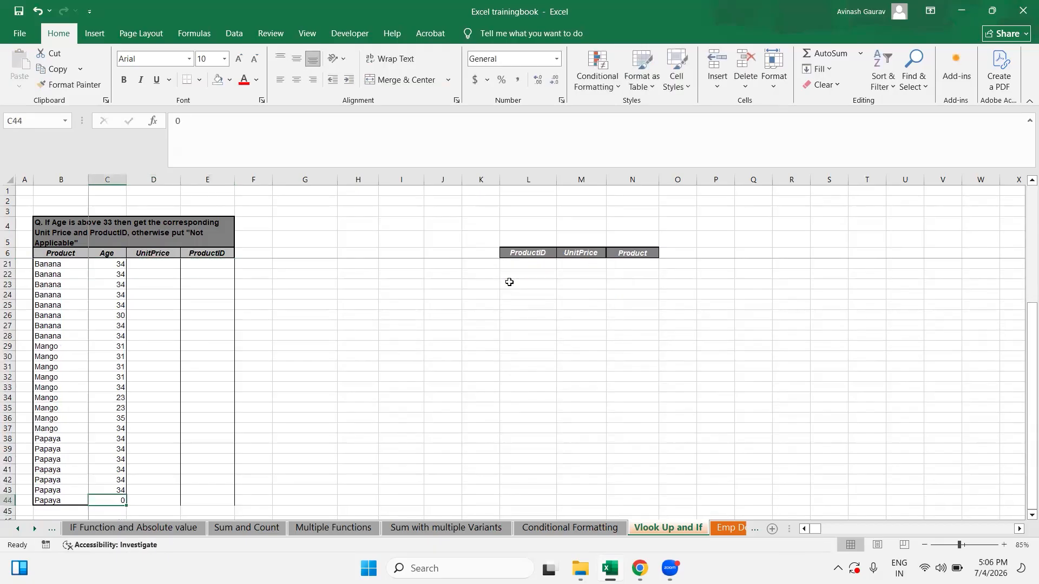
key(ctrl+z)
key(ctrl+Up)
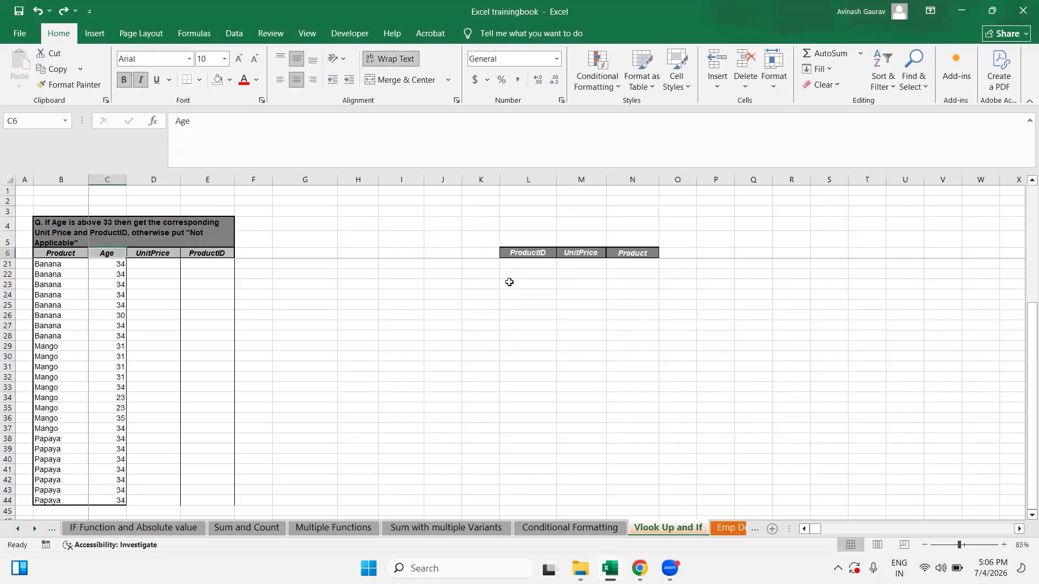
Copy the formulas in D7:E7 down through D8:E44 for all remaining product rows and return to D7.
key(Down)
key(Right)
key(shift+Right)
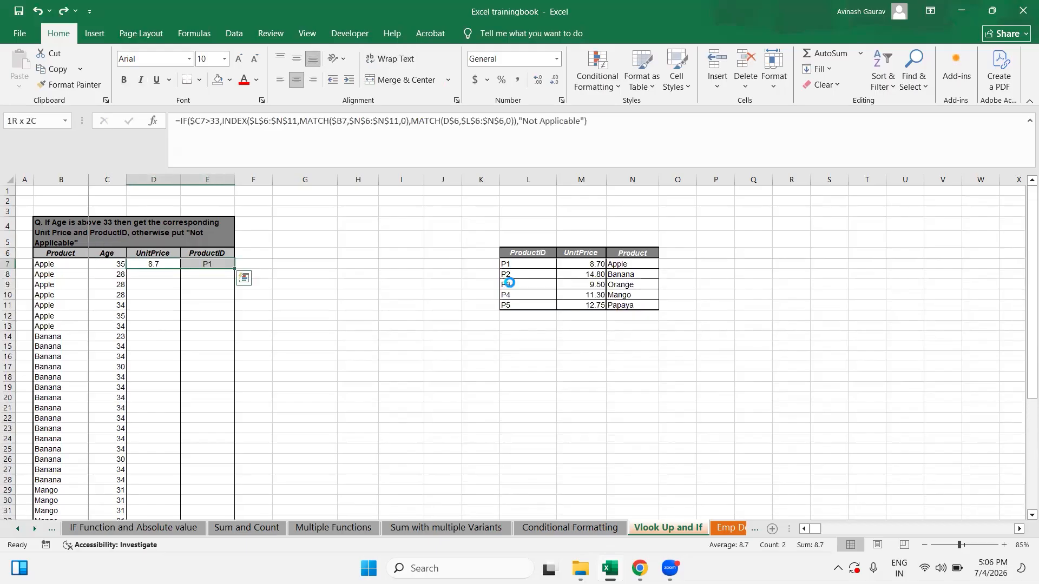
key(ctrl+c)
key(Left)
key(ctrl+Down)
key(Right)
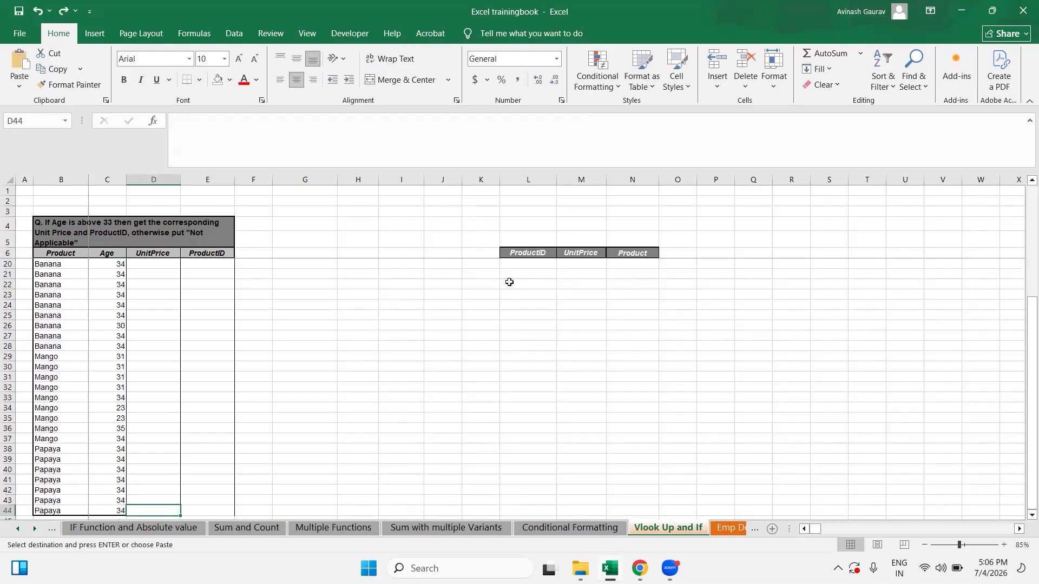
key(shift+Right)
key(ctrl+shift+Up)
key(ctrl+v)
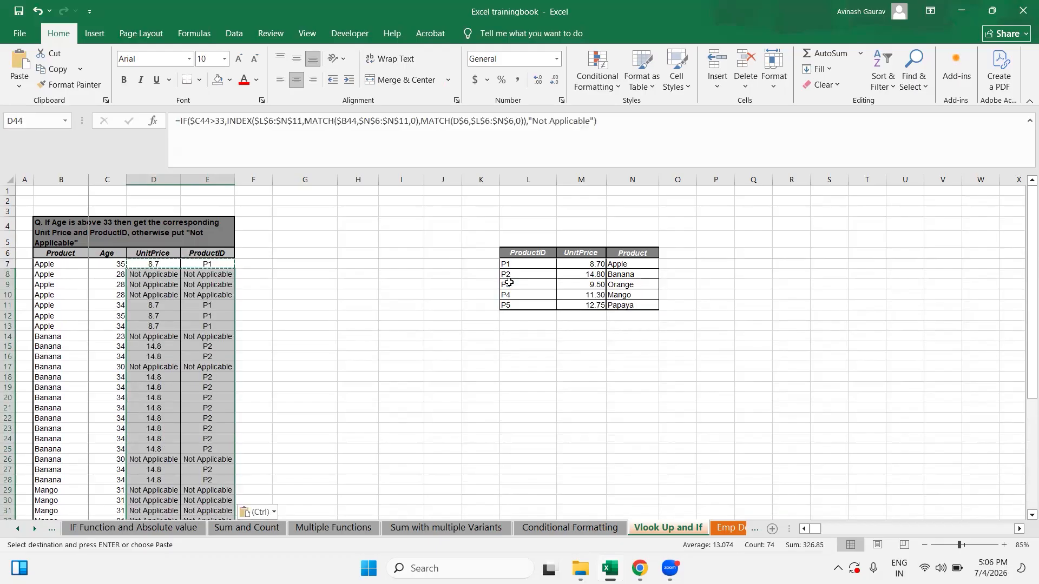
key(ctrl+Up)
key(Down)
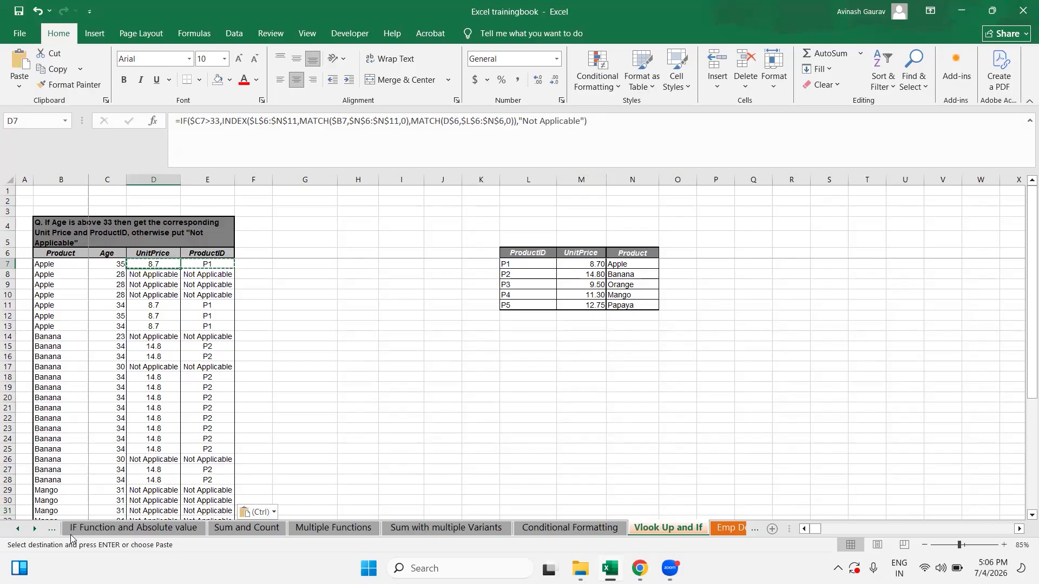
Open the IF Function and Absolute value sheet.
click(52, 529)
click(52, 528)
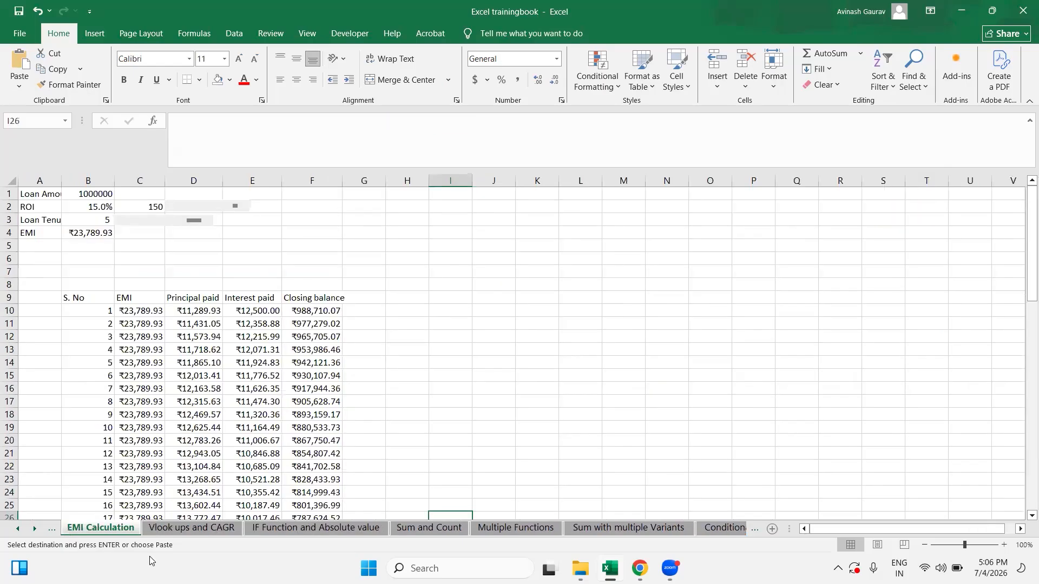
click(313, 526)
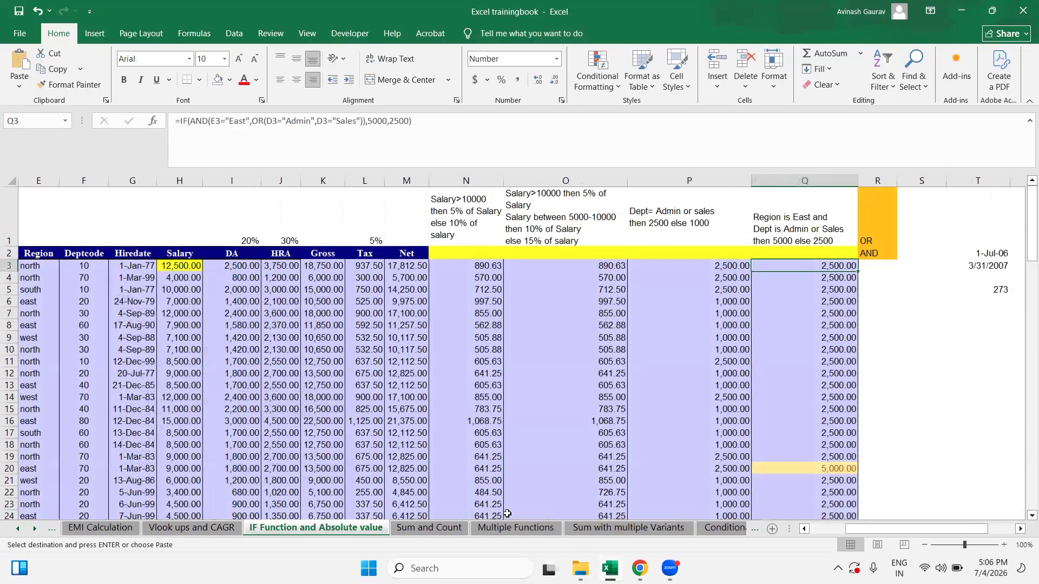
Open the Multiple Functions sheet and examine the share price exercise and the company price data by date.
click(453, 533)
click(516, 532)
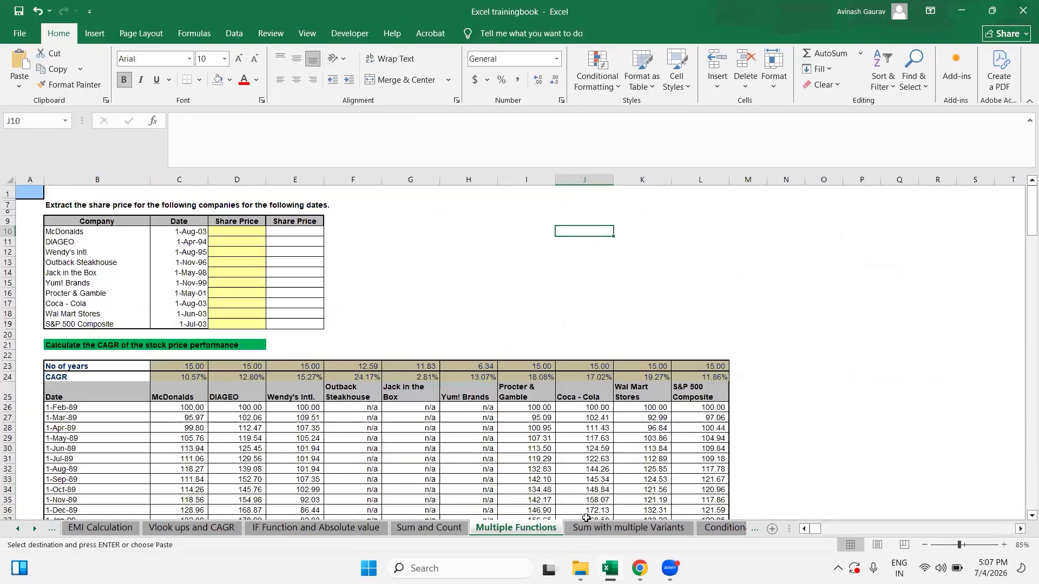
drag(233, 233, 290, 328)
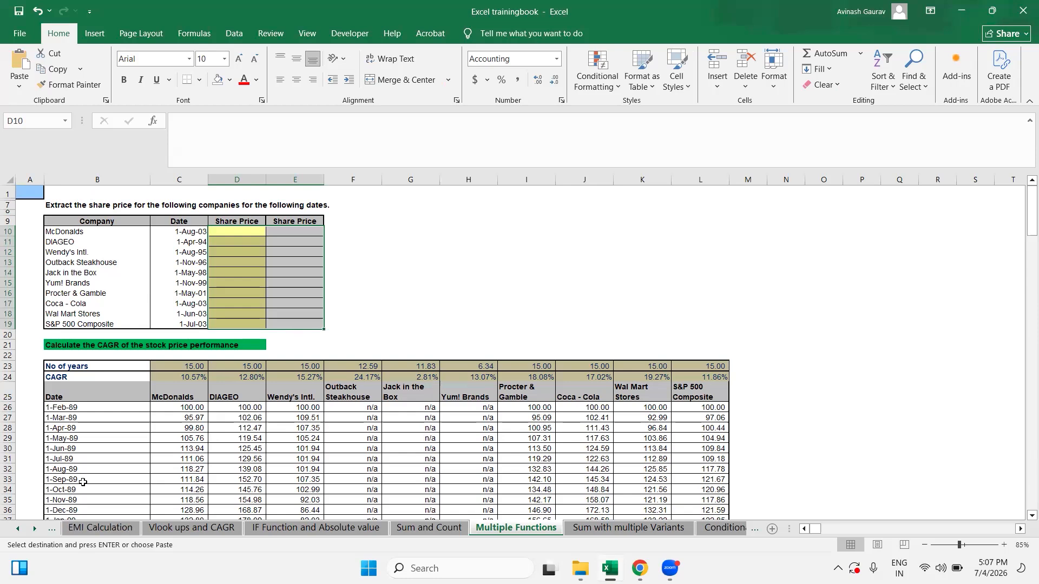
click(183, 232)
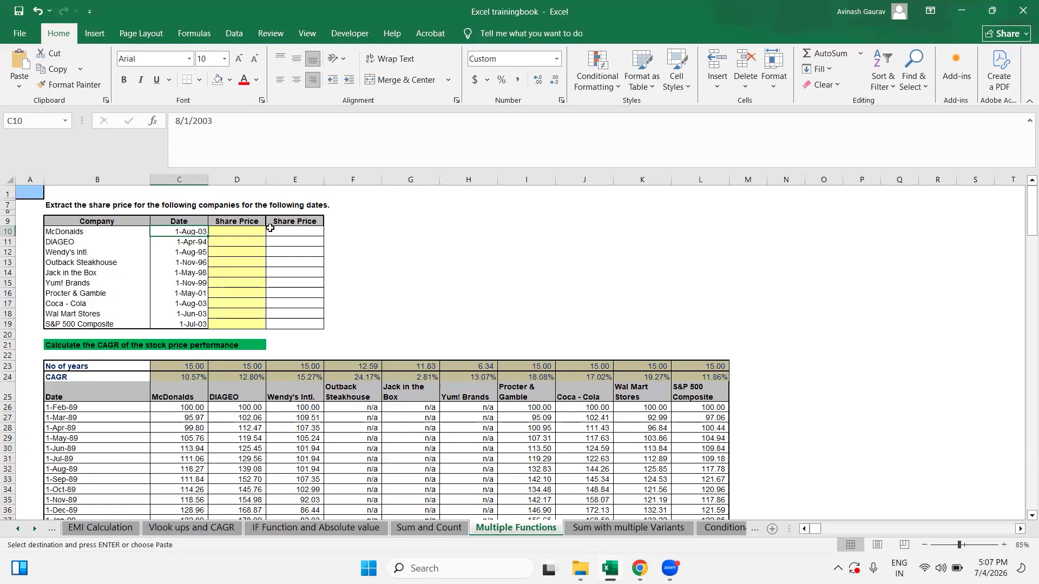
scroll(395, 361, down, 2)
scroll(394, 361, down, 5)
drag(170, 251, 598, 468)
scroll(598, 468, up, 8)
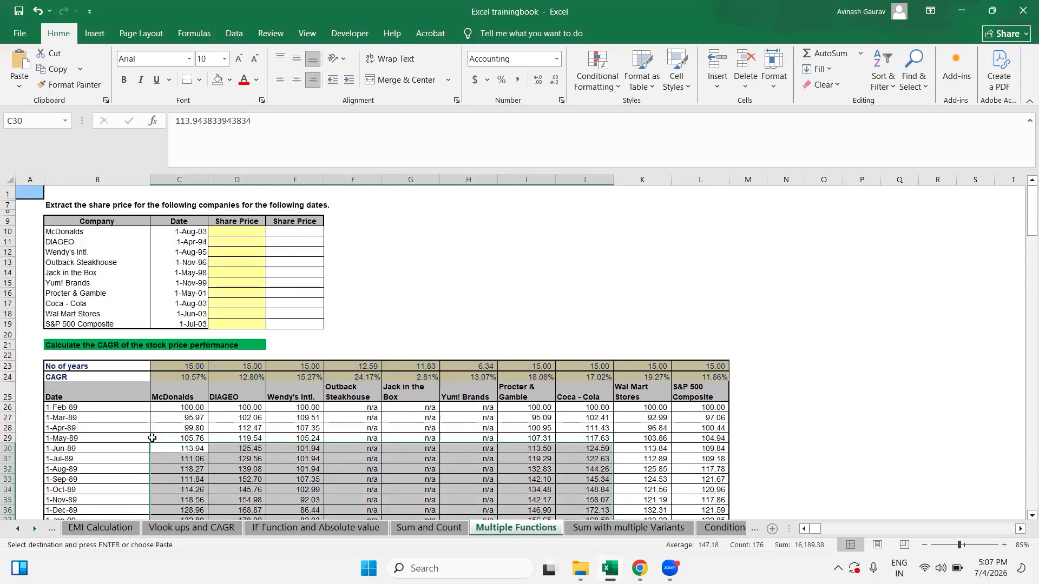
click(179, 390)
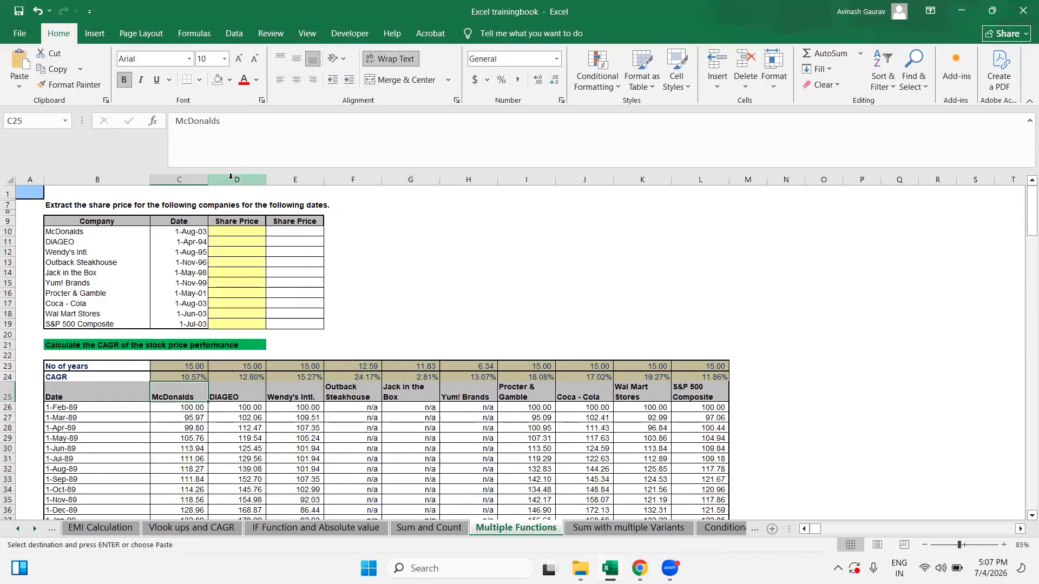
Copy the blank second Share Price column E9:E19 to F9:F19 as a third answer column.
drag(240, 223, 235, 325)
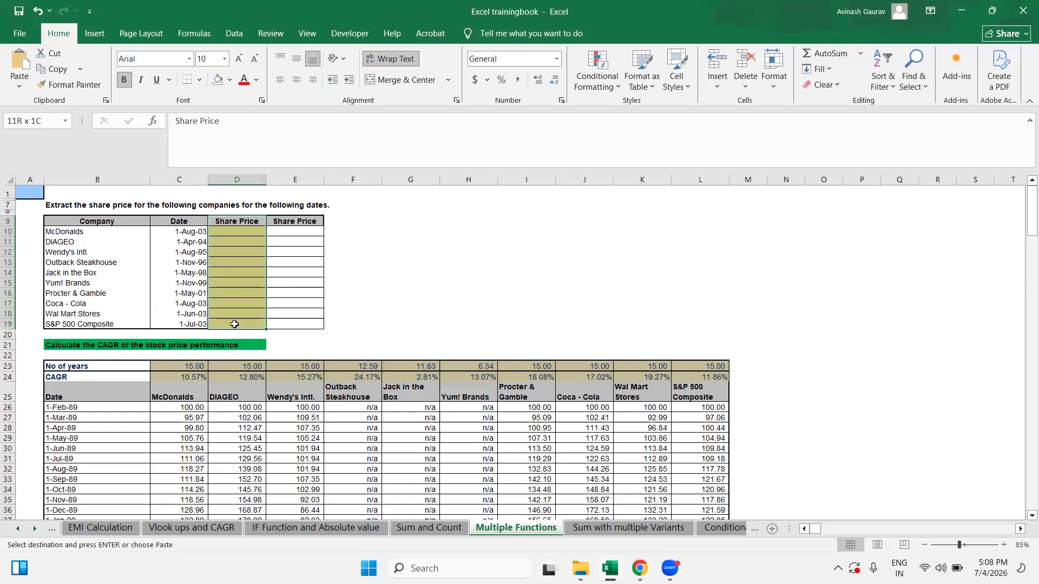
drag(235, 324, 234, 324)
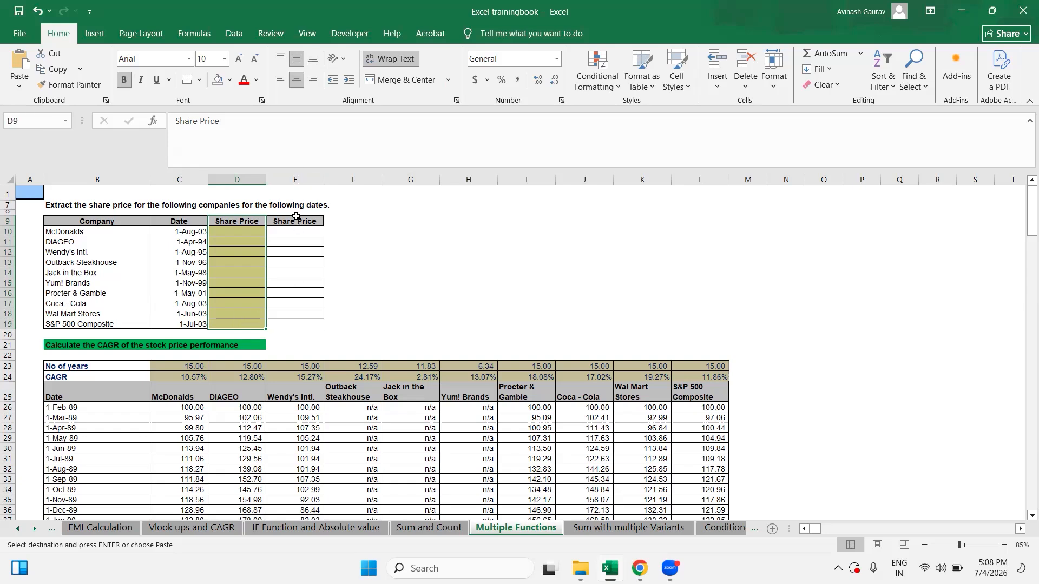
drag(296, 216, 292, 327)
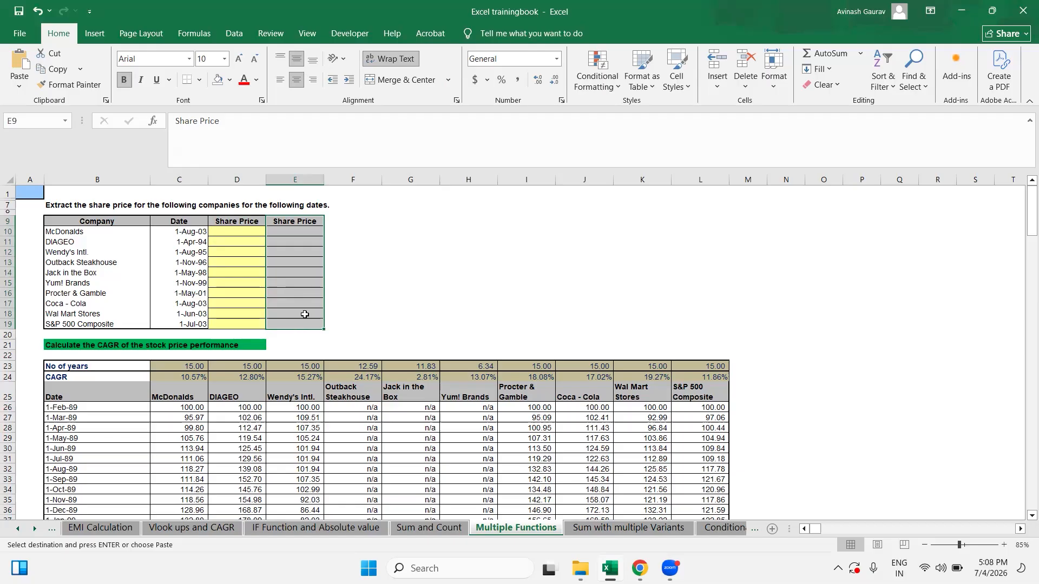
click(347, 221)
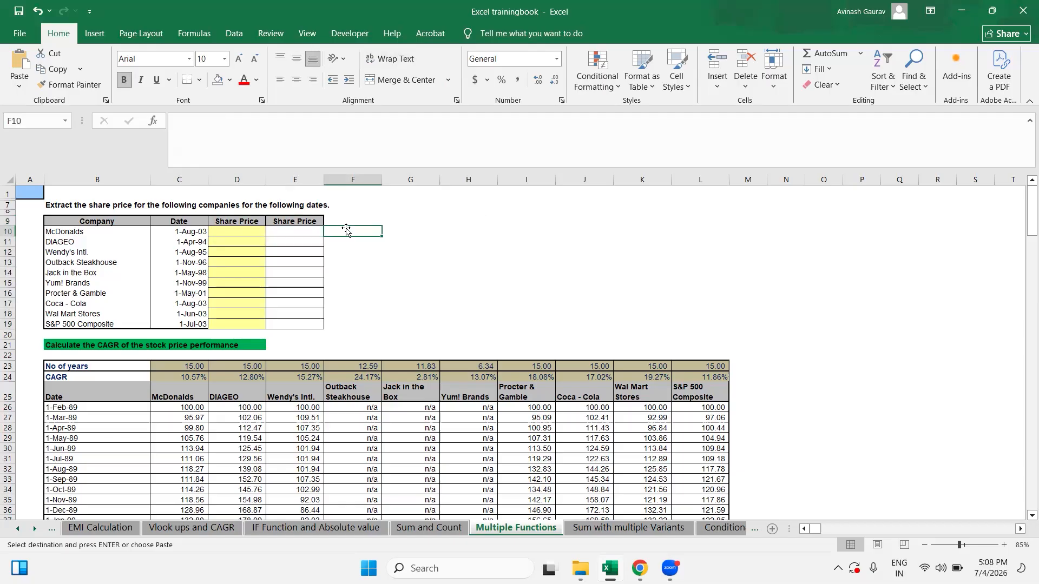
drag(294, 221, 290, 320)
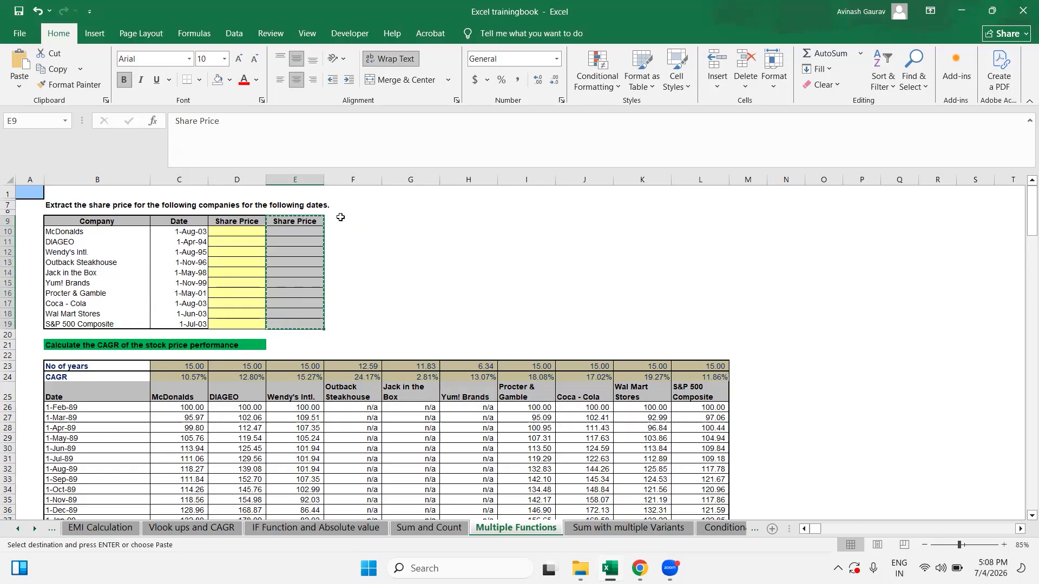
click(340, 217)
key(ctrl+v)
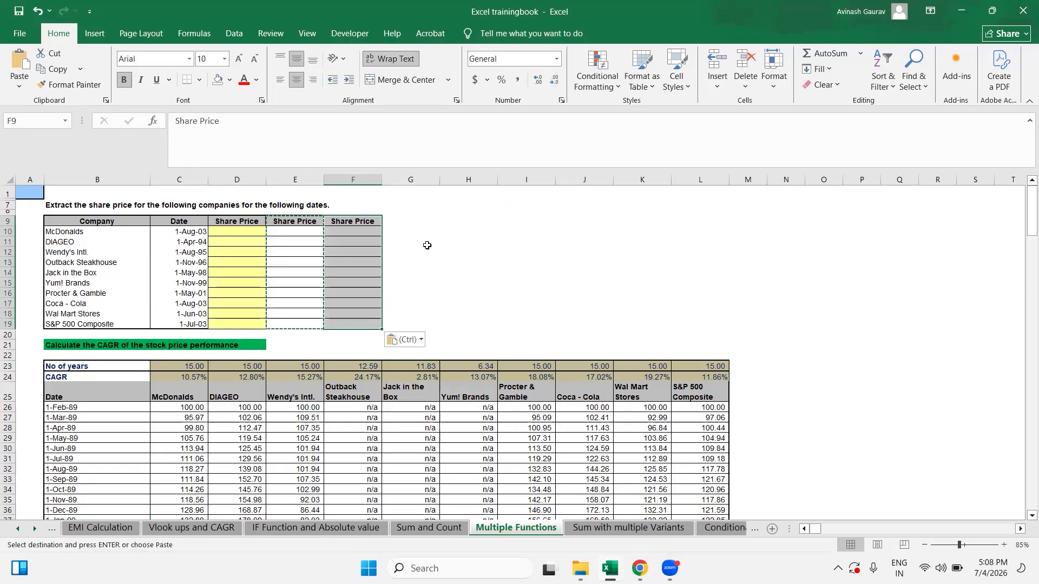
click(342, 232)
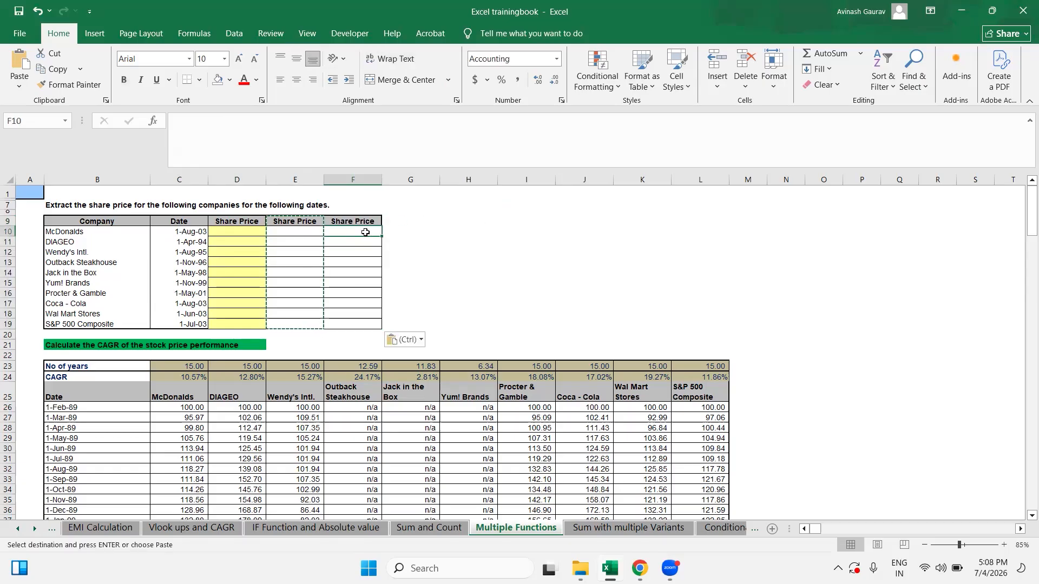
drag(365, 231, 356, 323)
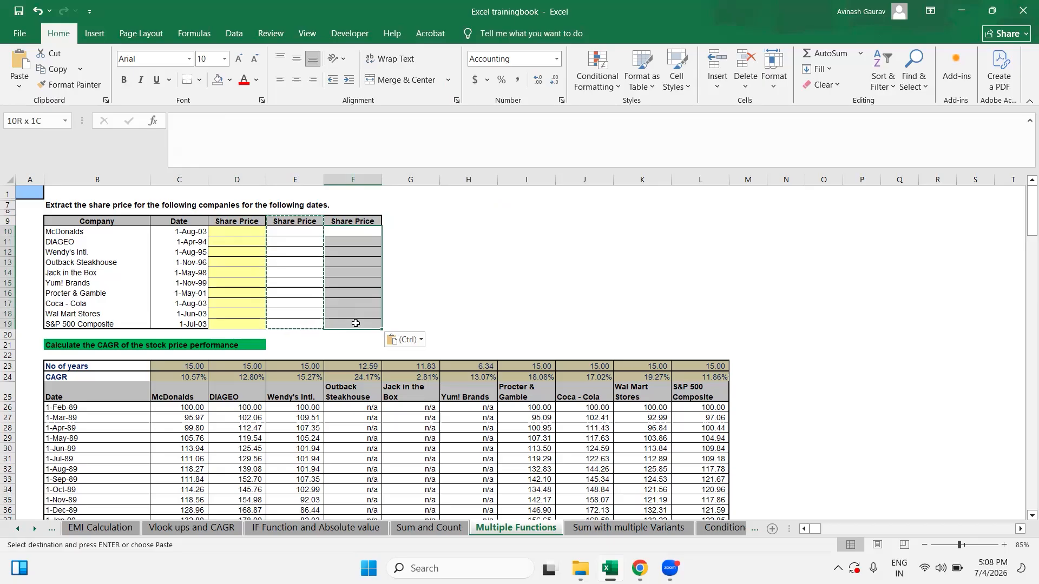
drag(356, 323, 356, 323)
Examine the price data's Date column, company headers and each company's prices from McDonalds through Yum! Brands.
click(83, 398)
drag(155, 408, 706, 395)
drag(92, 395, 77, 514)
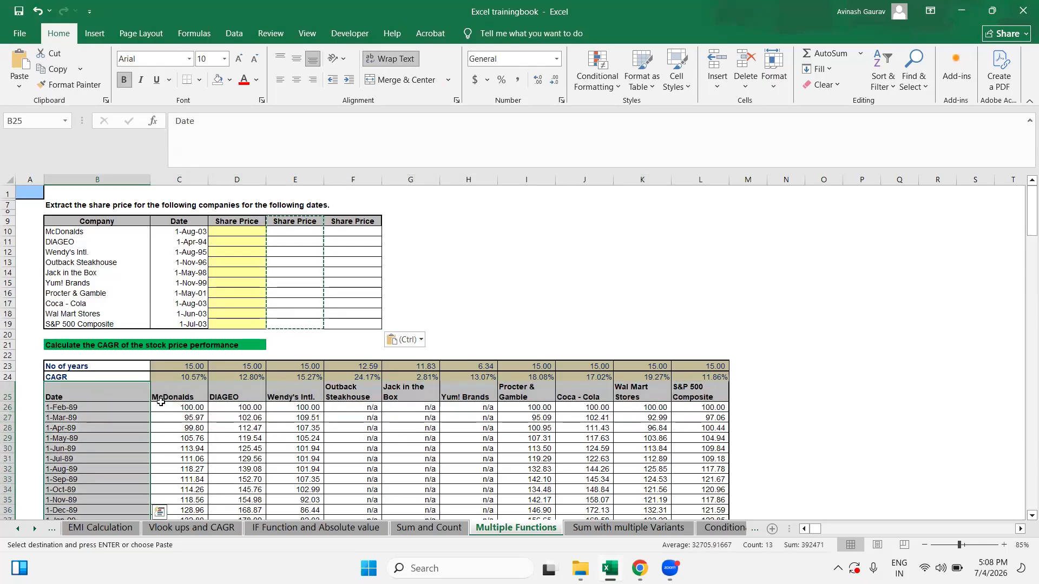
click(179, 406)
click(199, 392)
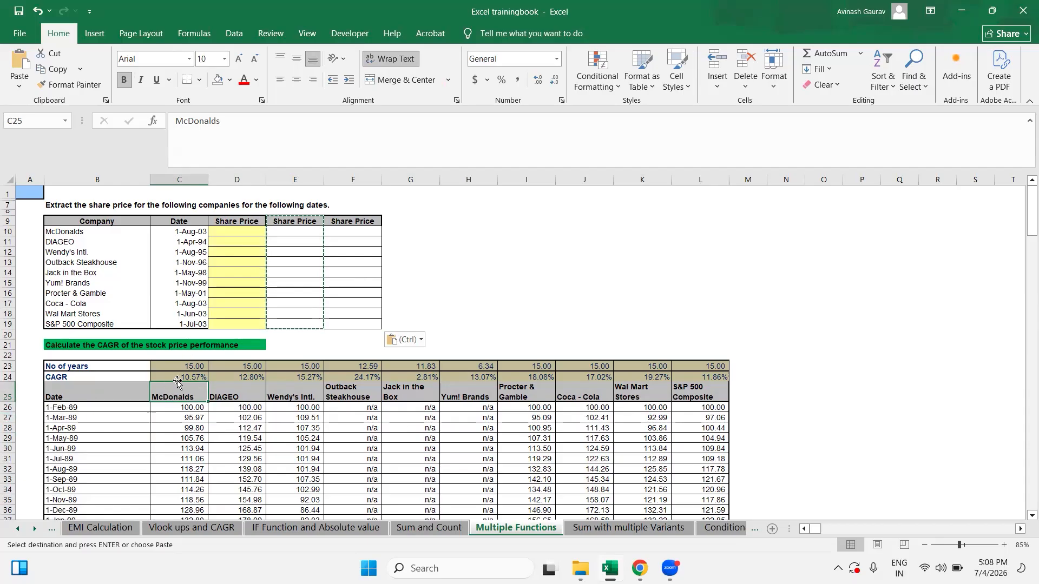
drag(178, 368, 175, 459)
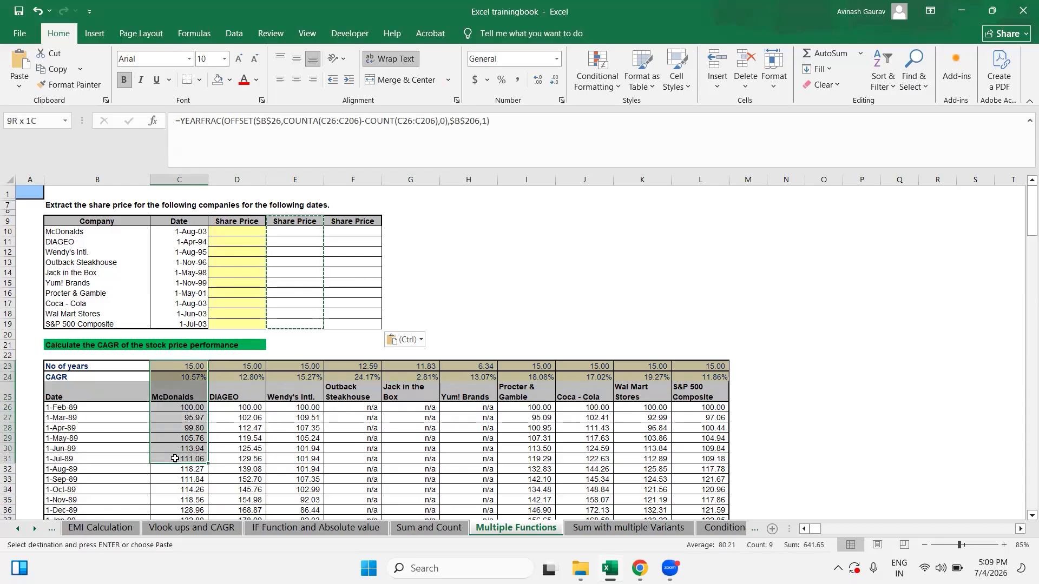
drag(237, 368, 249, 464)
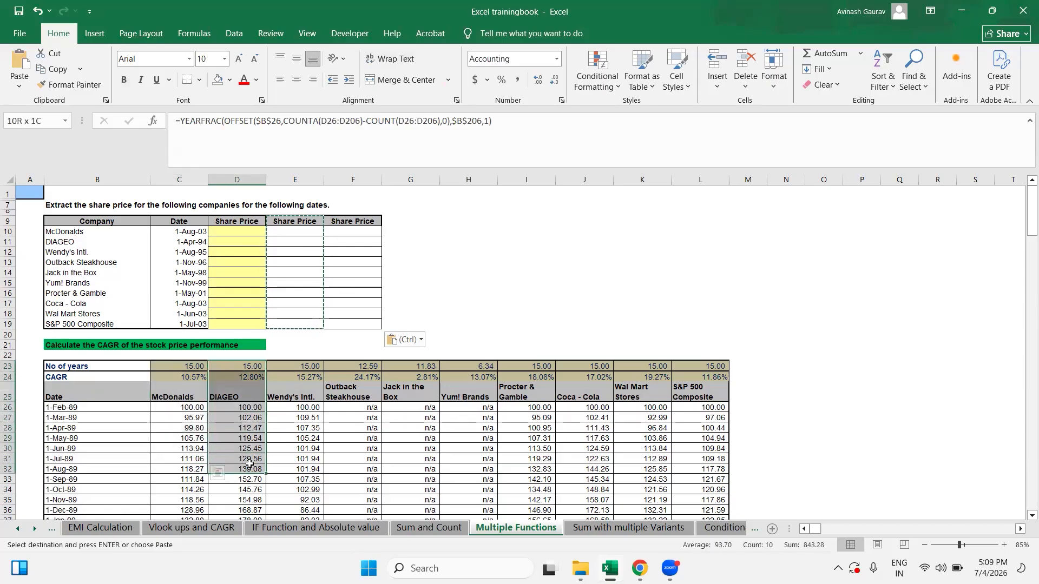
drag(303, 368, 295, 450)
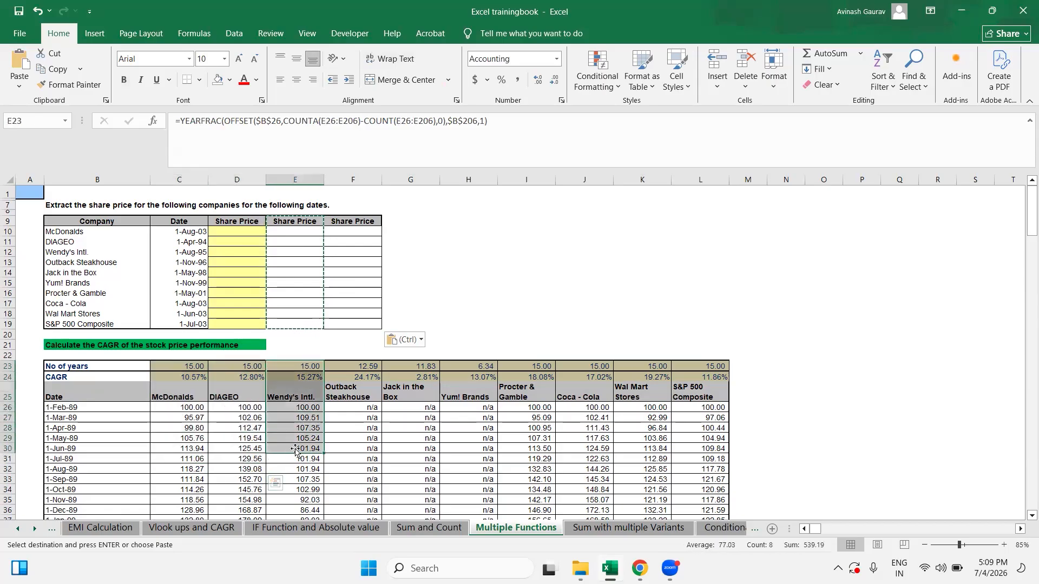
drag(353, 368, 353, 459)
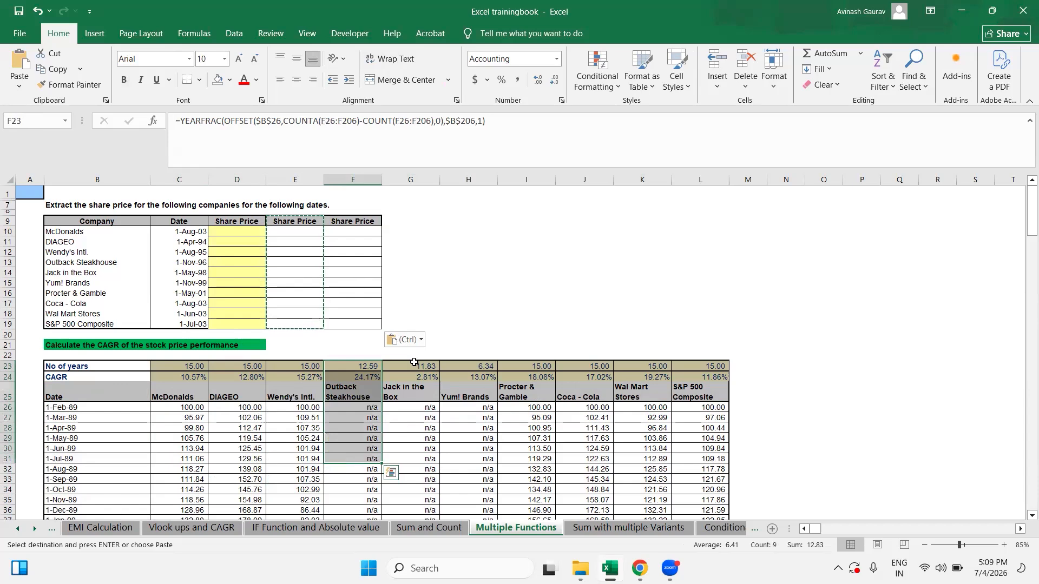
drag(414, 367, 412, 459)
drag(468, 368, 469, 459)
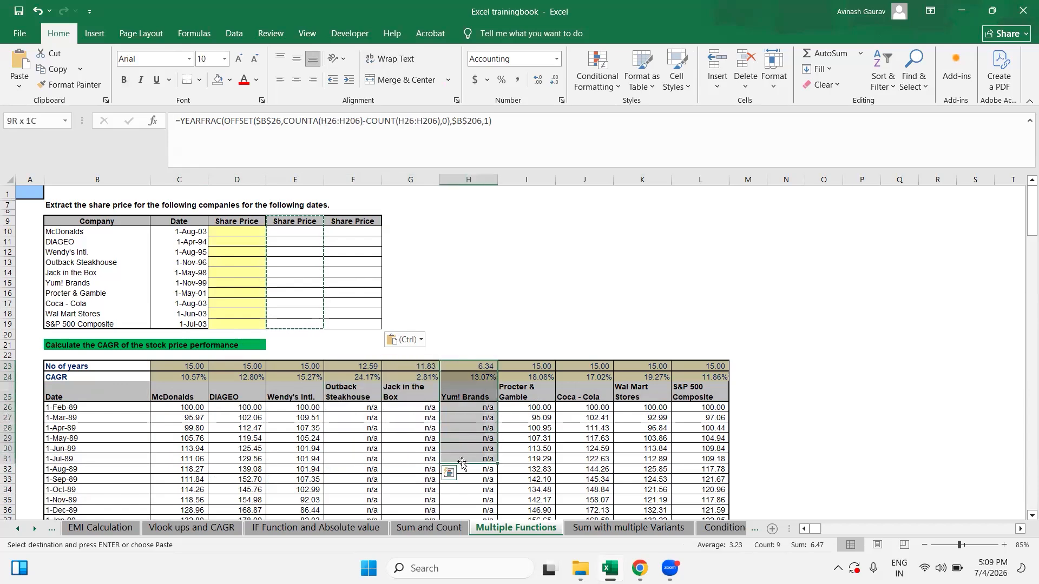
click(438, 249)
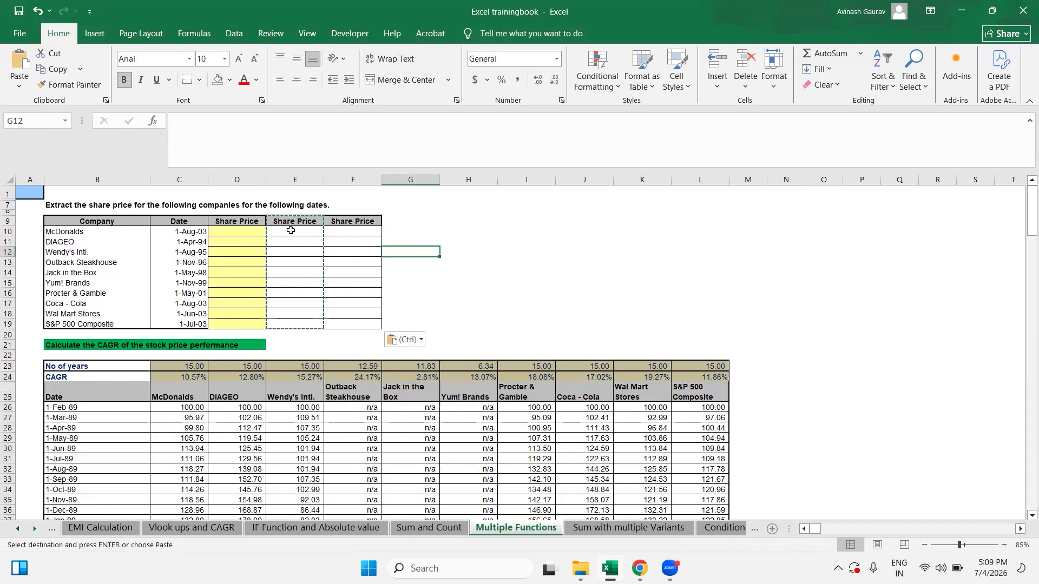
click(290, 230)
click(454, 230)
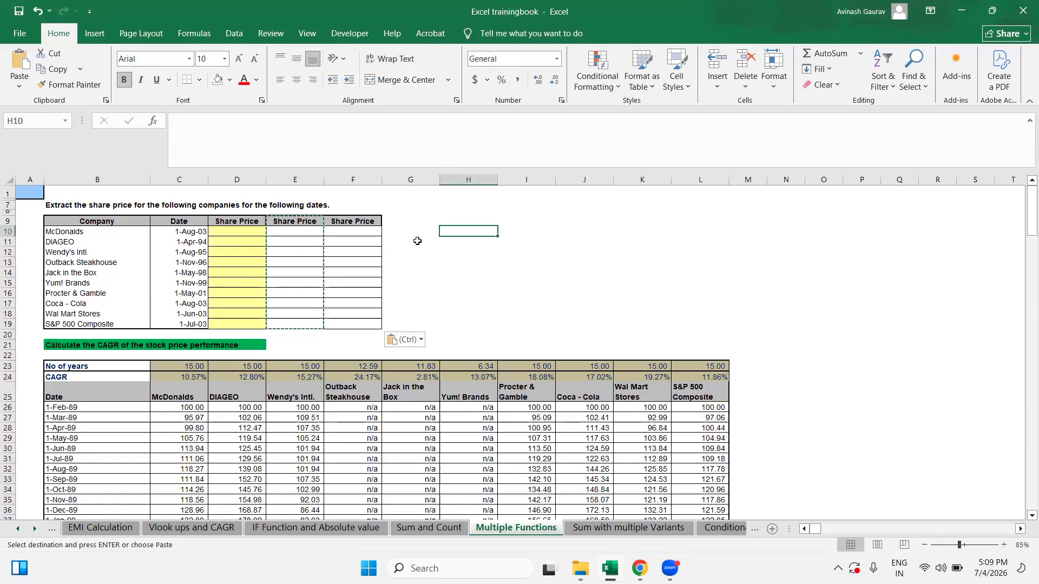
click(219, 236)
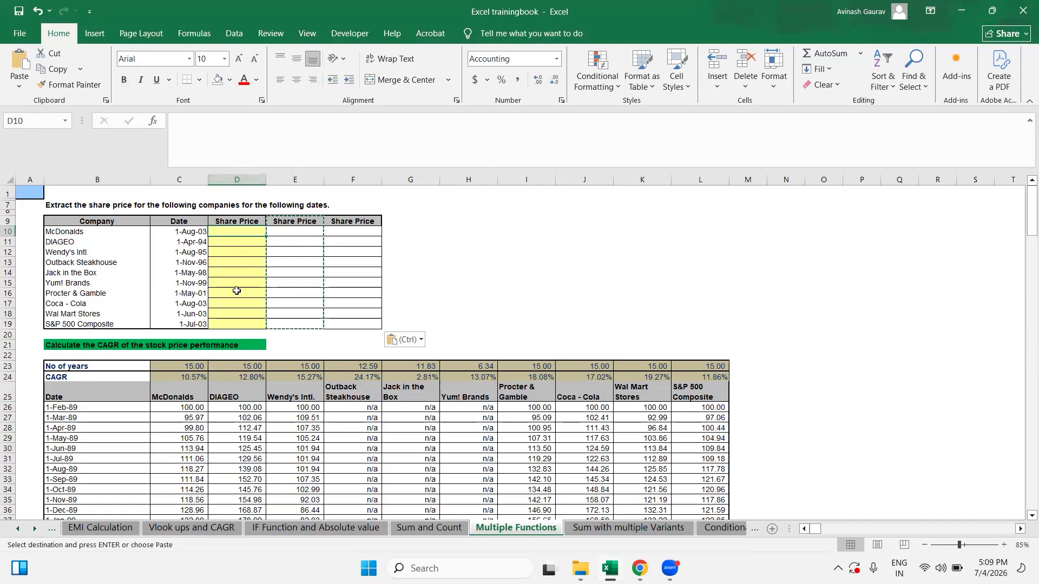
click(316, 239)
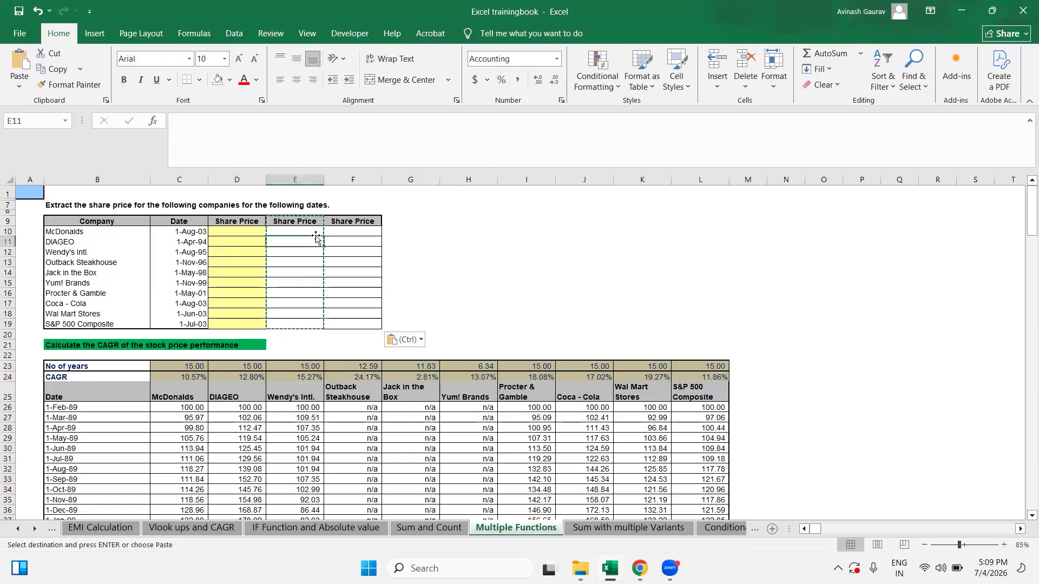
click(313, 230)
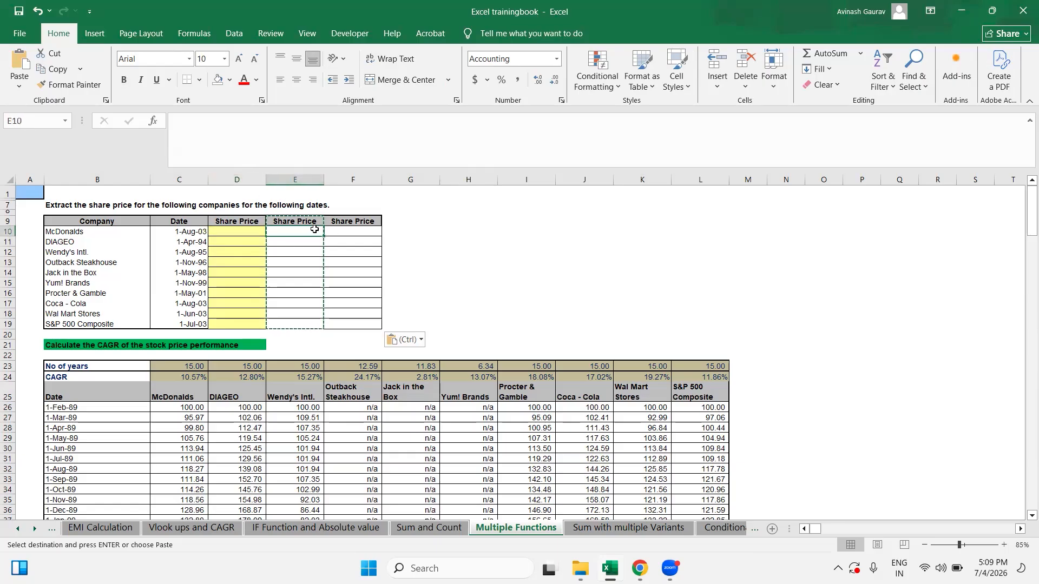
click(342, 231)
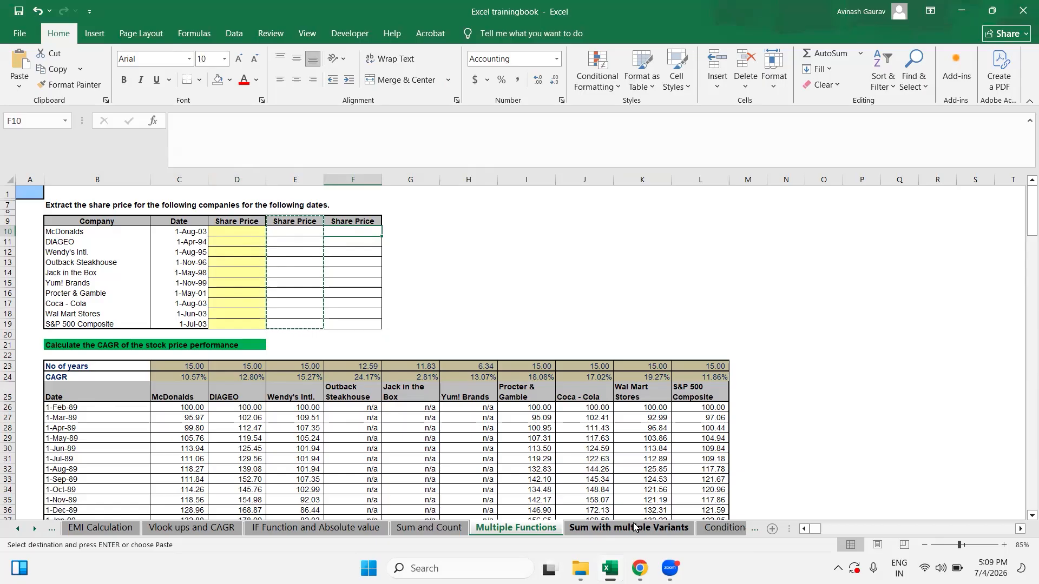
Look through the following exercise sheets, including the Conditional Formatting highlighting rules and the Emp Details form.
click(634, 527)
key(ctrl+Page_Down)
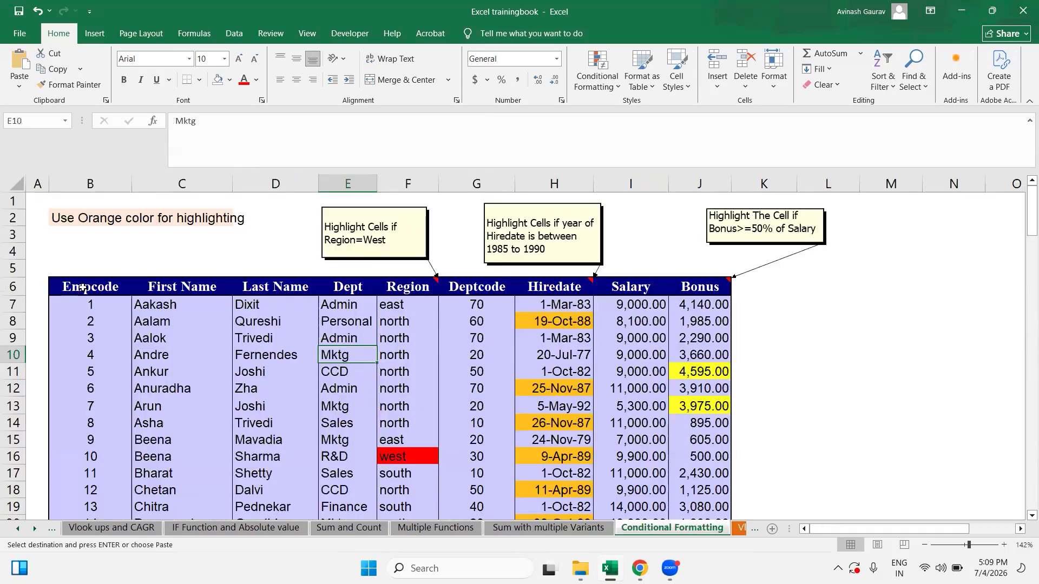
drag(60, 287, 530, 427)
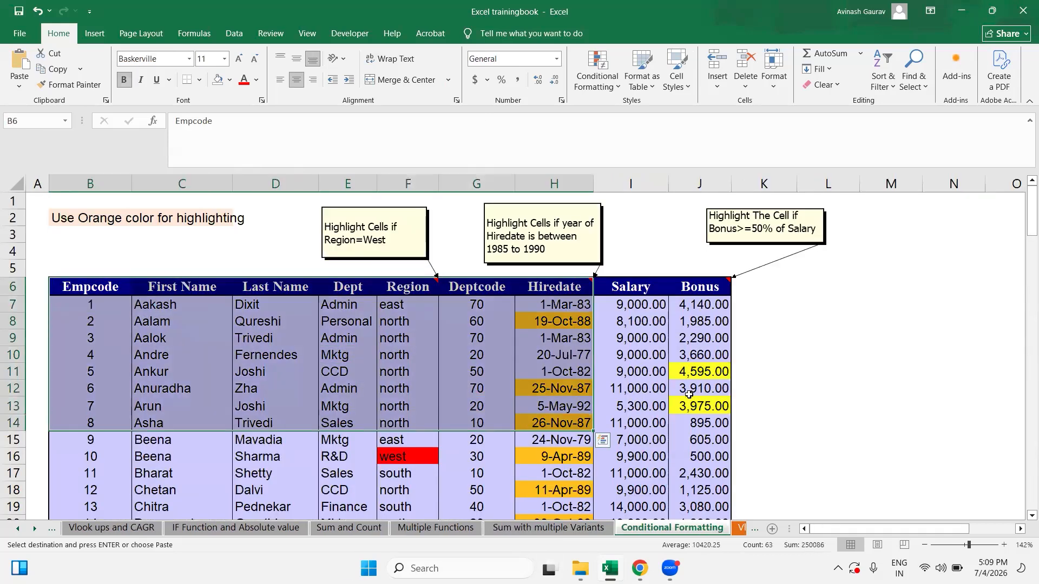
click(698, 371)
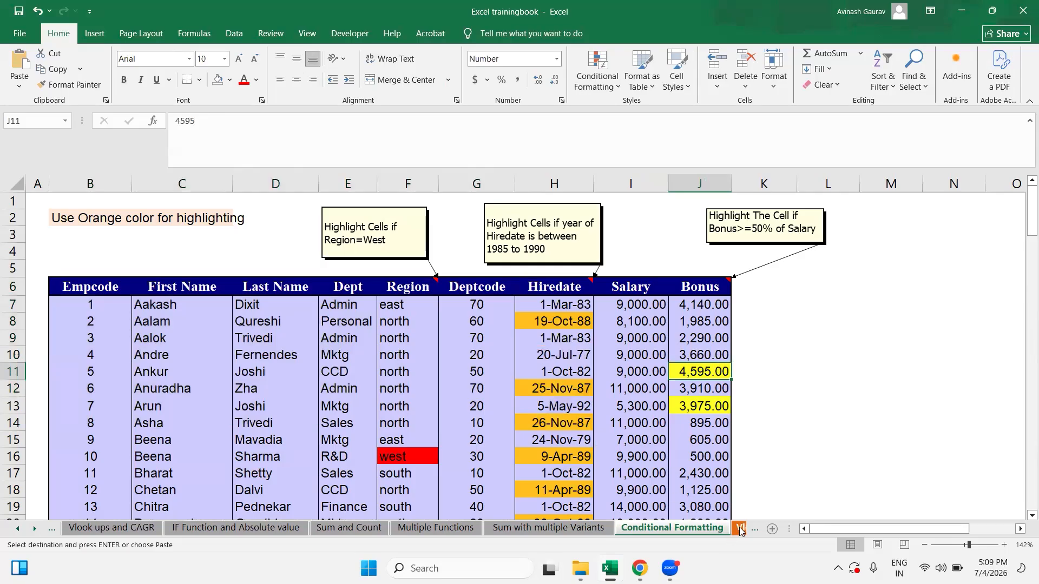
click(739, 529)
click(727, 529)
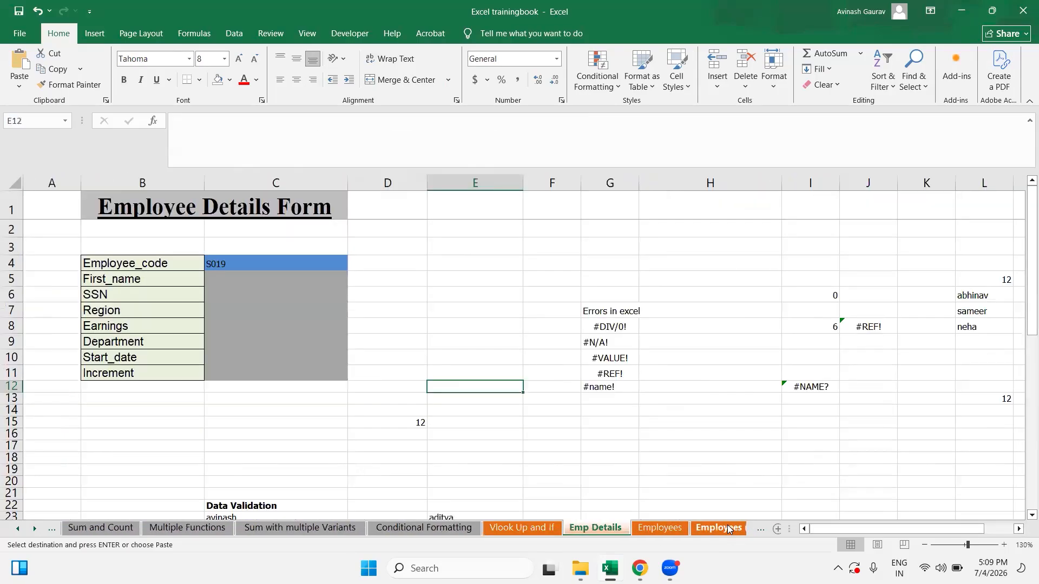
click(714, 529)
click(713, 529)
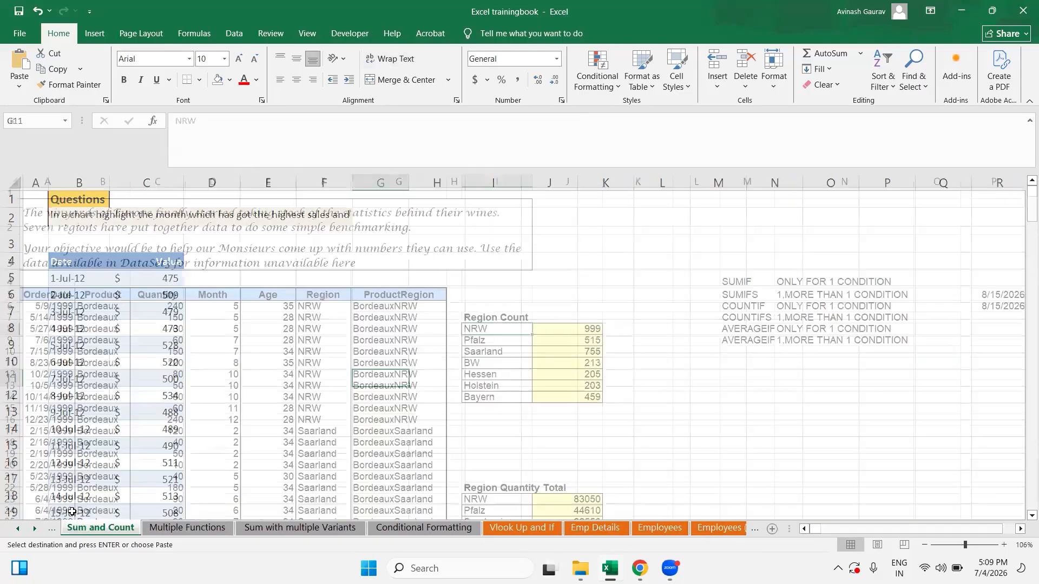
Open the Frequency sheet and select the frequency class table A1:C17.
key(ctrl+Page_Up)
key(ctrl+Page_Up)
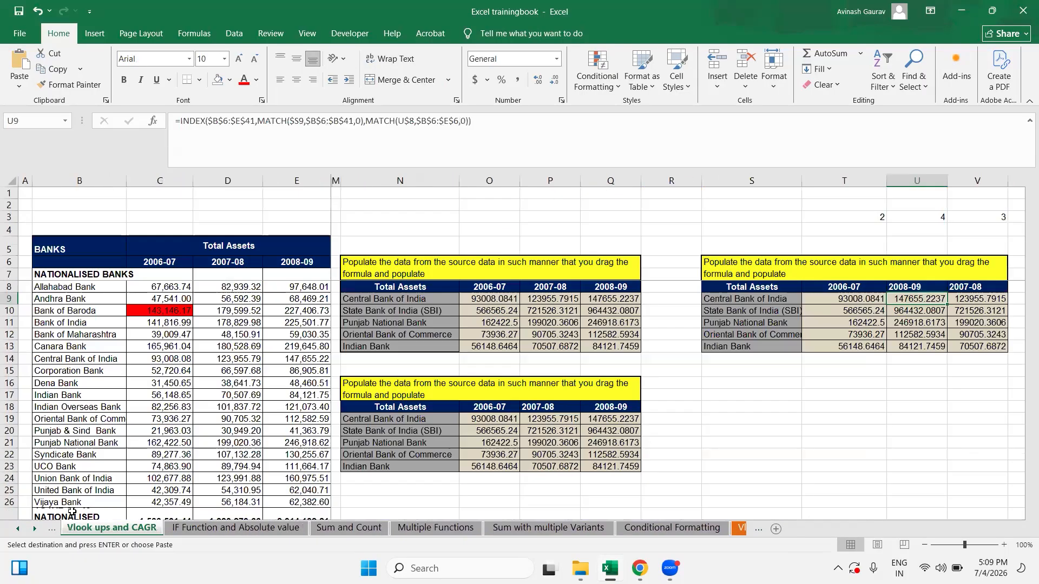
key(ctrl+Page_Up)
key(ctrl+Page_Up)
key(ctrl+Page_Up)
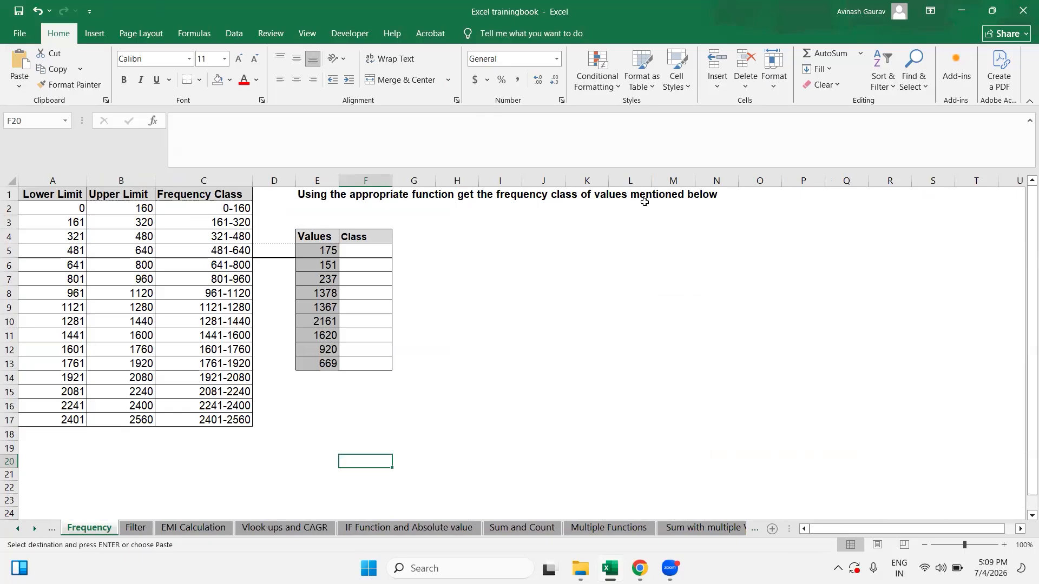
drag(70, 195, 194, 423)
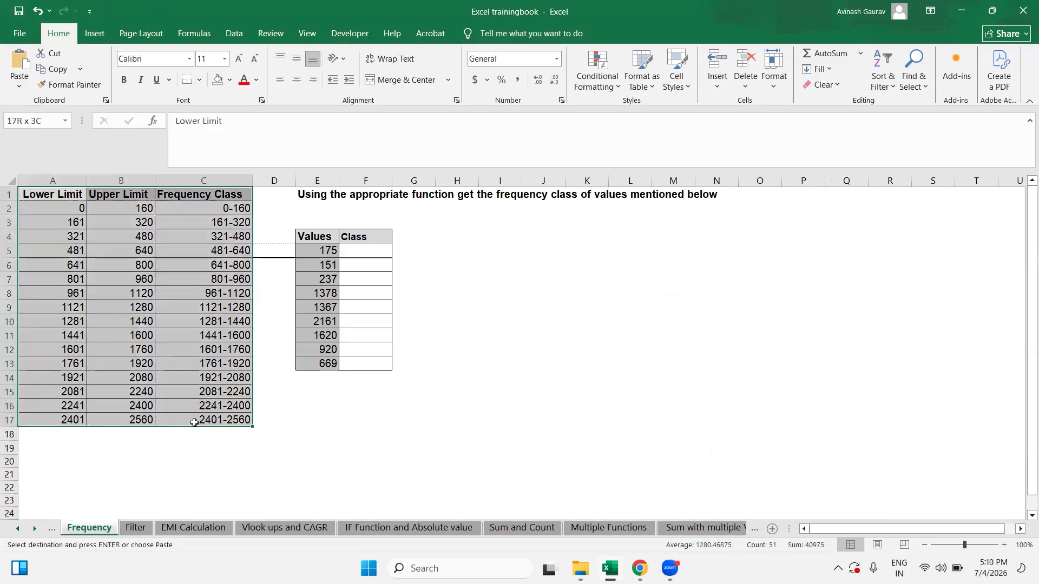
key(ctrl+v)
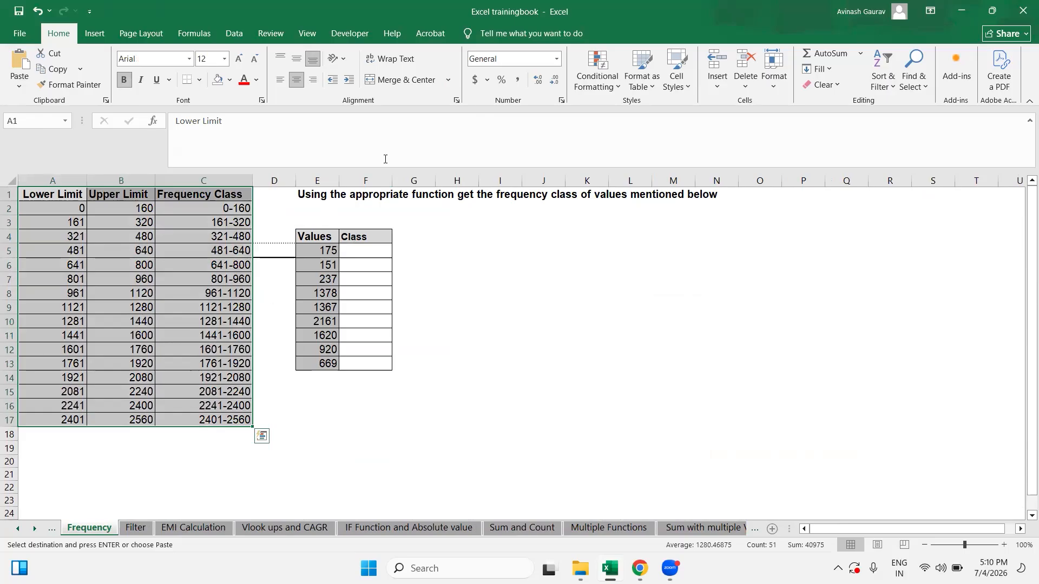
Compare the values in E5:E13 with the lower and upper limits in the frequency class table.
click(358, 254)
drag(327, 254, 304, 364)
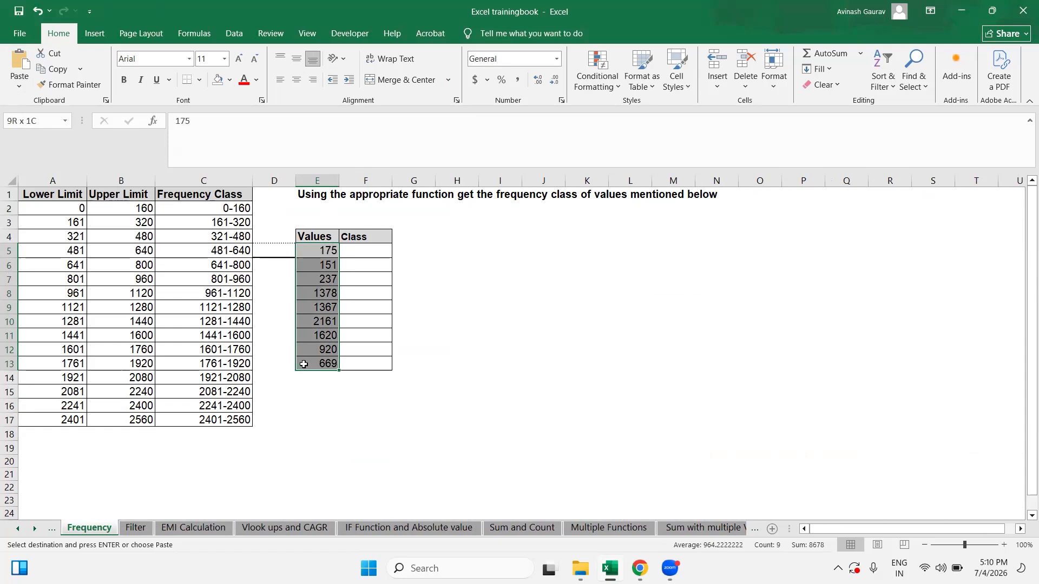
click(55, 207)
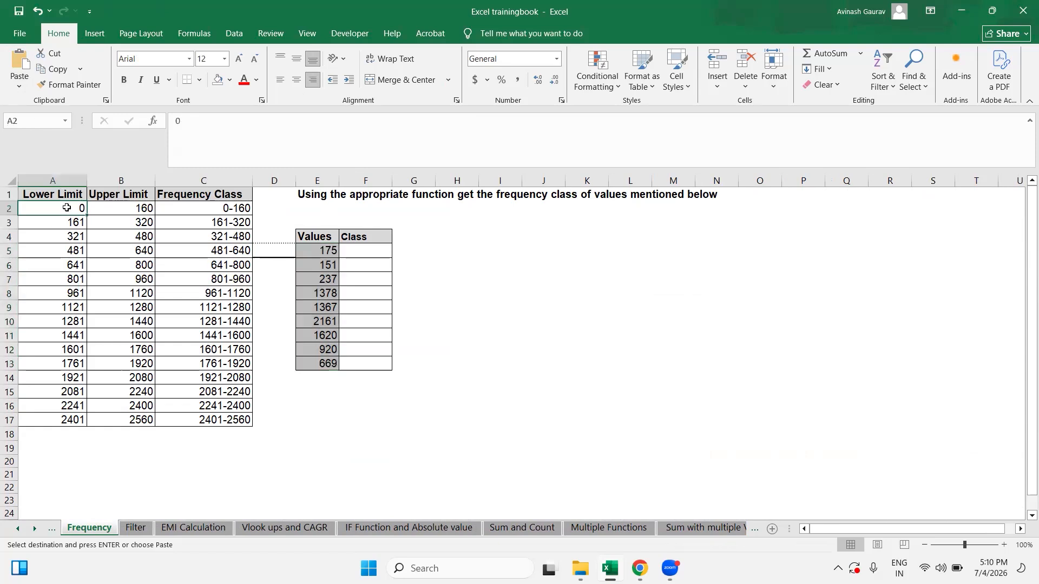
click(122, 212)
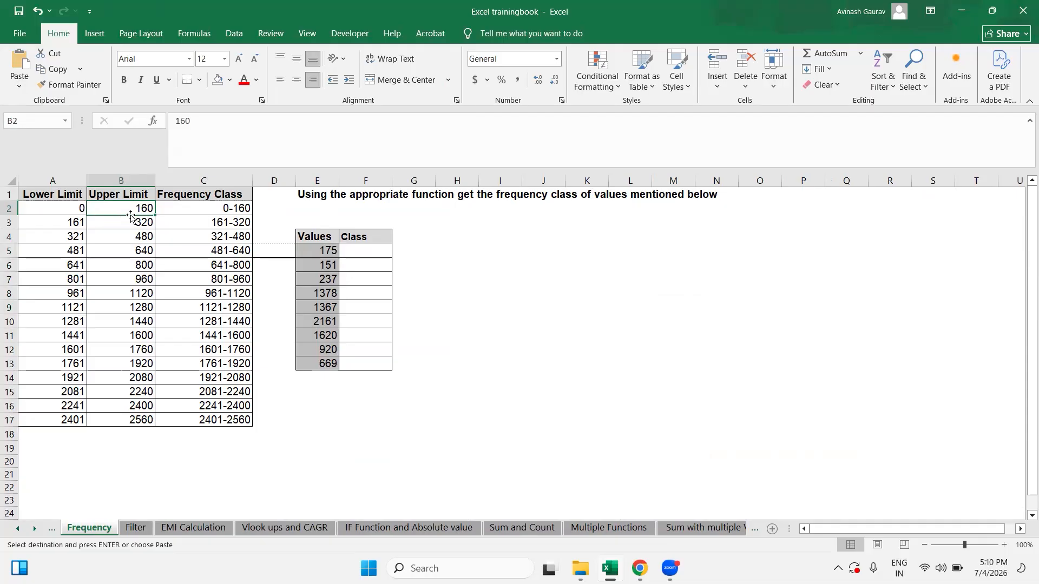
click(316, 252)
drag(69, 223, 120, 219)
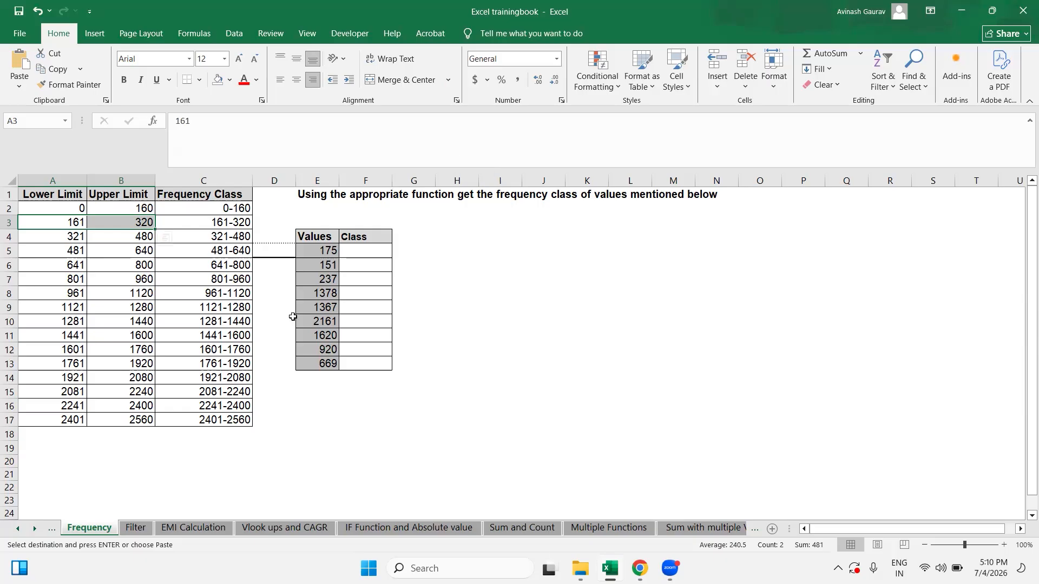
Enter =VLOOKUP(E5,$A$1:$C$17,3,1) in F5 to get the first value's frequency class by approximate match.
click(362, 250)
text(=vlook)
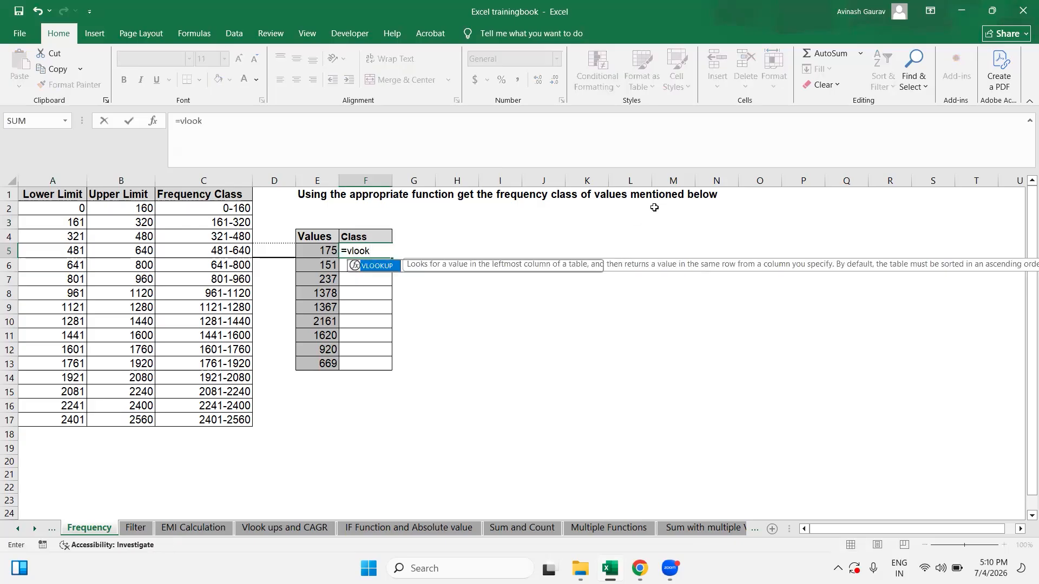
key(Tab)
click(316, 249)
text(,)
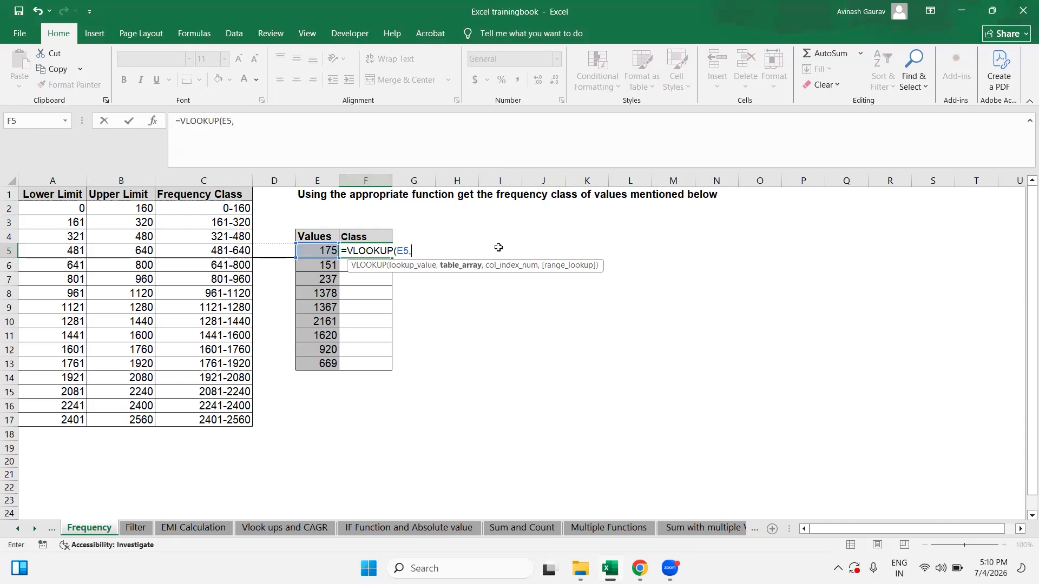
drag(61, 195, 238, 422)
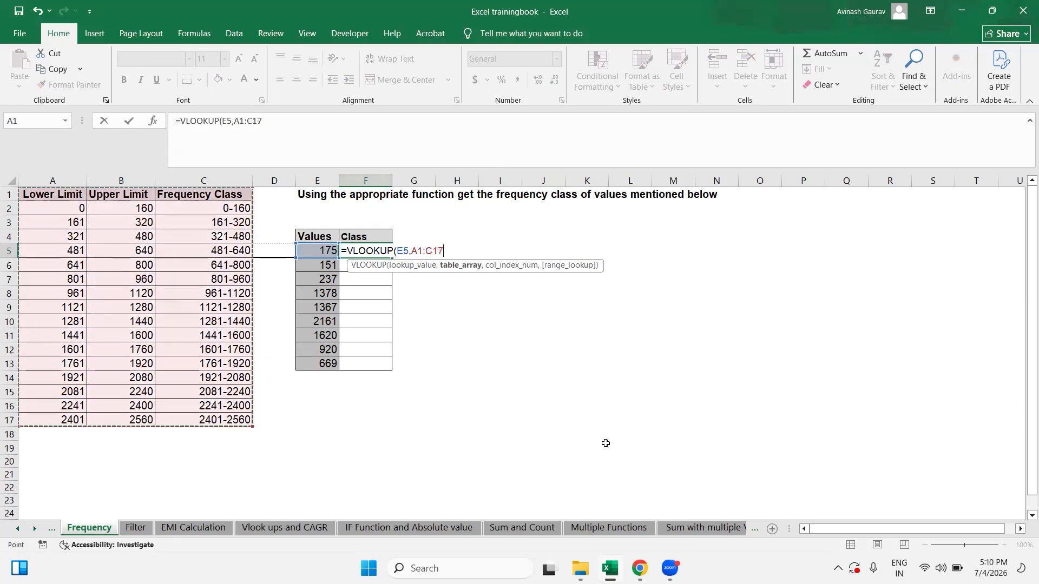
key(F4)
text(,)
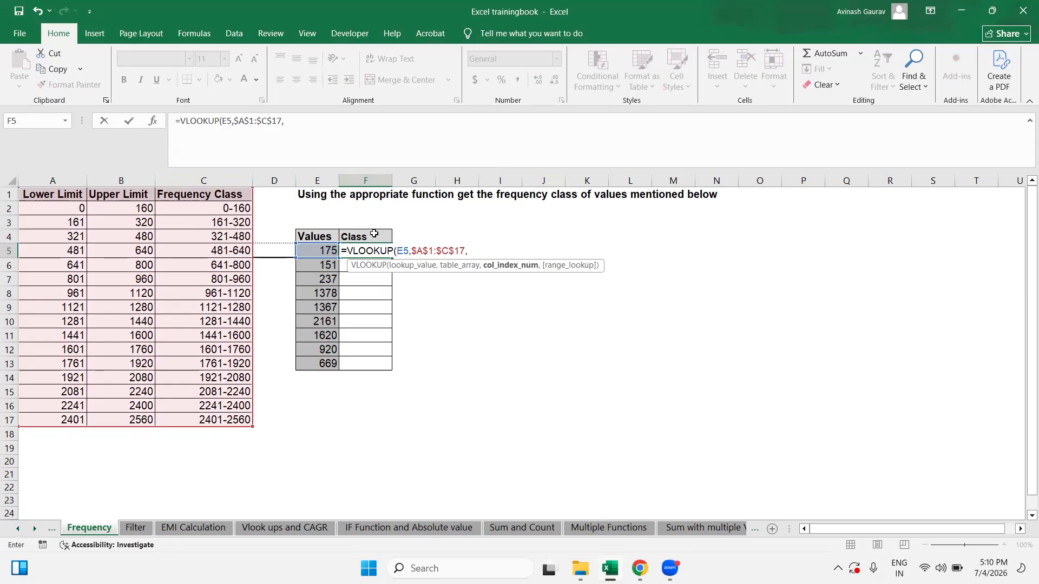
text(3,1)
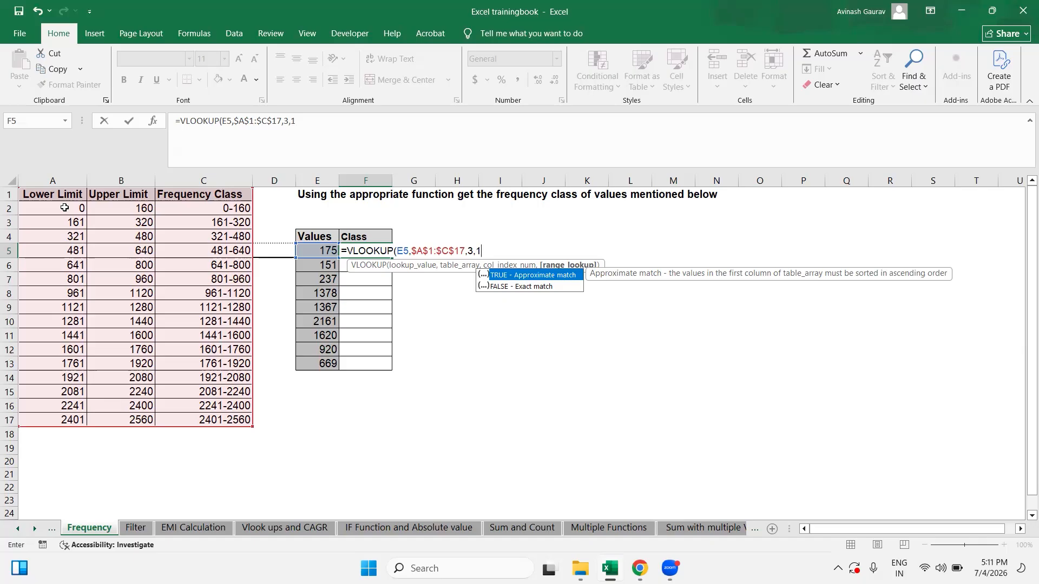
text())
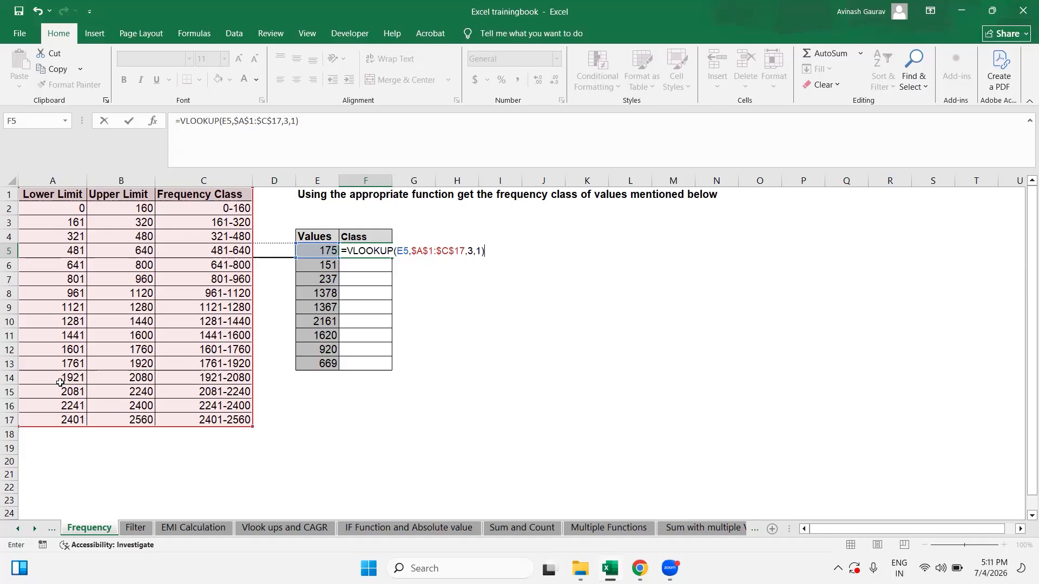
key(Return)
Copy the VLOOKUP formula from F5 to the remaining Class cells F6:F13.
key(Up)
key(ctrl+c)
key(Down)
key(Down)
key(Down)
key(Down)
key(Down)
key(Down)
key(Down)
key(Down)
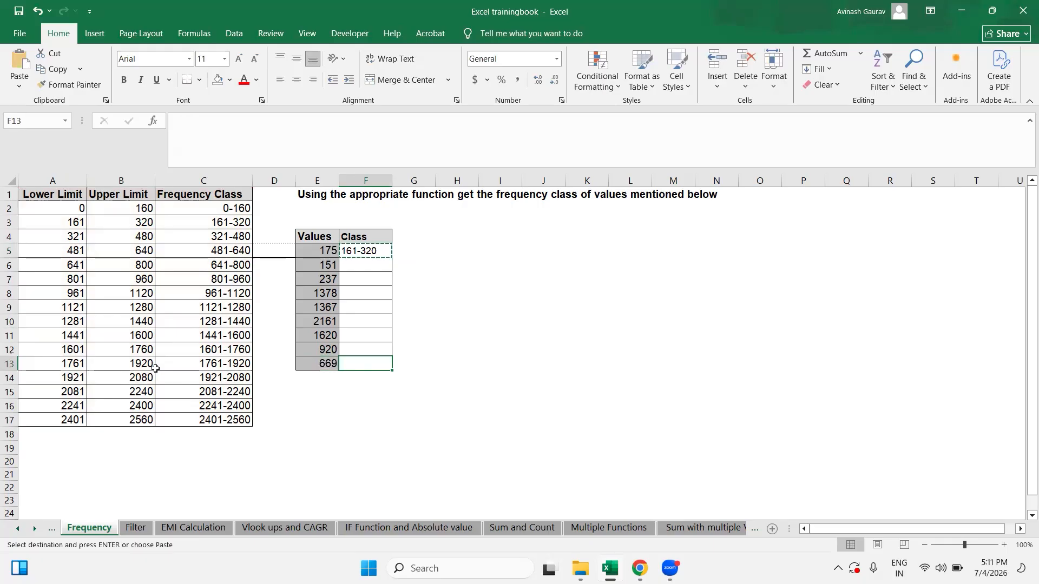
key(shift+Up)
key(shift+Up)
key(shift+Up)
key(shift+Up)
key(shift+Up)
key(shift+Up)
key(shift+Up)
key(ctrl+v)
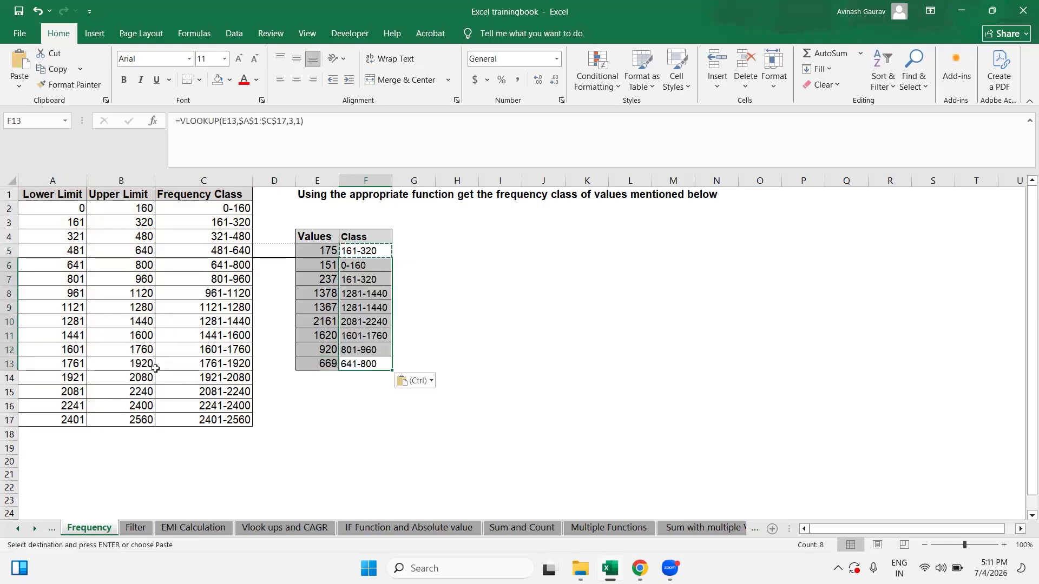
Review the copied lookup formulas and classes in the Class column, ending at F5.
key(Up)
key(Up)
key(Up)
key(Up)
key(Up)
key(Up)
key(Up)
key(Up)
key(Up)
key(Down)
key(Down)
key(Down)
key(Down)
key(Up)
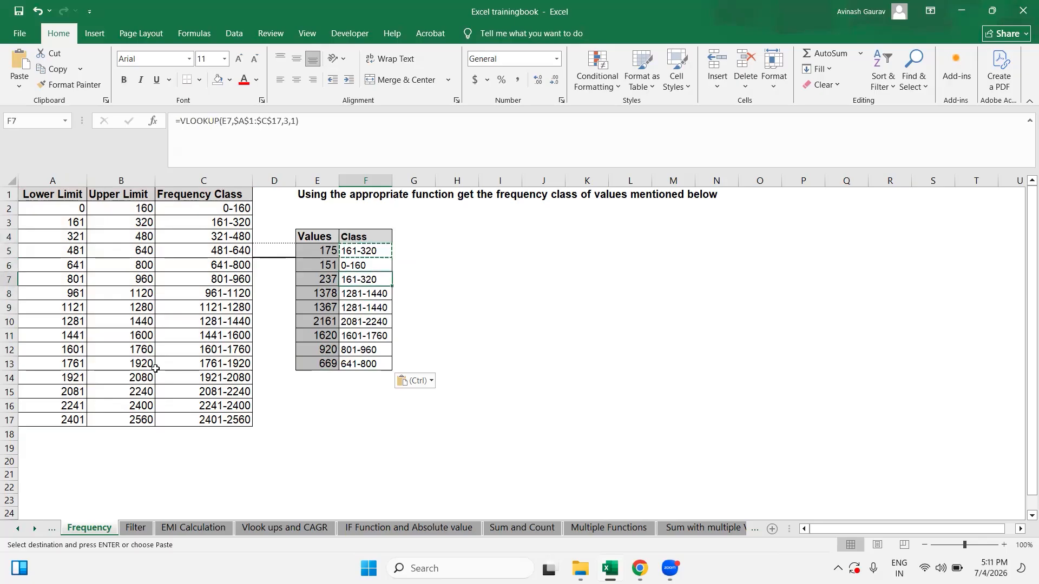
key(Up)
key(Up)
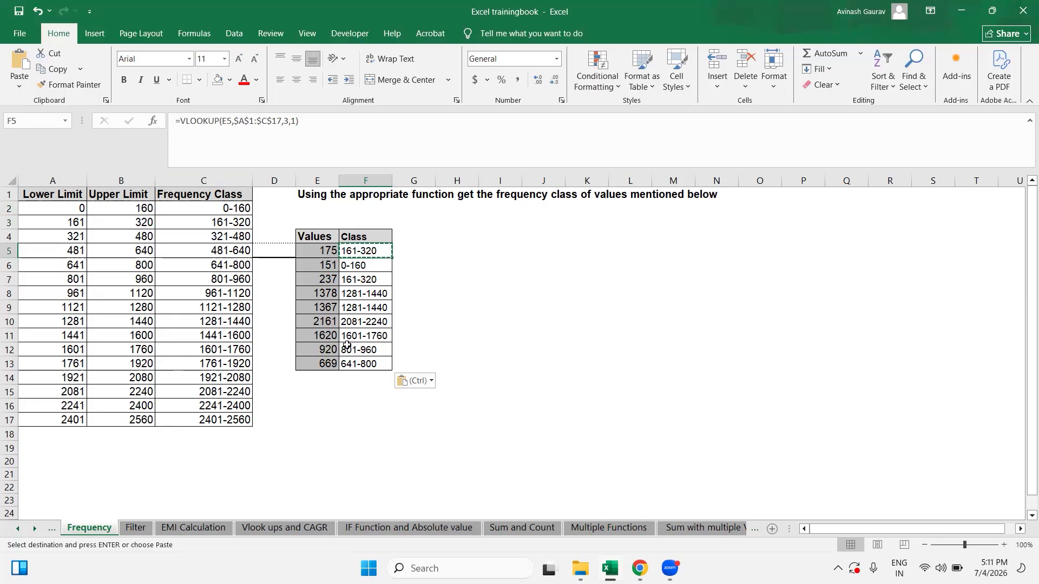
Trace how the lookup in F5 matches the value in E5 against the Lower Limit column and returns its frequency class.
click(316, 253)
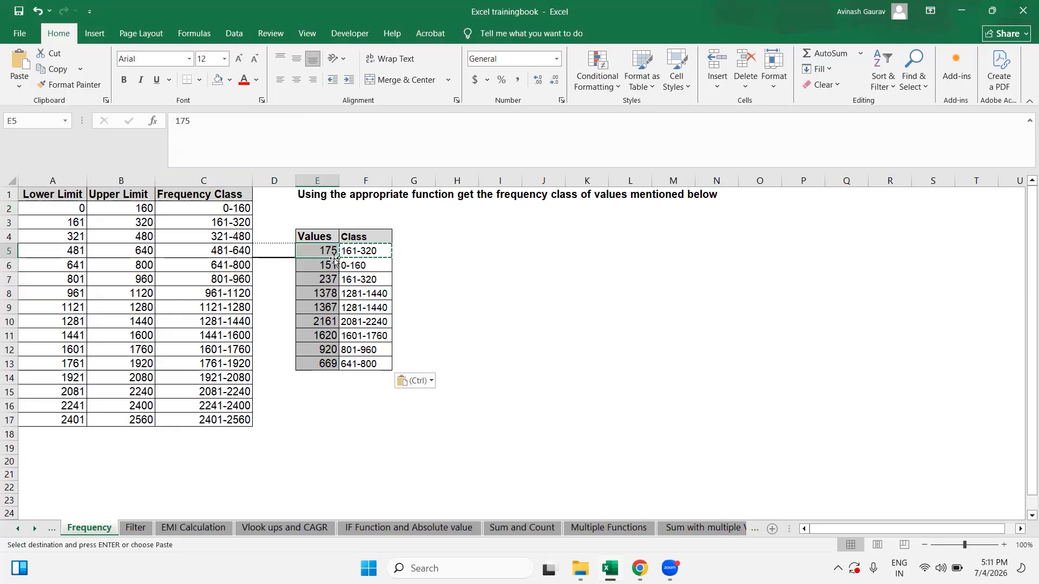
click(51, 179)
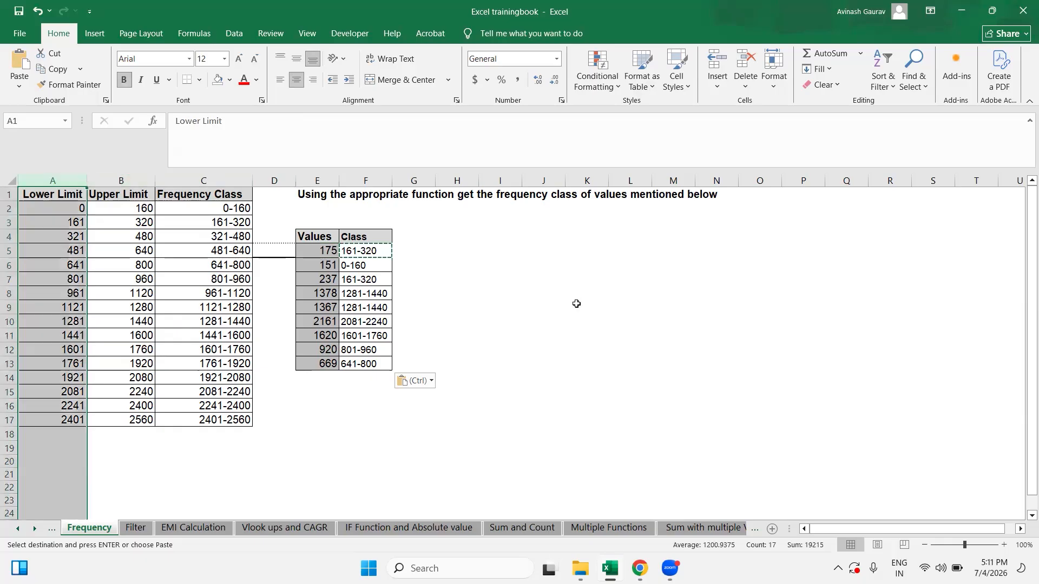
click(362, 251)
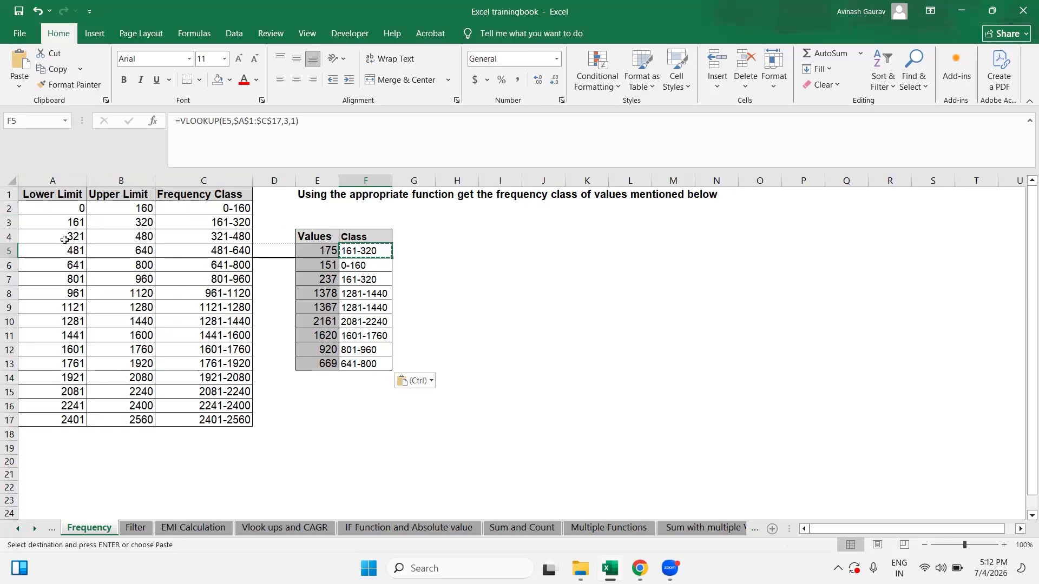
click(318, 252)
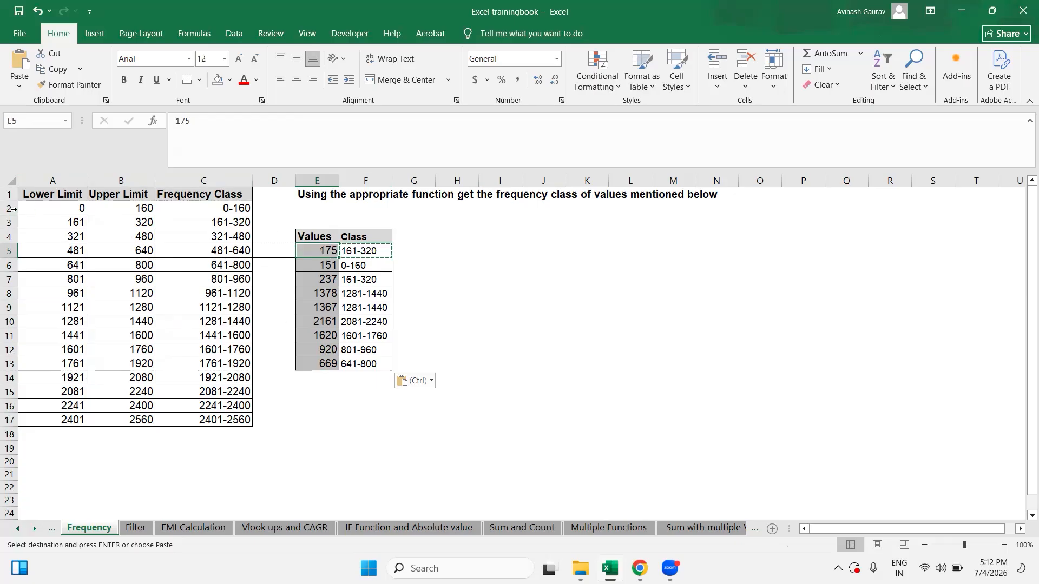
click(52, 180)
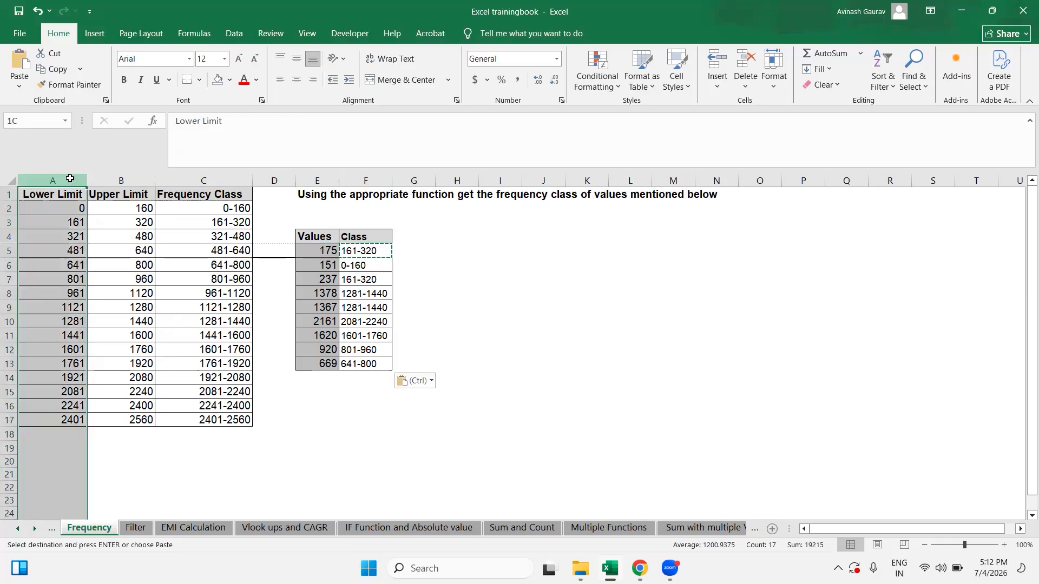
click(66, 226)
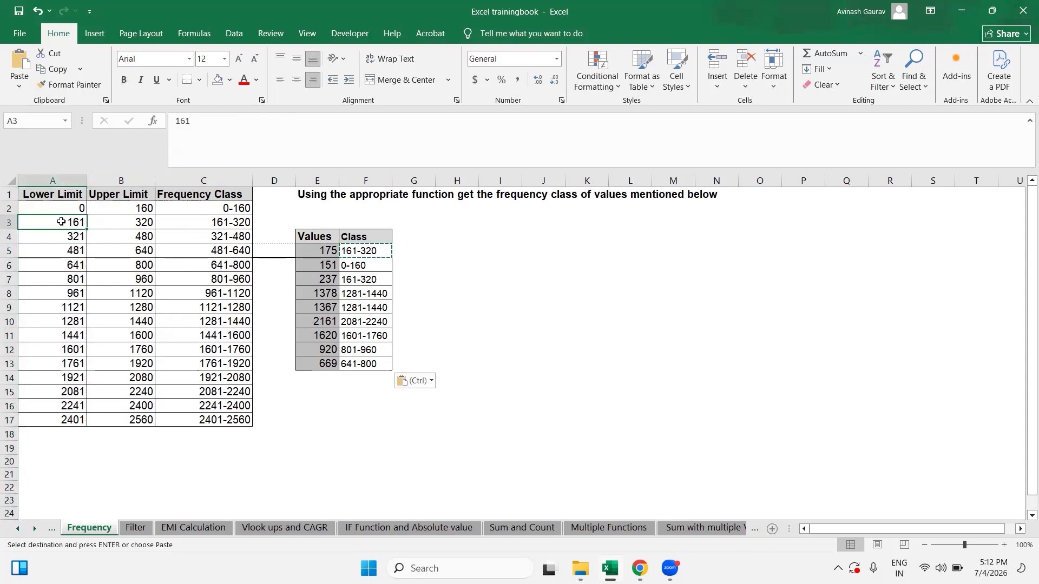
click(236, 224)
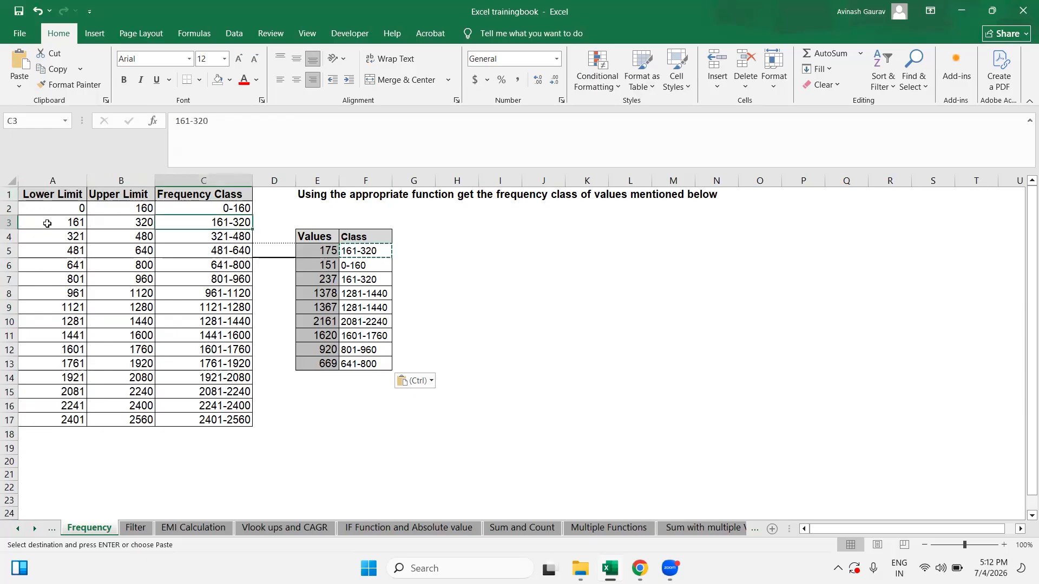
click(64, 224)
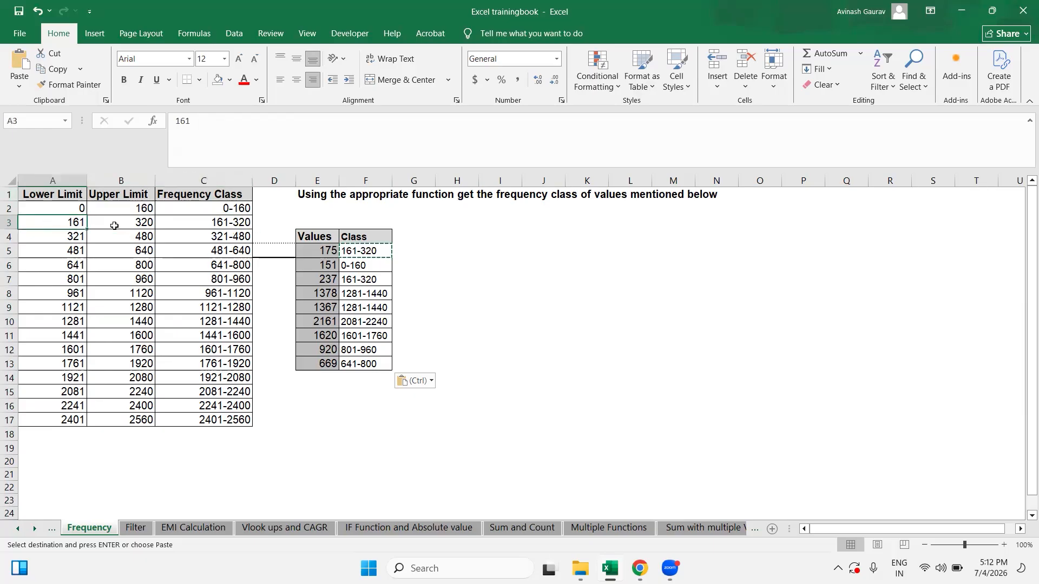
click(218, 224)
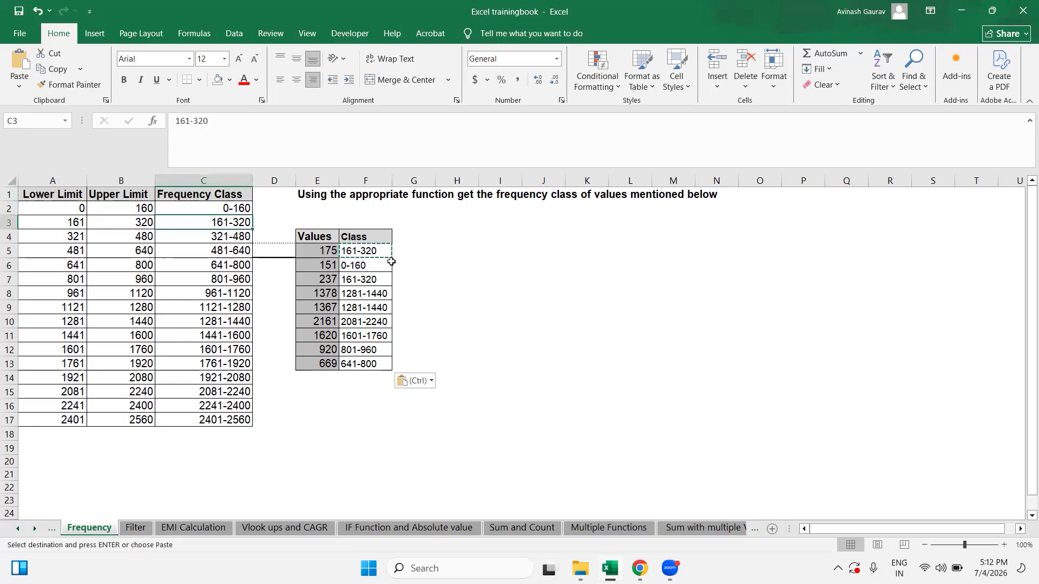
click(377, 252)
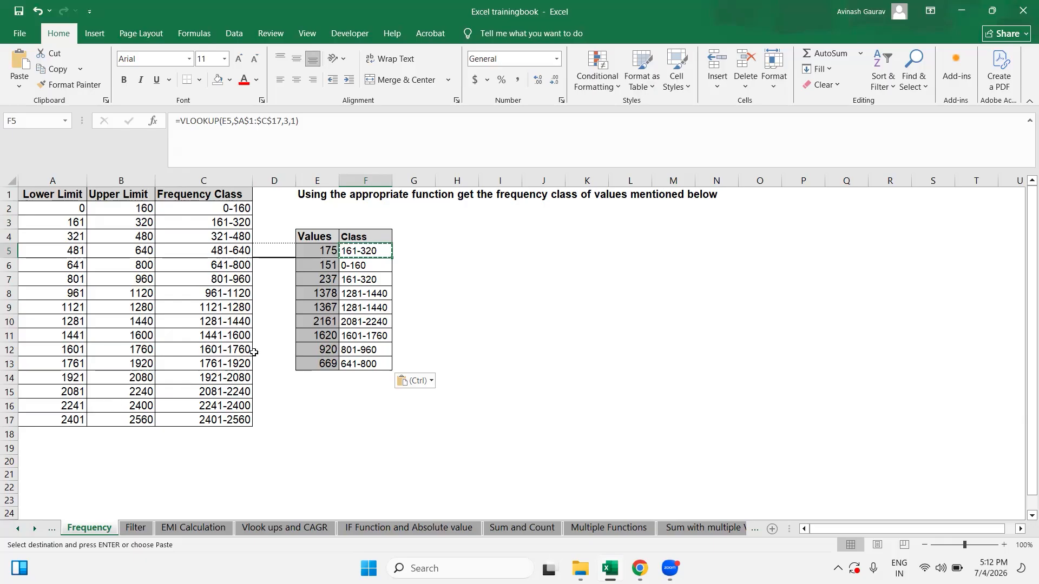
Open the EMI Calculation sheet and look over the loan inputs and the repayment schedule.
click(387, 459)
click(135, 529)
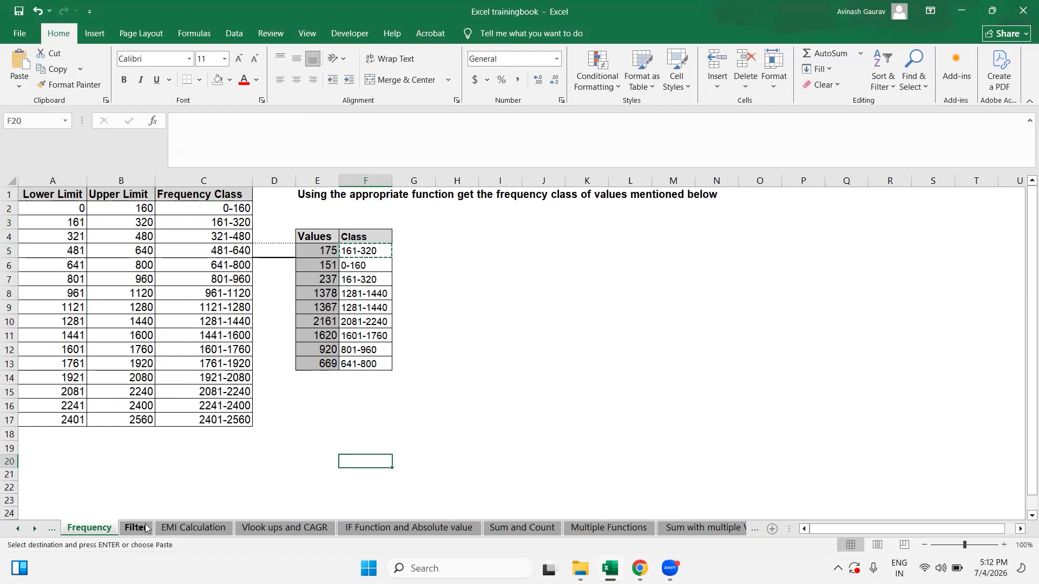
click(209, 532)
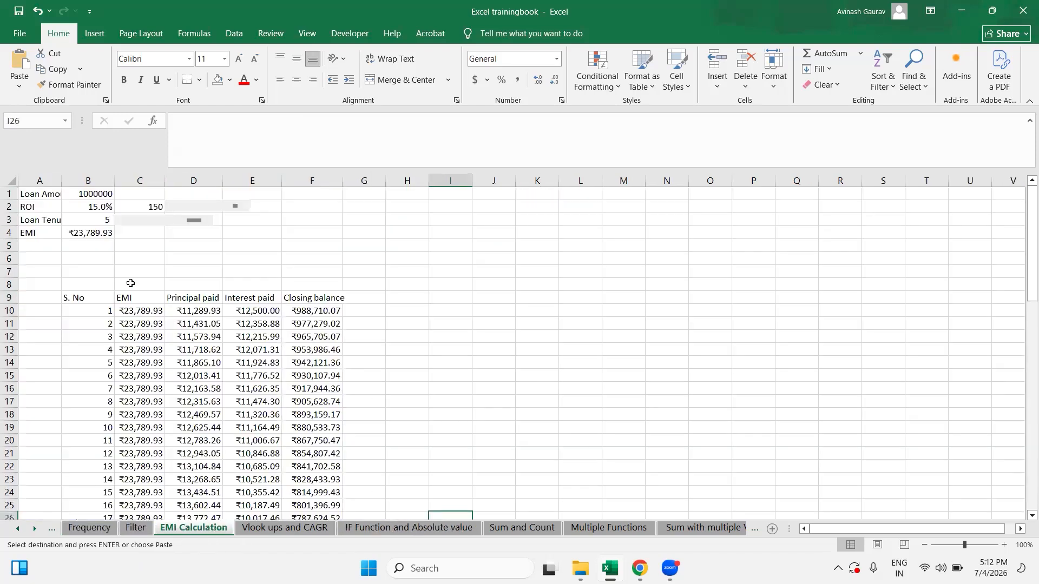
drag(30, 195, 349, 468)
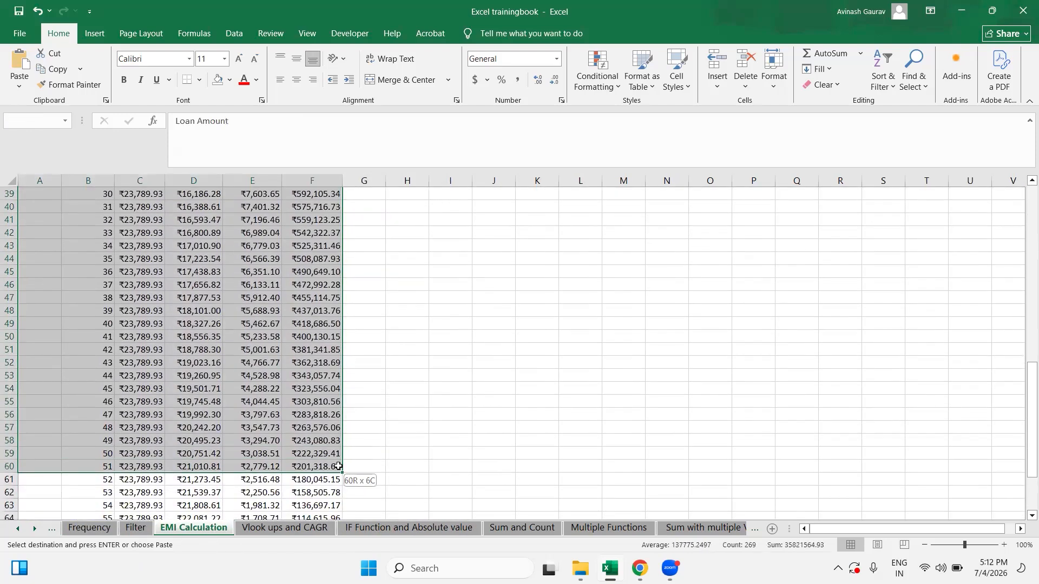
click(403, 375)
scroll(379, 389, up, 13)
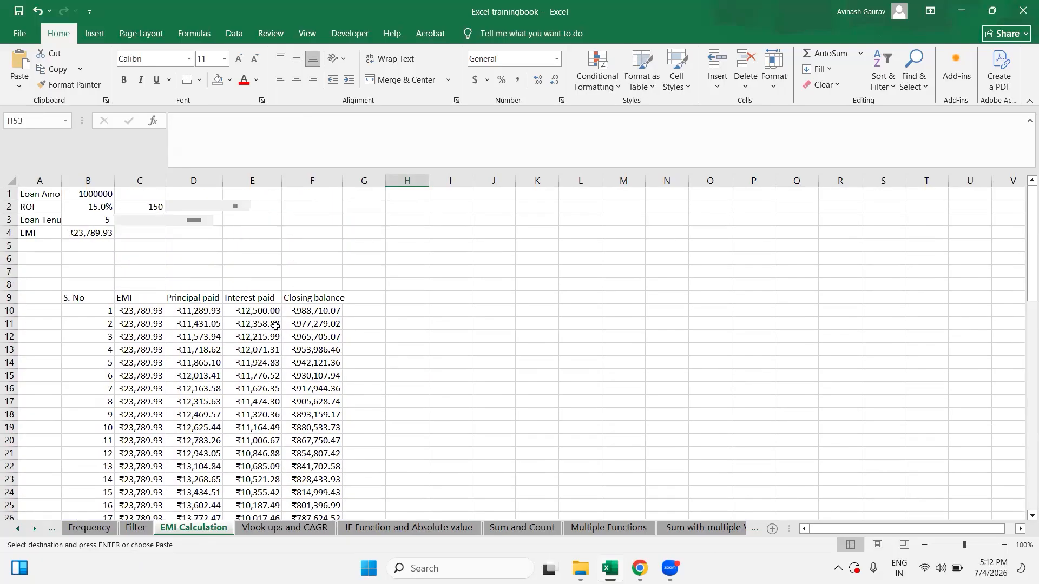
Try the loan tenure scroll bar by lowering the tenure to 1 and returning it to 5.
click(132, 221)
click(158, 221)
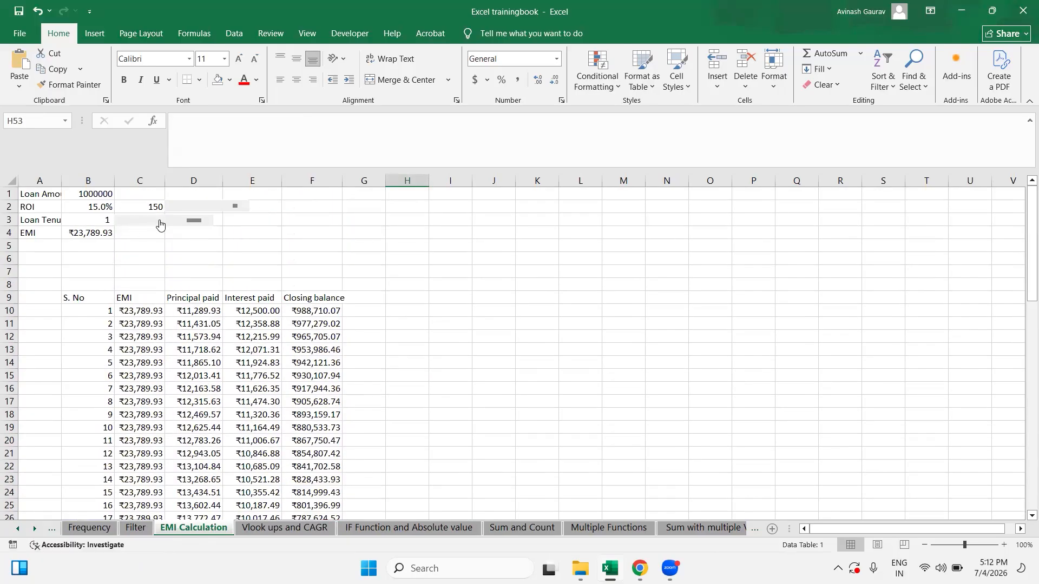
click(158, 221)
click(462, 270)
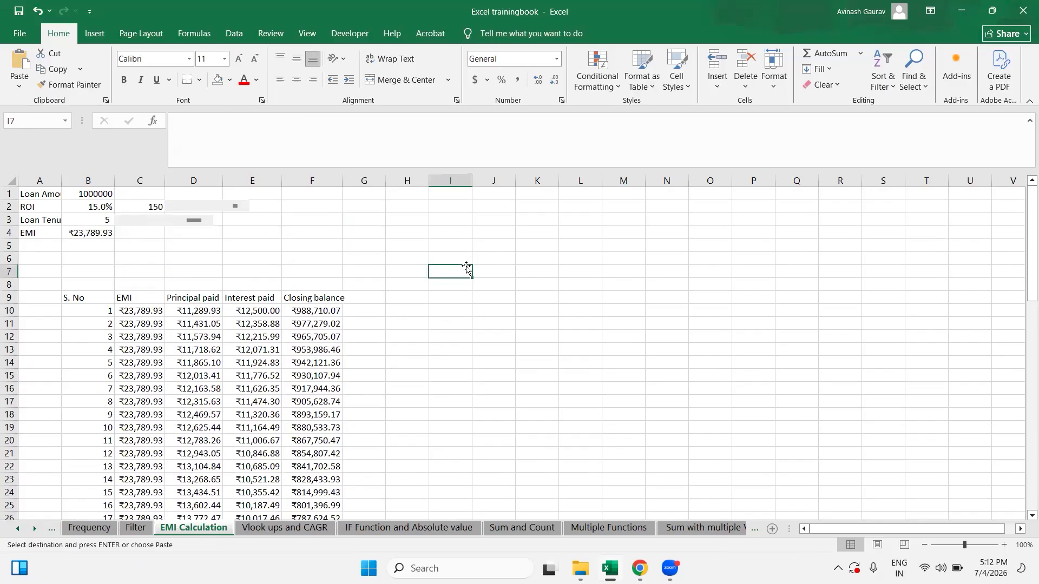
Look through the exercise sheets from Vlook ups and CAGR through Sum with multiple Variants to Vlook Up and If.
click(307, 526)
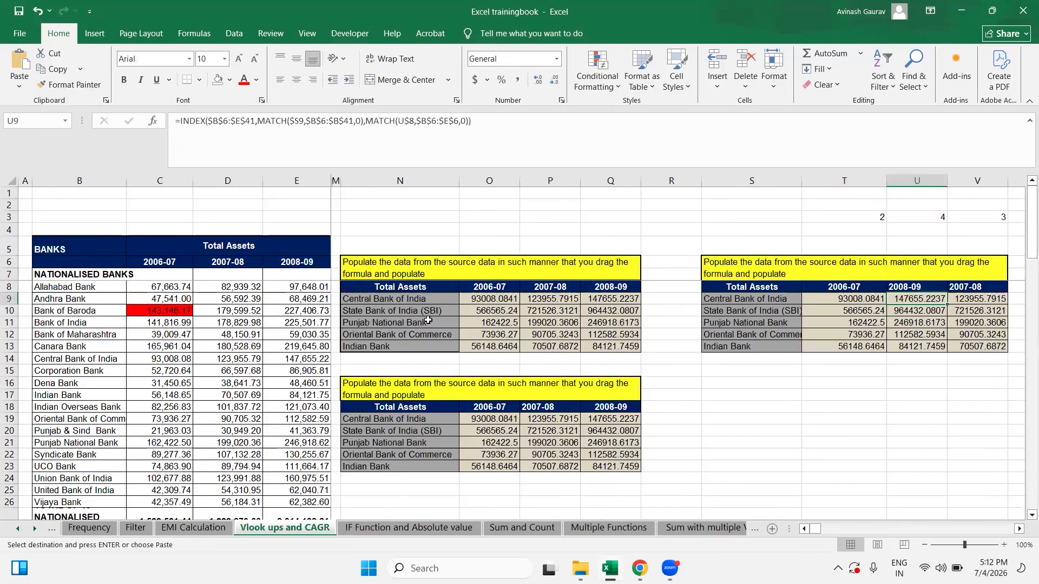
click(402, 534)
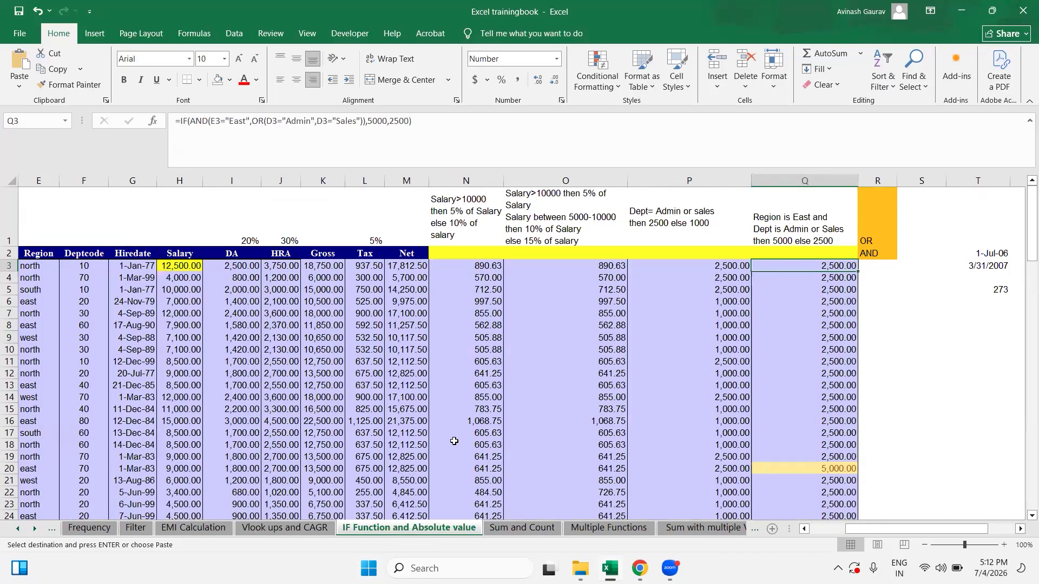
click(526, 531)
click(589, 532)
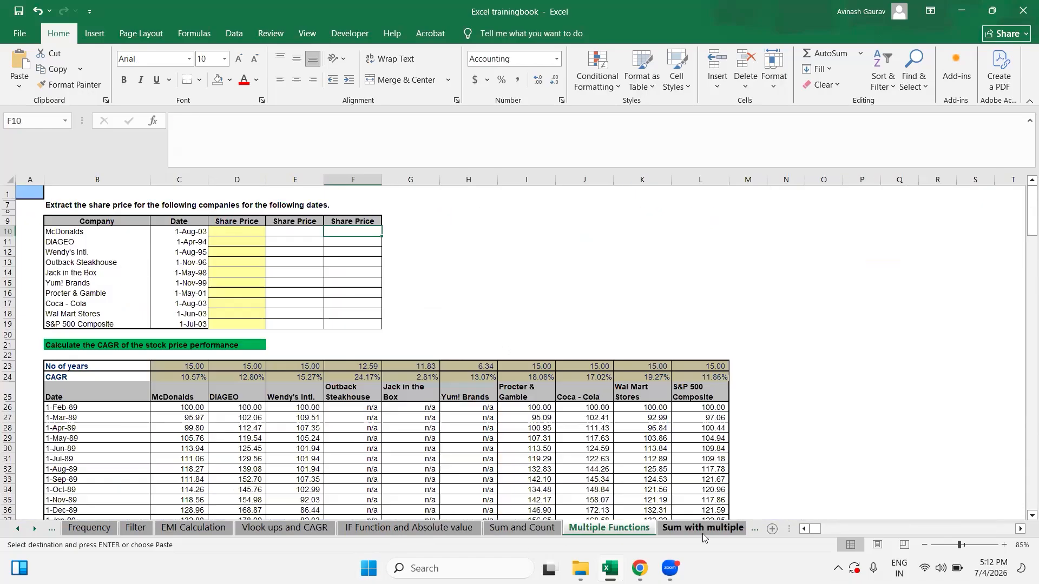
click(698, 535)
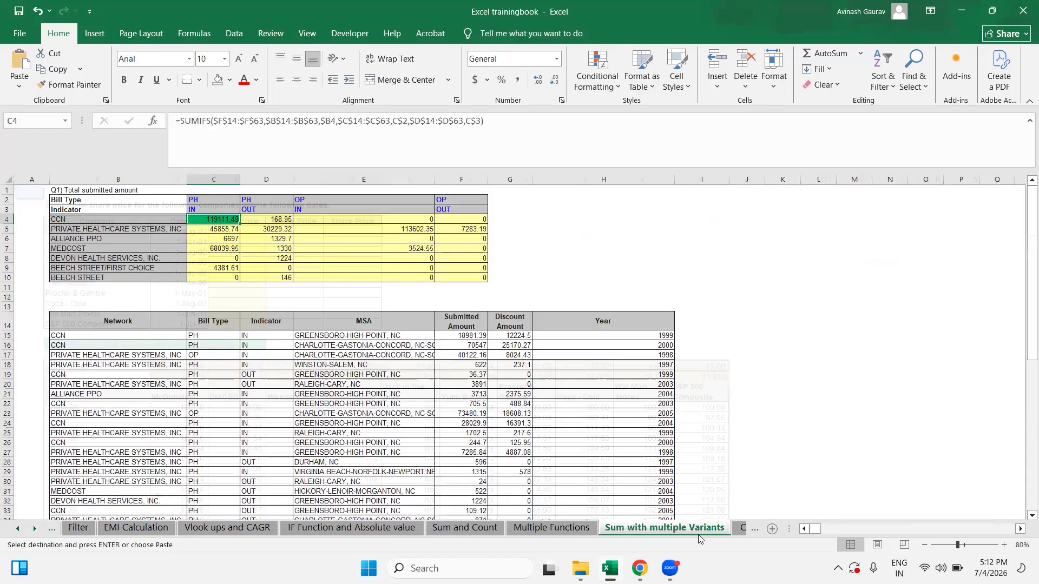
click(733, 531)
click(740, 532)
click(731, 531)
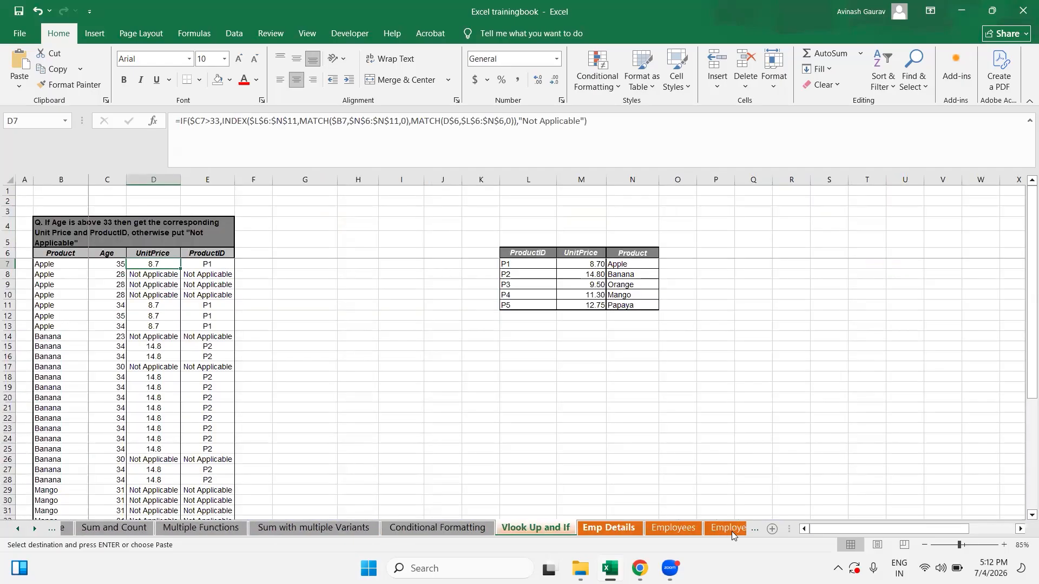
Look through the sheets from Emp Details and Employees through the charting practice sheets to Raw Data.
click(233, 269)
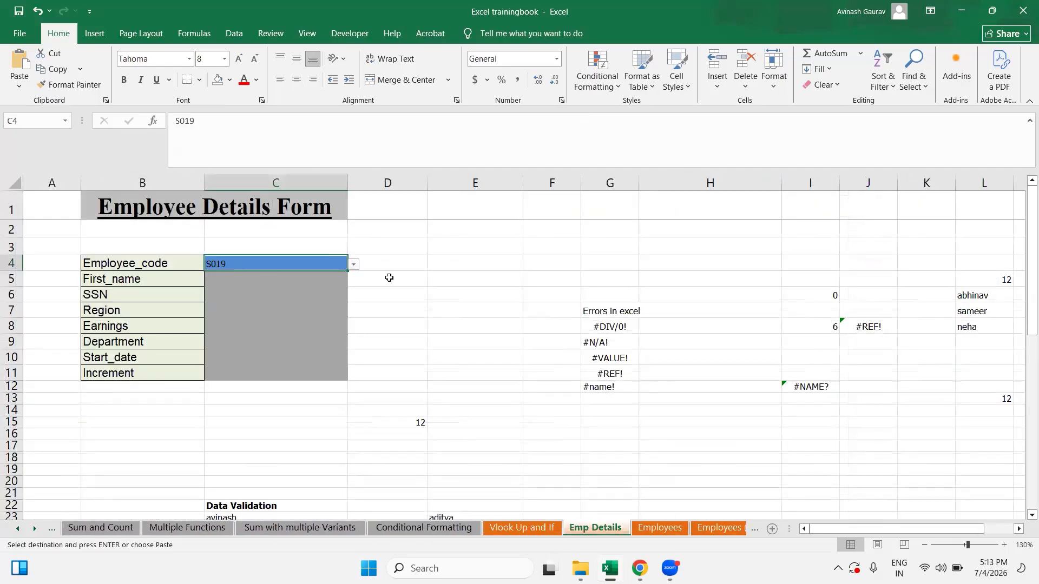
click(354, 264)
click(456, 317)
click(662, 532)
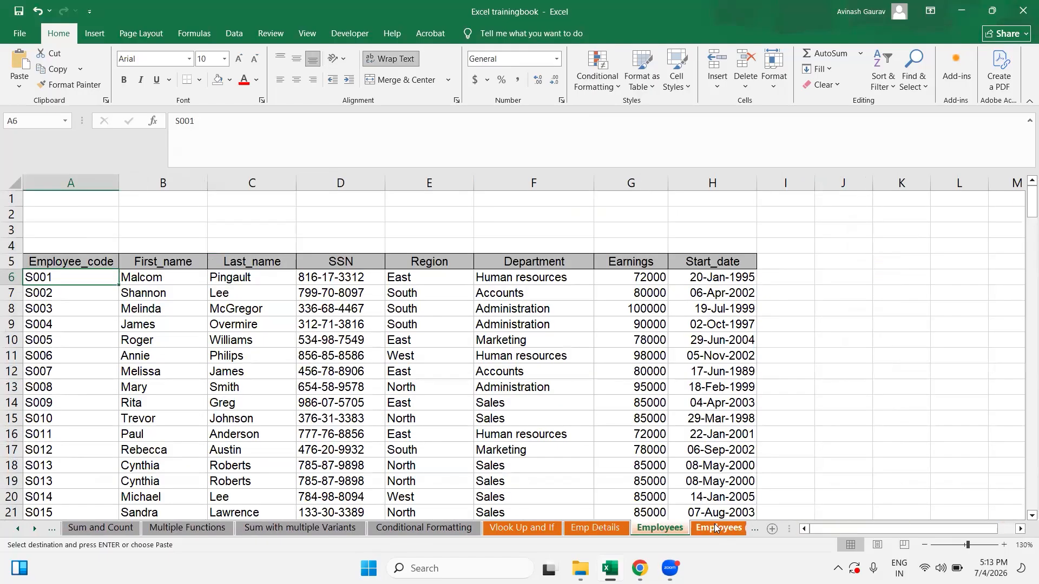
click(734, 528)
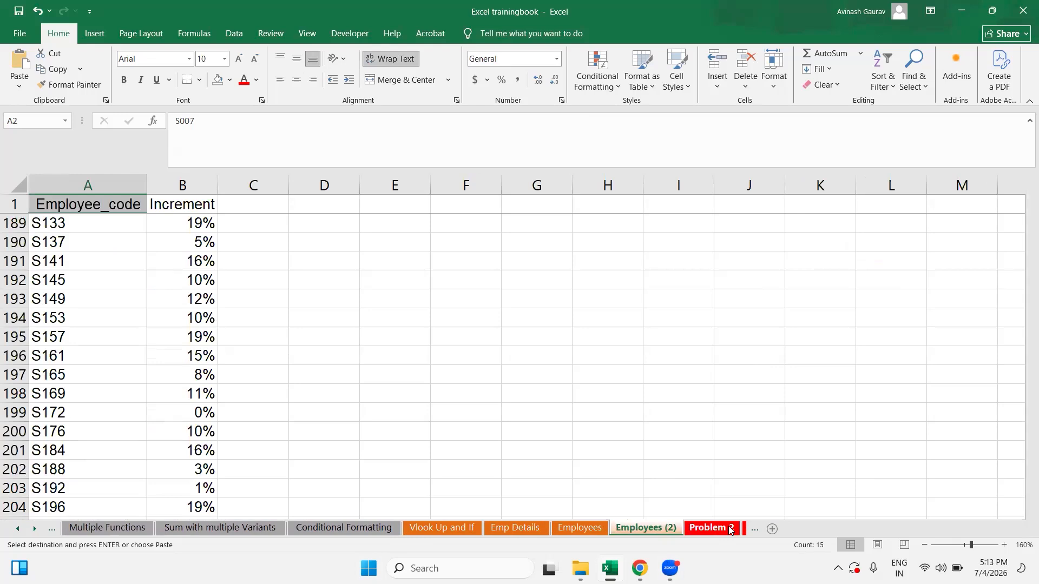
click(735, 528)
click(741, 528)
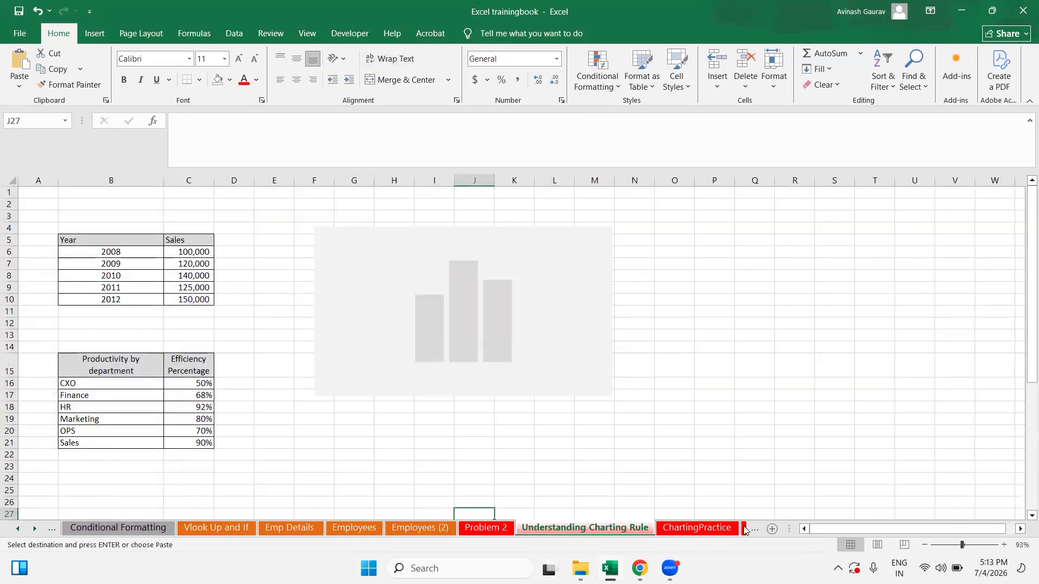
click(744, 528)
click(744, 528)
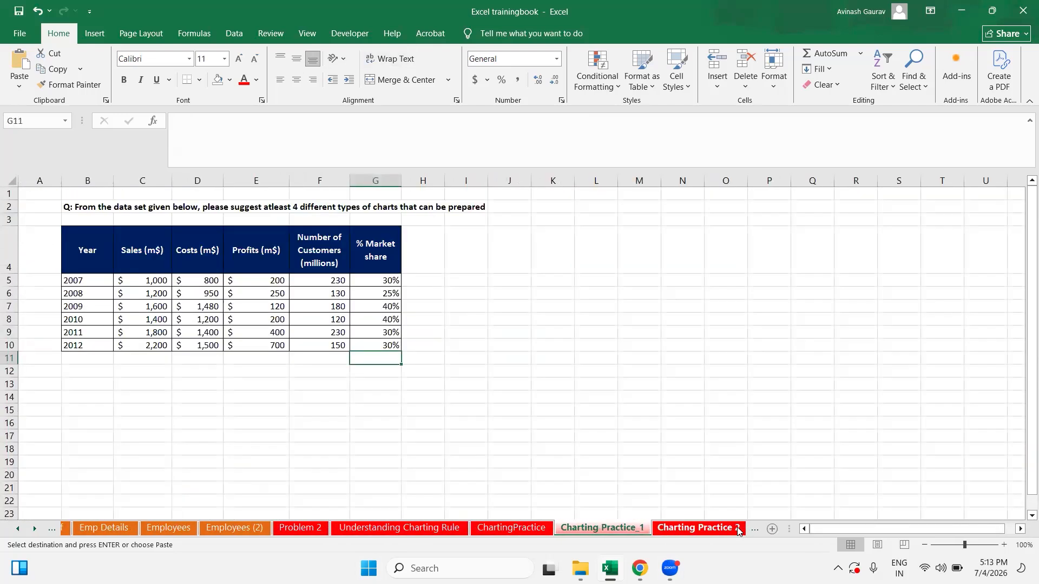
click(744, 529)
click(744, 530)
click(735, 529)
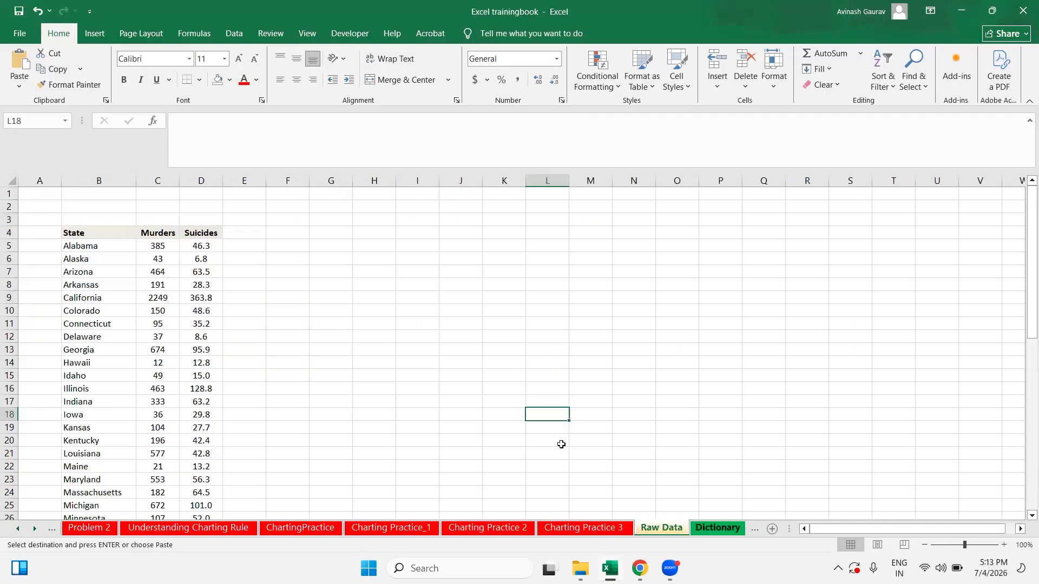
Go back through the exercise sheets from Raw Data to Vlook ups and CAGR.
key(ctrl+Page_Up)
key(ctrl+Page_Up)
key(ctrl+Page_Up)
key(ctrl+Page_Up)
key(ctrl+Page_Up)
key(ctrl+Page_Up)
key(ctrl+Page_Up)
key(ctrl+Page_Up)
key(ctrl+Page_Up)
key(ctrl+Page_Up)
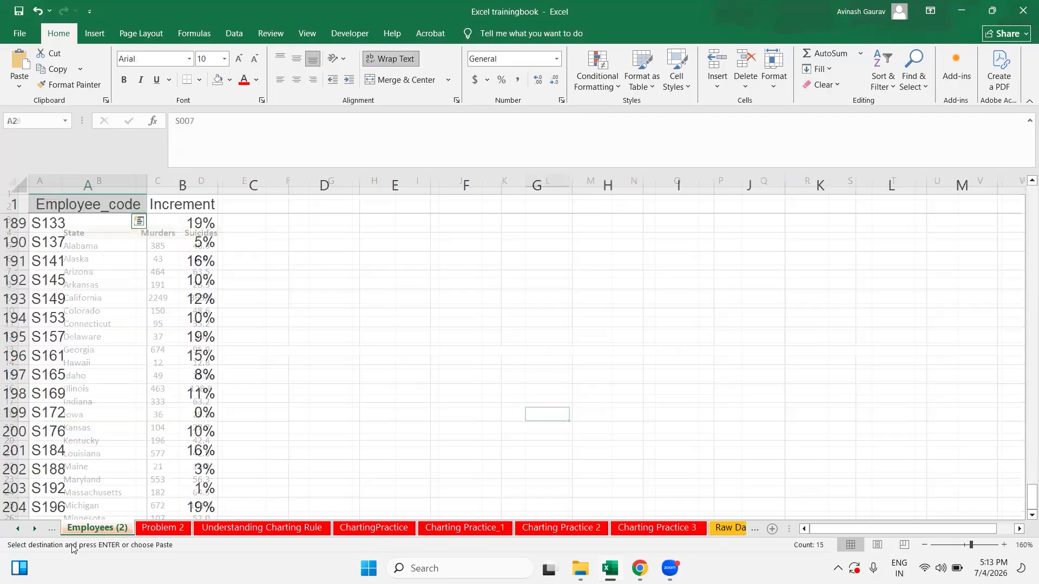
key(ctrl+Page_Up)
key(ctrl+Page_Up)
key(ctrl+Page_Up)
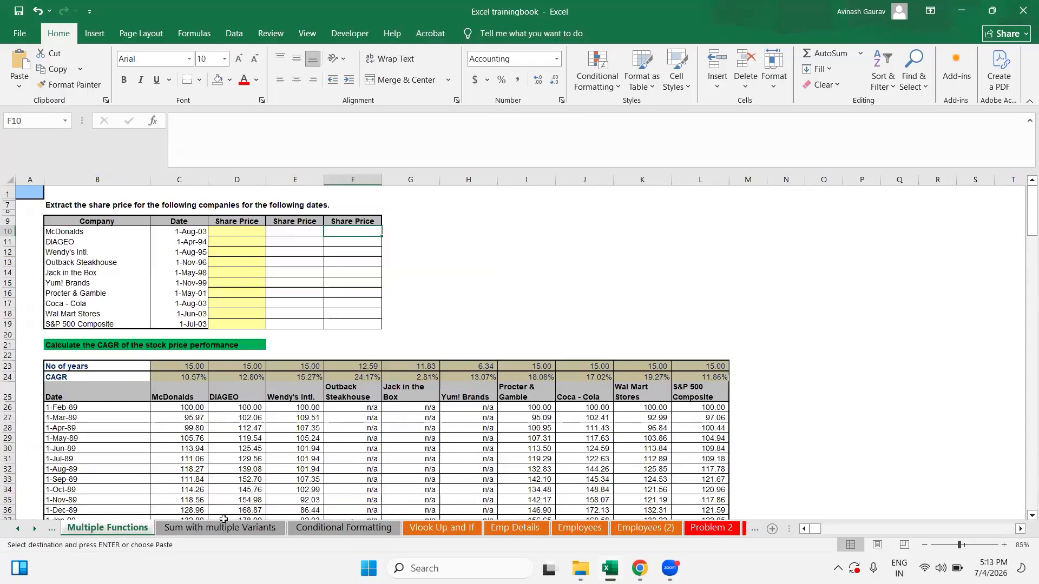
key(ctrl+Page_Up)
key(ctrl+Page_Up)
key(ctrl+Page_Up)
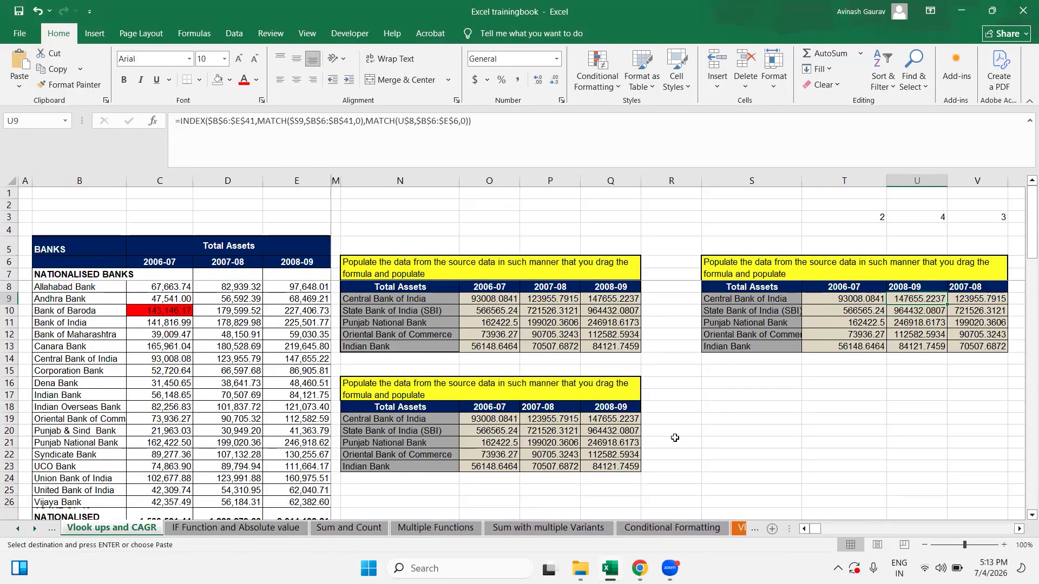
Revisit the Employees (2) and Vlook Up and If sheets and return to the Emp Details sheet.
click(736, 528)
click(736, 528)
click(736, 528)
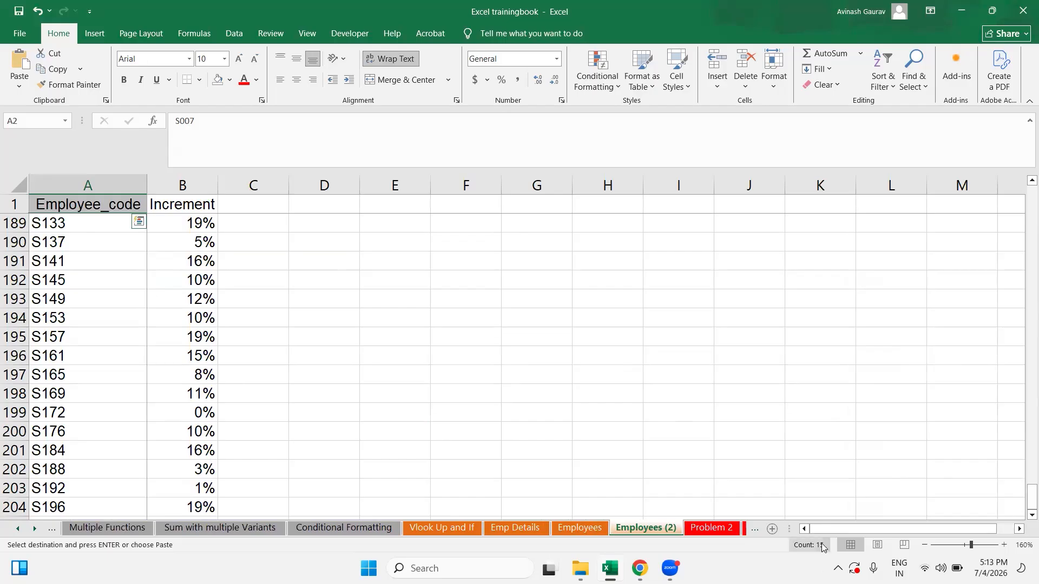
click(376, 528)
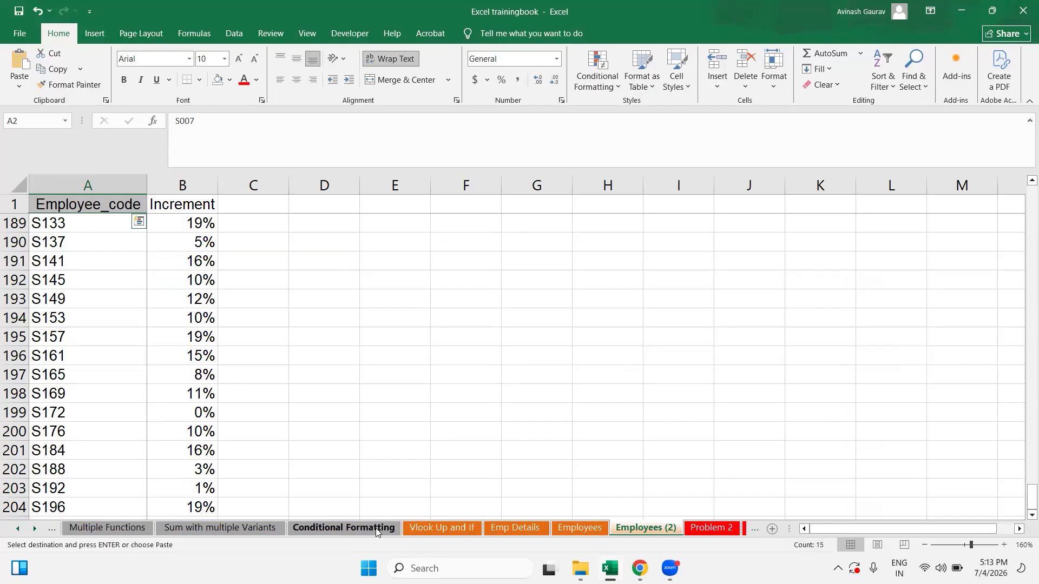
click(457, 529)
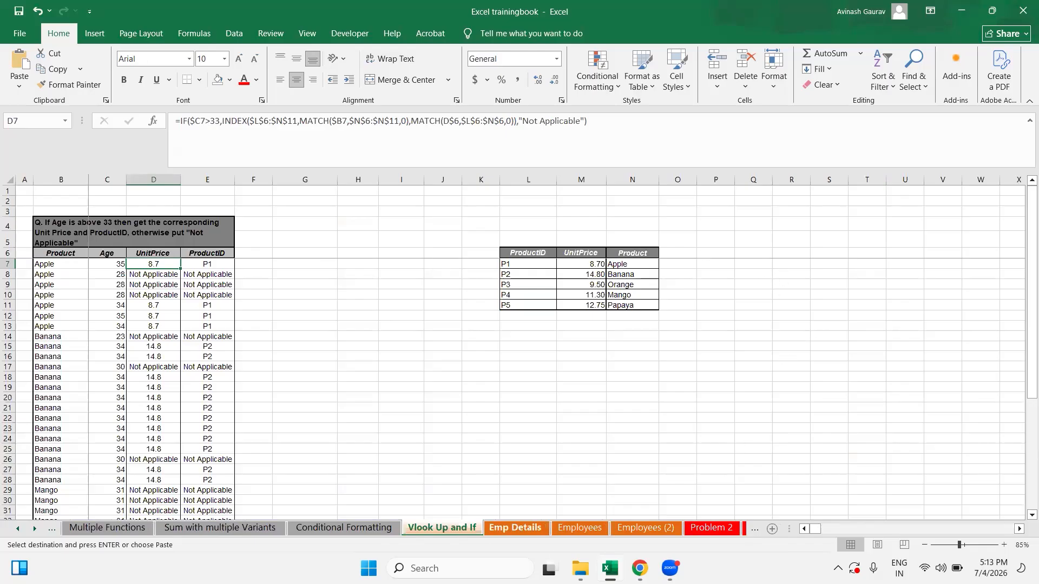
click(507, 527)
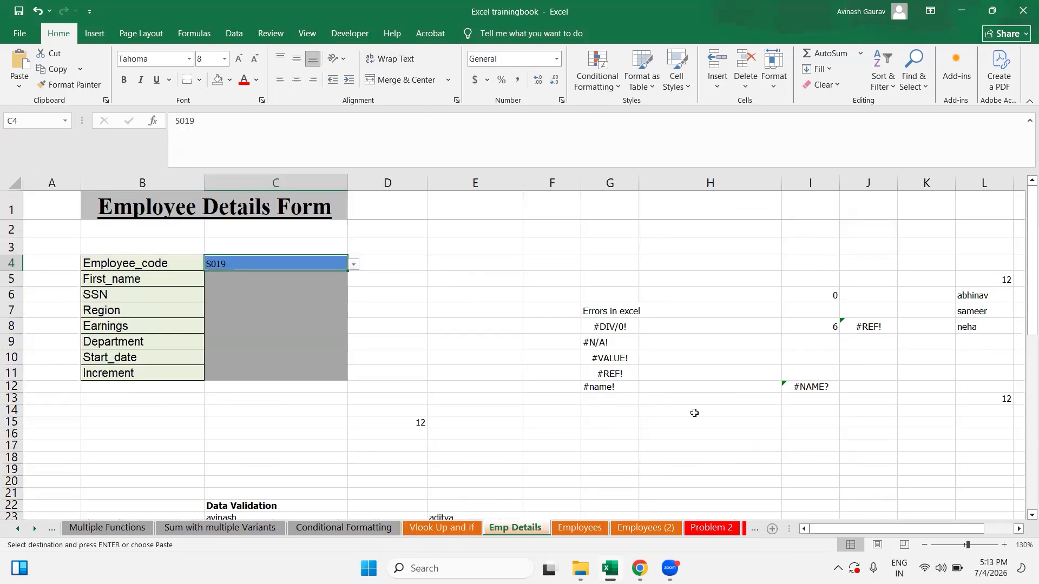
Enter the topic "Conditional Formatiing" in H7 of the Emp Details sheet.
click(685, 307)
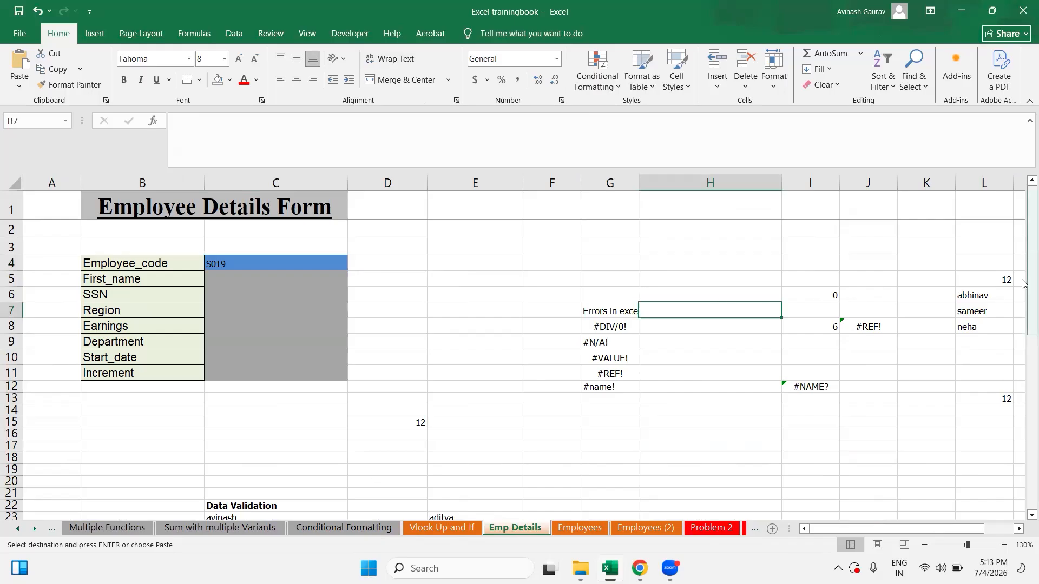
key(Caps_Lock)
text(C)
key(Caps_Lock)
text(onditional F)
key(Caps_Lock)
text(F)
key(Caps_Lock)
text(ormatiing)
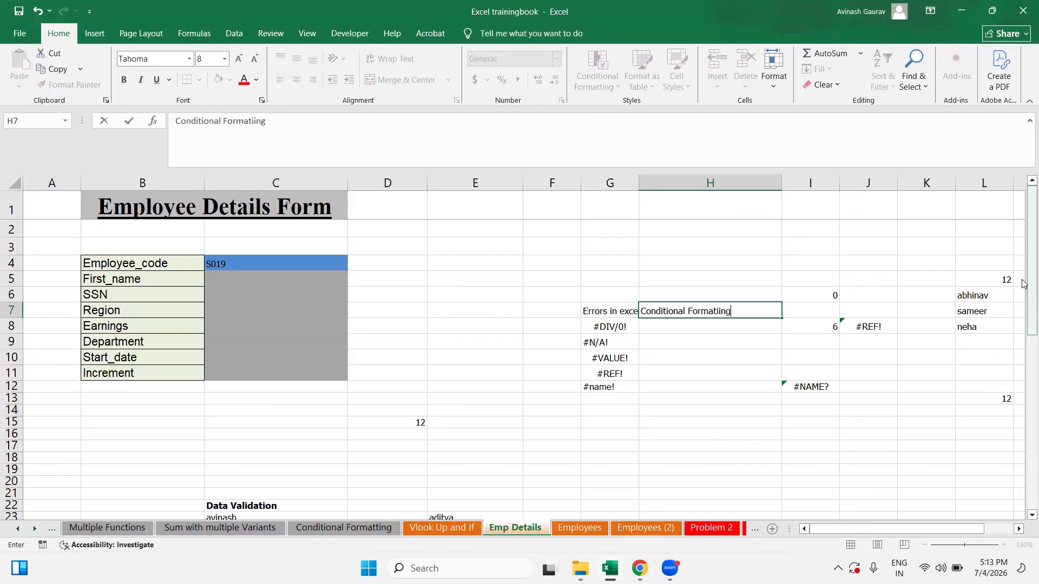
key(Return)
Enter the topic "Data Validation" in H8, below the first topic.
key(Caps_Lock)
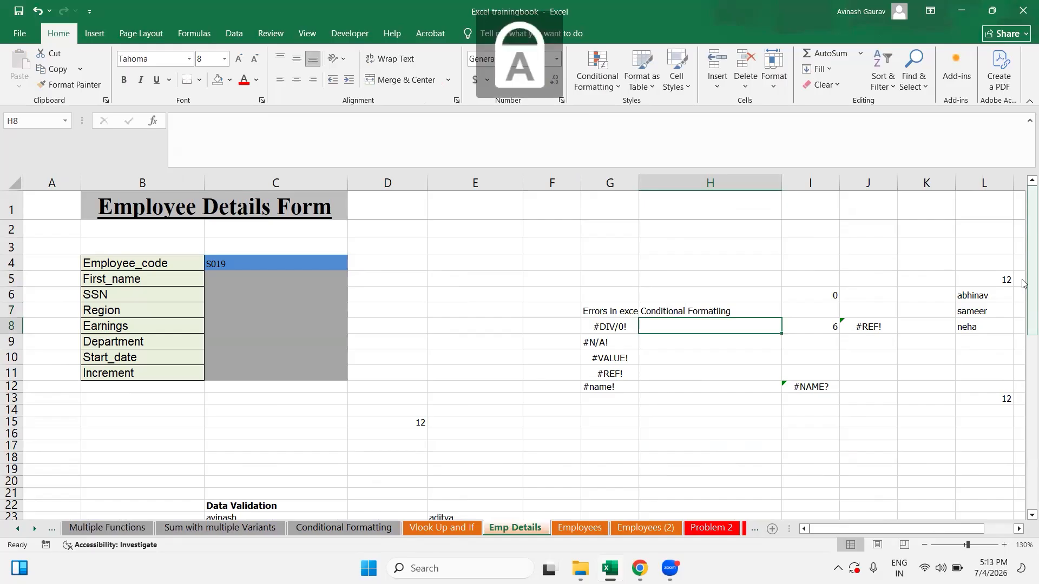
text(D)
key(Caps_Lock)
text(aa)
key(Caps_Lock)
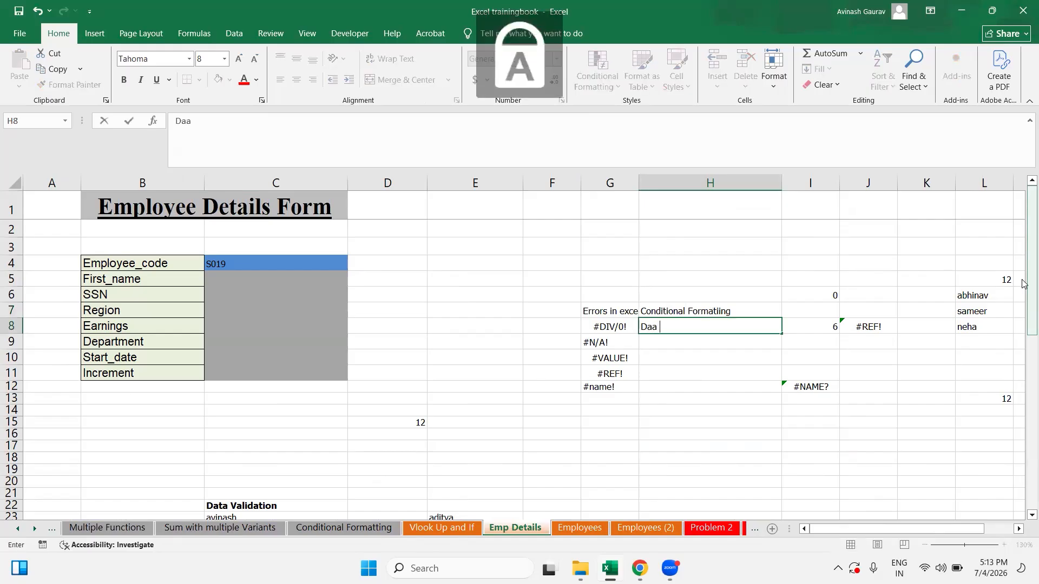
key(Caps_Lock)
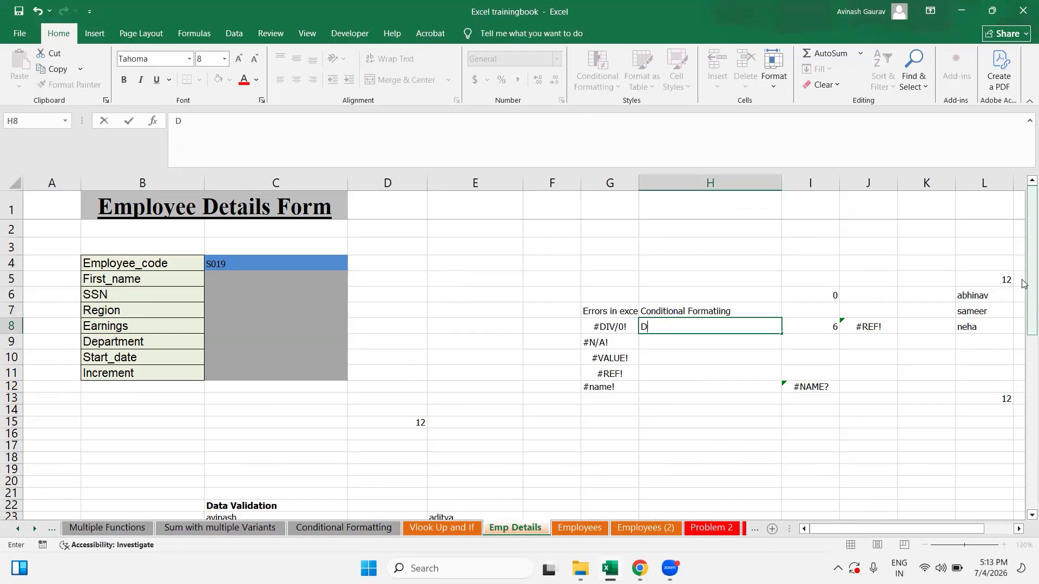
text(ta)
key(Caps_Lock)
text(V)
key(Caps_Lock)
text(als)
text(idation)
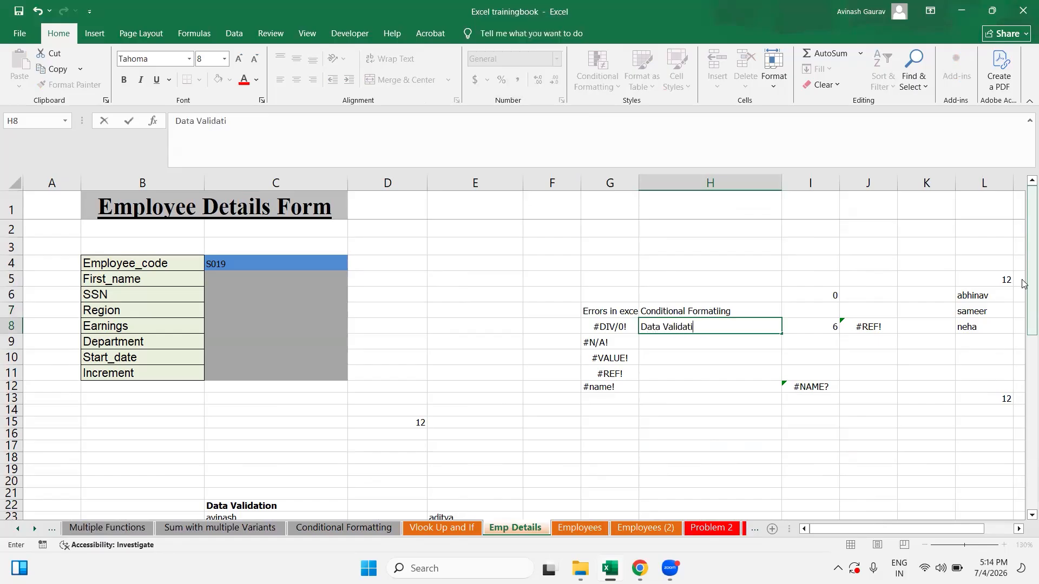
key(ctrl+Return)
key(Return)
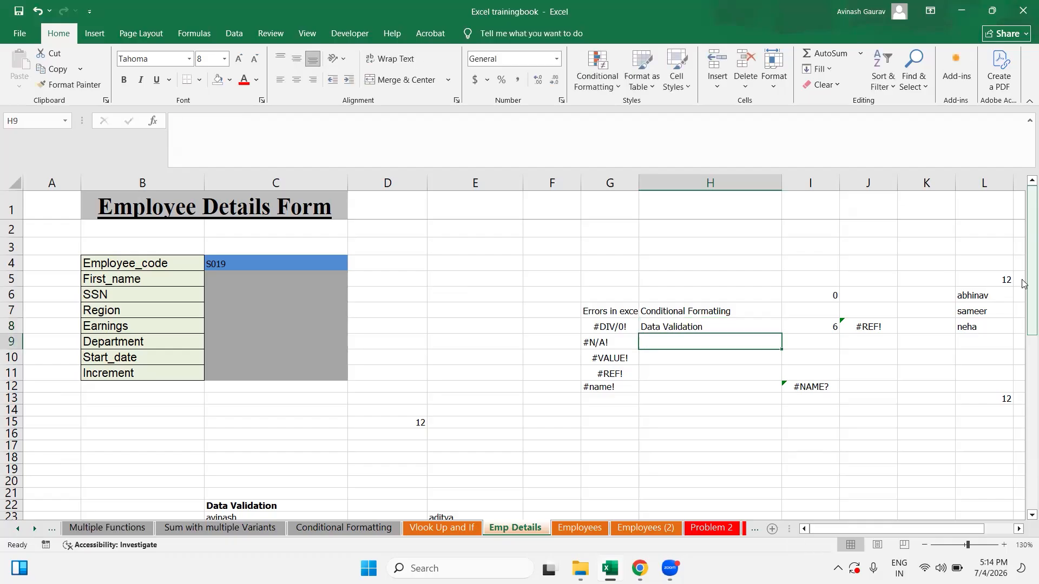
Enter "TXET Functions" in H9 as the third topic.
key(Caps_Lock)
text(TXET)
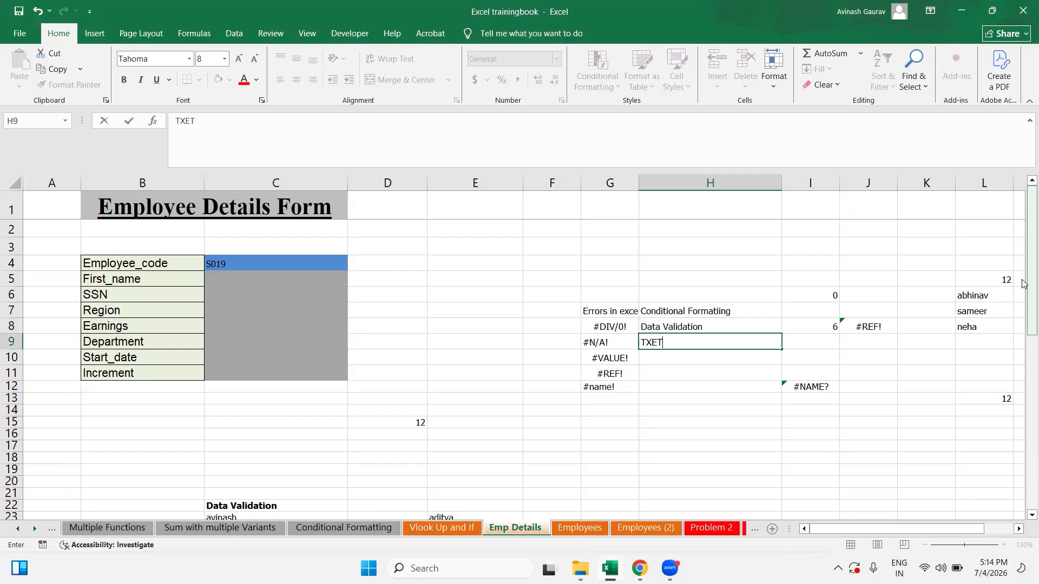
text( F)
key(Caps_Lock)
text(unct)
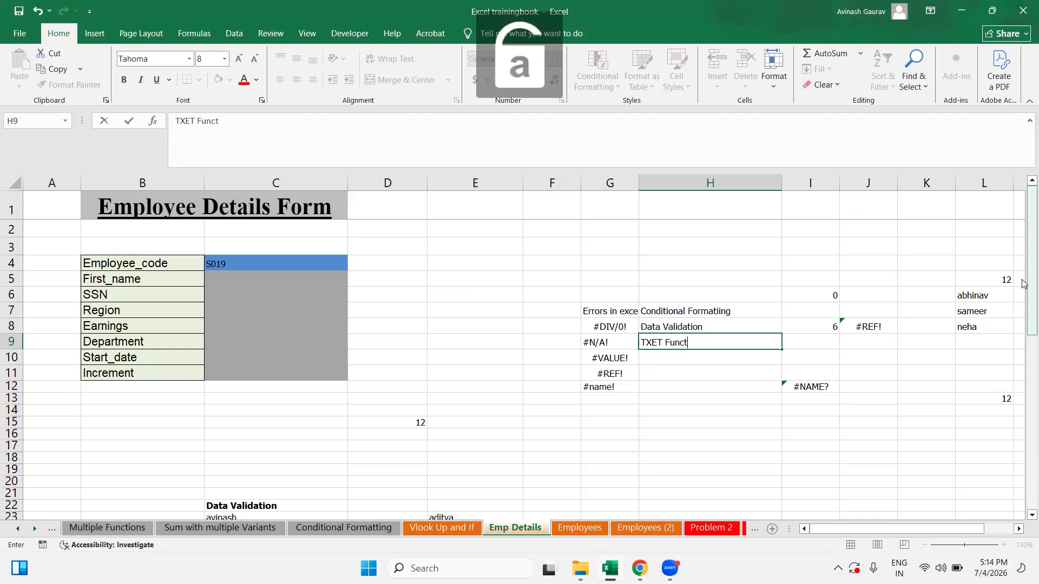
text(ions)
key(Return)
Enter the topic "DATE Functions" in H10.
key(Caps_Lock)
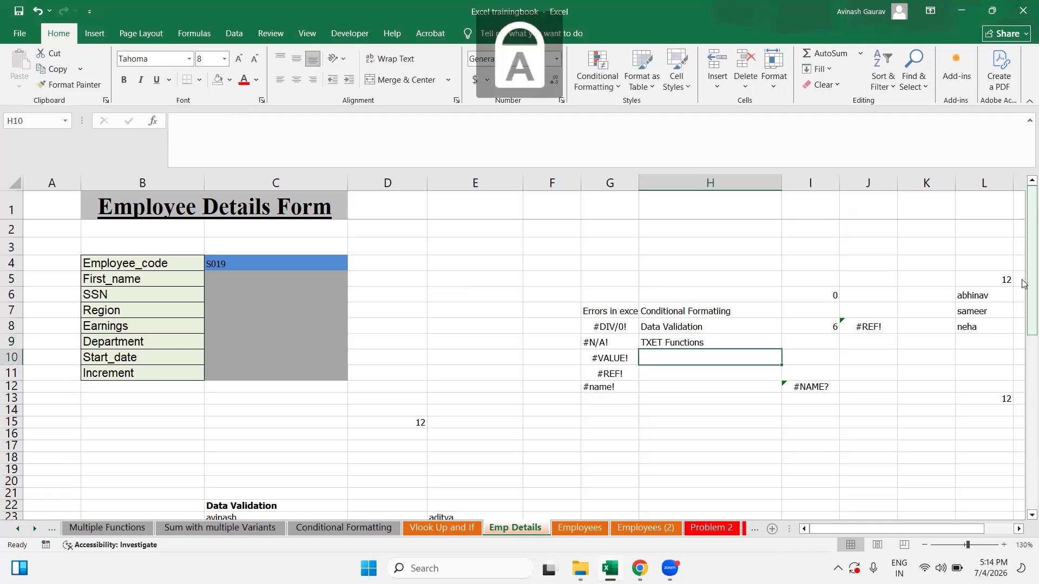
text(D)
key(Caps_Lock)
key(Caps_Lock)
text(ATE F)
key(Caps_Lock)
text(unctio)
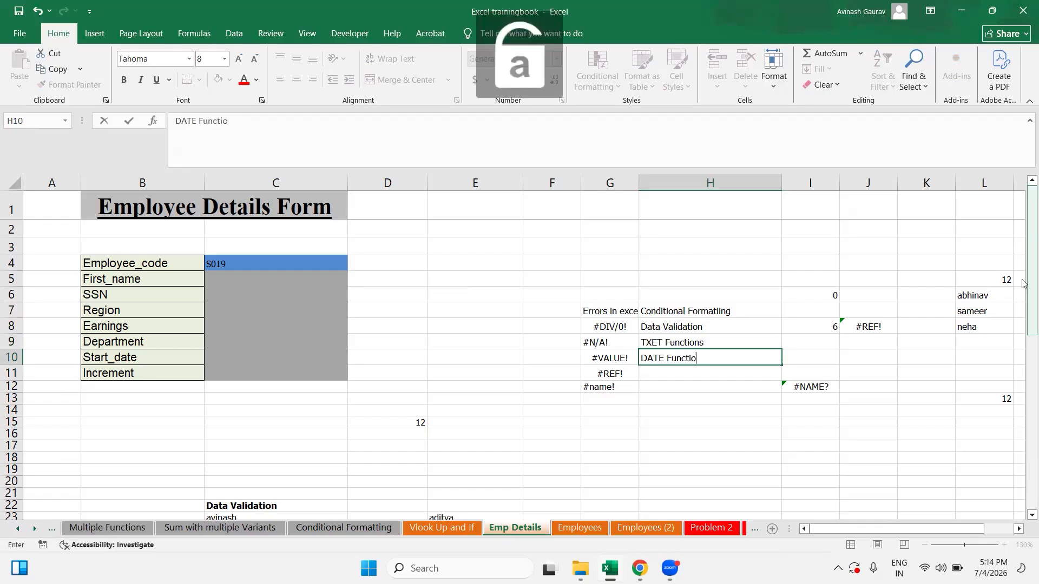
text(ns)
key(Return)
Correct the misspelled topic in H9 to "TEXT Functions".
key(Up)
key(Up)
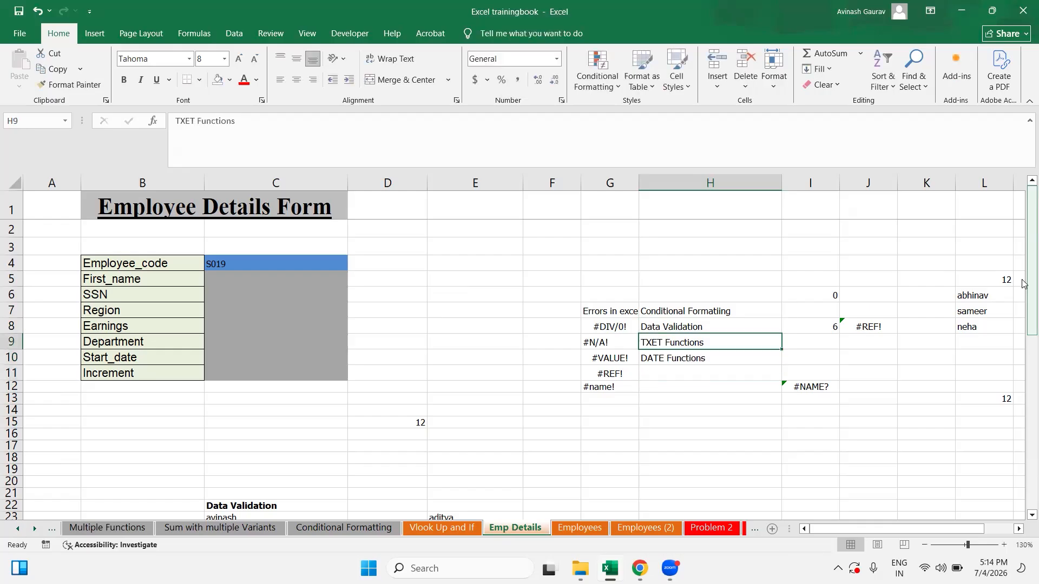
key(Caps_Lock)
text(TEXT)
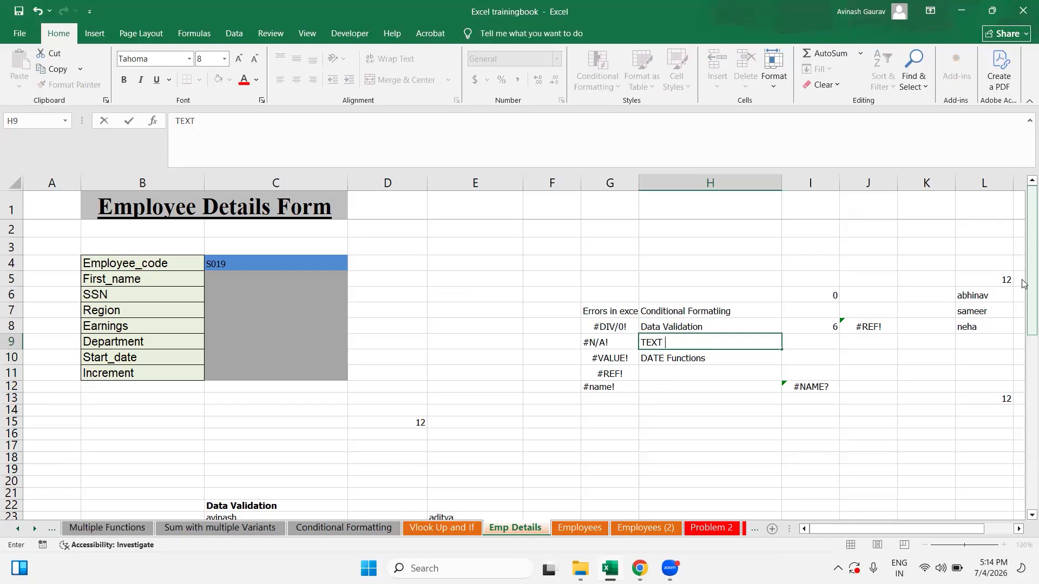
text( F)
key(Caps_Lock)
text(unctions)
key(Return)
Clear the DATE Functions entry in H10 and undo that deletion.
key(Delete)
key(Up)
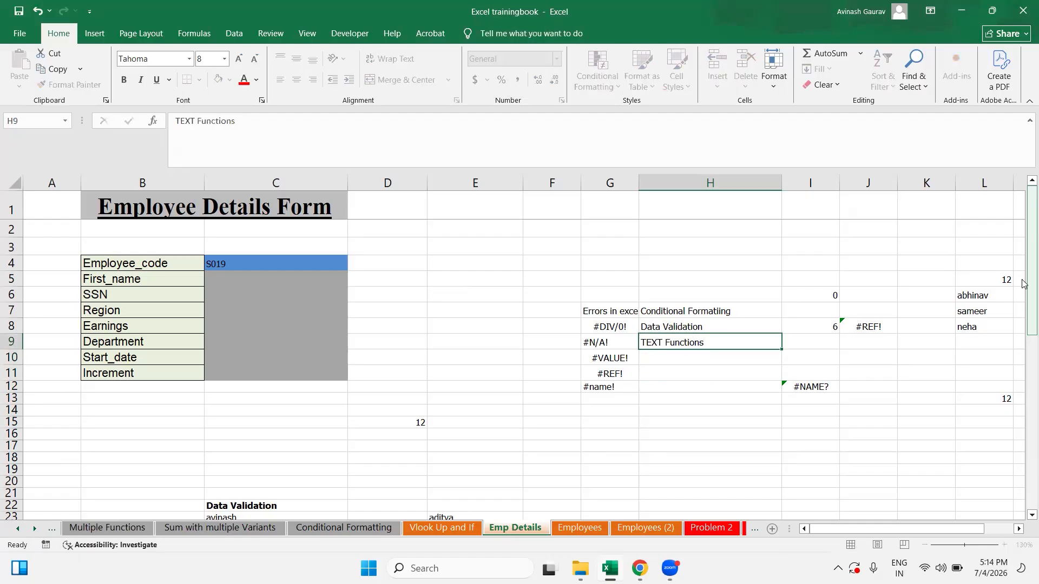
key(Down)
key(ctrl+z)
key(Up)
key(Up)
key(Down)
key(Up)
key(Up)
key(Down)
key(Down)
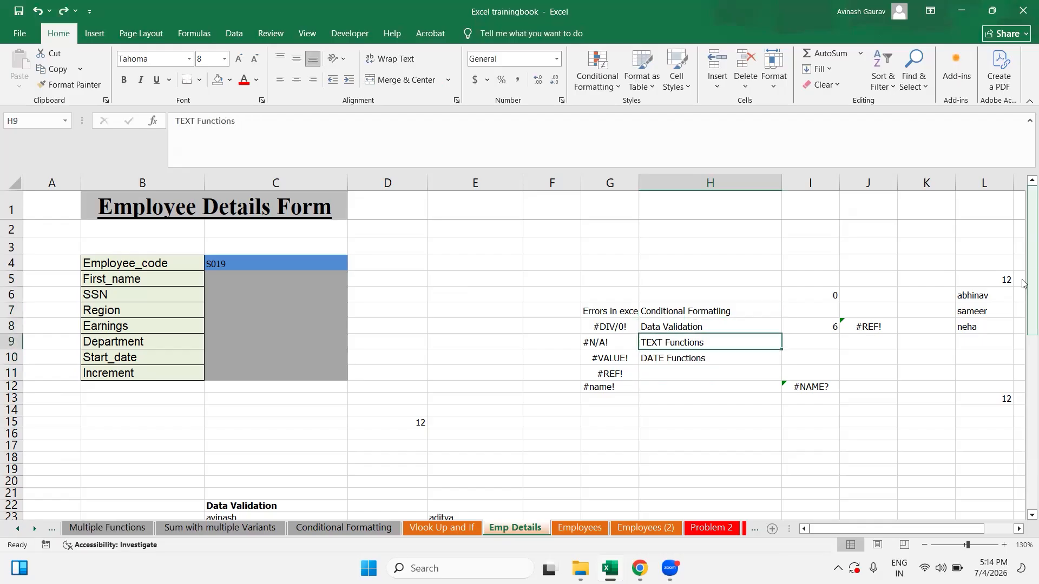
Fill the TEXT Functions and DATE Functions cells H9:H10 with yellow.
key(shift+Down)
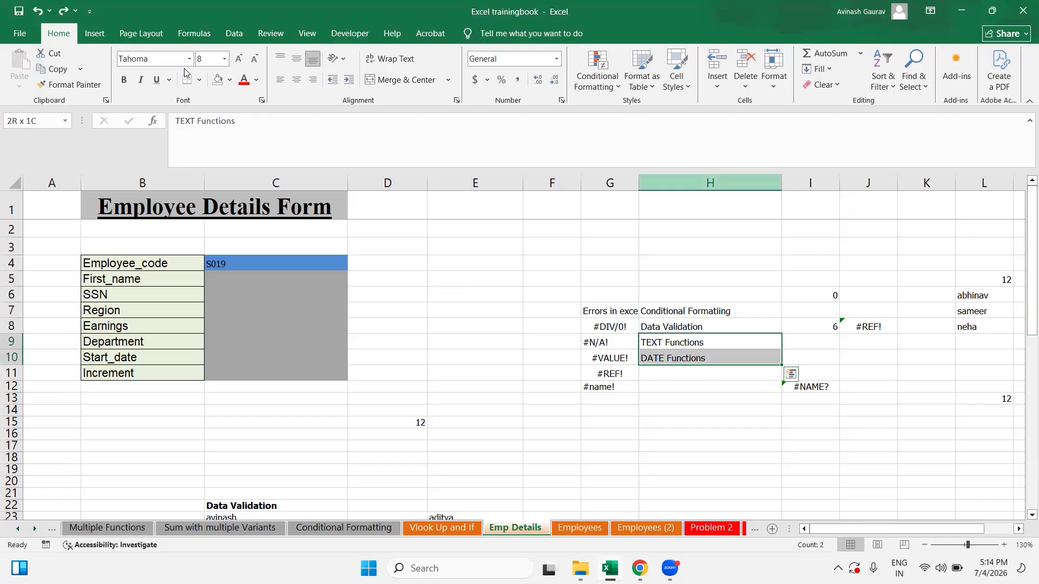
click(229, 80)
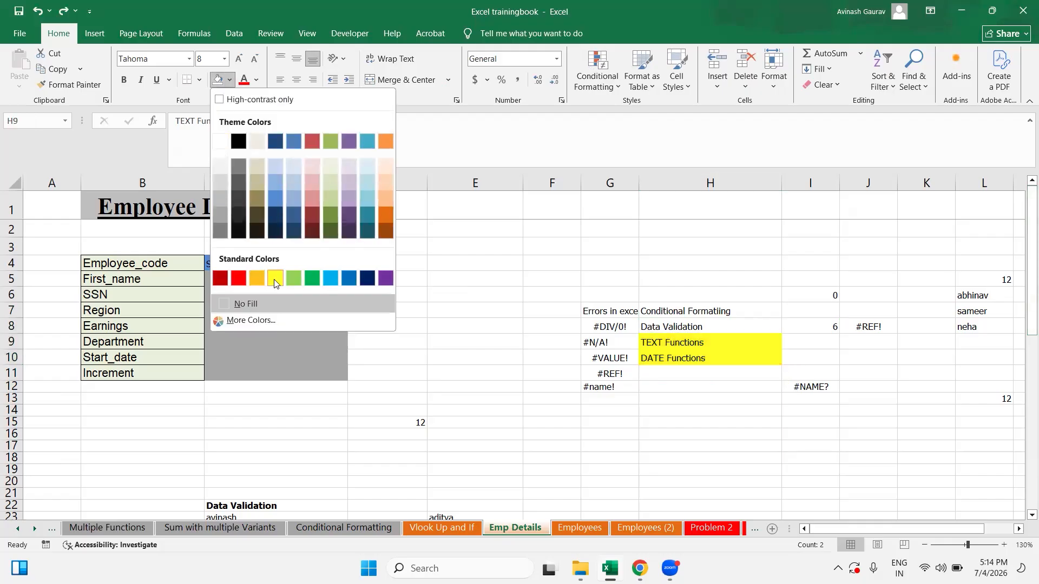
click(274, 279)
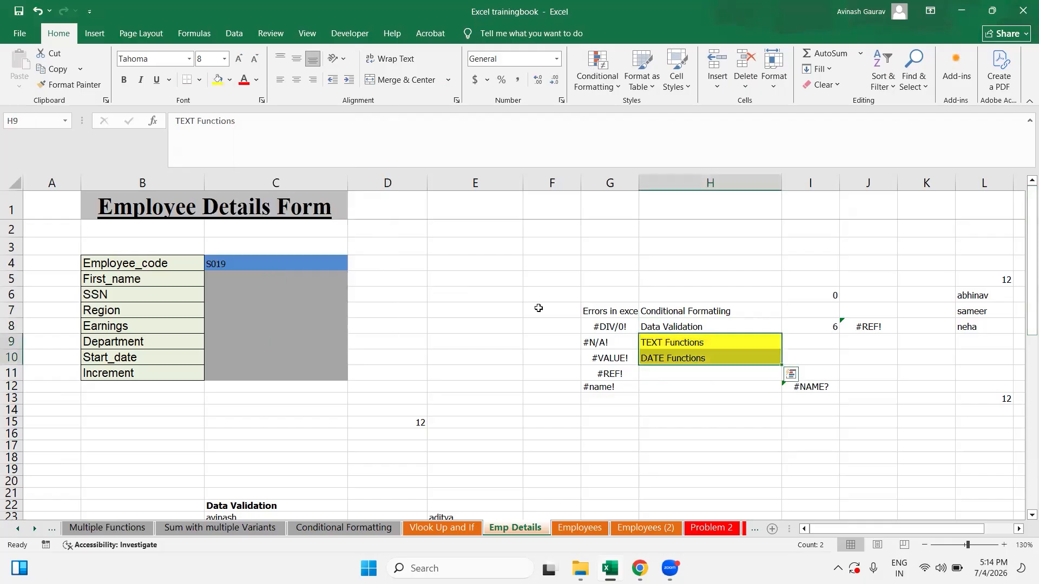
click(752, 435)
drag(698, 342, 698, 357)
click(674, 344)
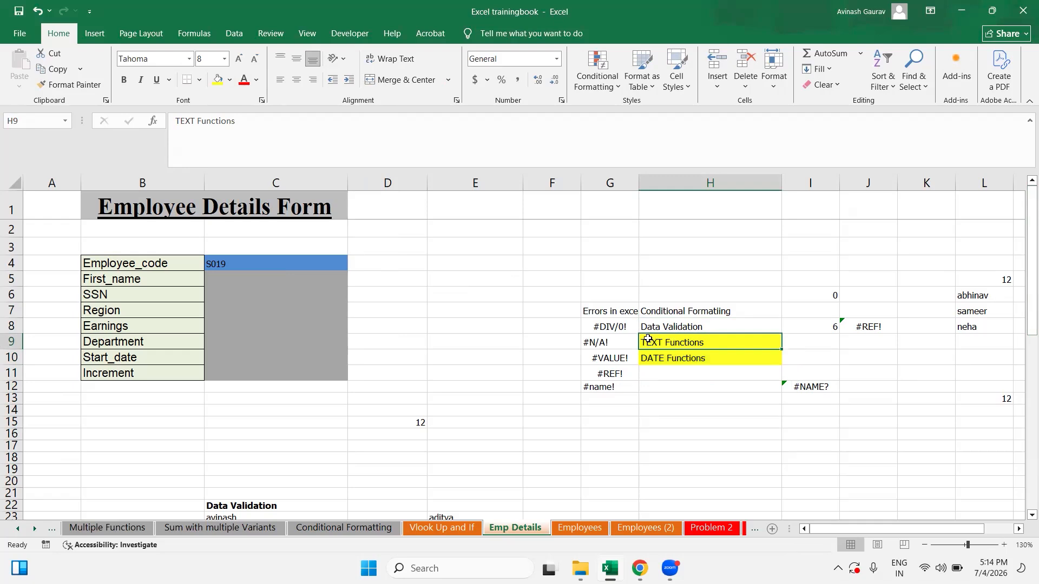
drag(648, 340, 606, 433)
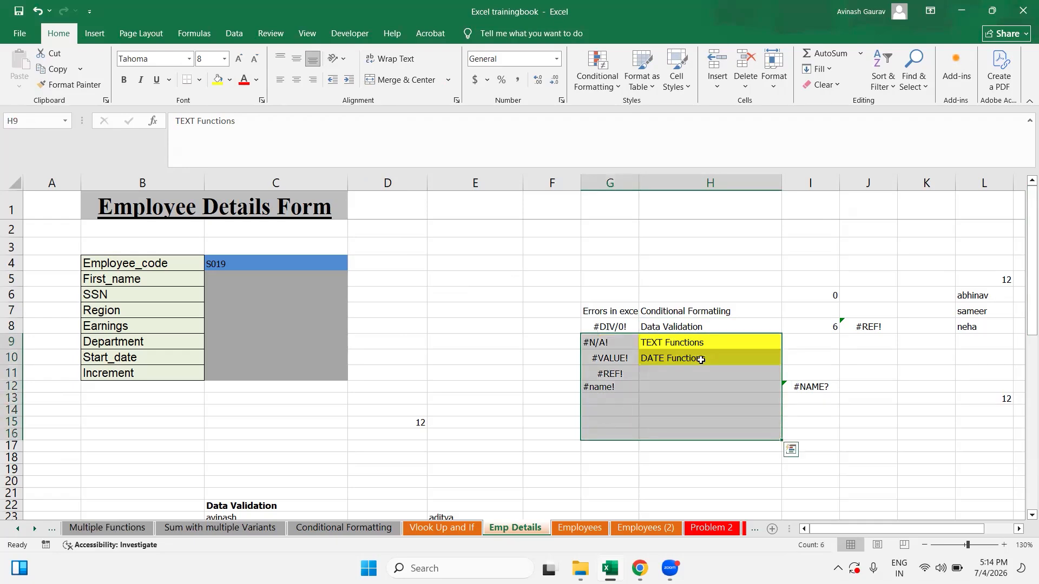
click(701, 360)
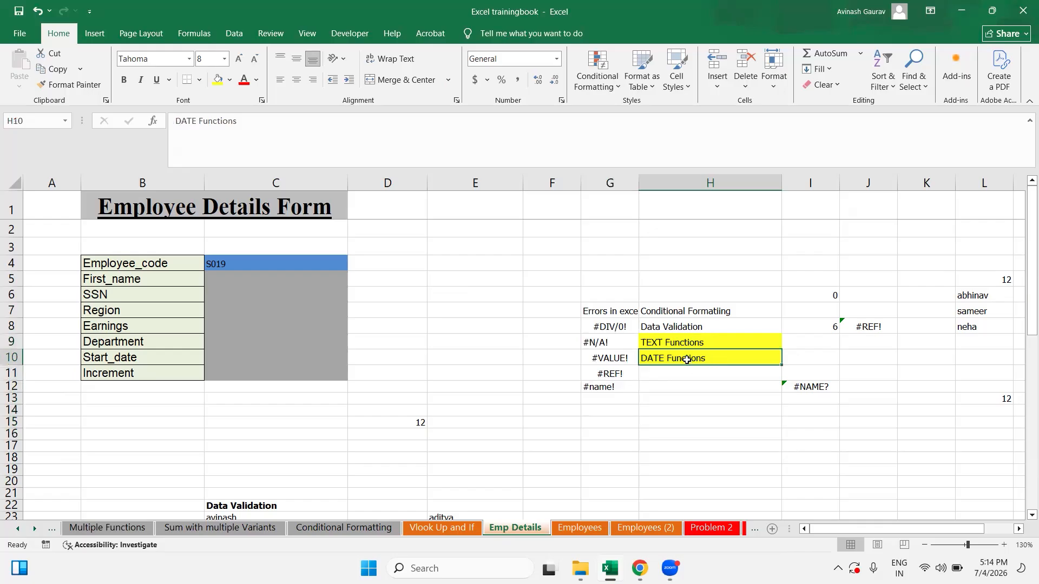
shift+click(684, 424)
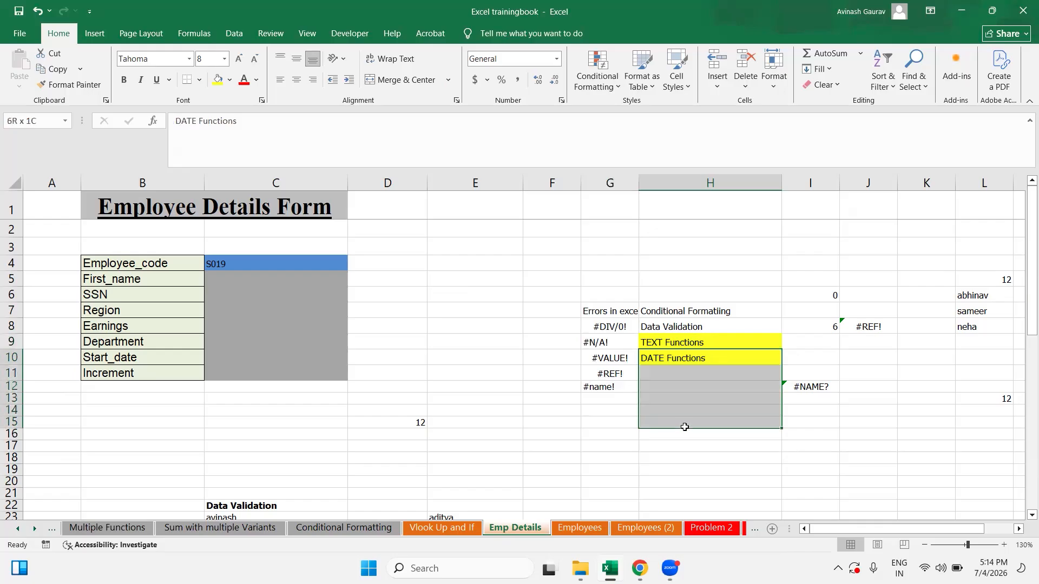
Examine the Data Validation list and the TEXT Functions examples further down the Emp Details sheet.
click(684, 389)
scroll(480, 459, down, 4)
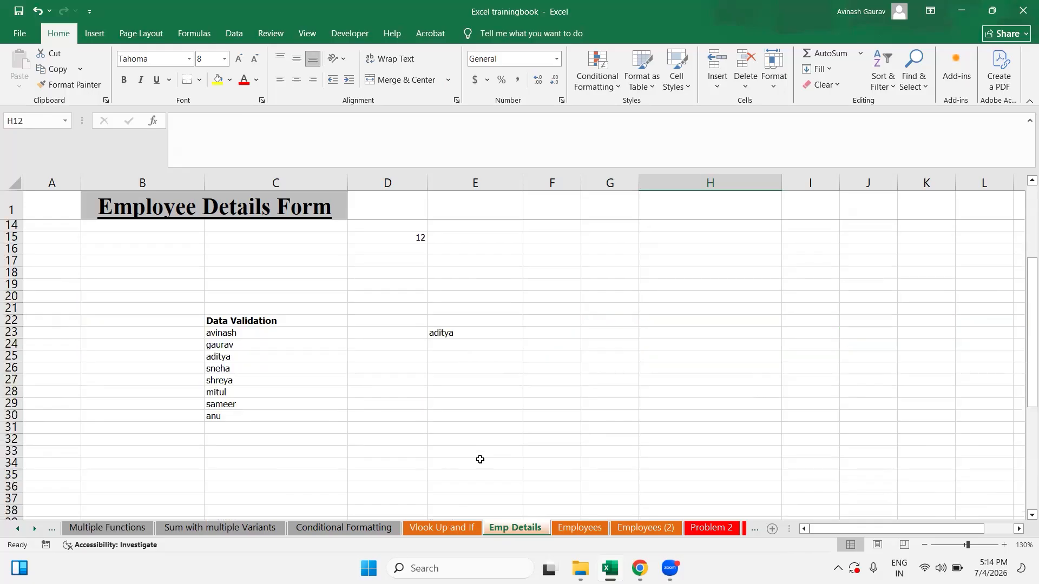
scroll(480, 460, up, 4)
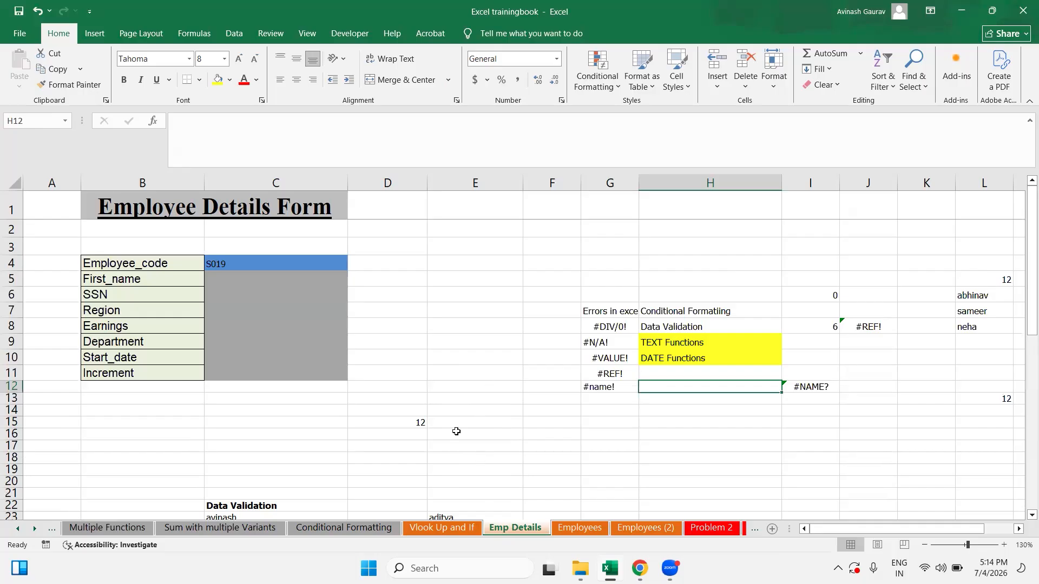
click(518, 412)
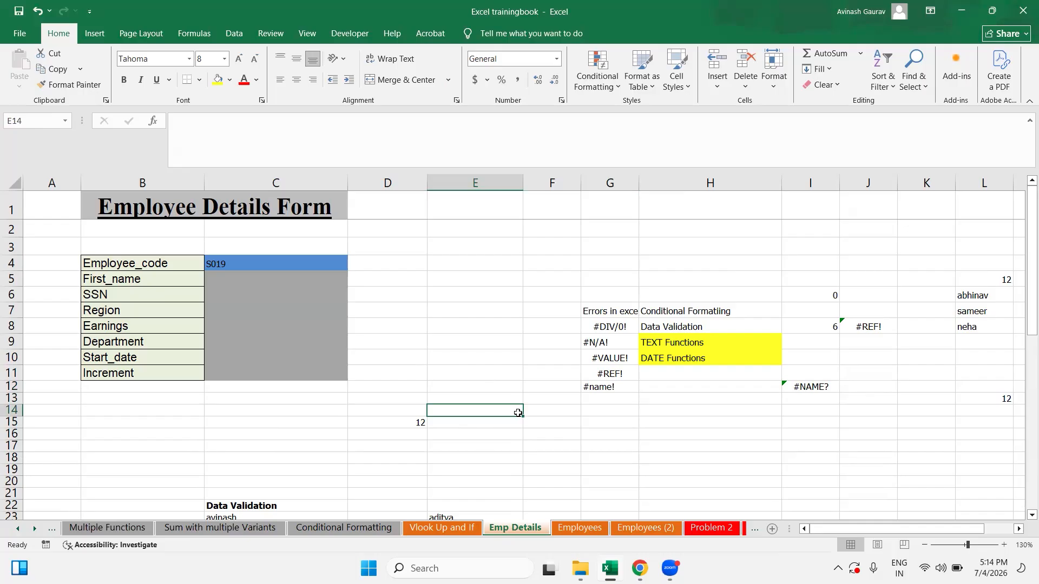
scroll(589, 424, down, 8)
scroll(588, 425, up, 8)
scroll(584, 424, down, 10)
scroll(583, 424, up, 8)
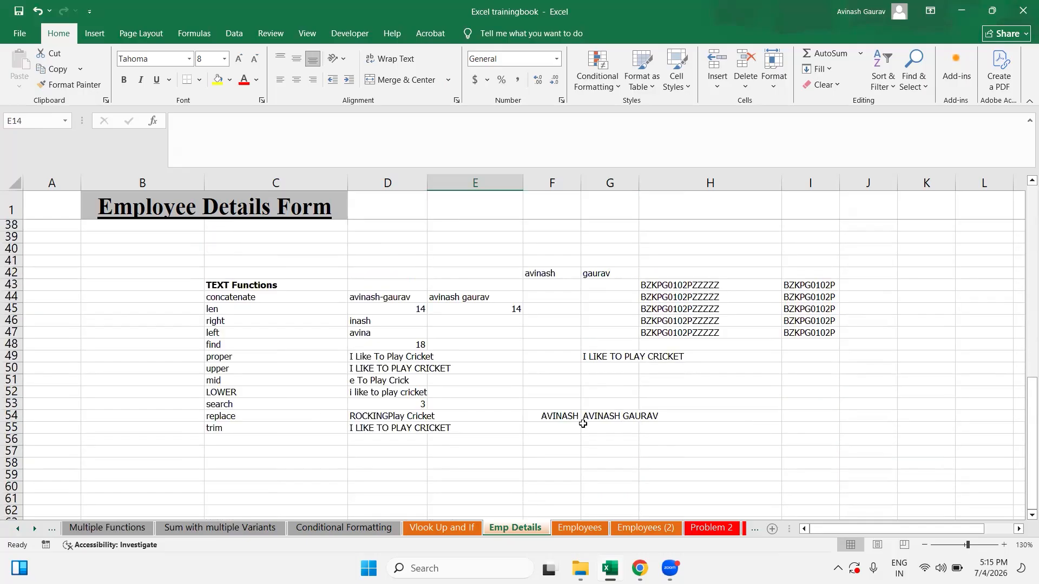
scroll(583, 423, up, 8)
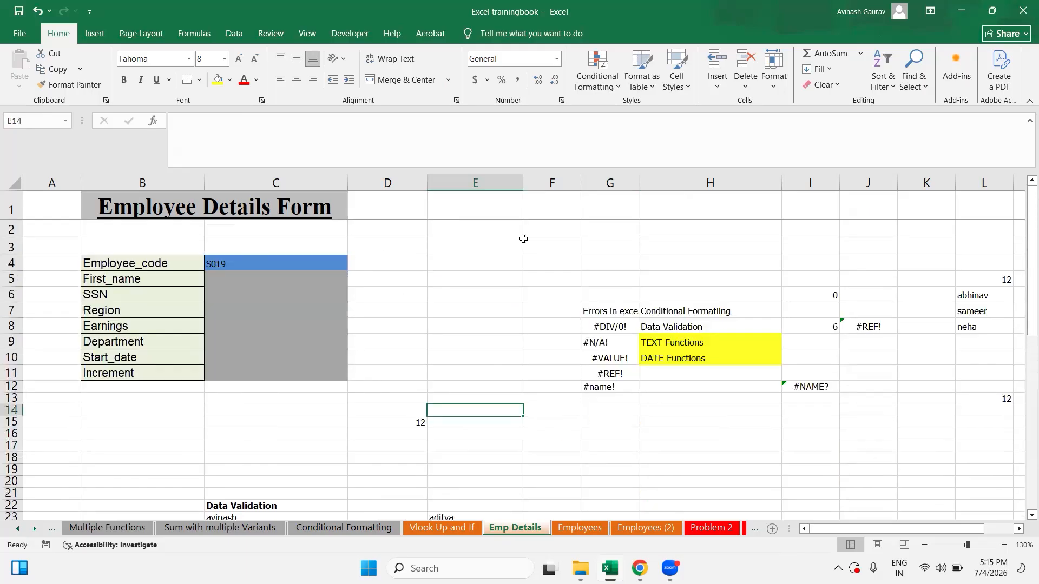
click(396, 425)
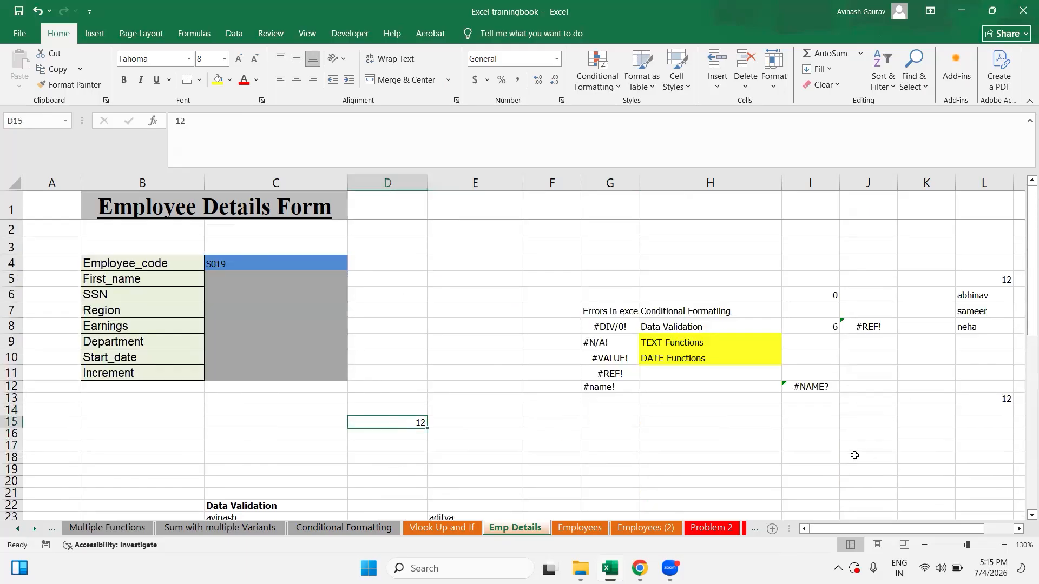
click(407, 235)
click(487, 227)
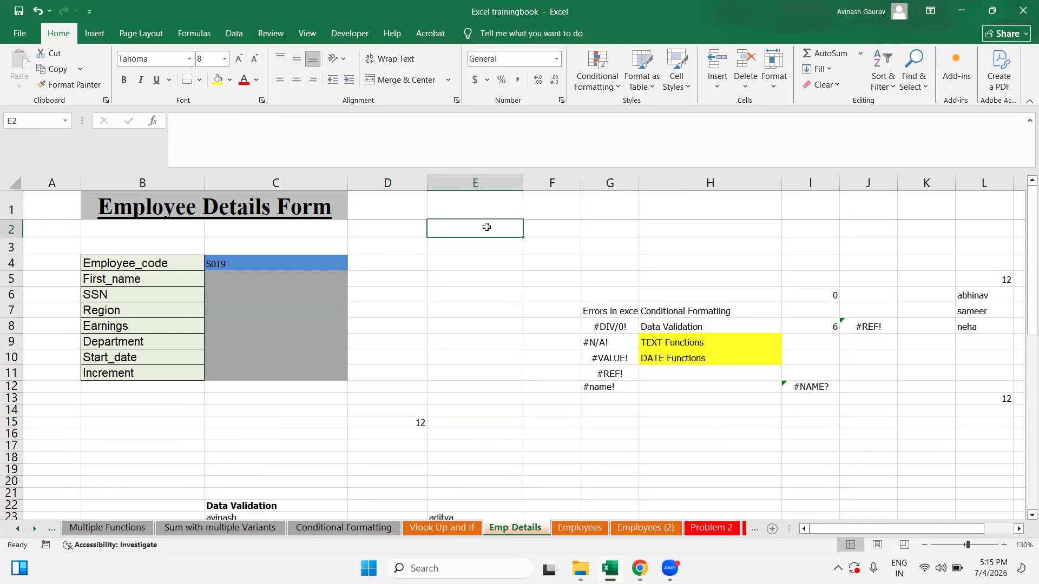
click(600, 262)
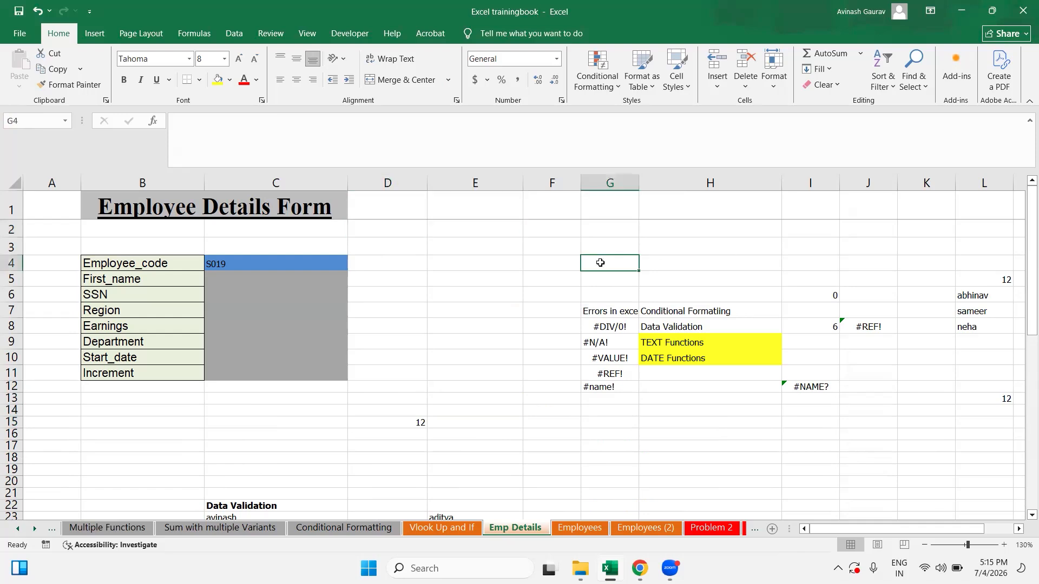
click(666, 261)
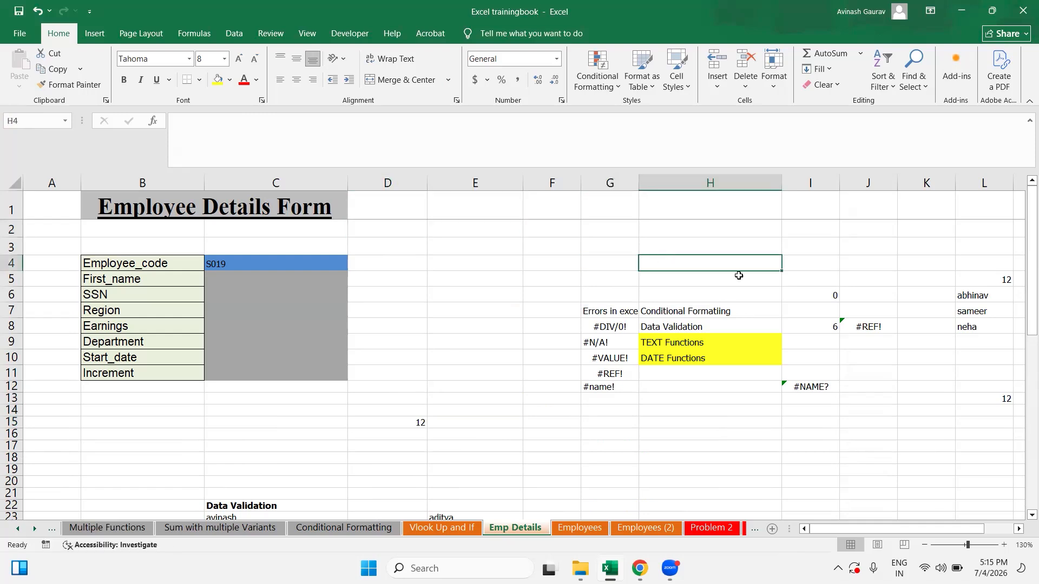
click(814, 265)
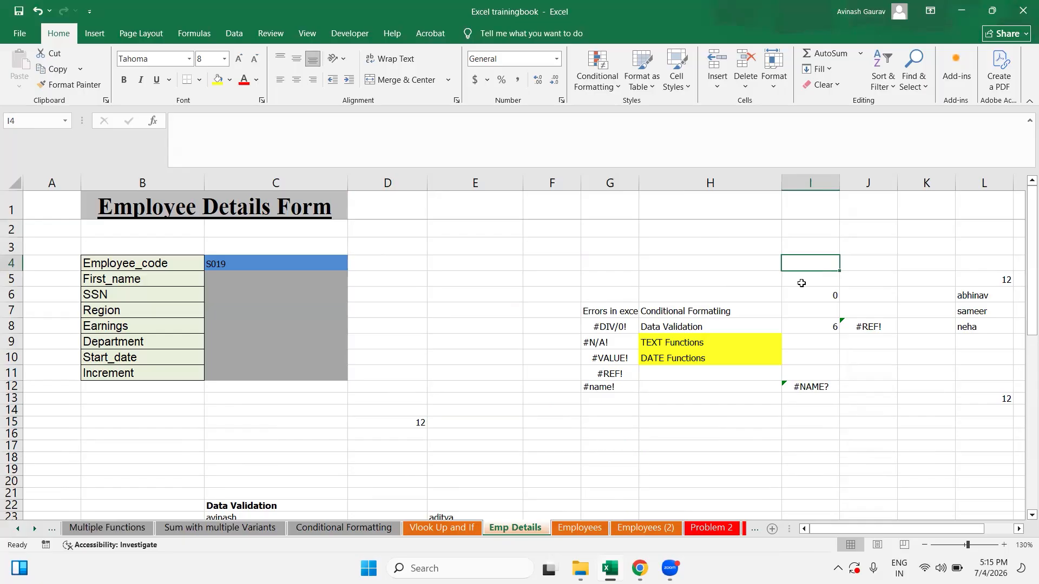
Review the exercise sheets from Frequency through IF Function and Absolute value and Sum and Count to Conditional Formatting.
click(144, 531)
click(144, 532)
click(144, 531)
click(144, 531)
key(ctrl+Page_Up)
key(ctrl+Page_Up)
key(ctrl+Page_Up)
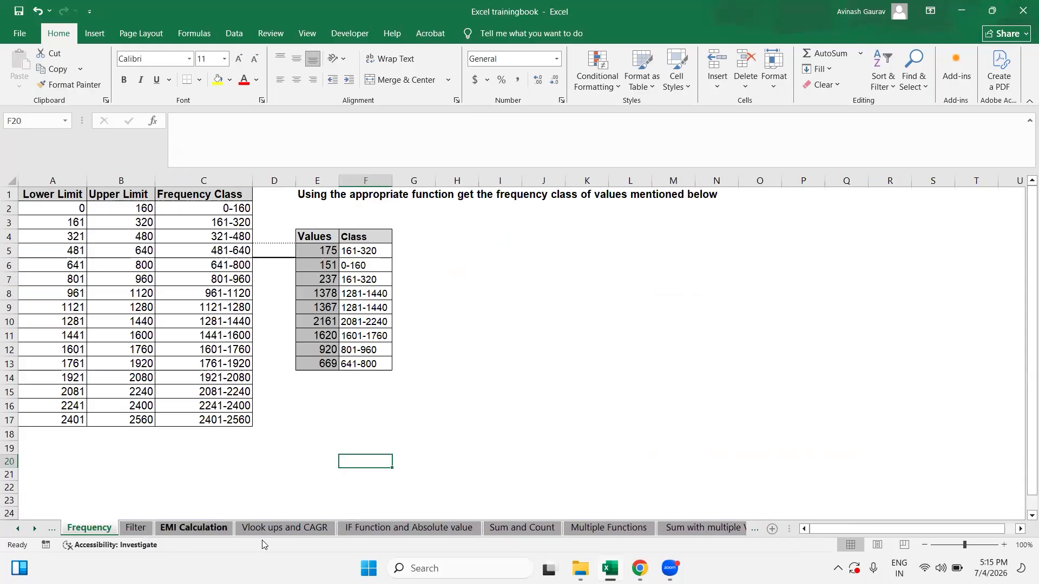
click(274, 534)
click(432, 529)
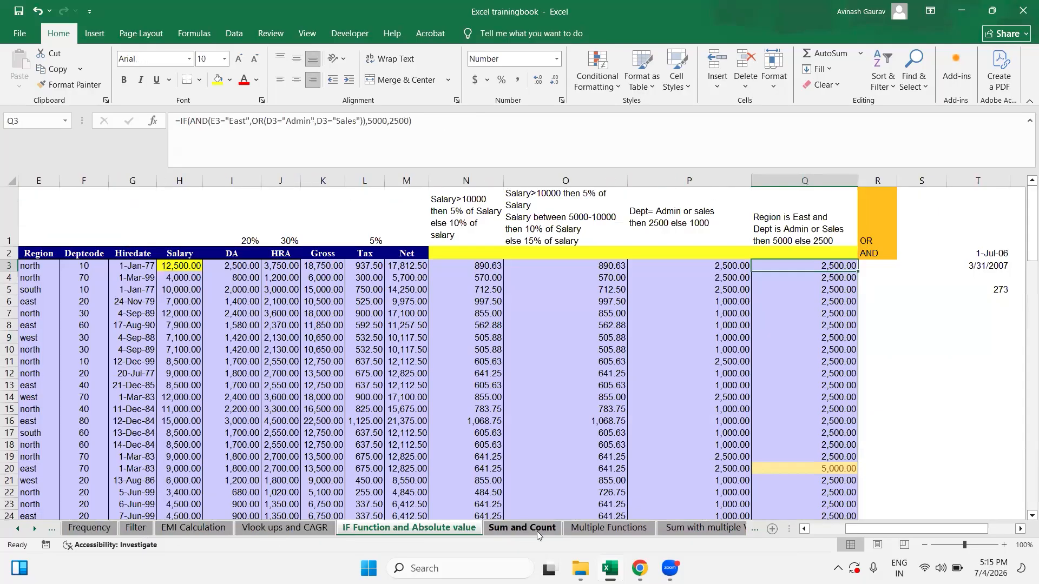
click(537, 531)
key(ctrl+Page_Down)
key(ctrl+Page_Down)
key(ctrl+Page_Down)
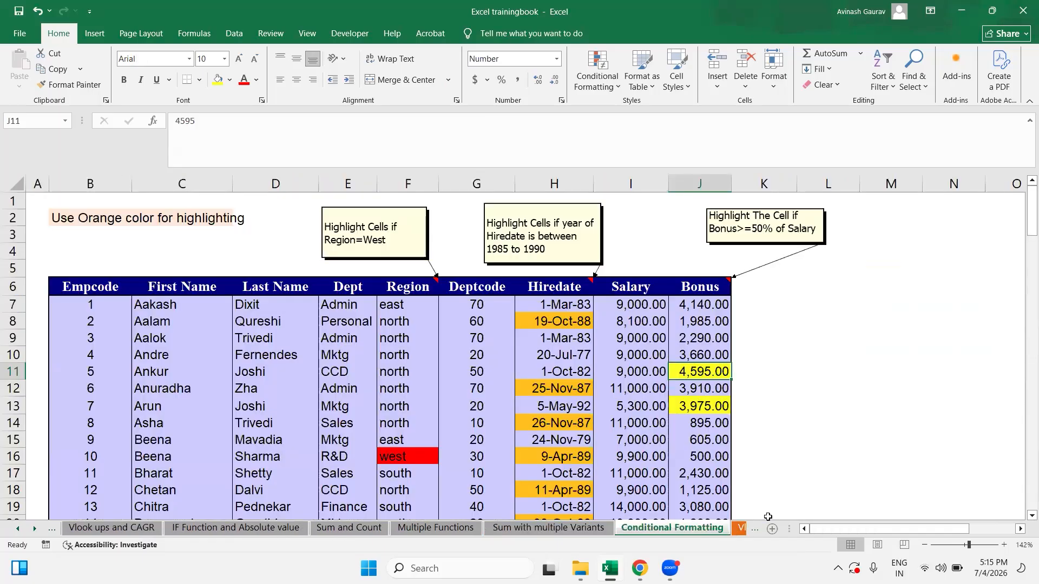
Look through the Problem 2, Understanding Charting Rule and charting practice sheets up to the Raw Data sheet.
click(742, 528)
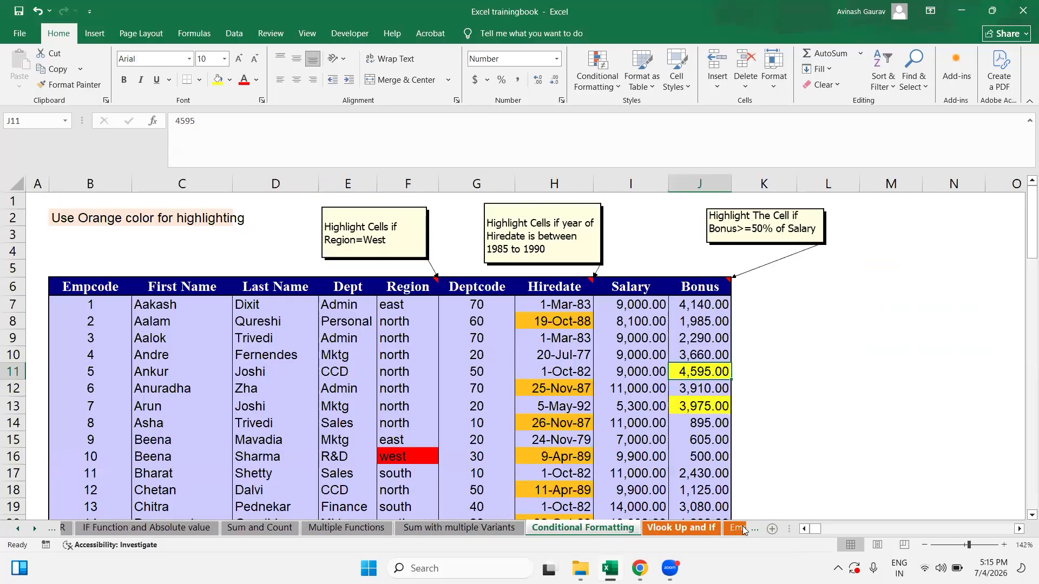
click(719, 531)
click(718, 530)
click(716, 529)
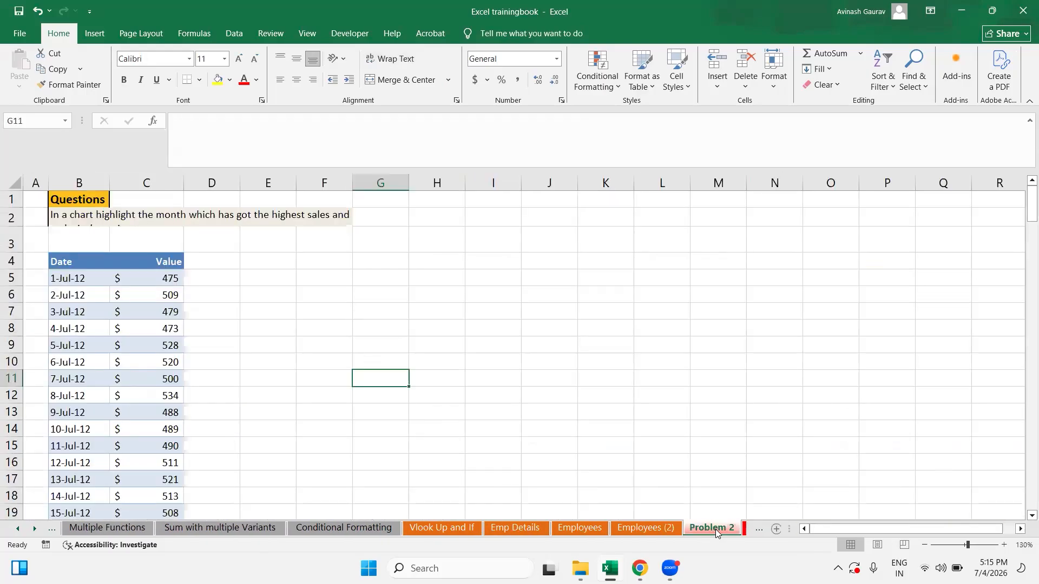
click(744, 528)
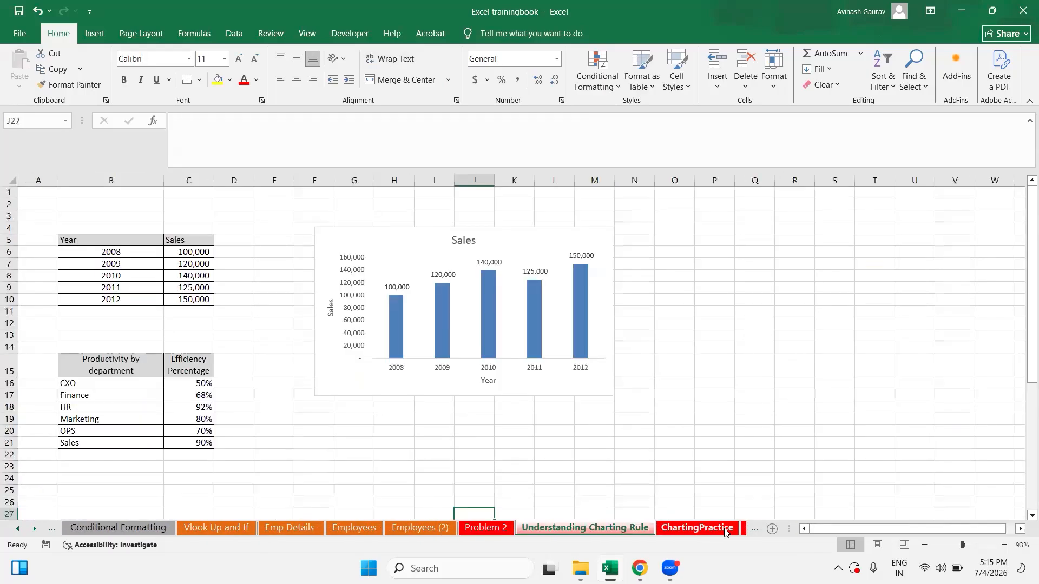
click(743, 529)
click(743, 531)
click(742, 532)
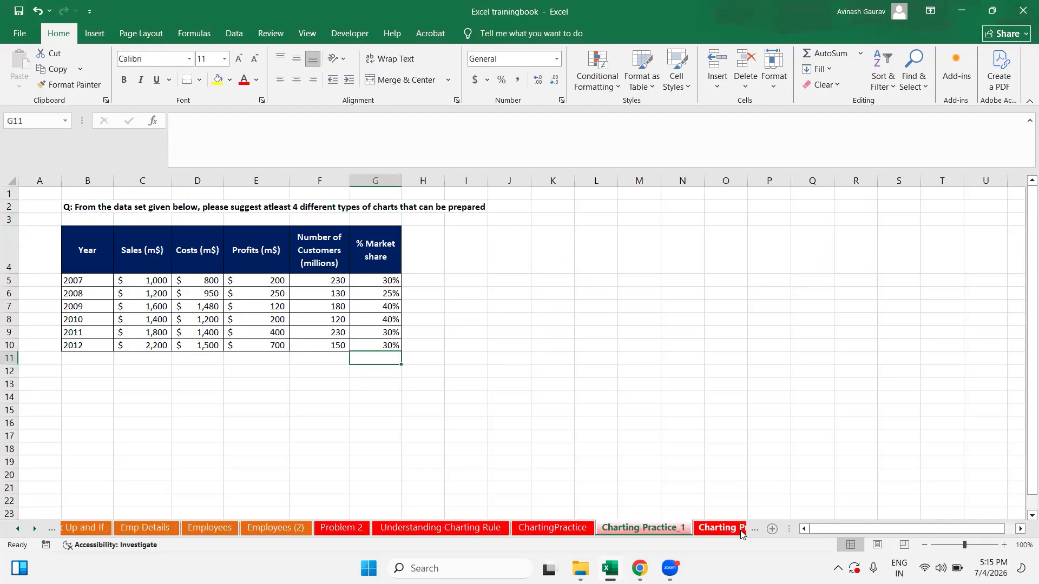
click(740, 530)
click(738, 529)
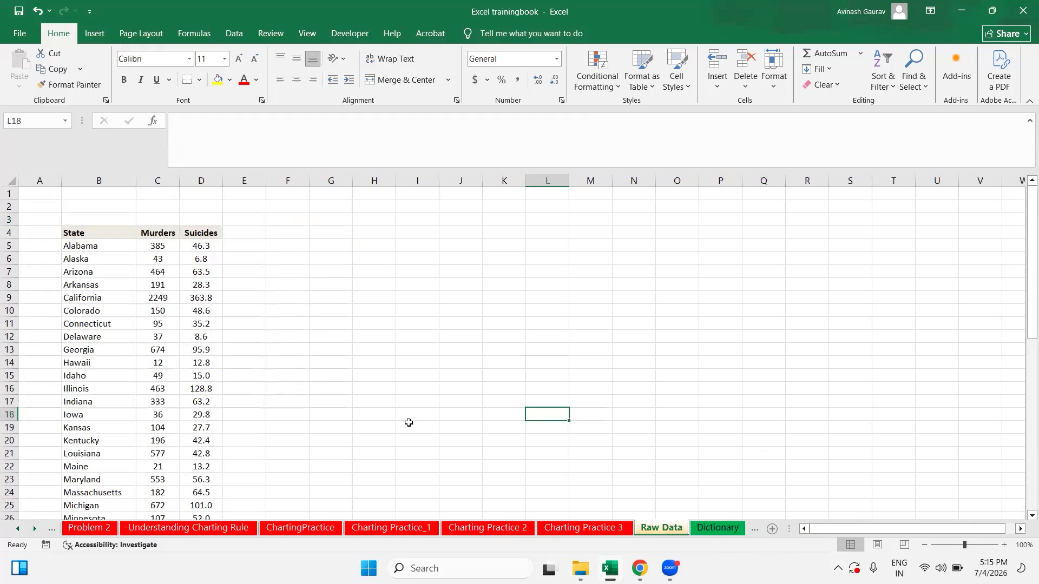
Examine the state table on the Raw Data sheet and the function reference on the Dictionary sheet.
scroll(409, 422, down, 20)
scroll(409, 423, up, 20)
click(718, 528)
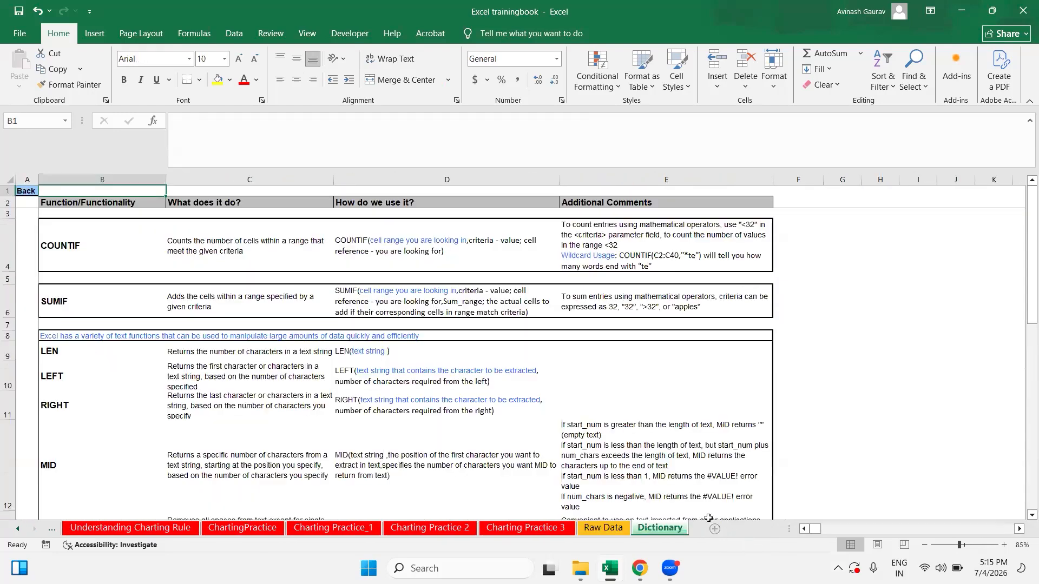
scroll(268, 413, down, 12)
scroll(268, 413, up, 12)
Go back to the Sum and Count sheet and inspect the Region Count formulas in J8:J14.
key(ctrl+Page_Up)
key(ctrl+Page_Up)
key(ctrl+Page_Up)
key(ctrl+Page_Up)
key(ctrl+Page_Up)
key(ctrl+Page_Up)
key(ctrl+Page_Up)
key(ctrl+Page_Up)
key(ctrl+Page_Up)
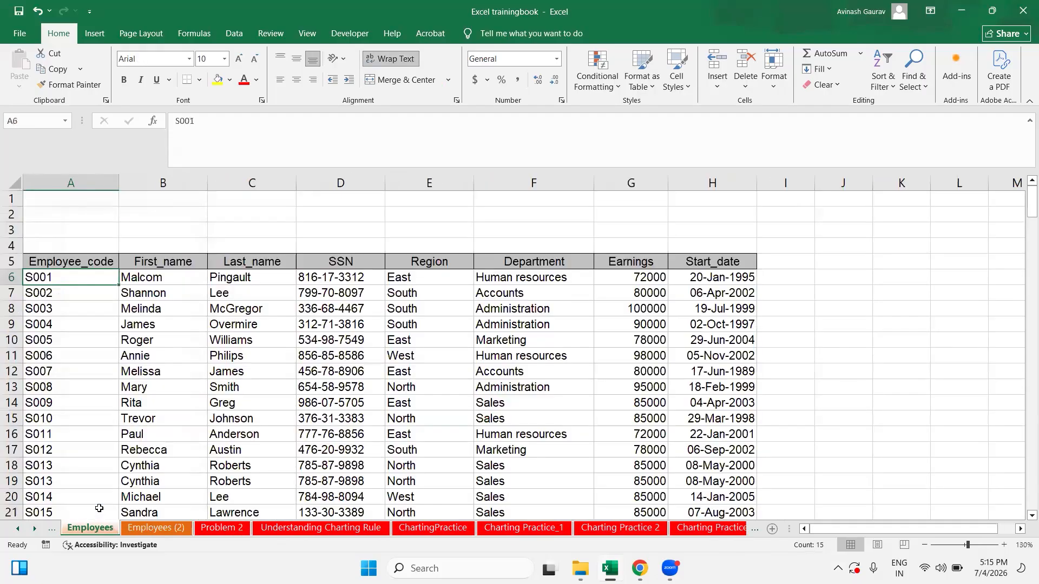
key(ctrl+shift+Page_Up)
key(ctrl+Page_Up)
key(ctrl+Page_Up)
key(ctrl+Page_Up)
key(ctrl+Page_Up)
key(ctrl+Page_Up)
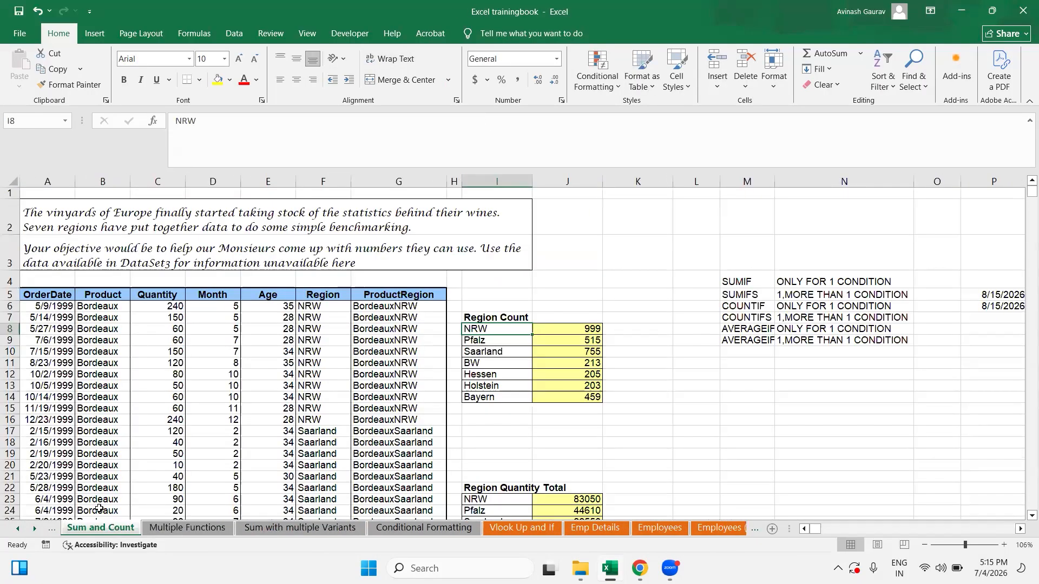
drag(584, 330, 579, 398)
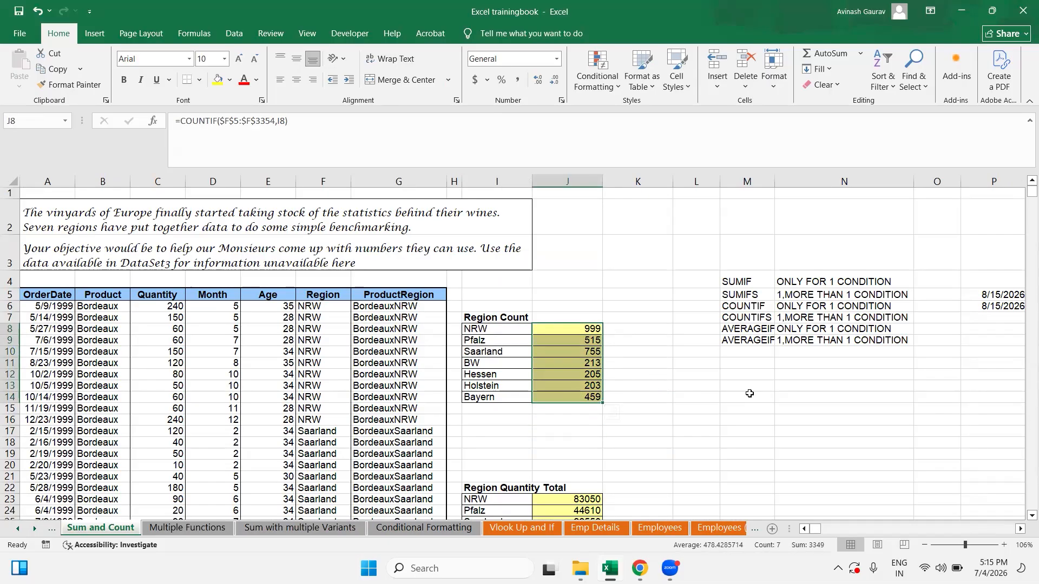
click(684, 362)
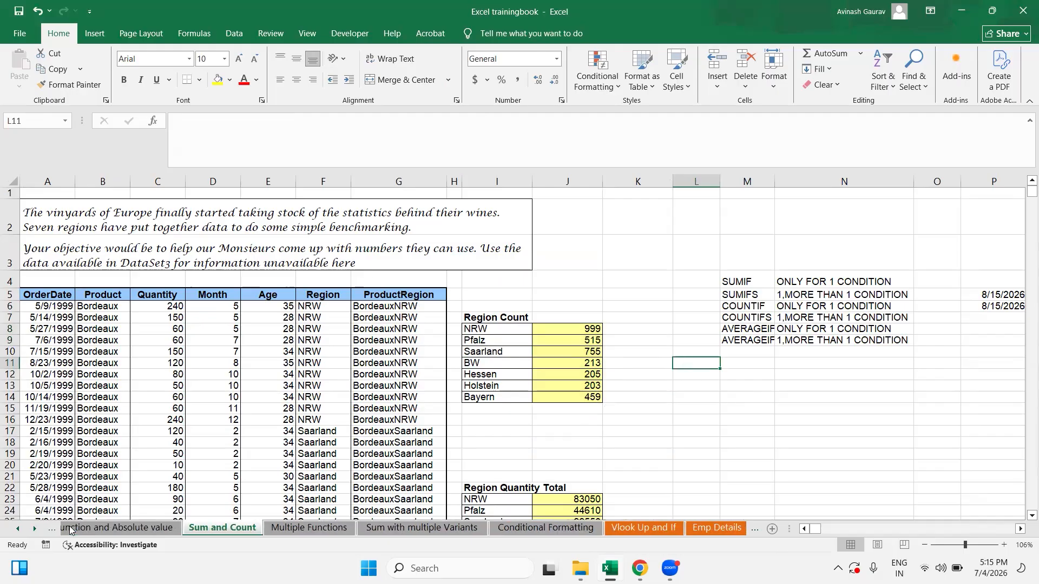
Return to the Frequency sheet and review its frequency class exercise.
key(ctrl+Page_Up)
key(ctrl+Page_Up)
key(ctrl+Page_Up)
key(ctrl+Page_Up)
key(ctrl+Page_Up)
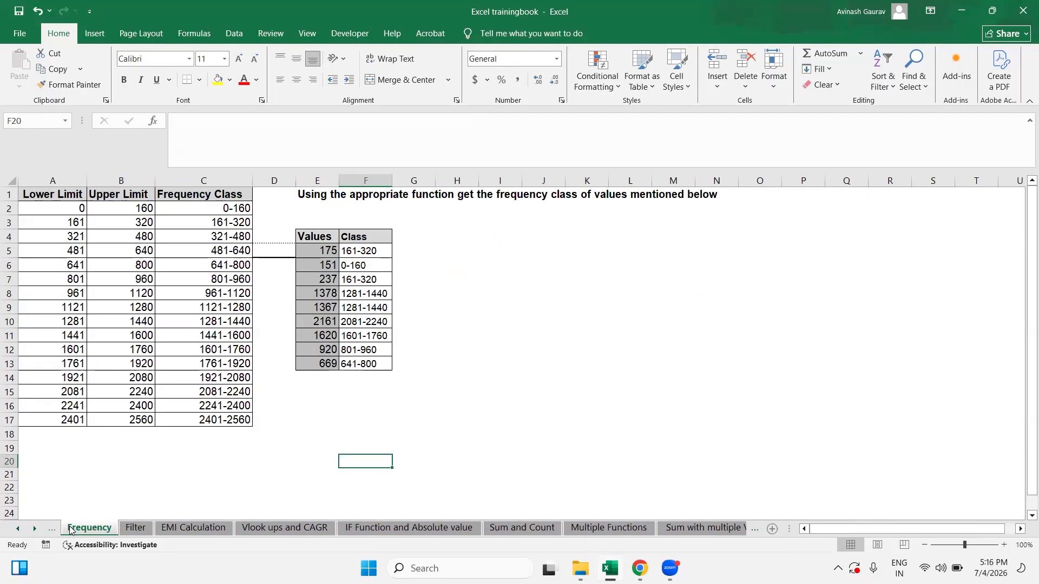
click(280, 221)
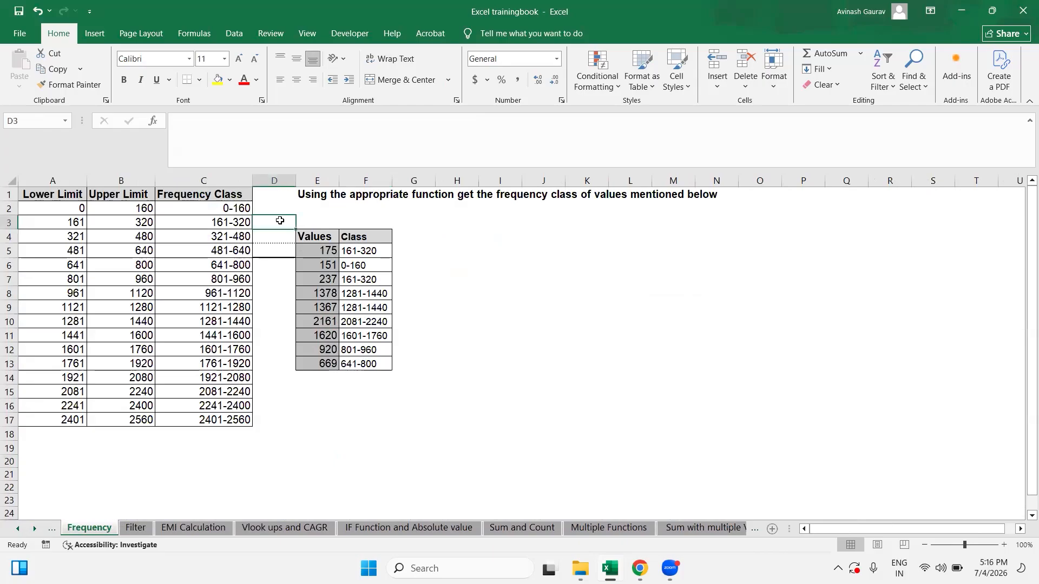
click(373, 223)
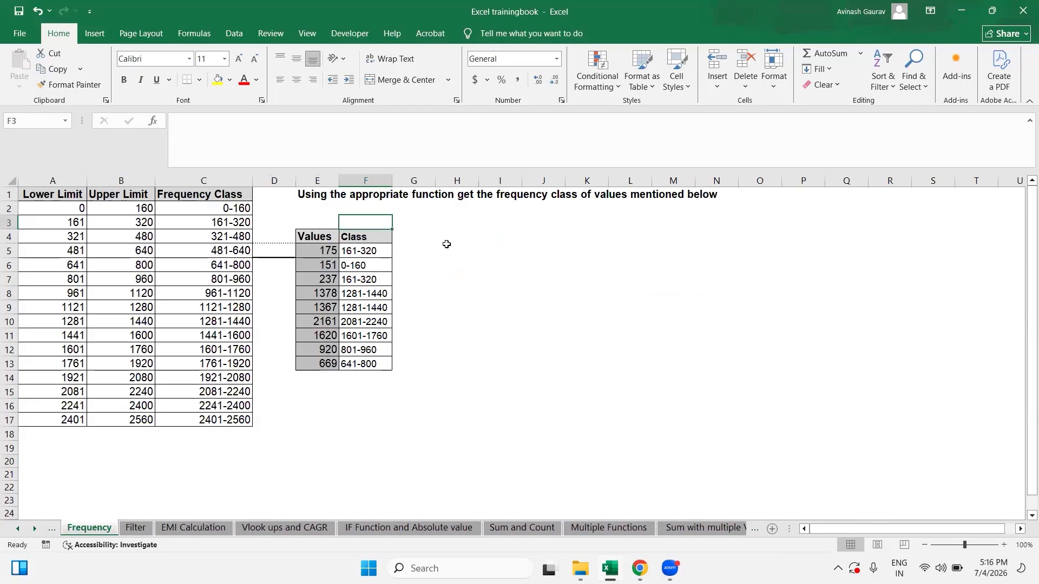
click(447, 247)
click(528, 249)
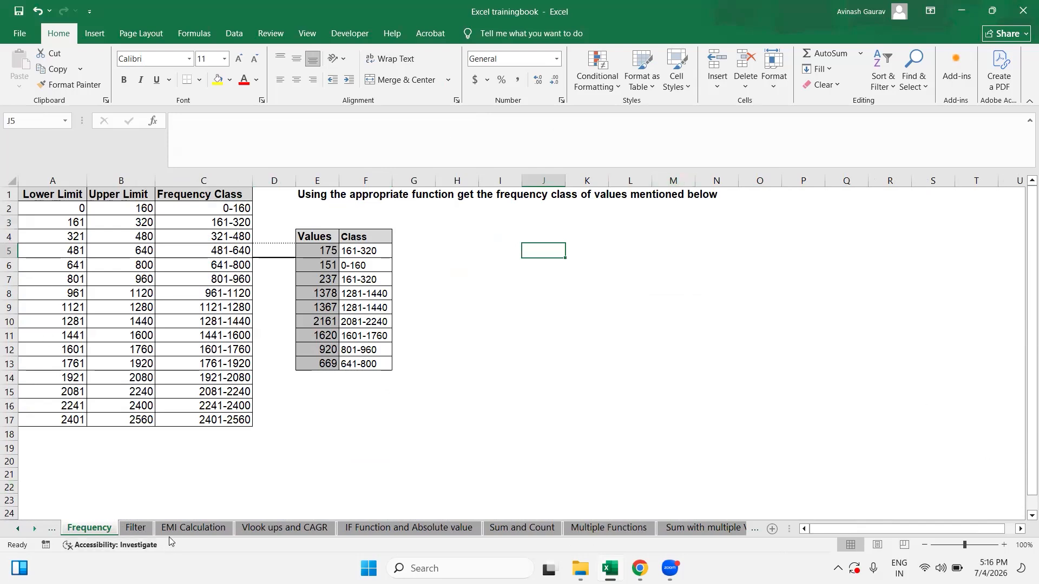
Review the Arranging, IF Function and Absolute value, Sum and Count, and Vlook Up and If sheets.
key(ctrl+Page_Up)
key(ctrl+Page_Up)
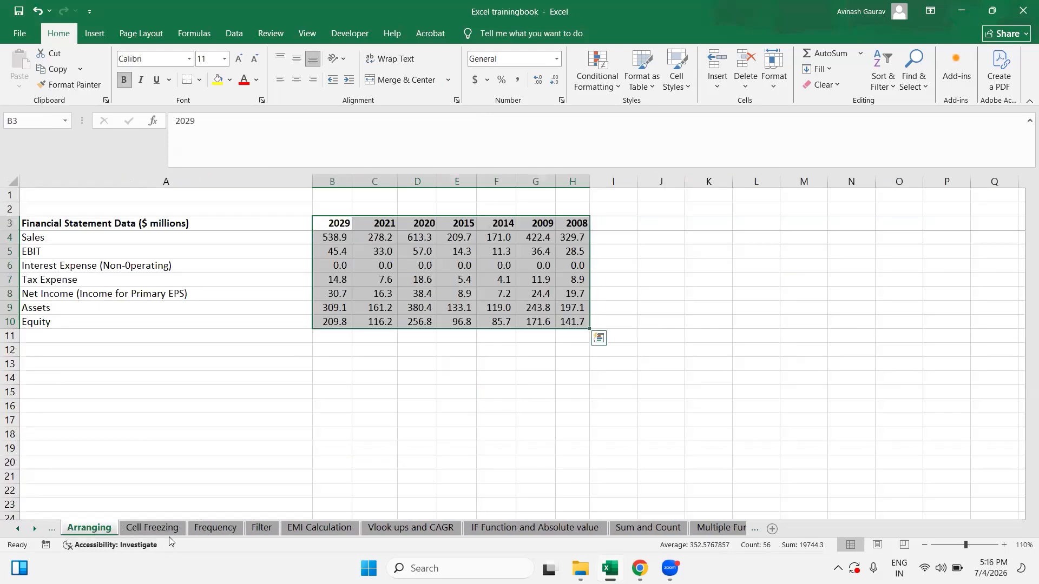
key(ctrl+Page_Up)
click(543, 530)
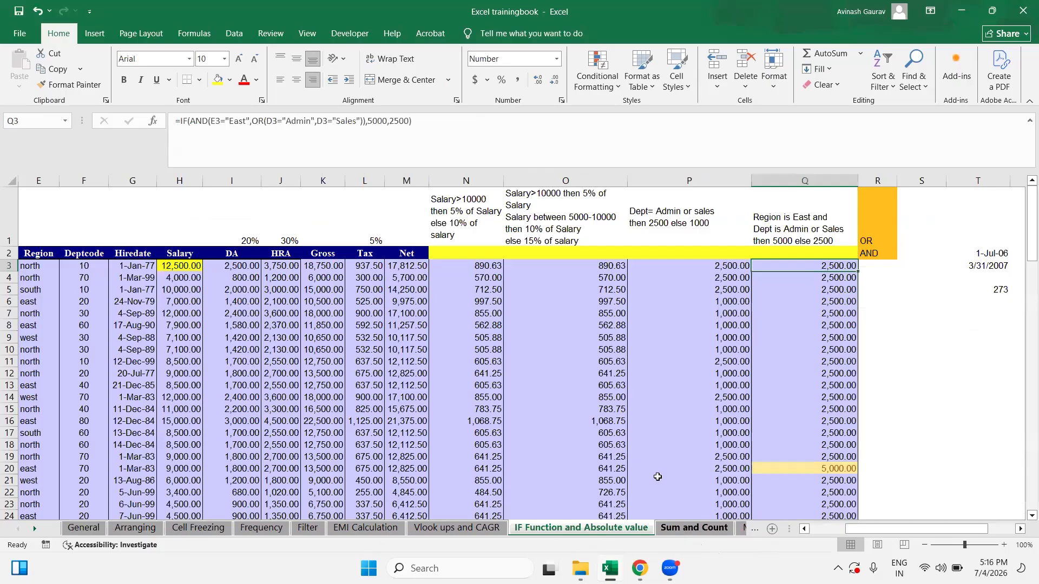
click(697, 533)
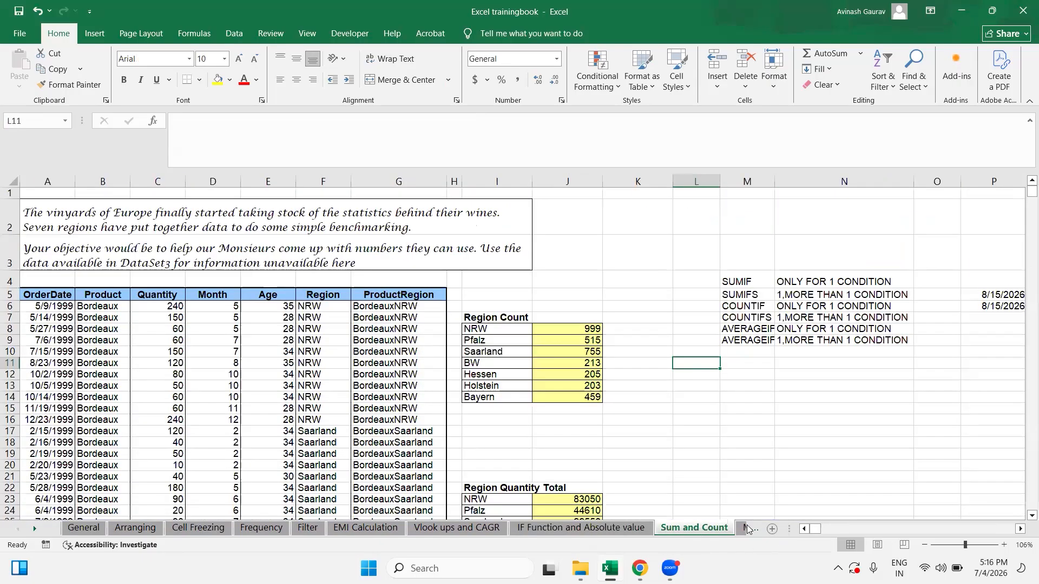
click(748, 529)
click(742, 529)
click(741, 529)
click(742, 529)
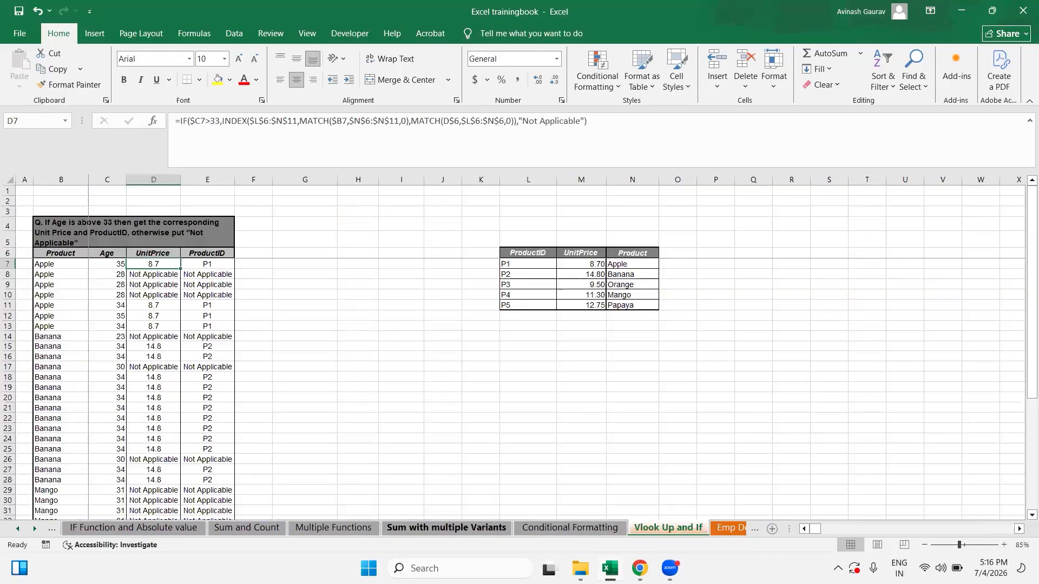
Review the Multiple Functions, Sum with multiple Variants, Problem 2 and Vlook Up and If sheets, then return to Emp Details.
click(326, 530)
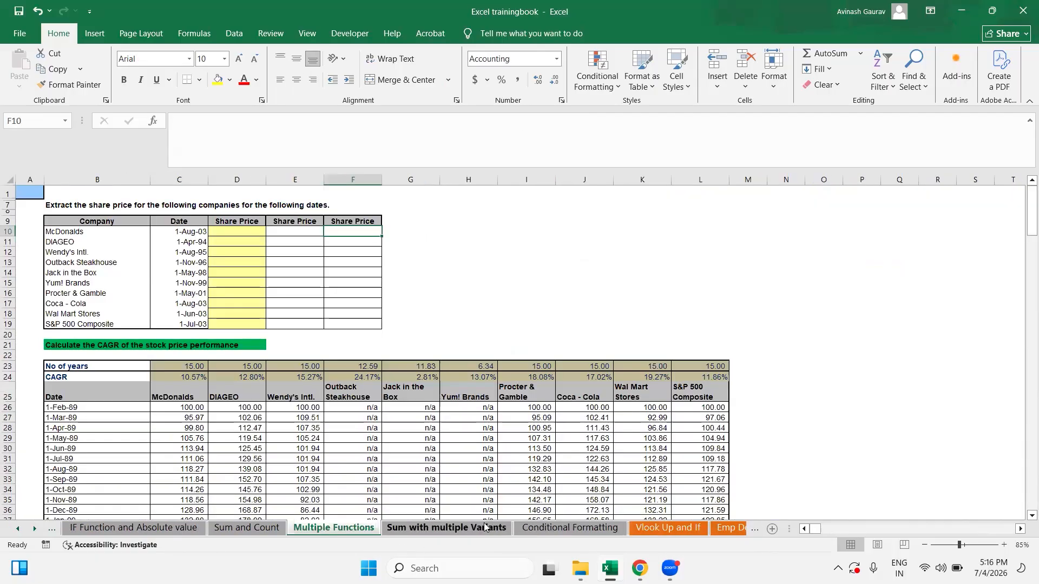
click(478, 530)
click(739, 527)
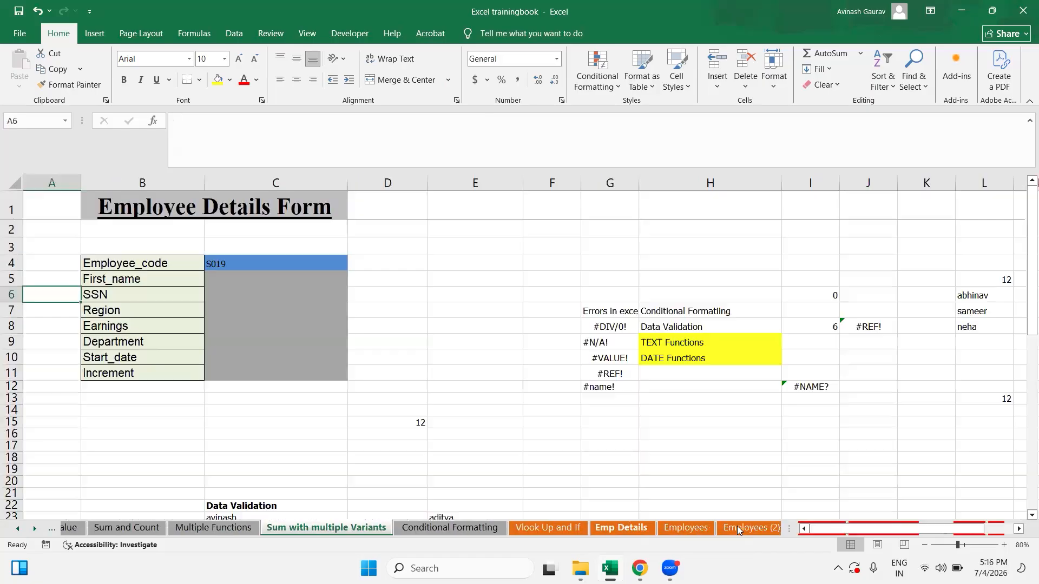
click(740, 526)
click(741, 529)
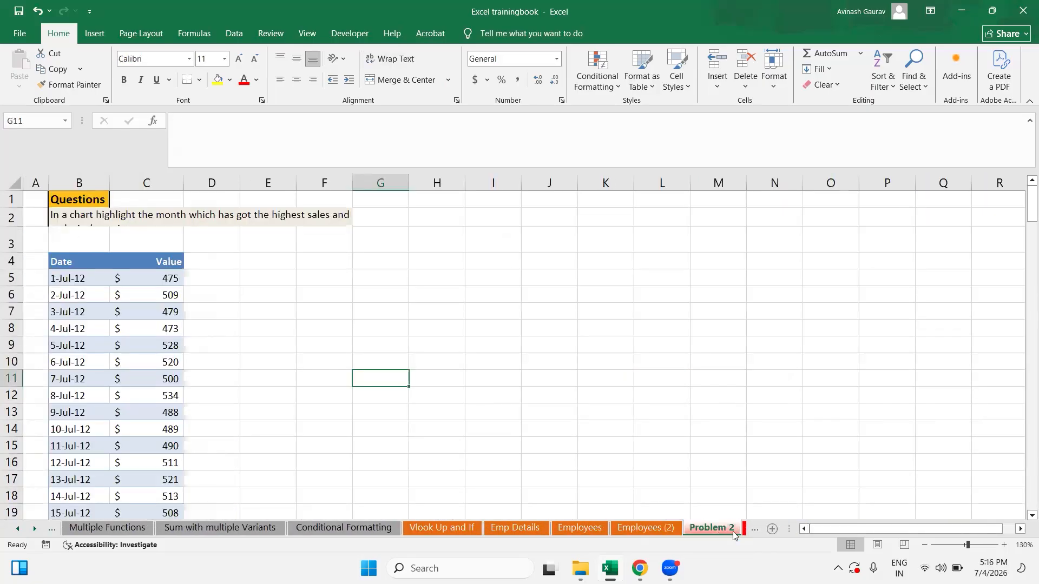
click(443, 529)
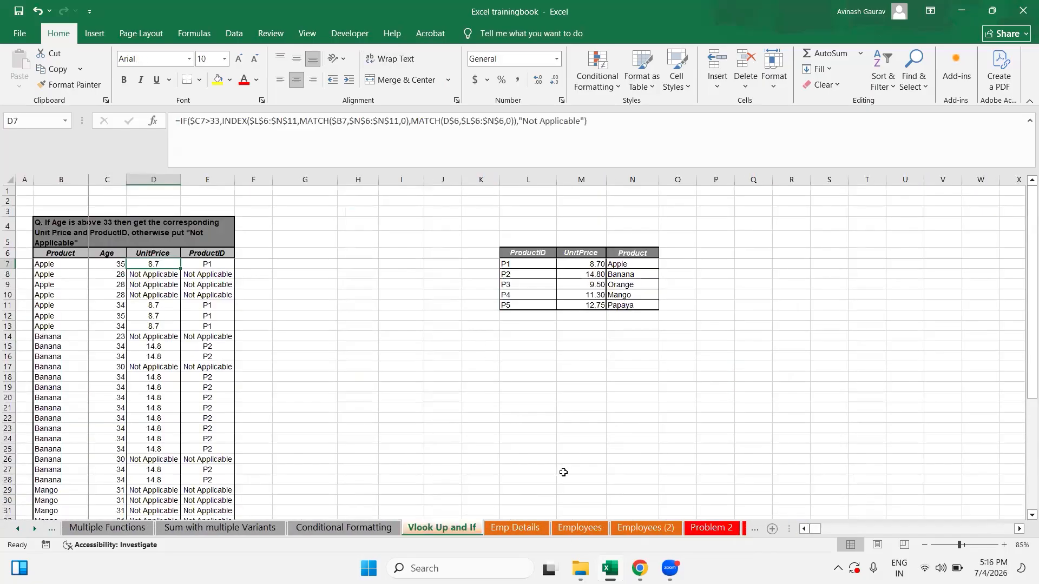
click(513, 527)
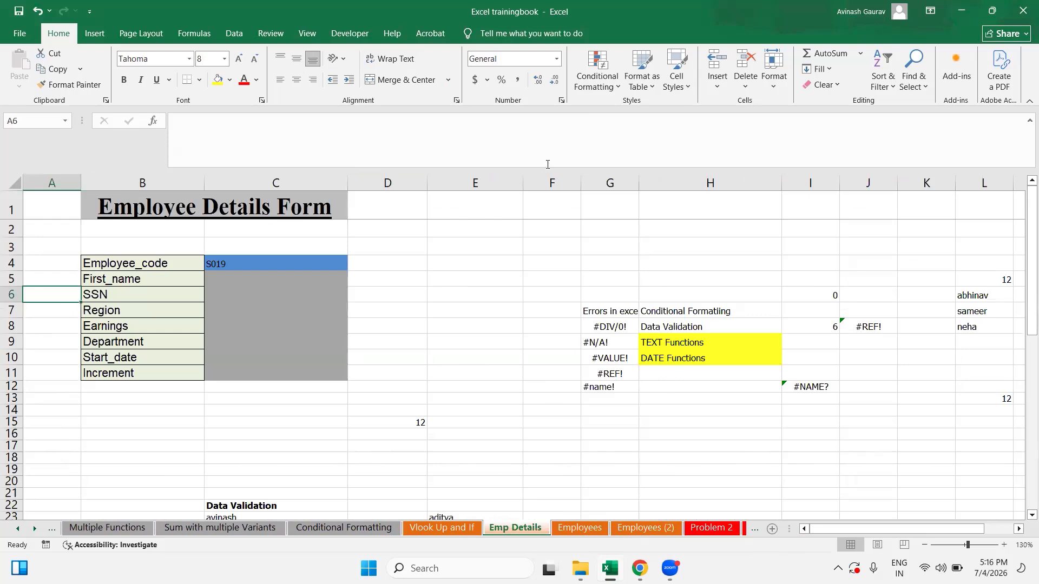
click(372, 429)
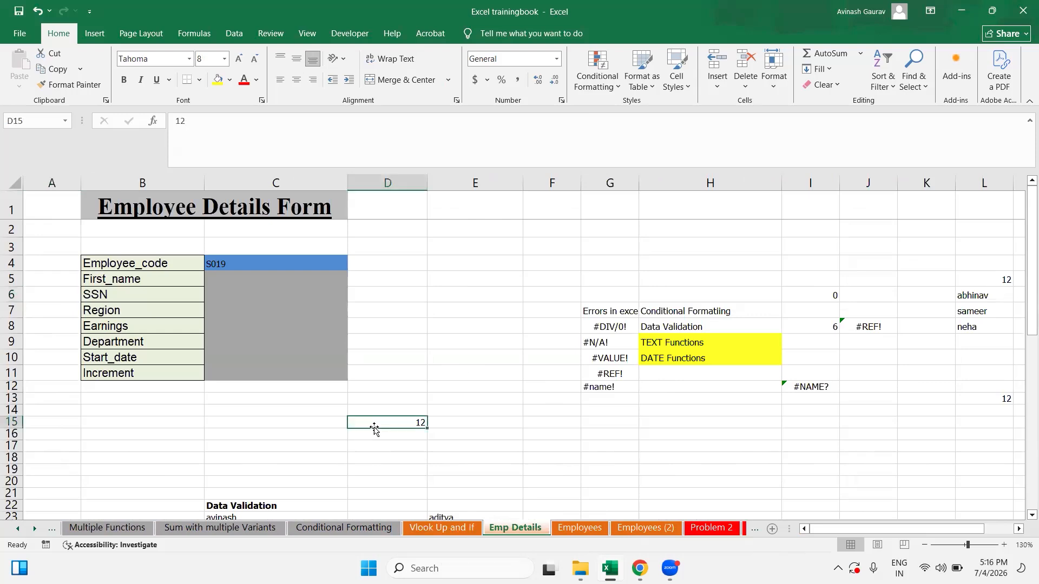